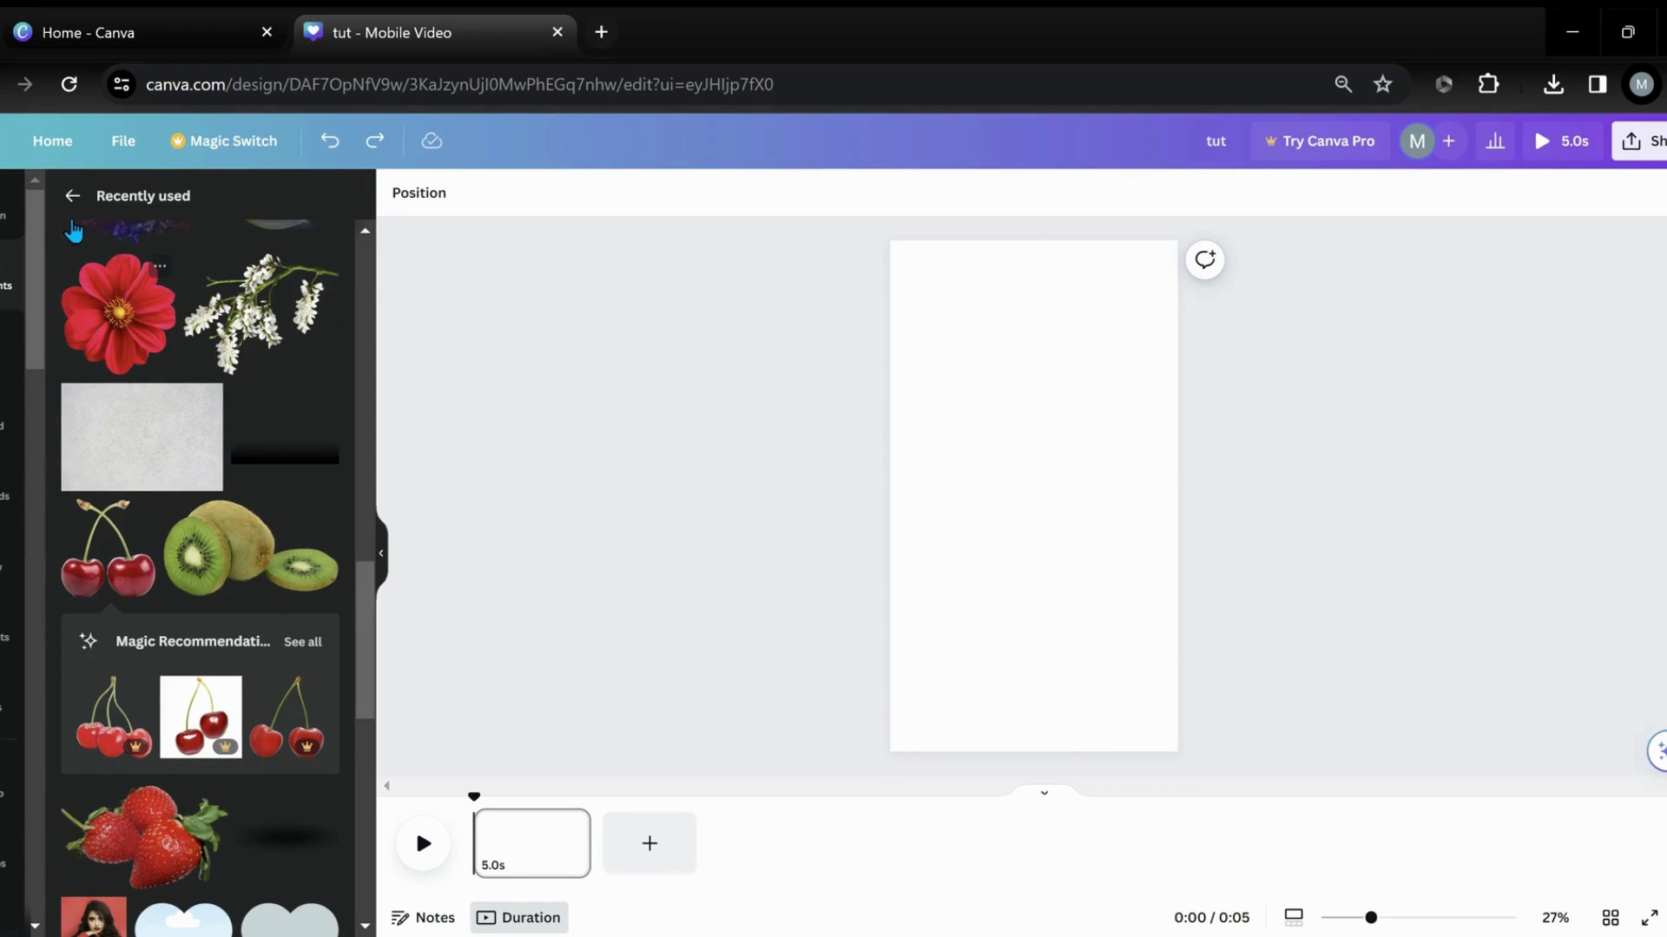
Step: Add a square stretched into a full-width band along the page's upper edge, and place a duplicate band along the lower edge
click(72, 195)
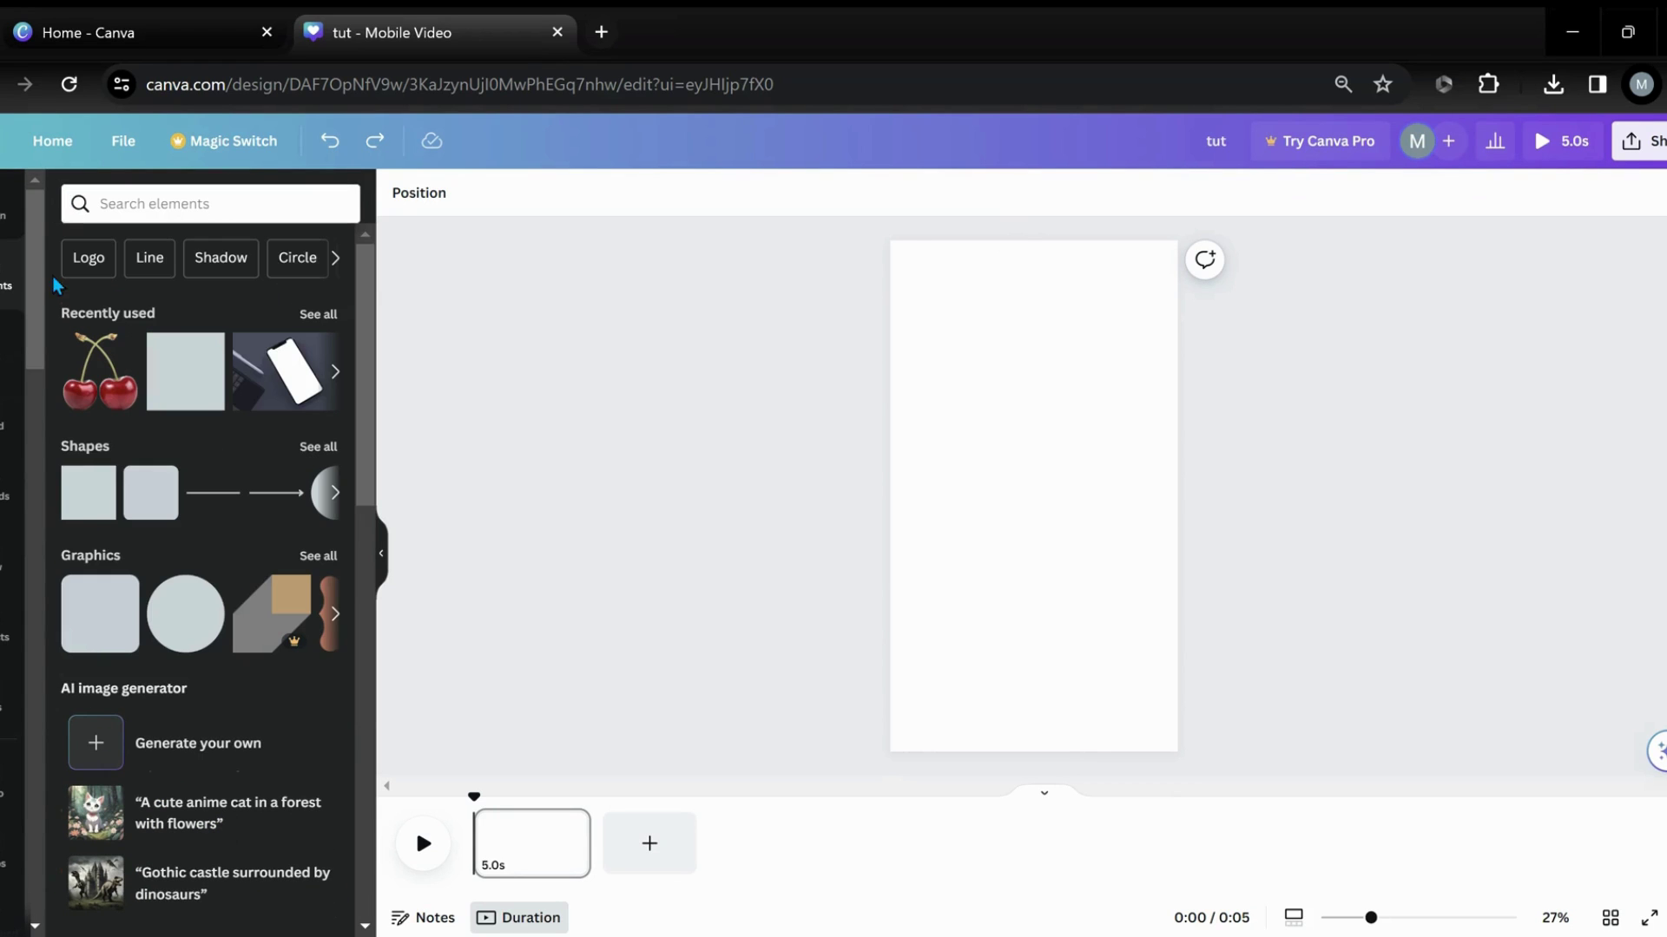
click(87, 504)
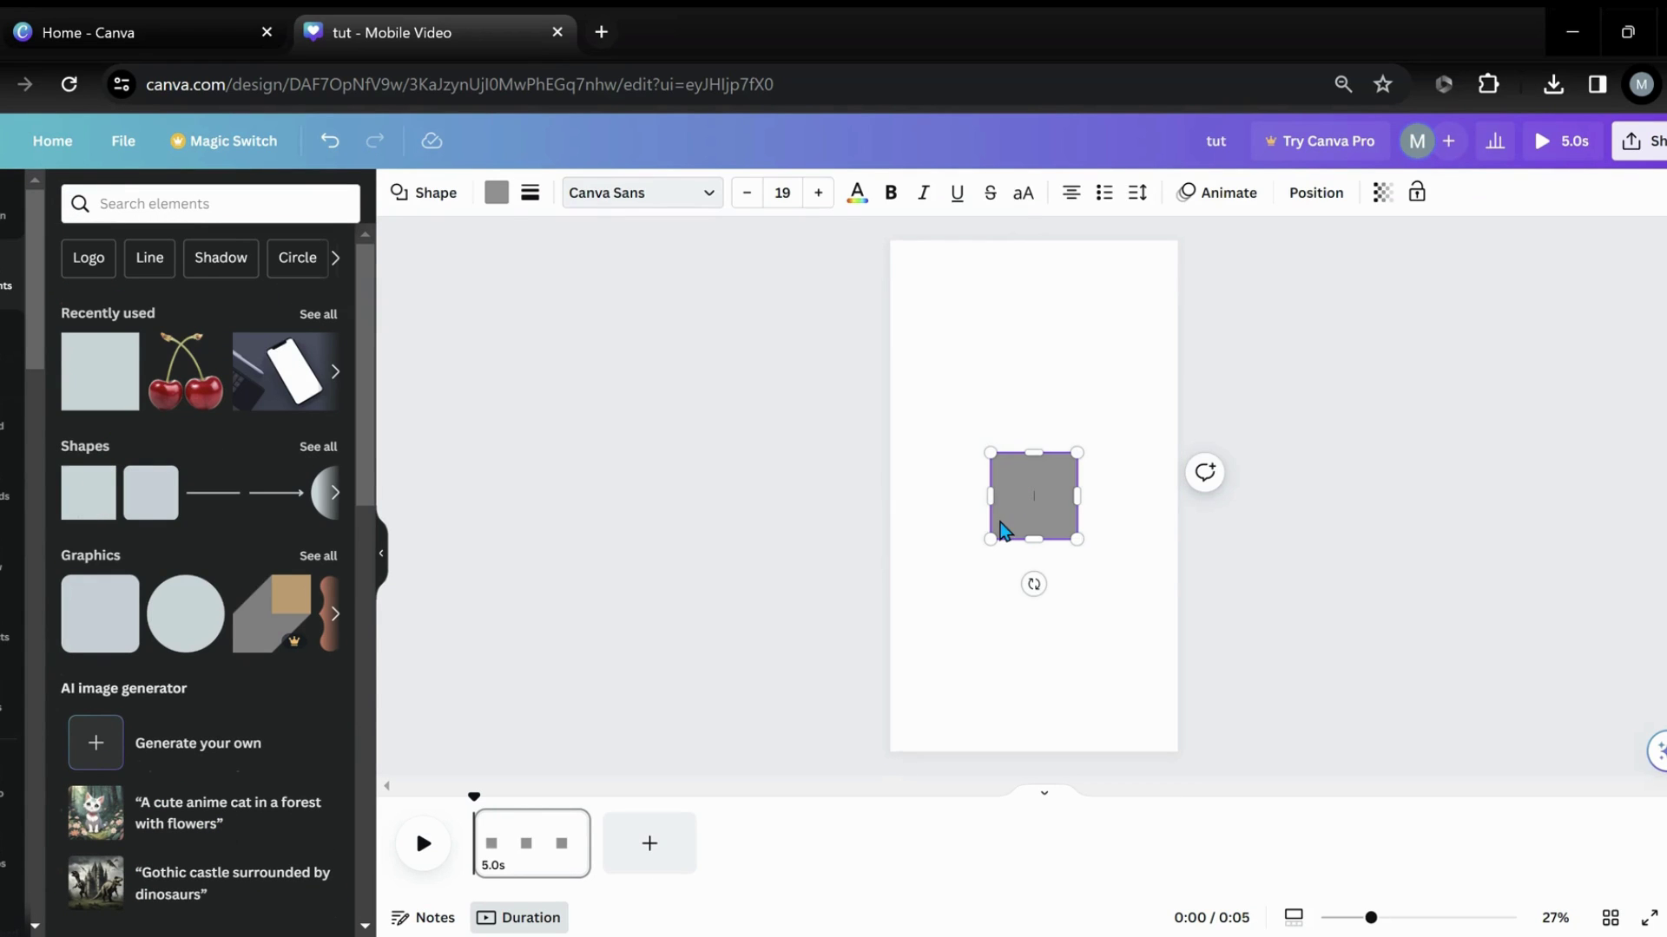
click(956, 582)
drag(1024, 502, 1172, 283)
drag(1032, 327, 1029, 354)
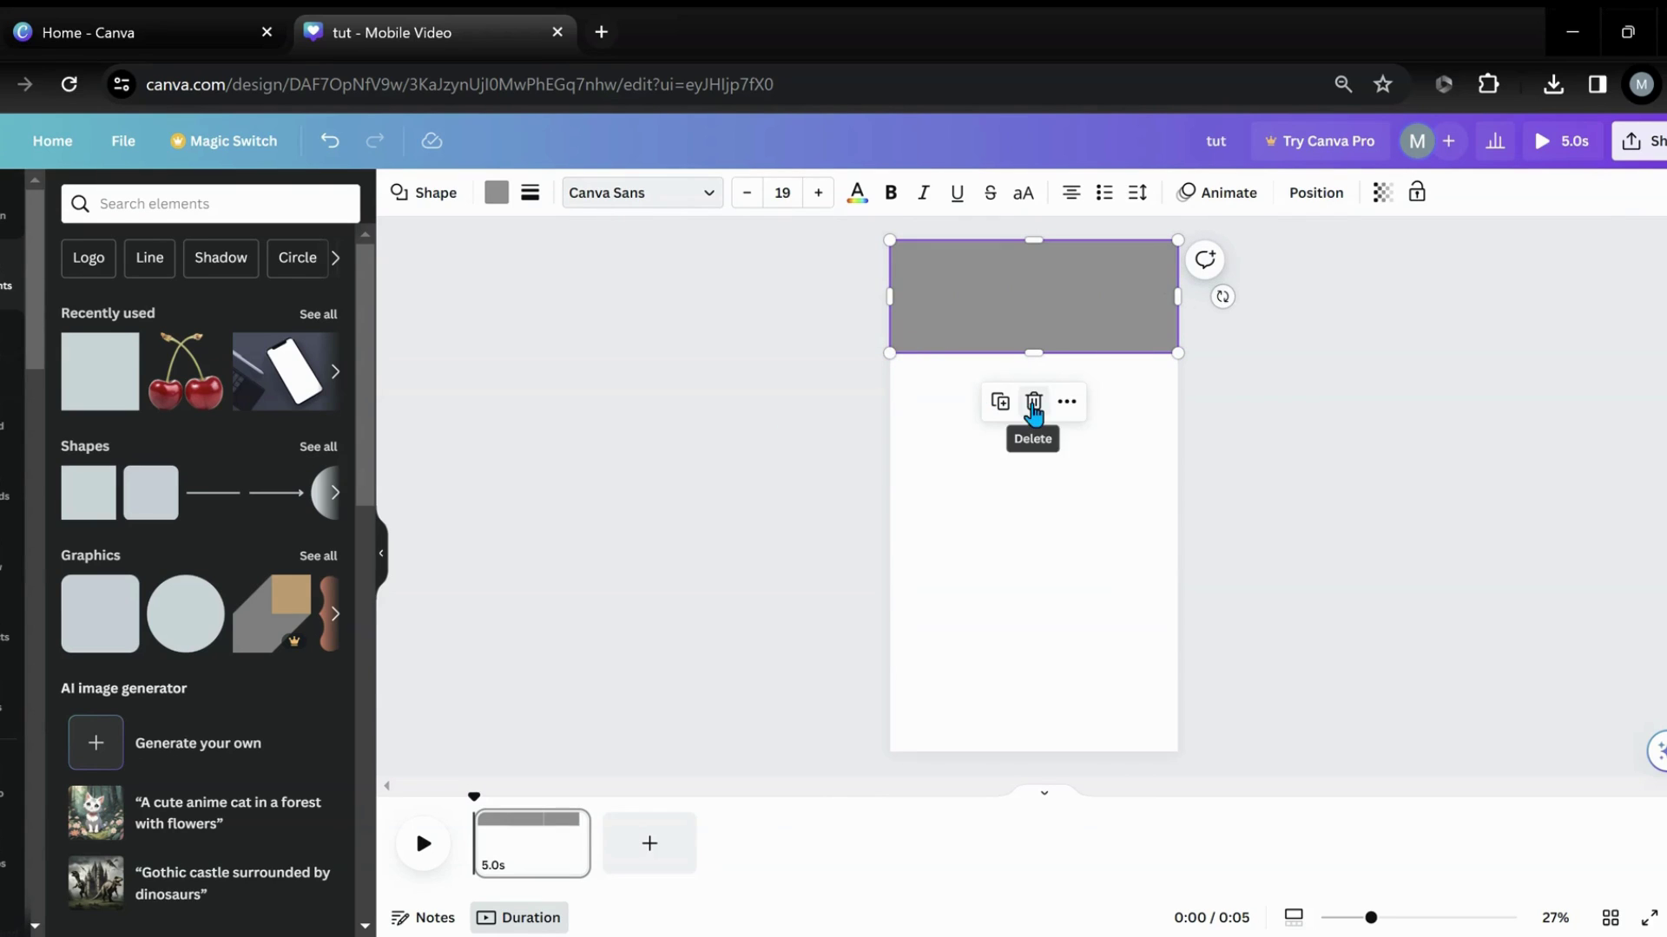
click(1000, 401)
drag(1023, 305, 1021, 701)
Step: Fill the upper band with the blue-to-pink gradient (#5170ff, #ff66c4) and set its style to linear 180°
click(958, 332)
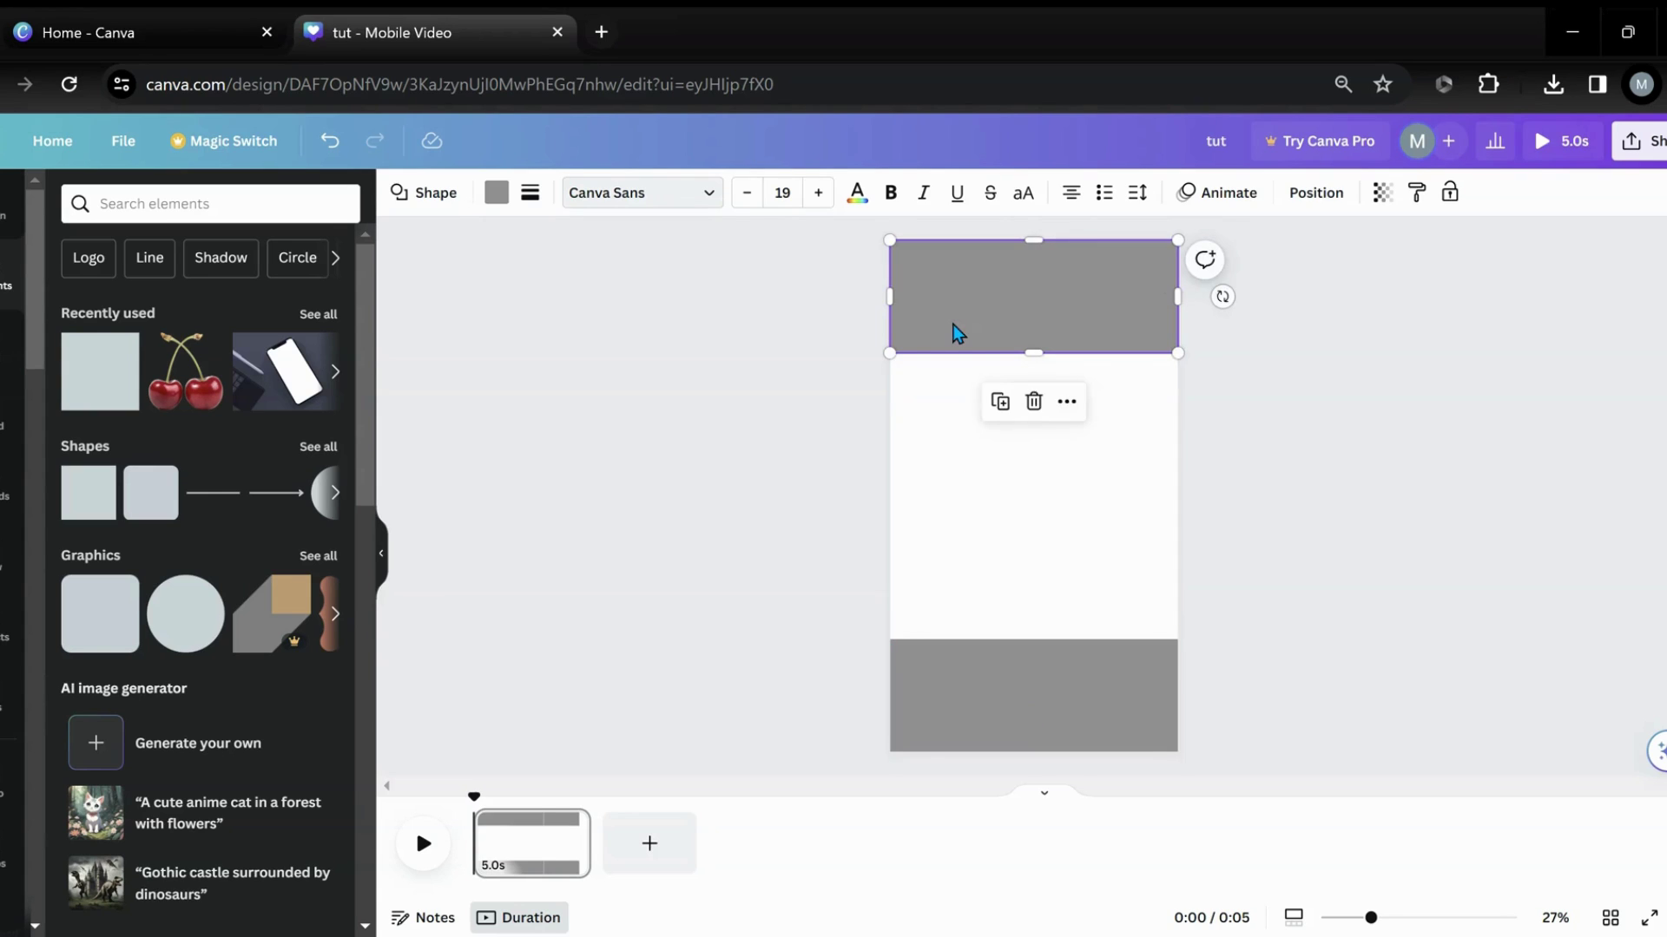
click(497, 196)
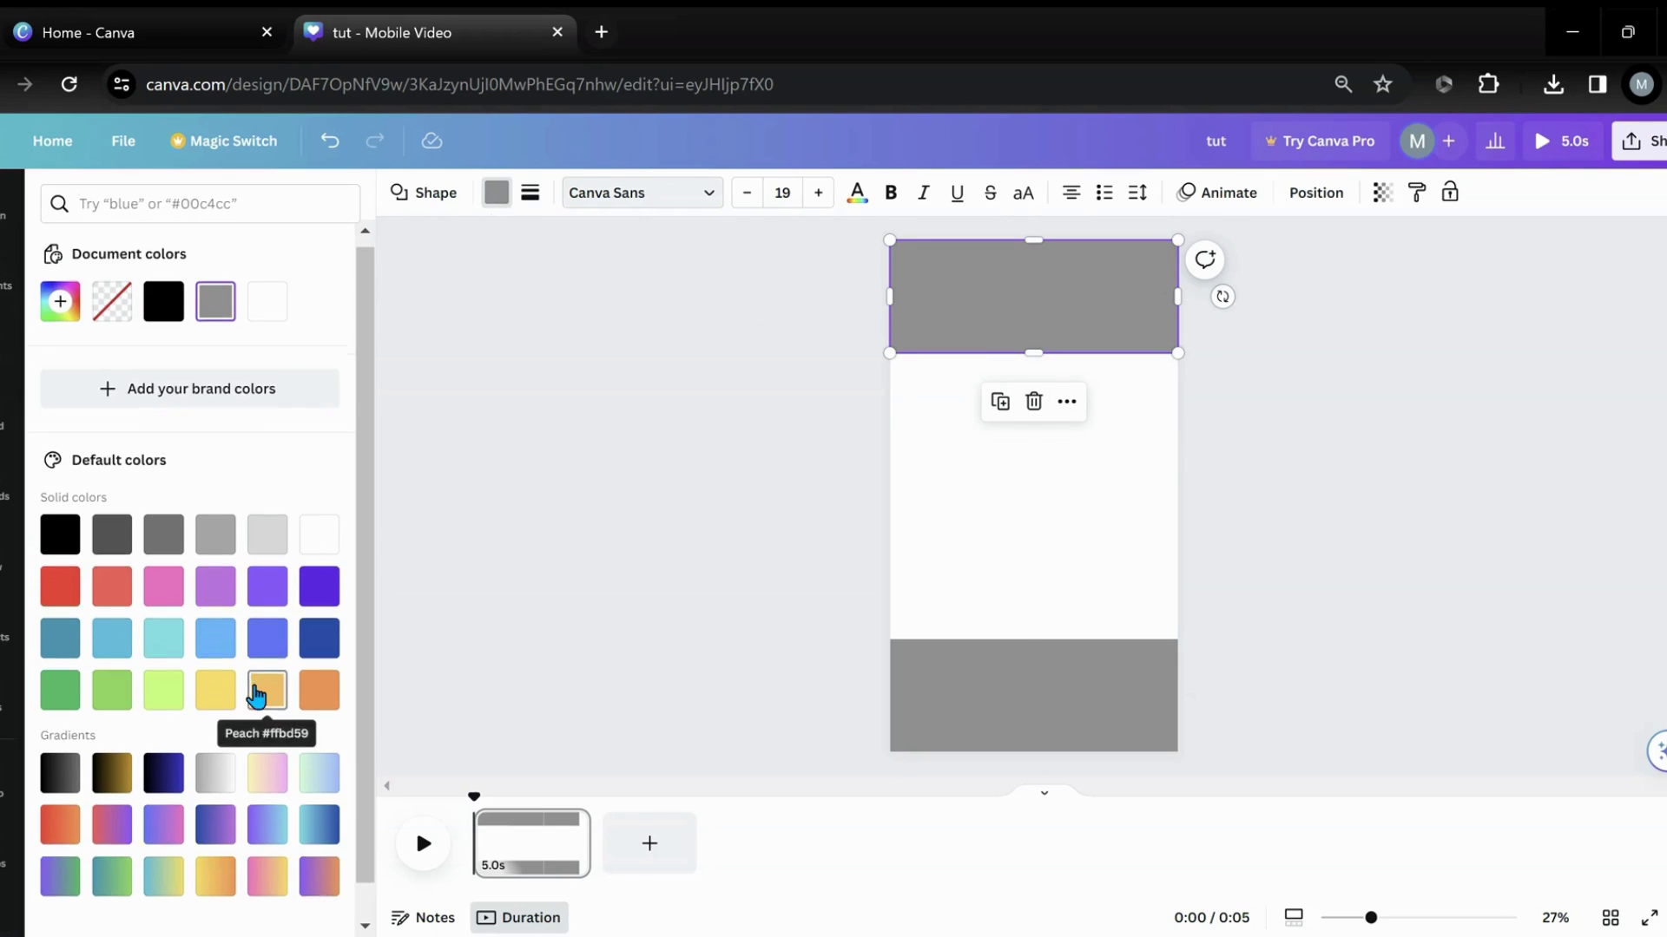
scroll(257, 697, down, 1)
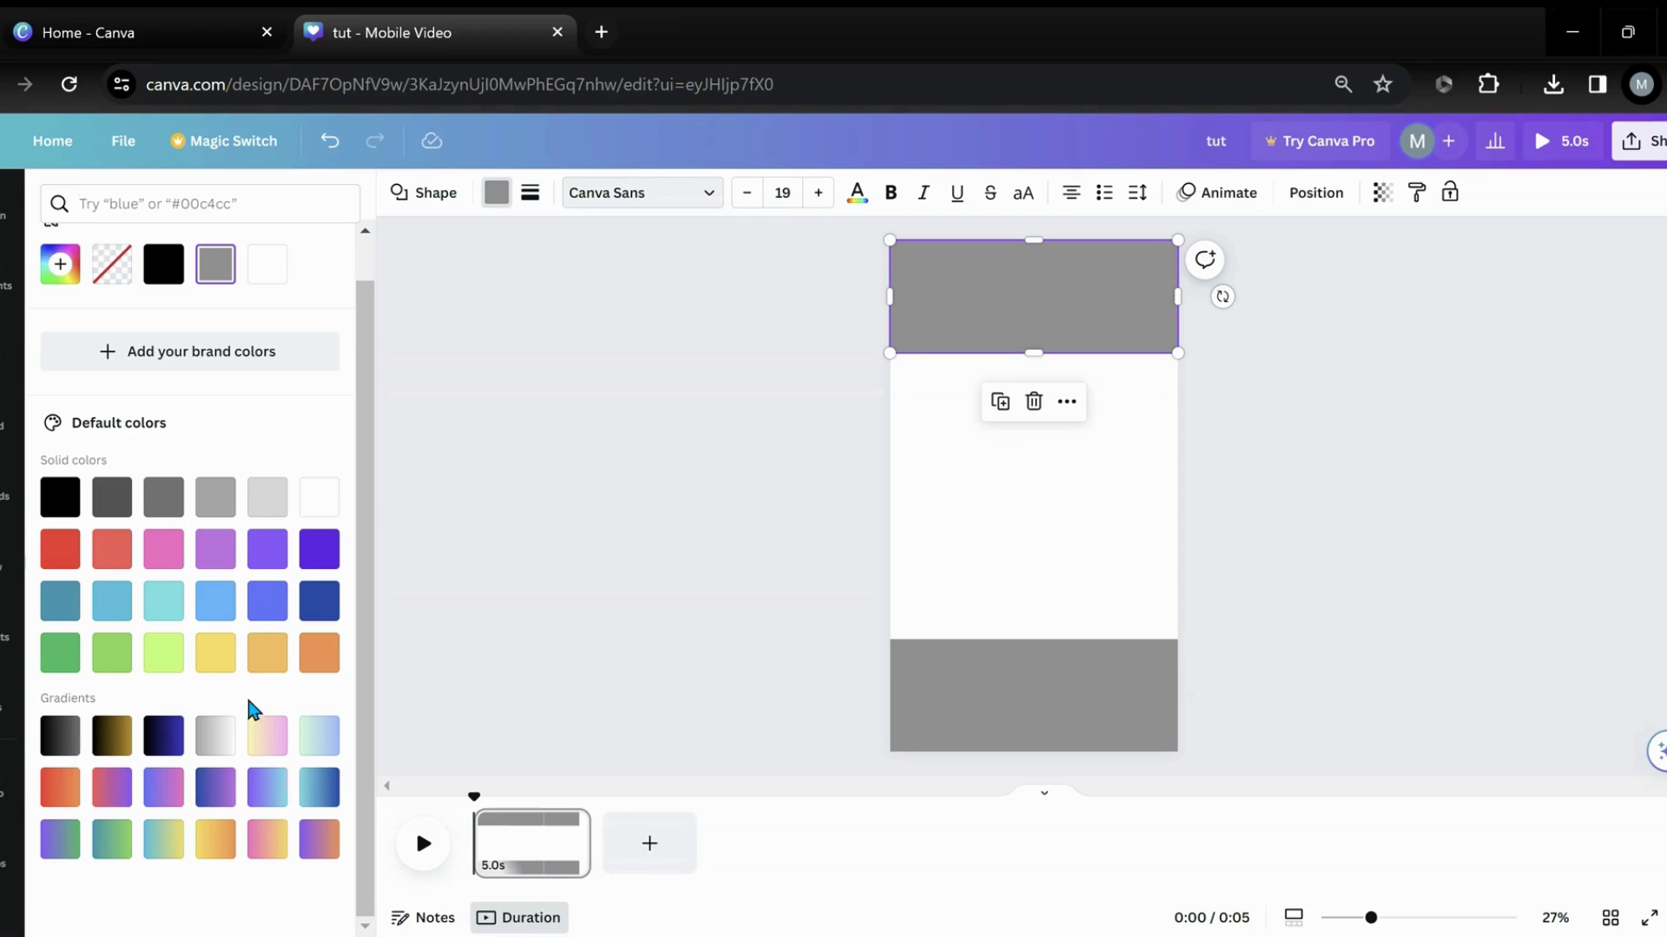
click(160, 790)
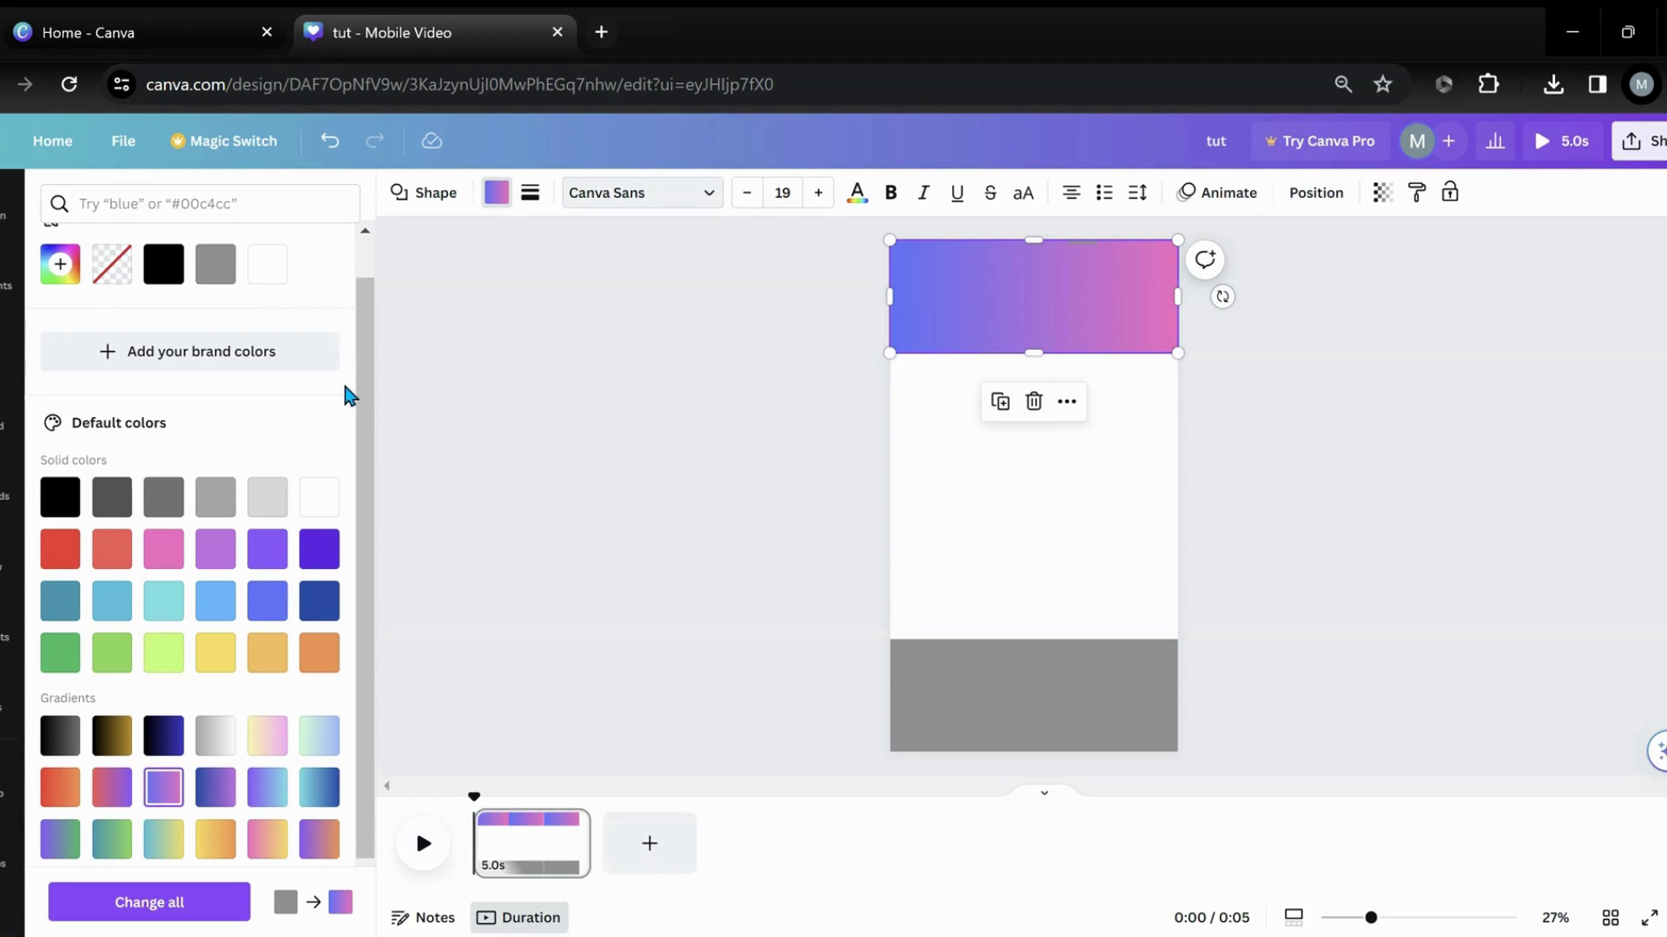
click(59, 279)
click(128, 487)
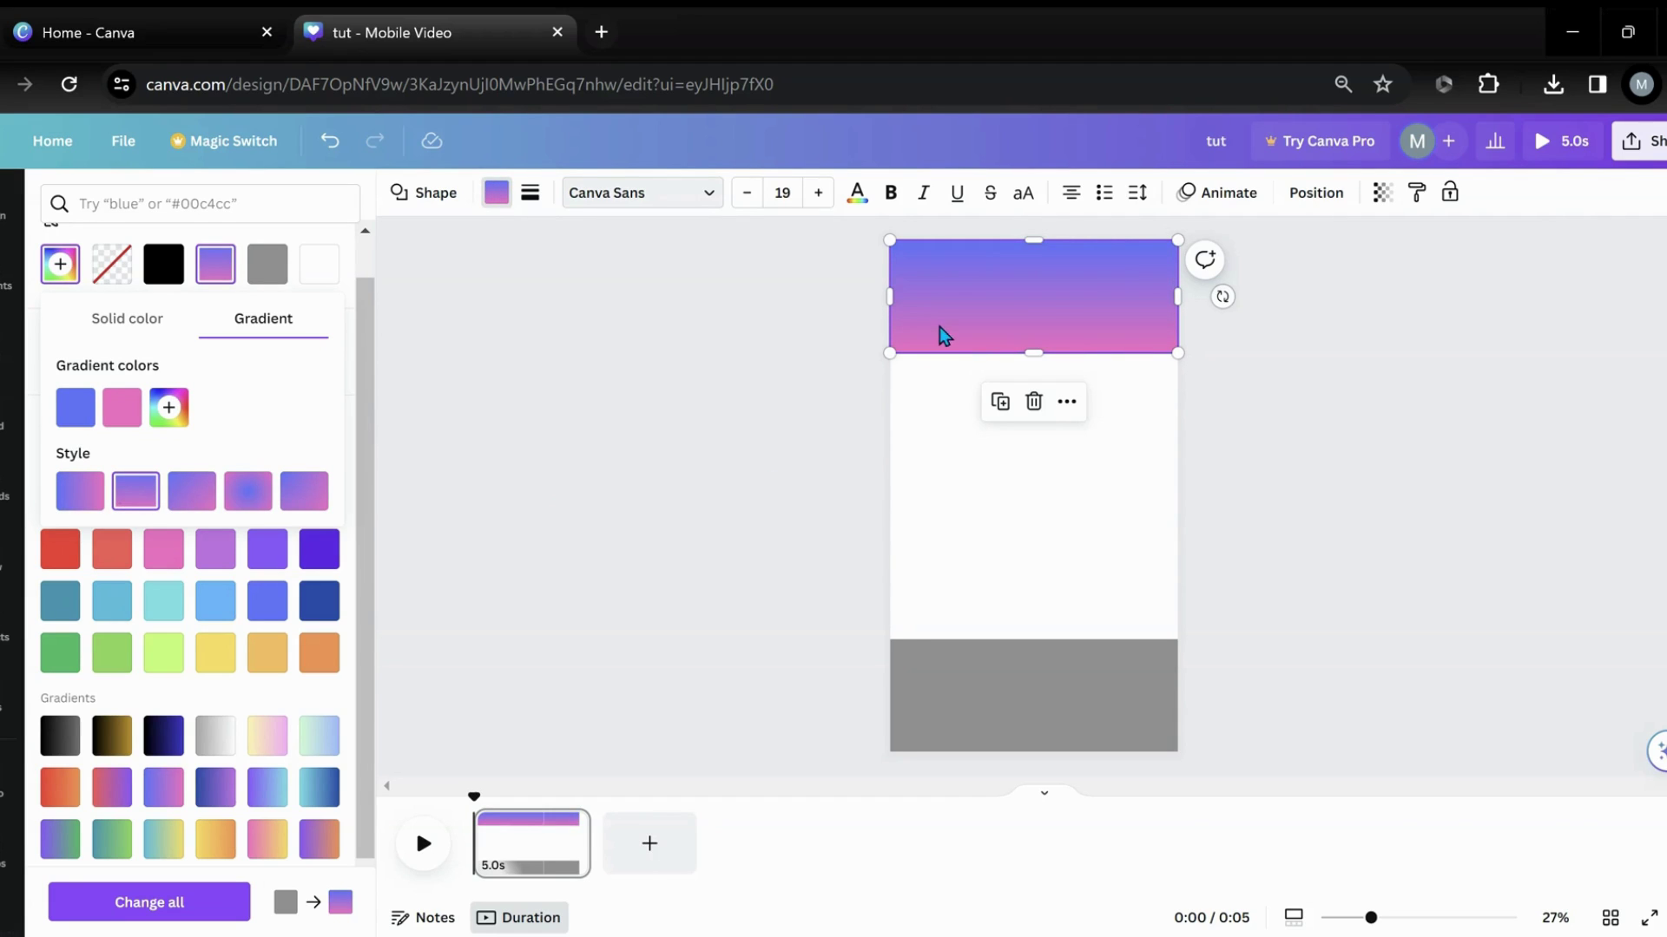
Step: Apply the same blue-pink gradient to the lower band and reverse its colour order so pink comes first
click(911, 717)
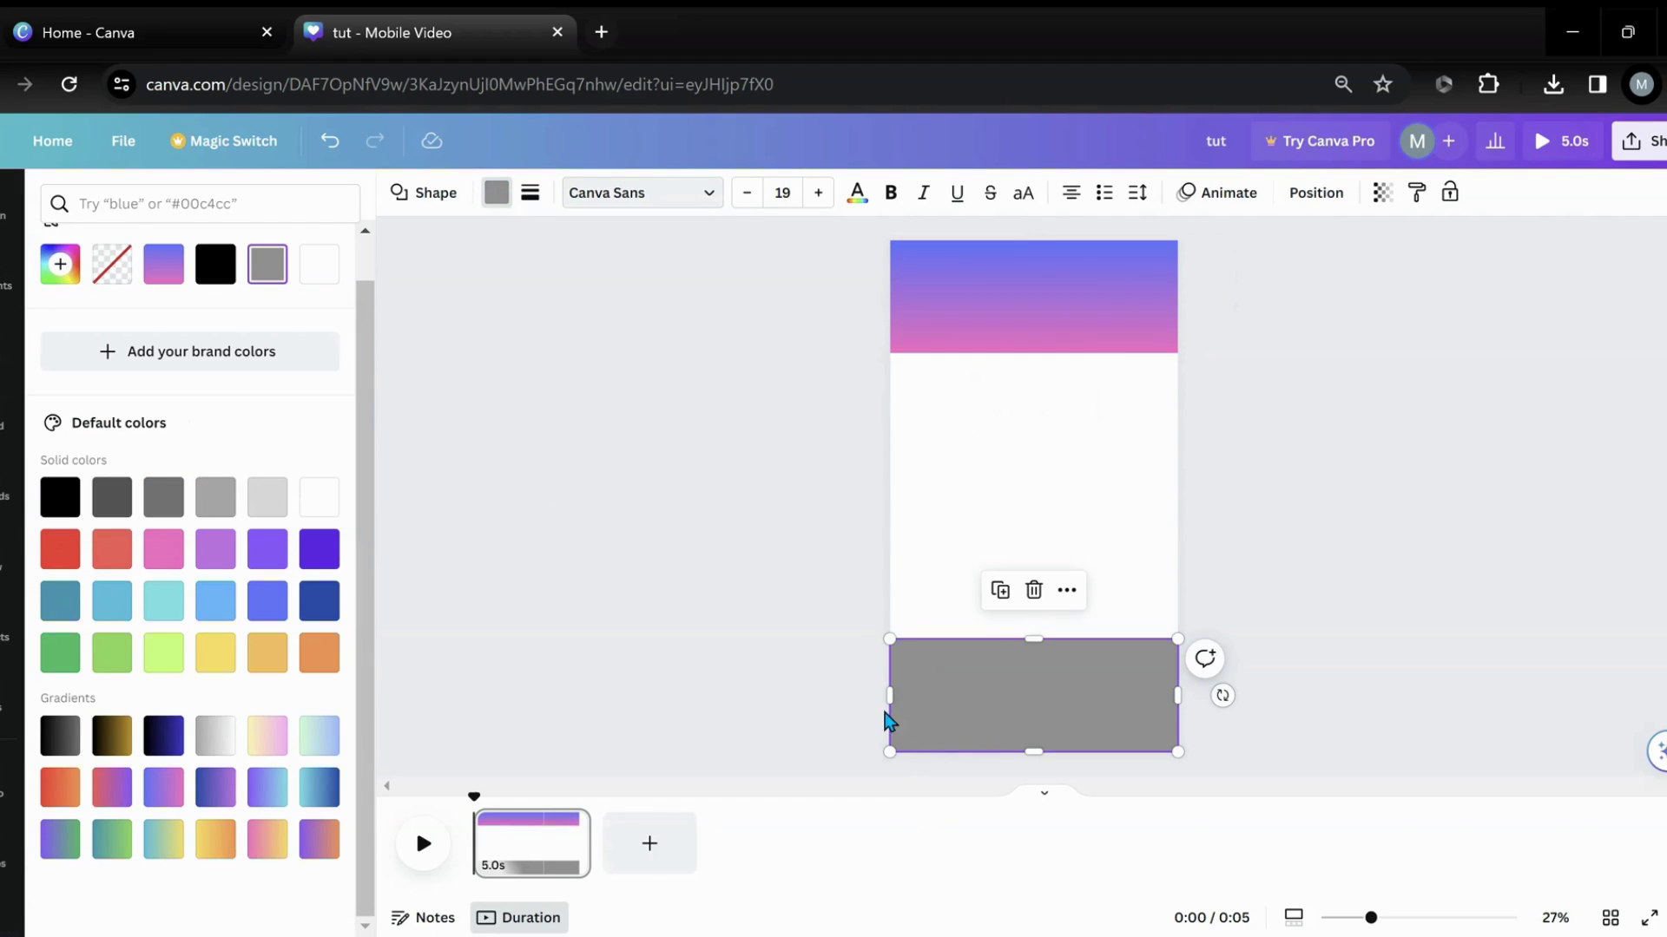
click(178, 274)
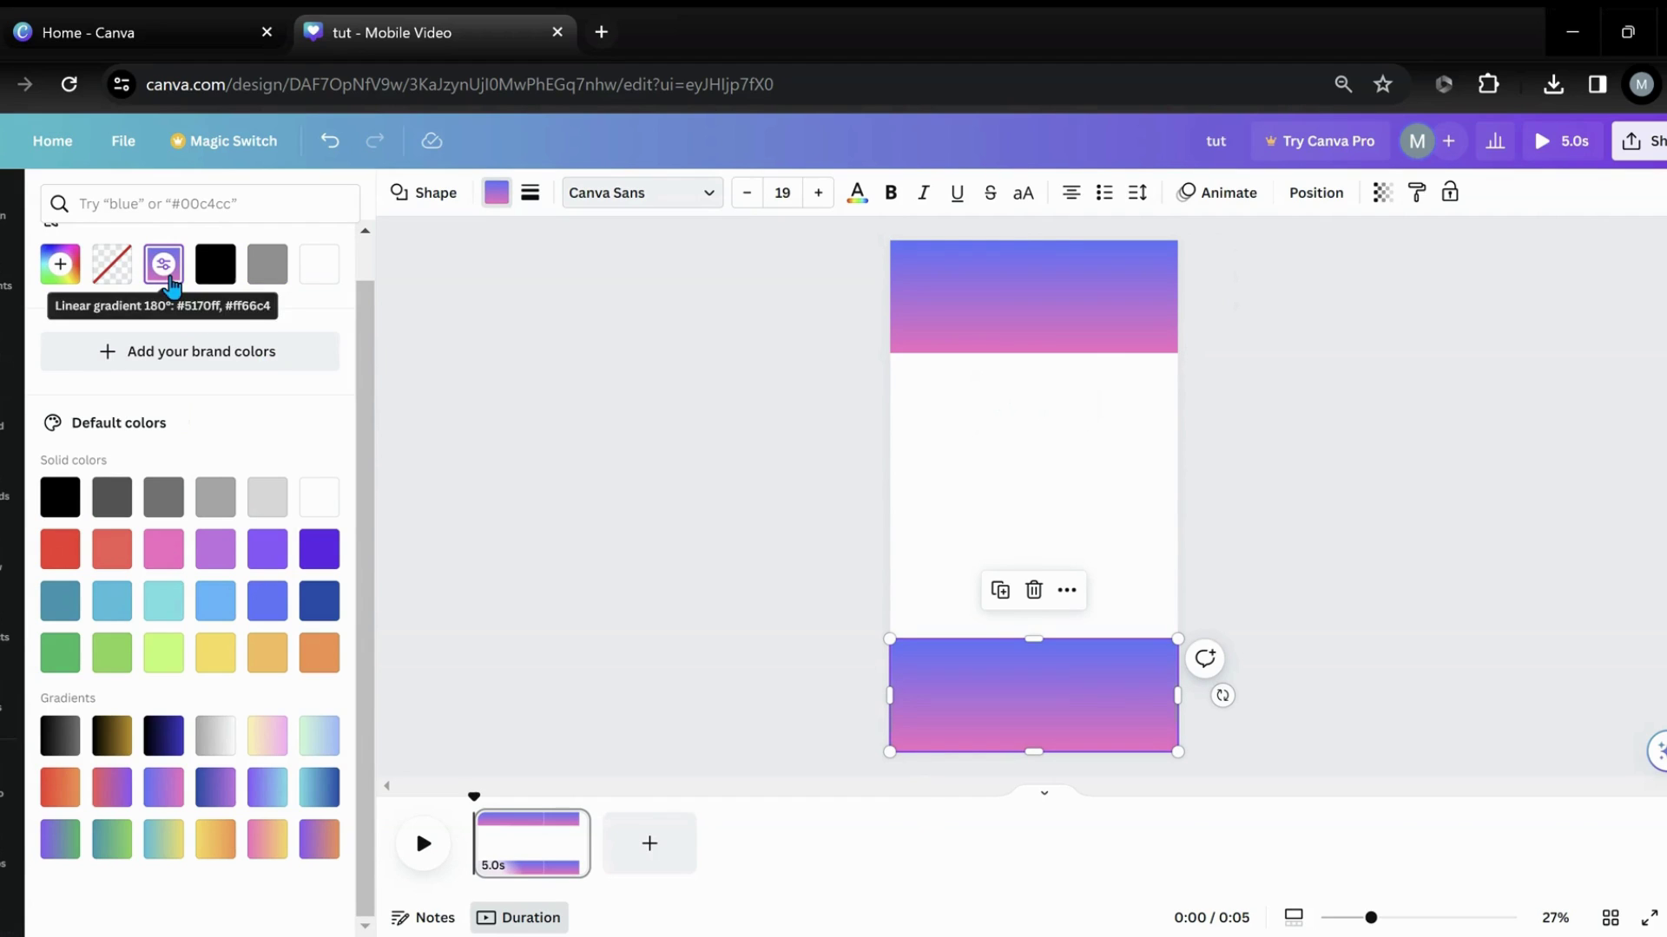
click(165, 276)
drag(110, 414, 75, 408)
click(564, 531)
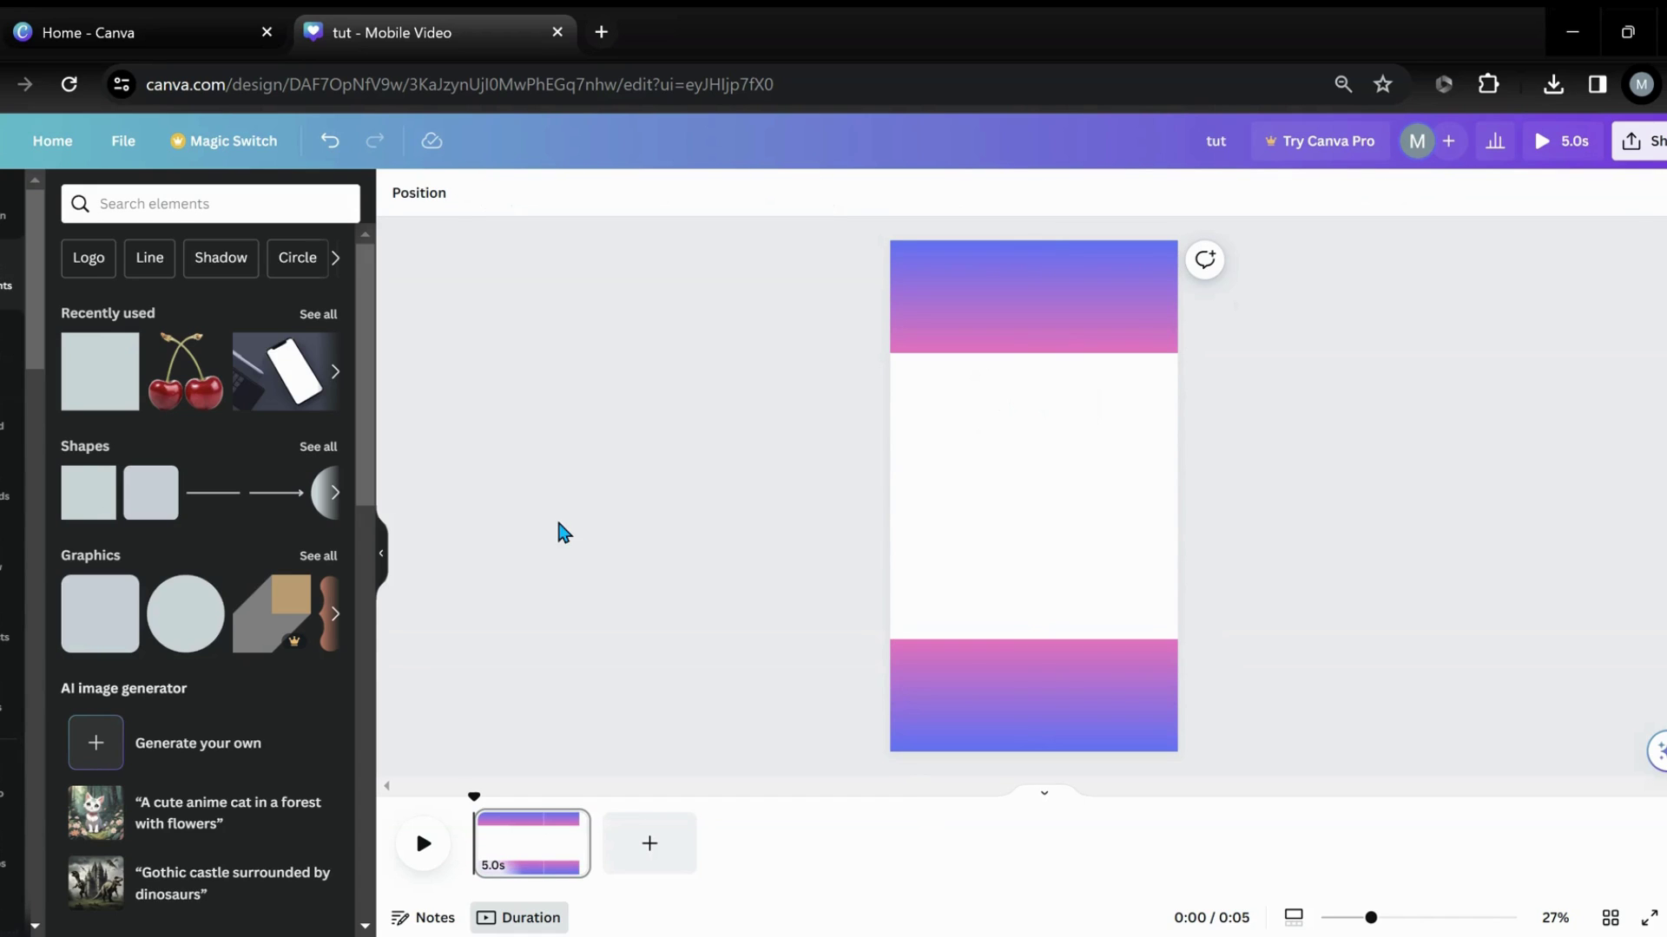
Step: Add the "hugs + kisses" font combination and move it onto the upper gradient band
scroll(279, 571, down, 3)
scroll(279, 571, up, 3)
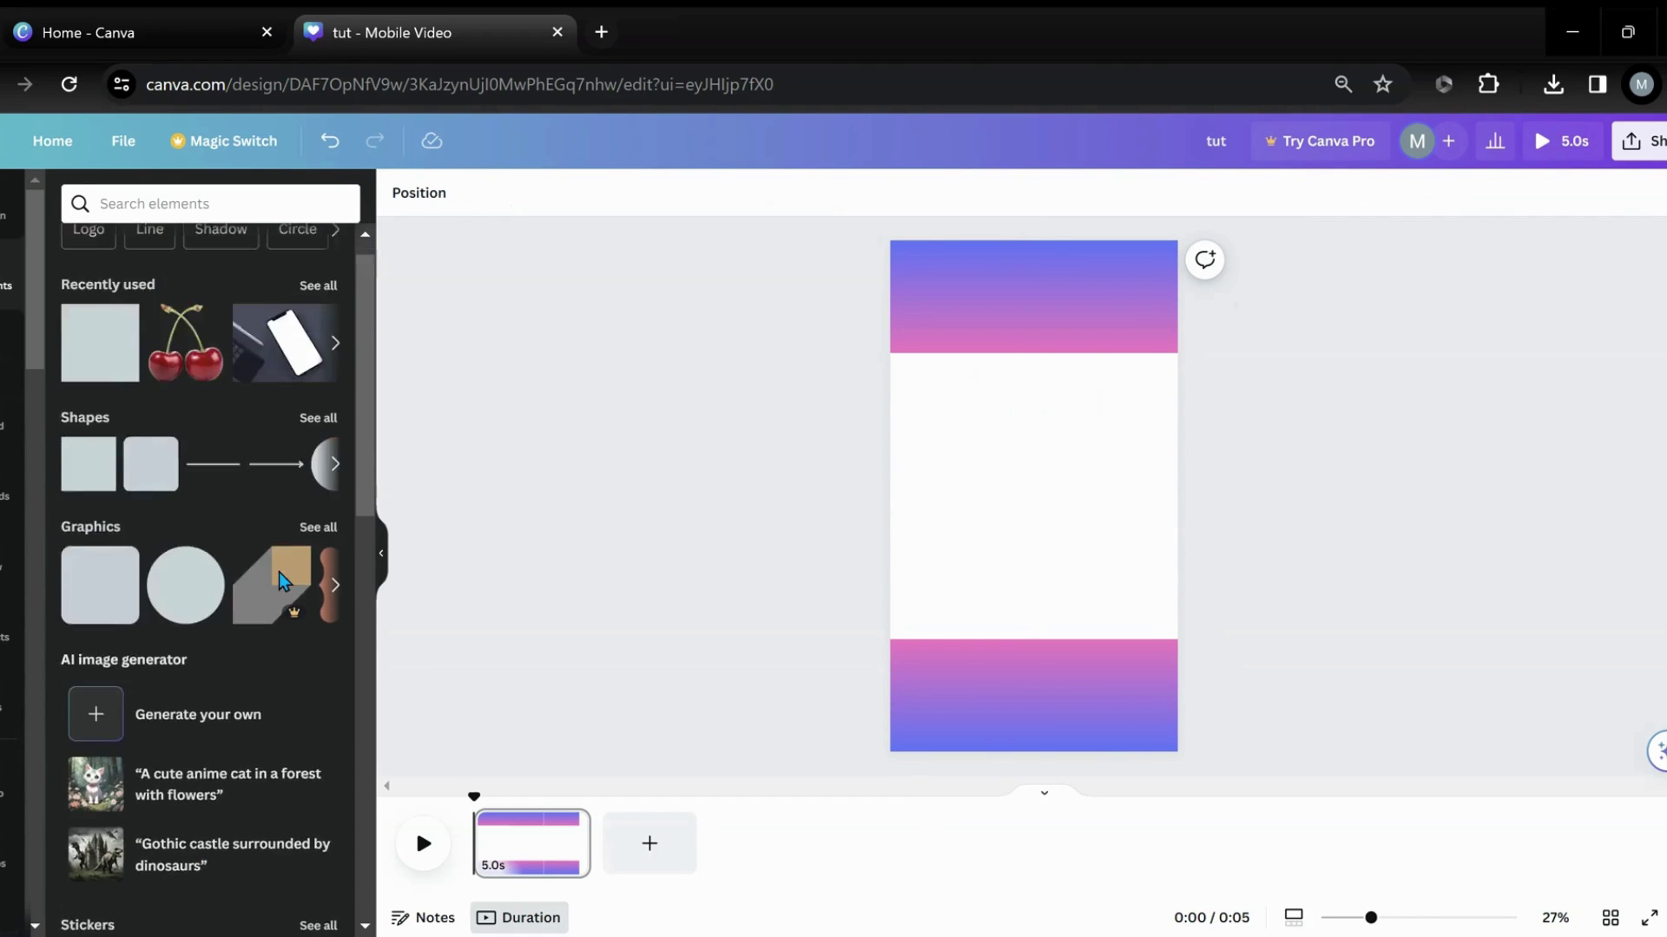
click(11, 356)
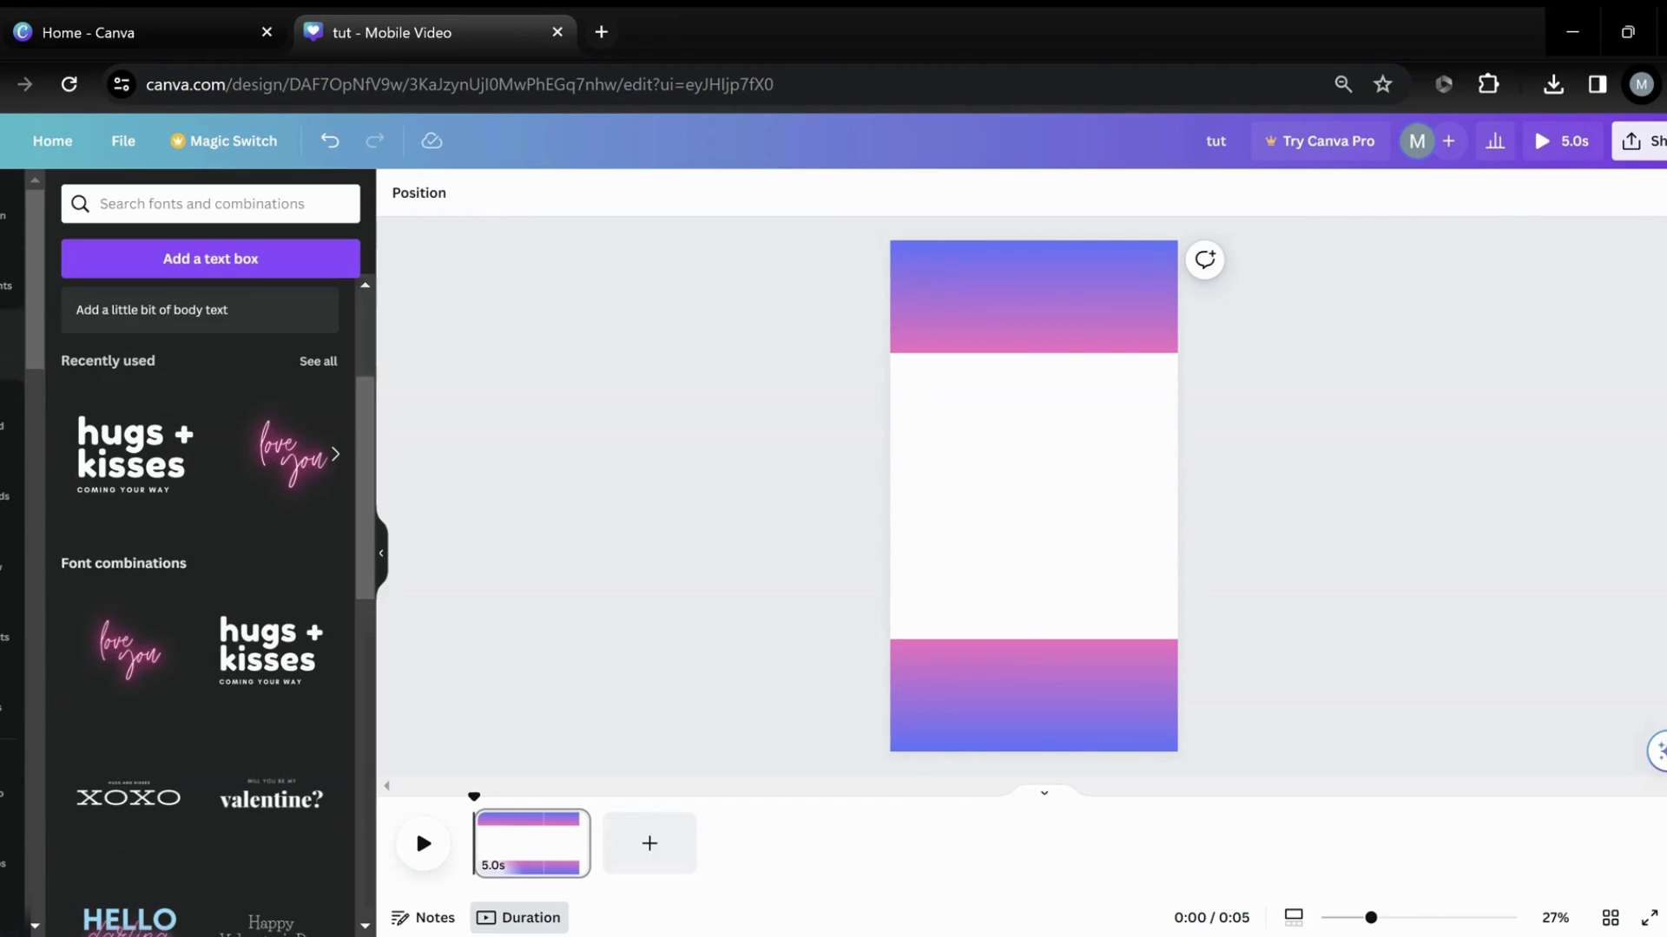
click(125, 480)
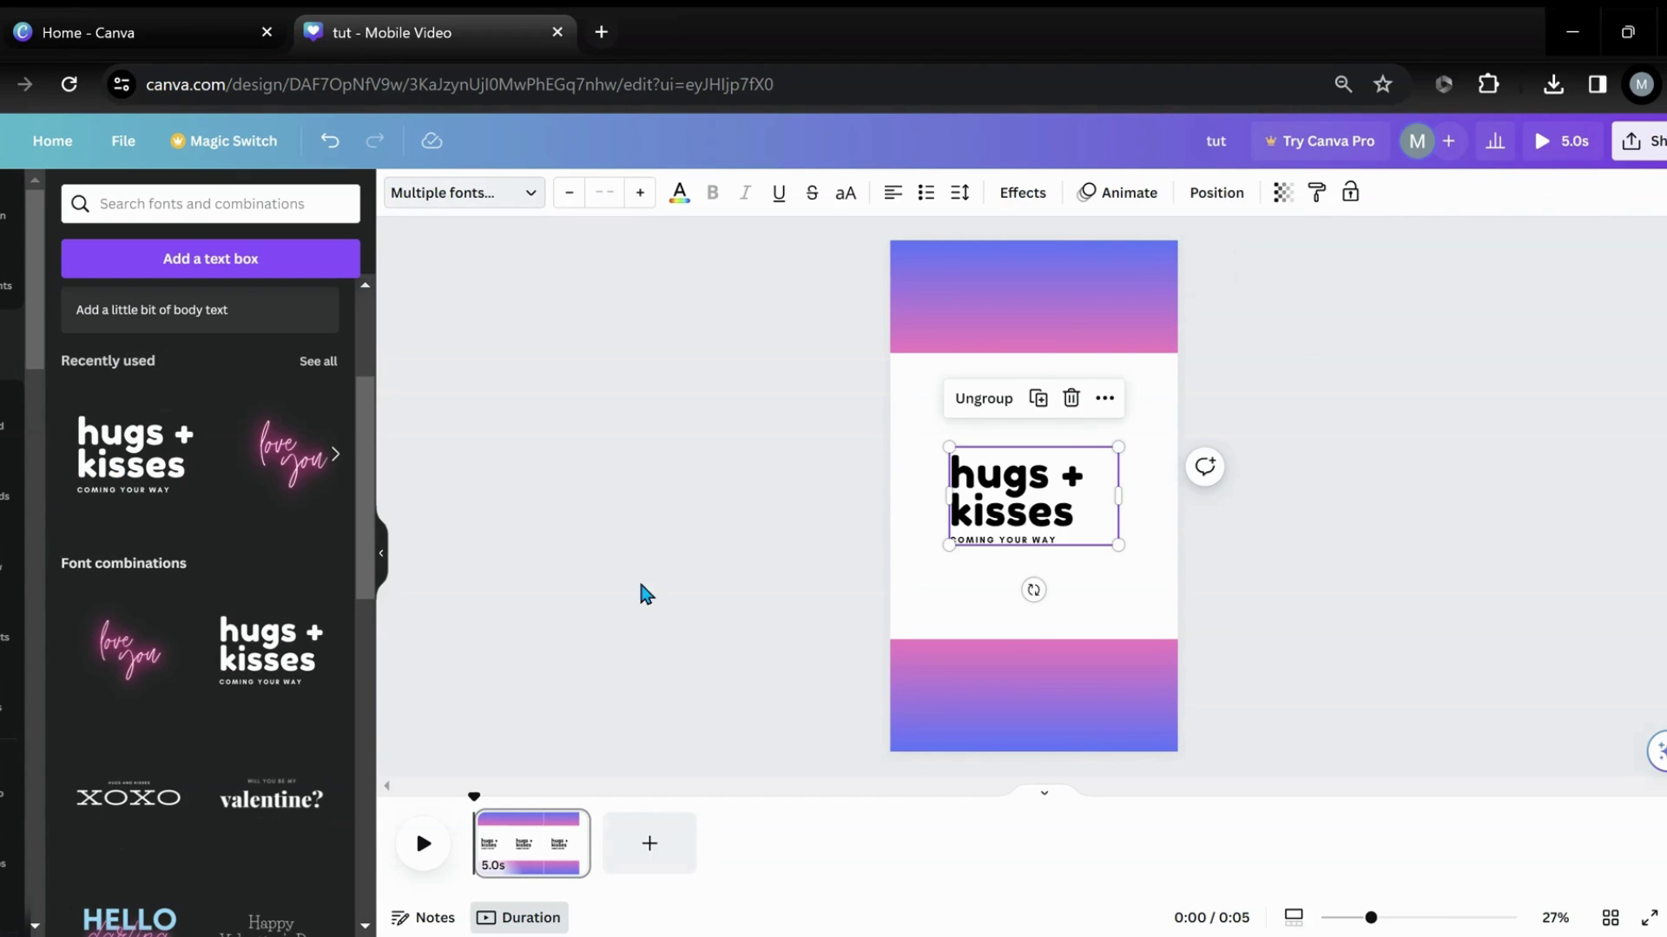
drag(1004, 501, 1016, 303)
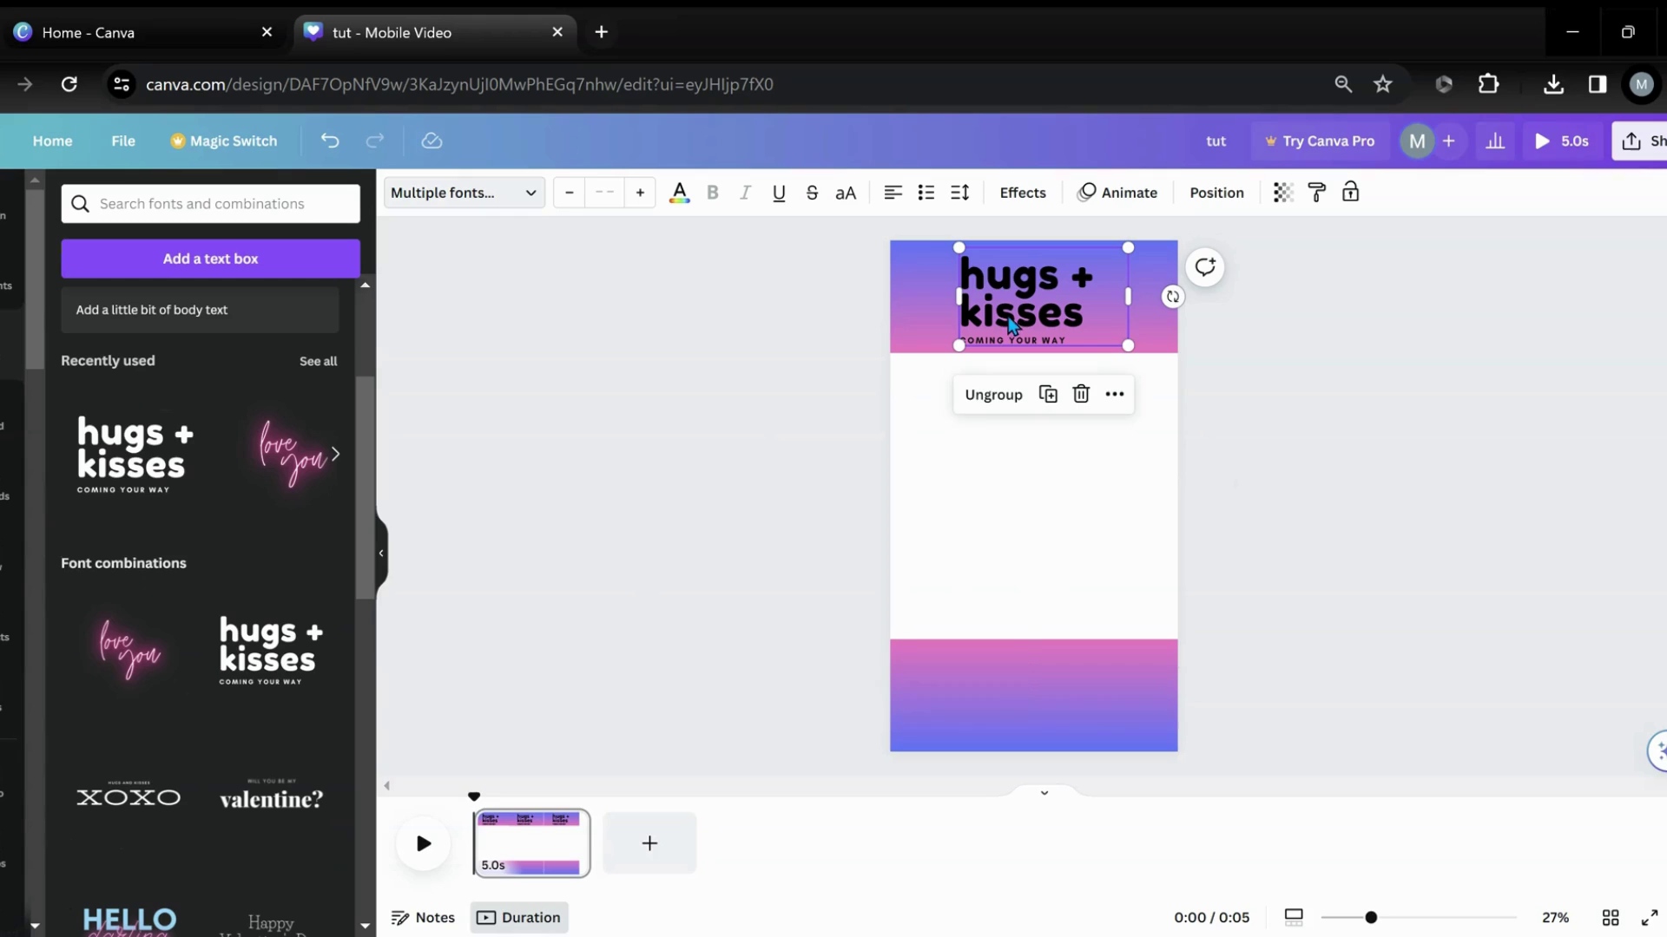
click(764, 480)
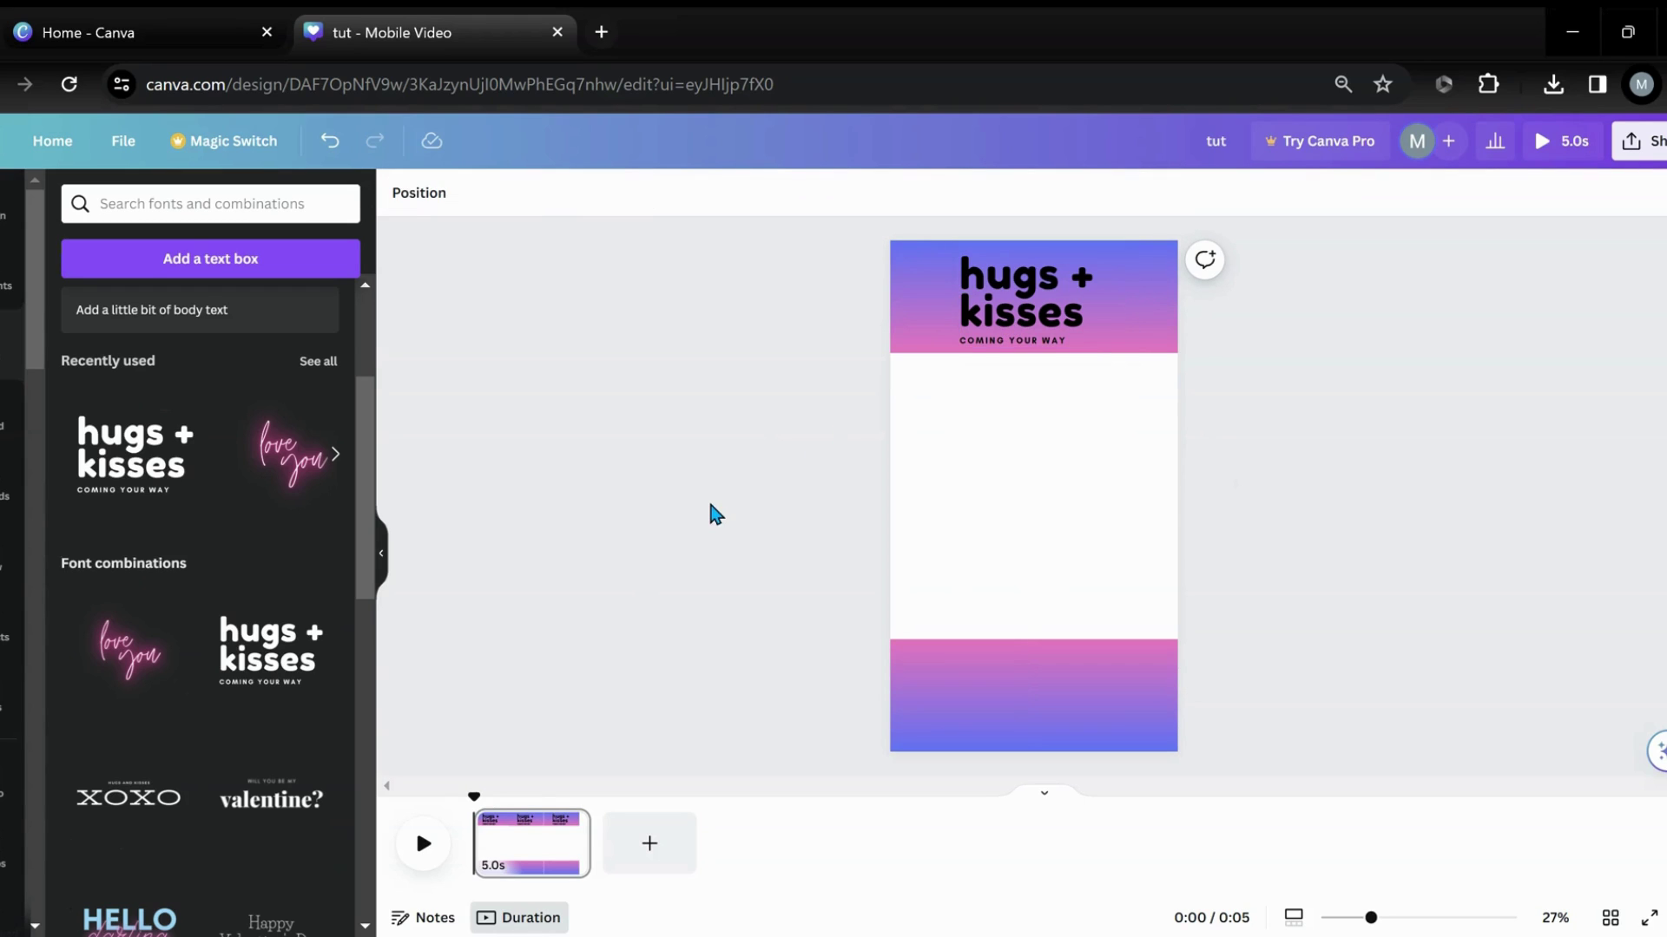
Step: Align the "hugs + kisses" text to the horizontal center of the page
double_click(1030, 323)
drag(1007, 286, 1035, 324)
click(655, 565)
click(856, 379)
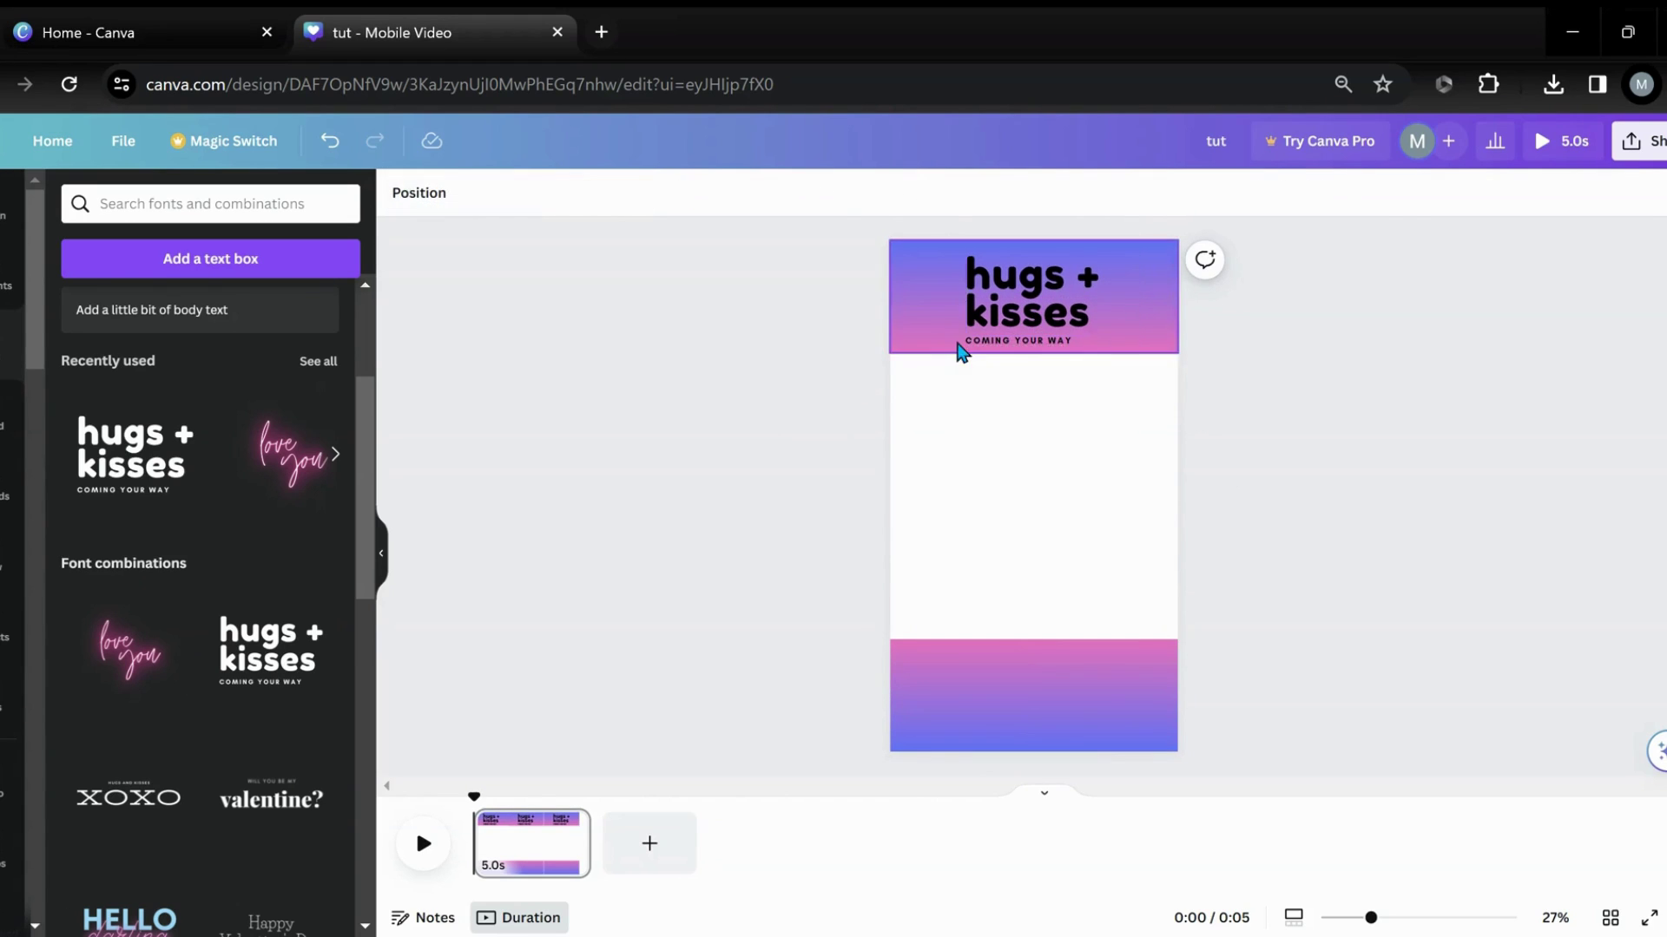
click(408, 199)
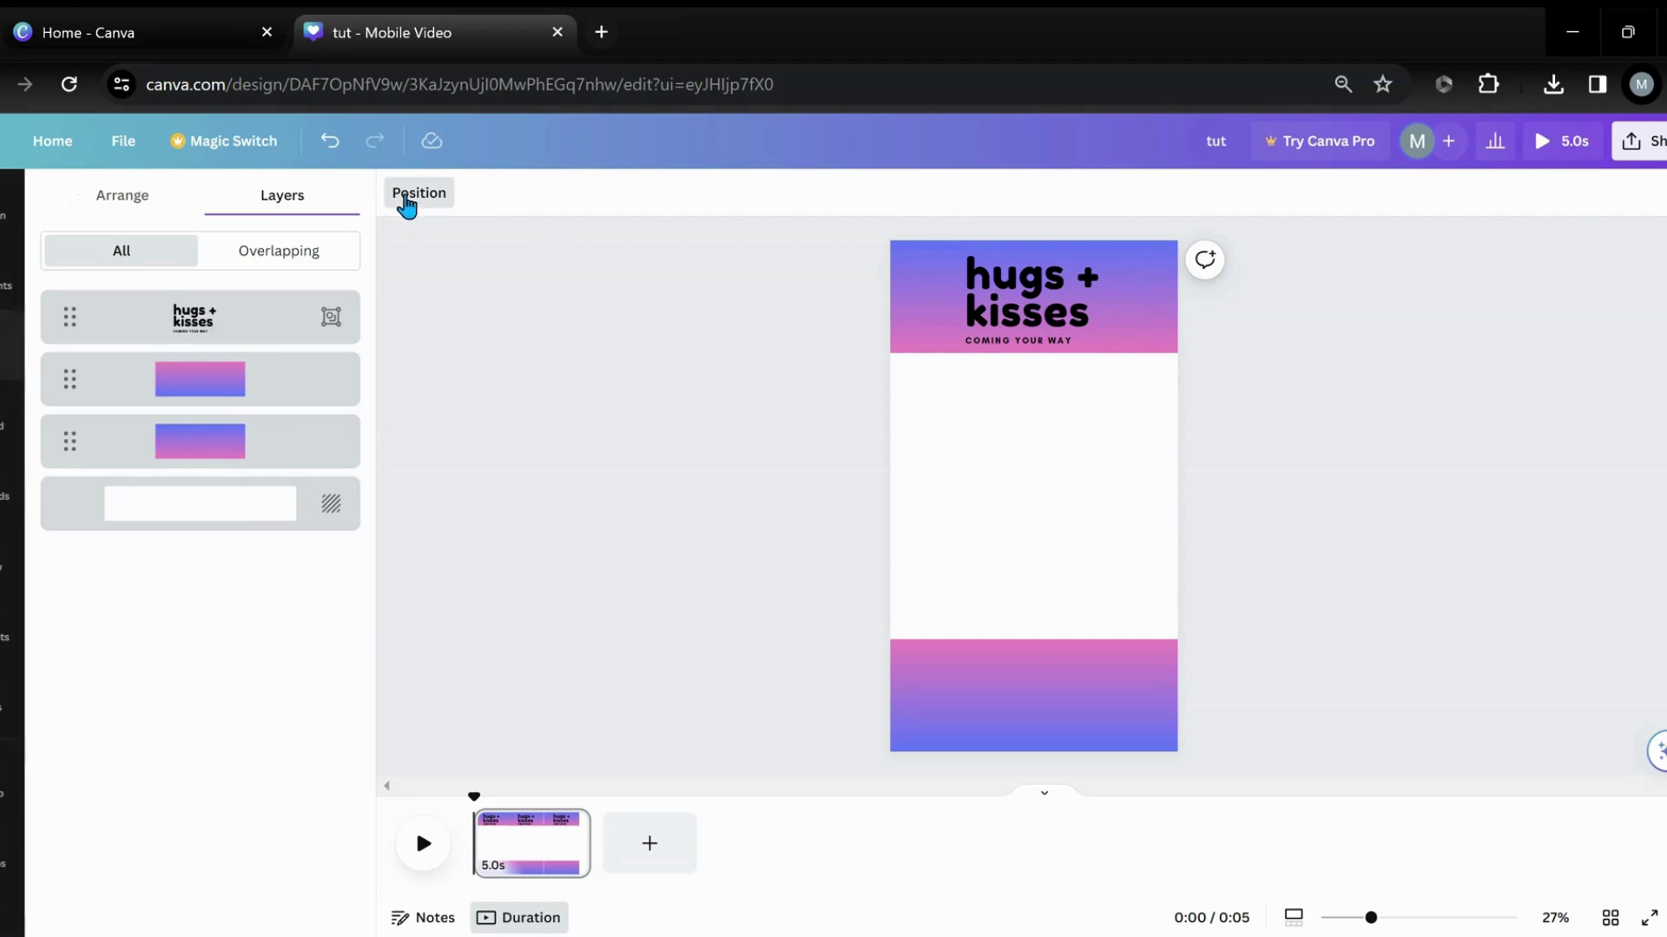
click(139, 205)
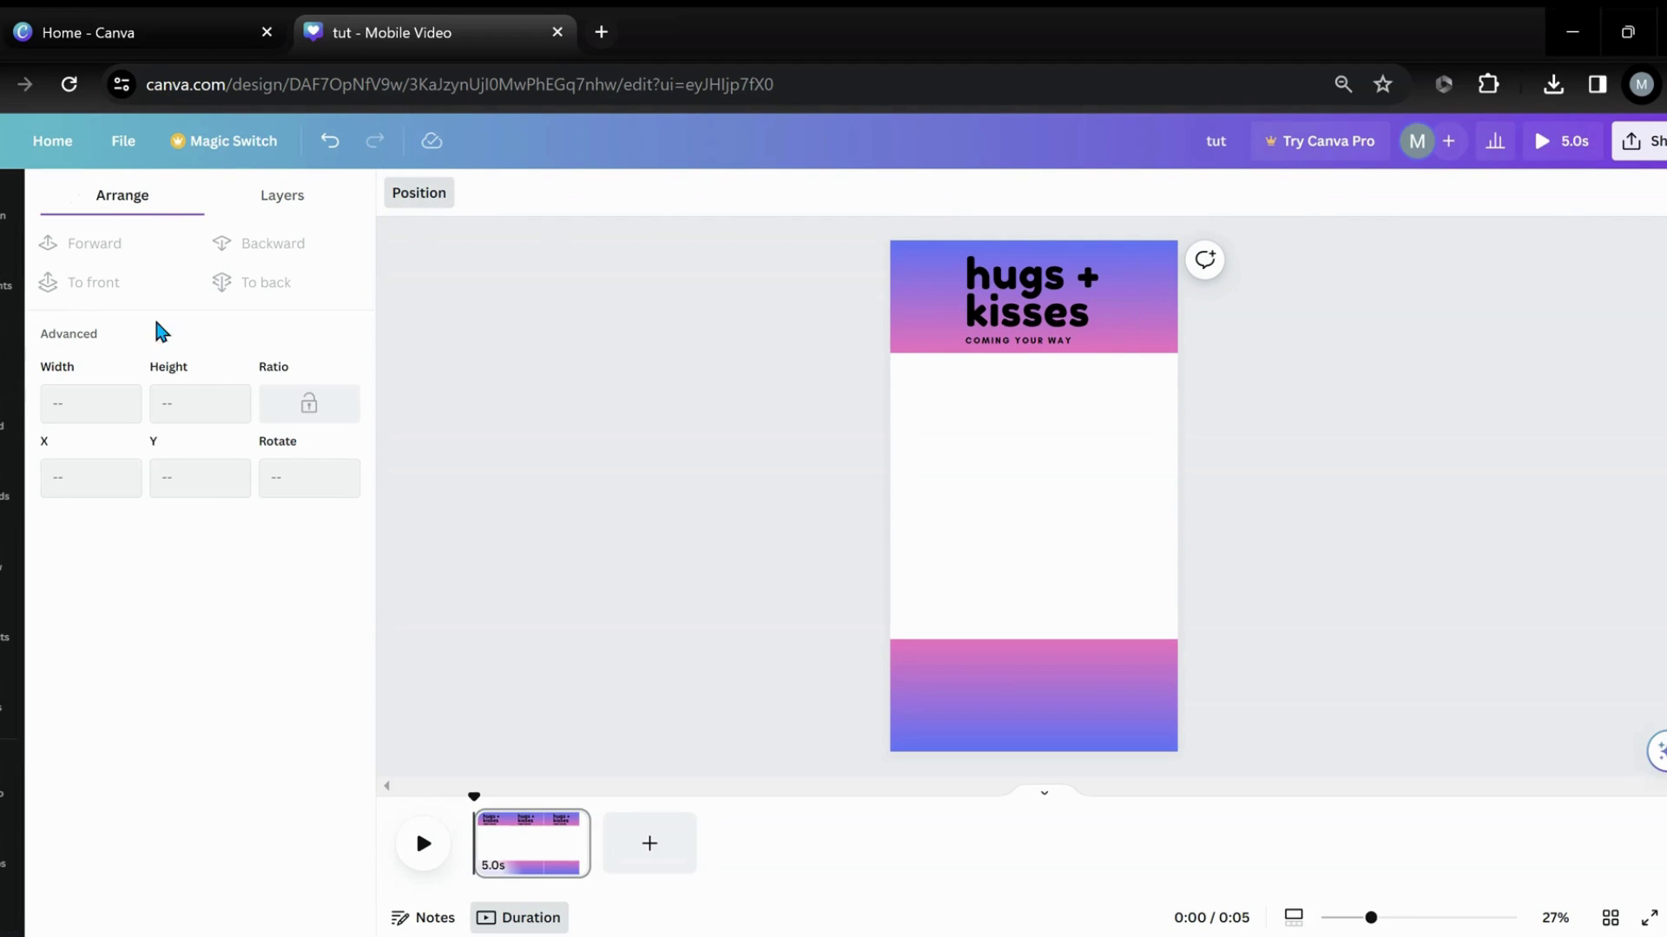
click(1064, 295)
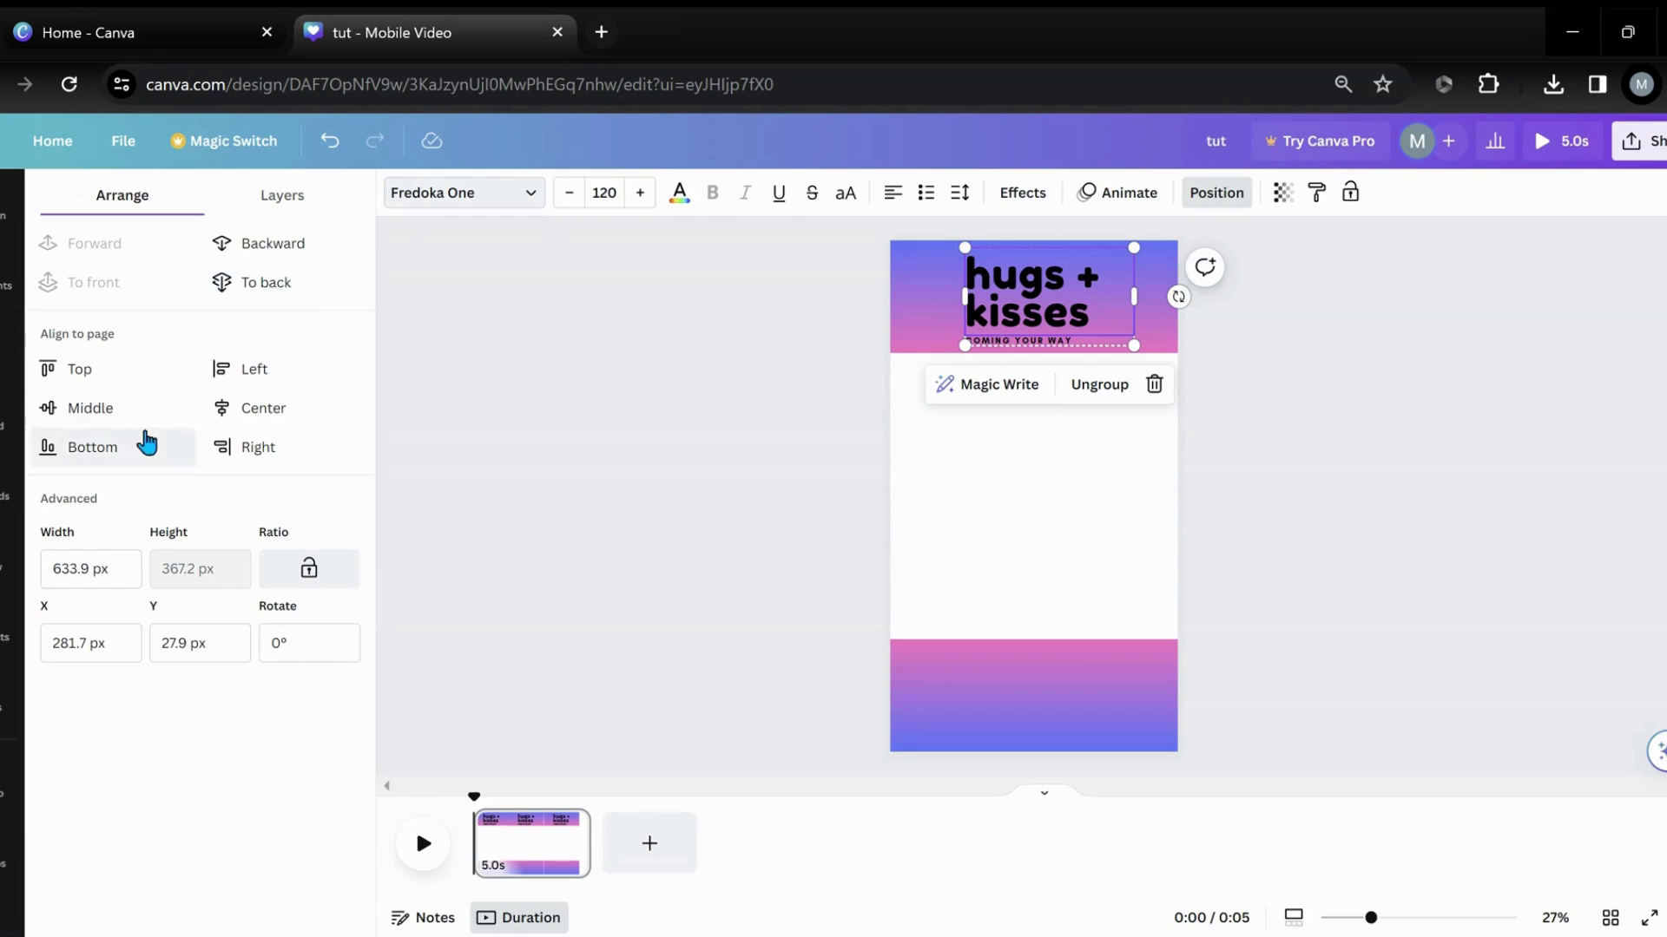
click(229, 411)
click(627, 420)
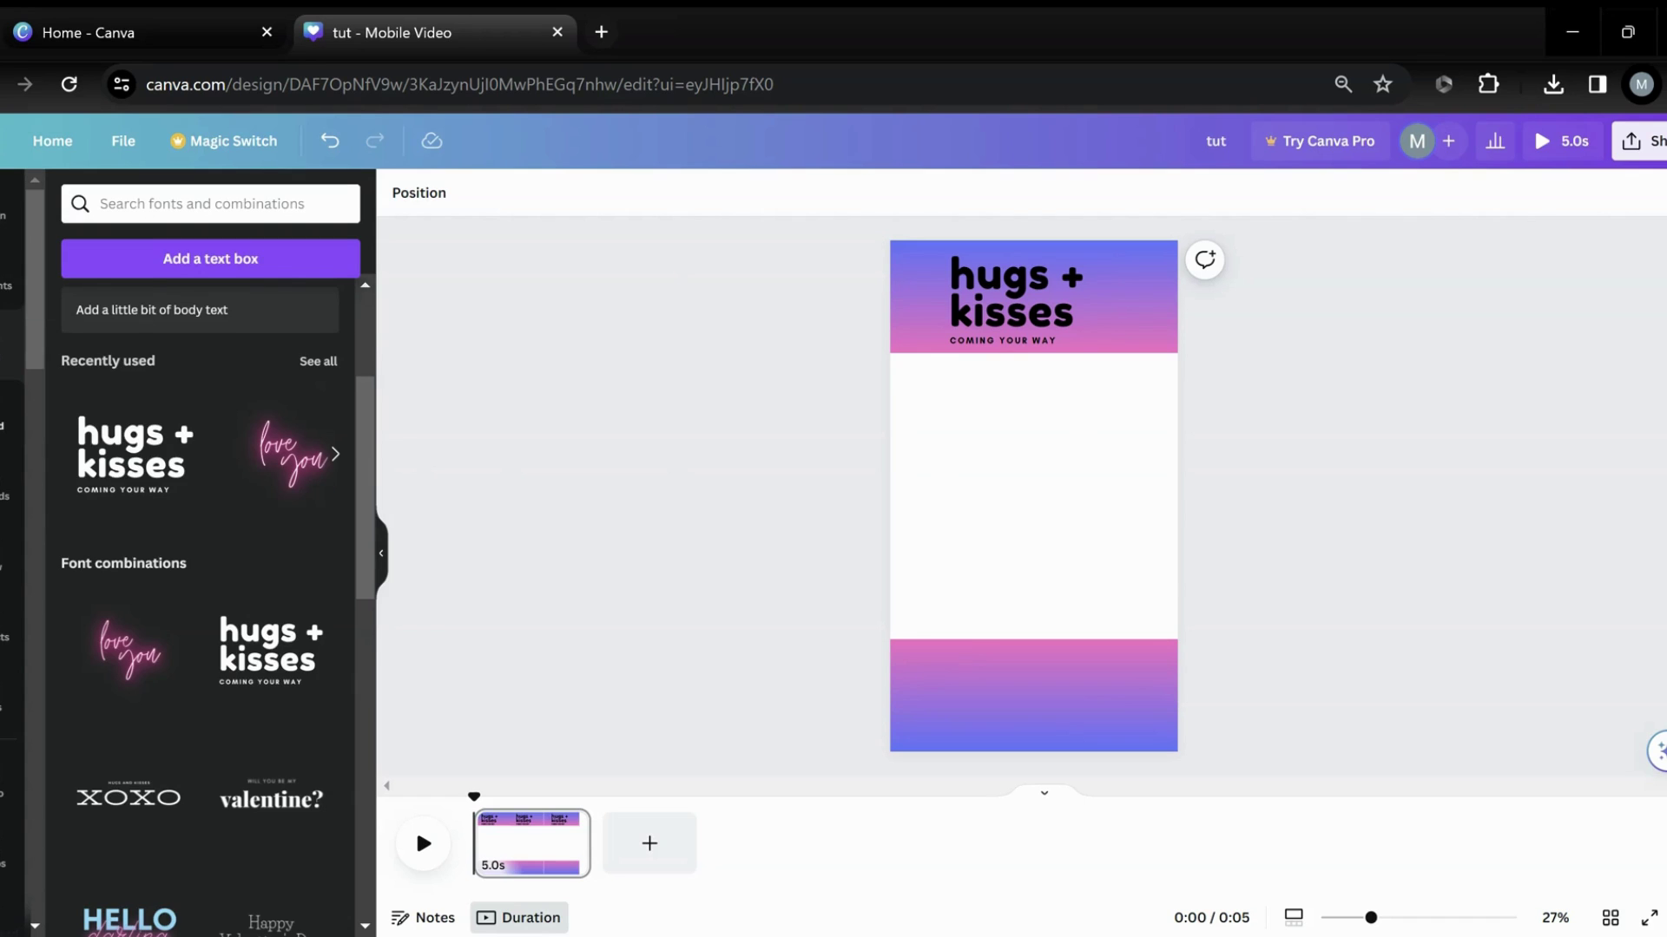
Step: Add the recently used cherry photo, shrink it to about half size and place it in the left part of the white area
click(5, 286)
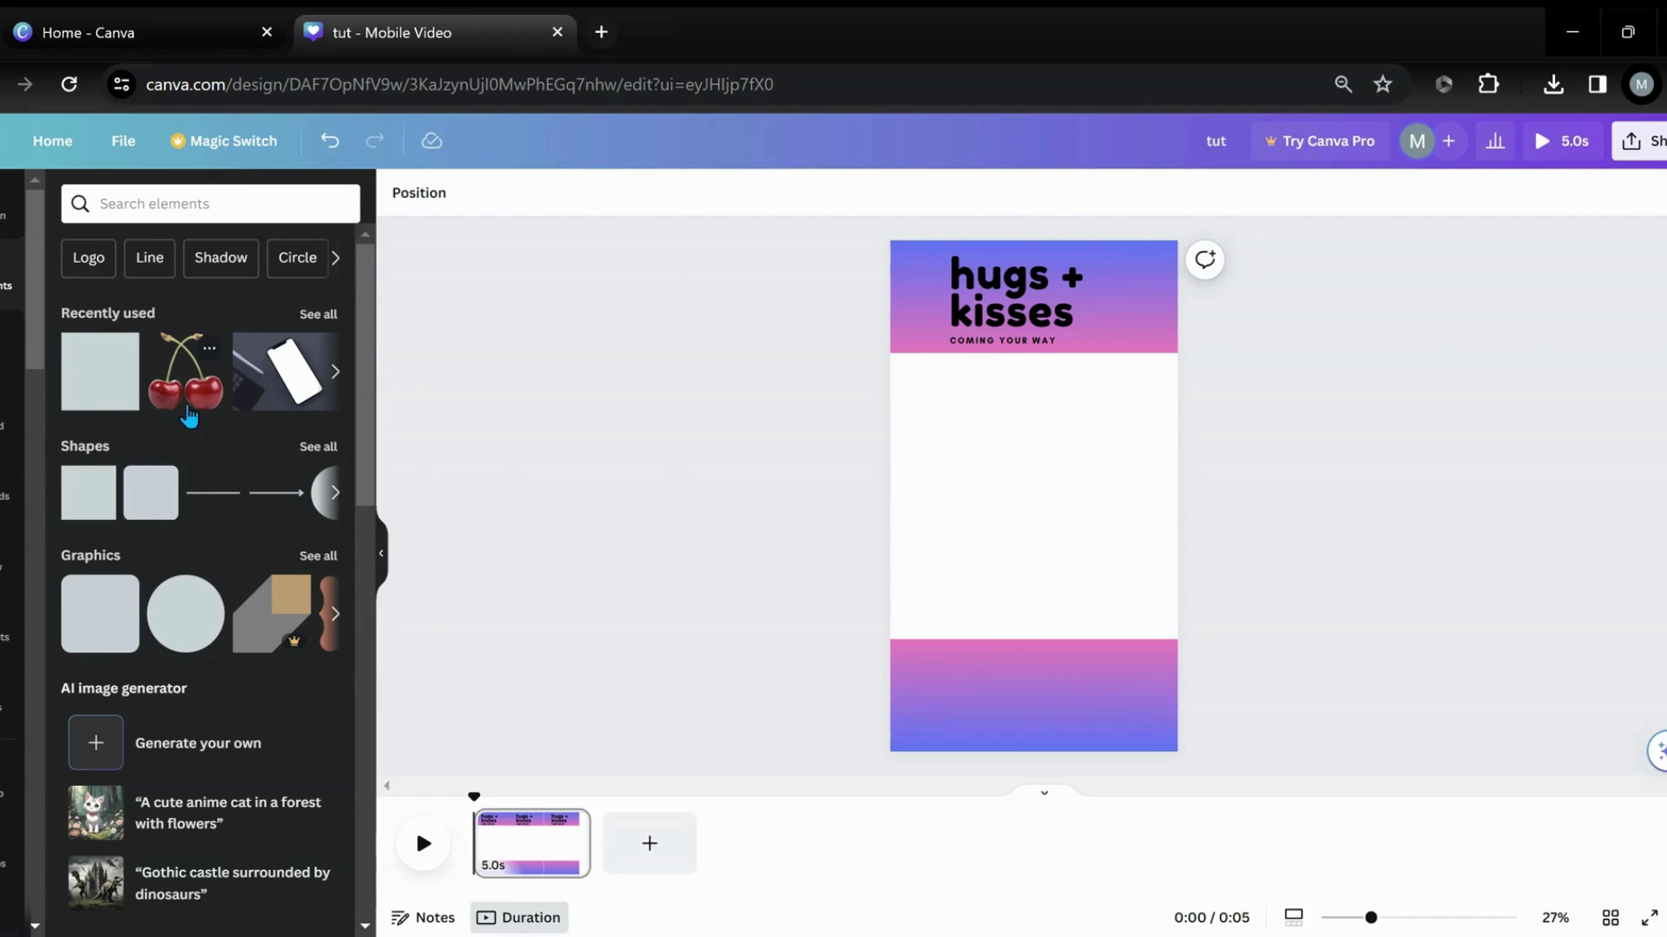
click(185, 382)
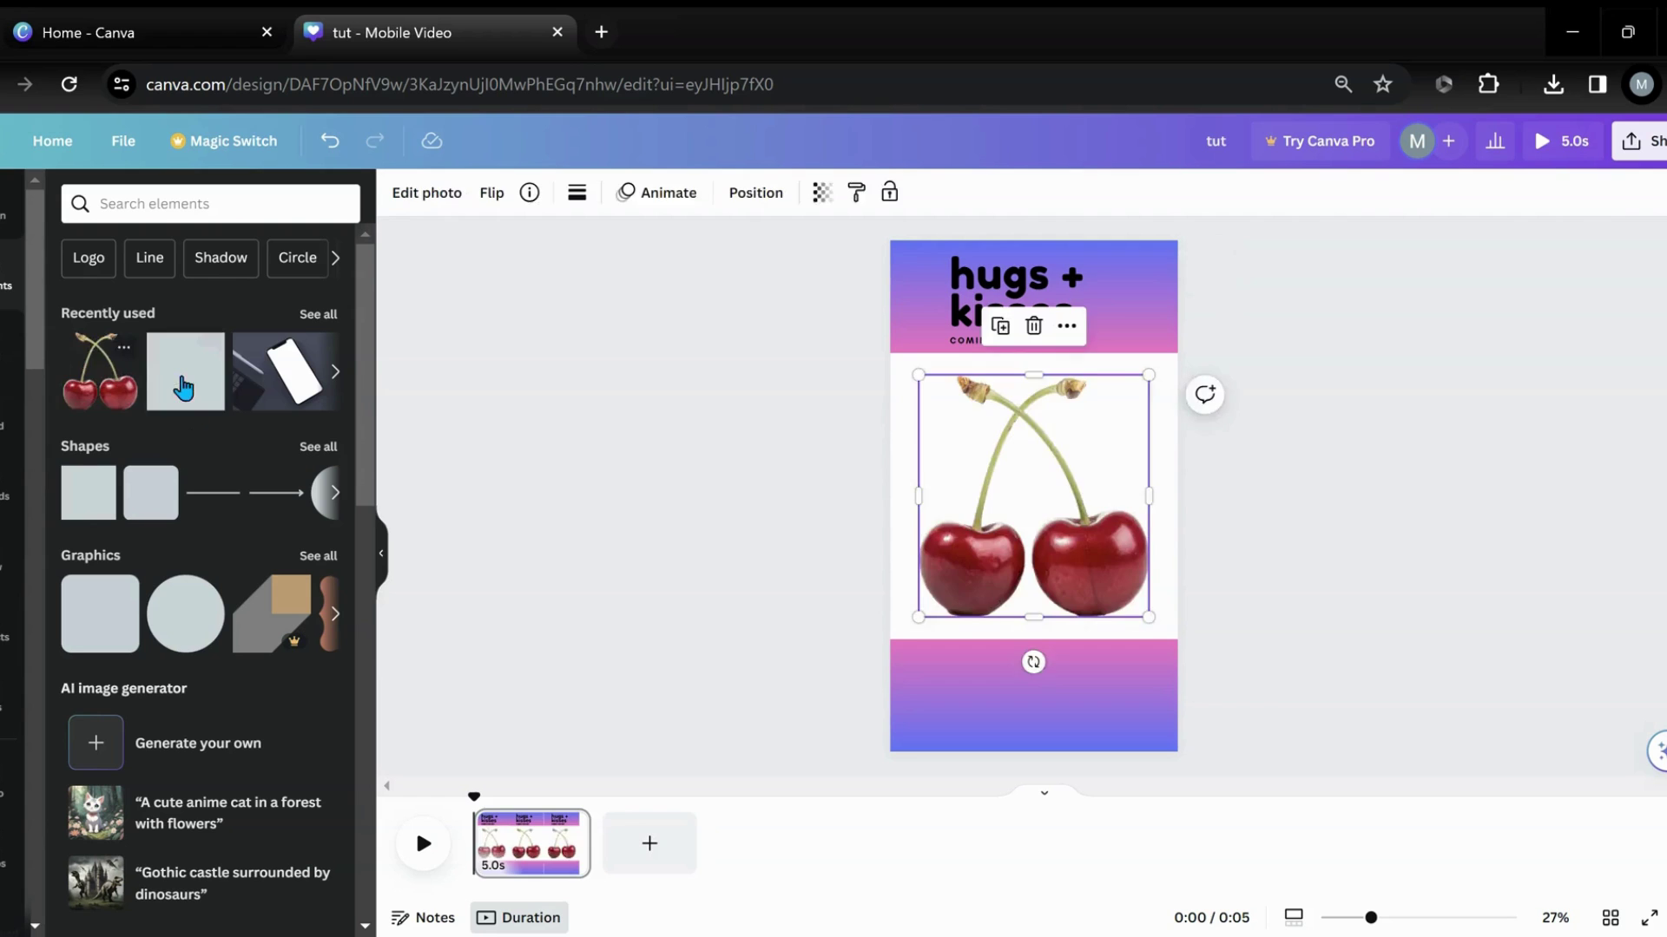
drag(925, 379, 1003, 505)
drag(1073, 564, 979, 495)
Step: Add the "will you be my valentine?" font combination and place it just below the cherries
click(24, 389)
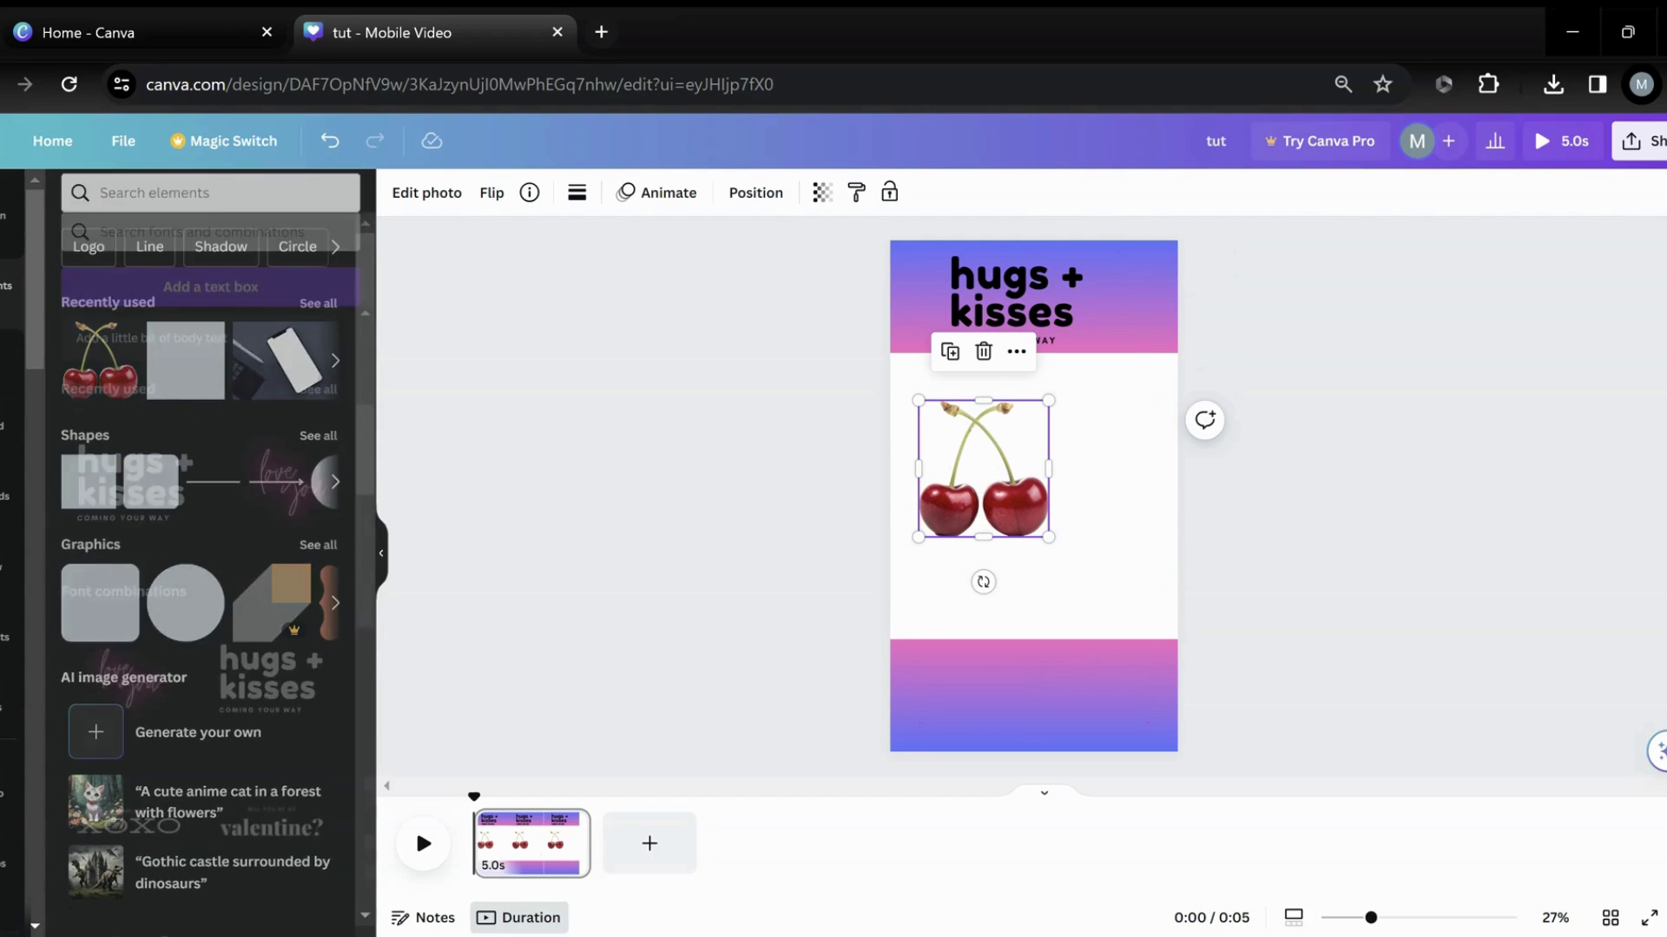
scroll(209, 599, down, 3)
scroll(209, 597, down, 1)
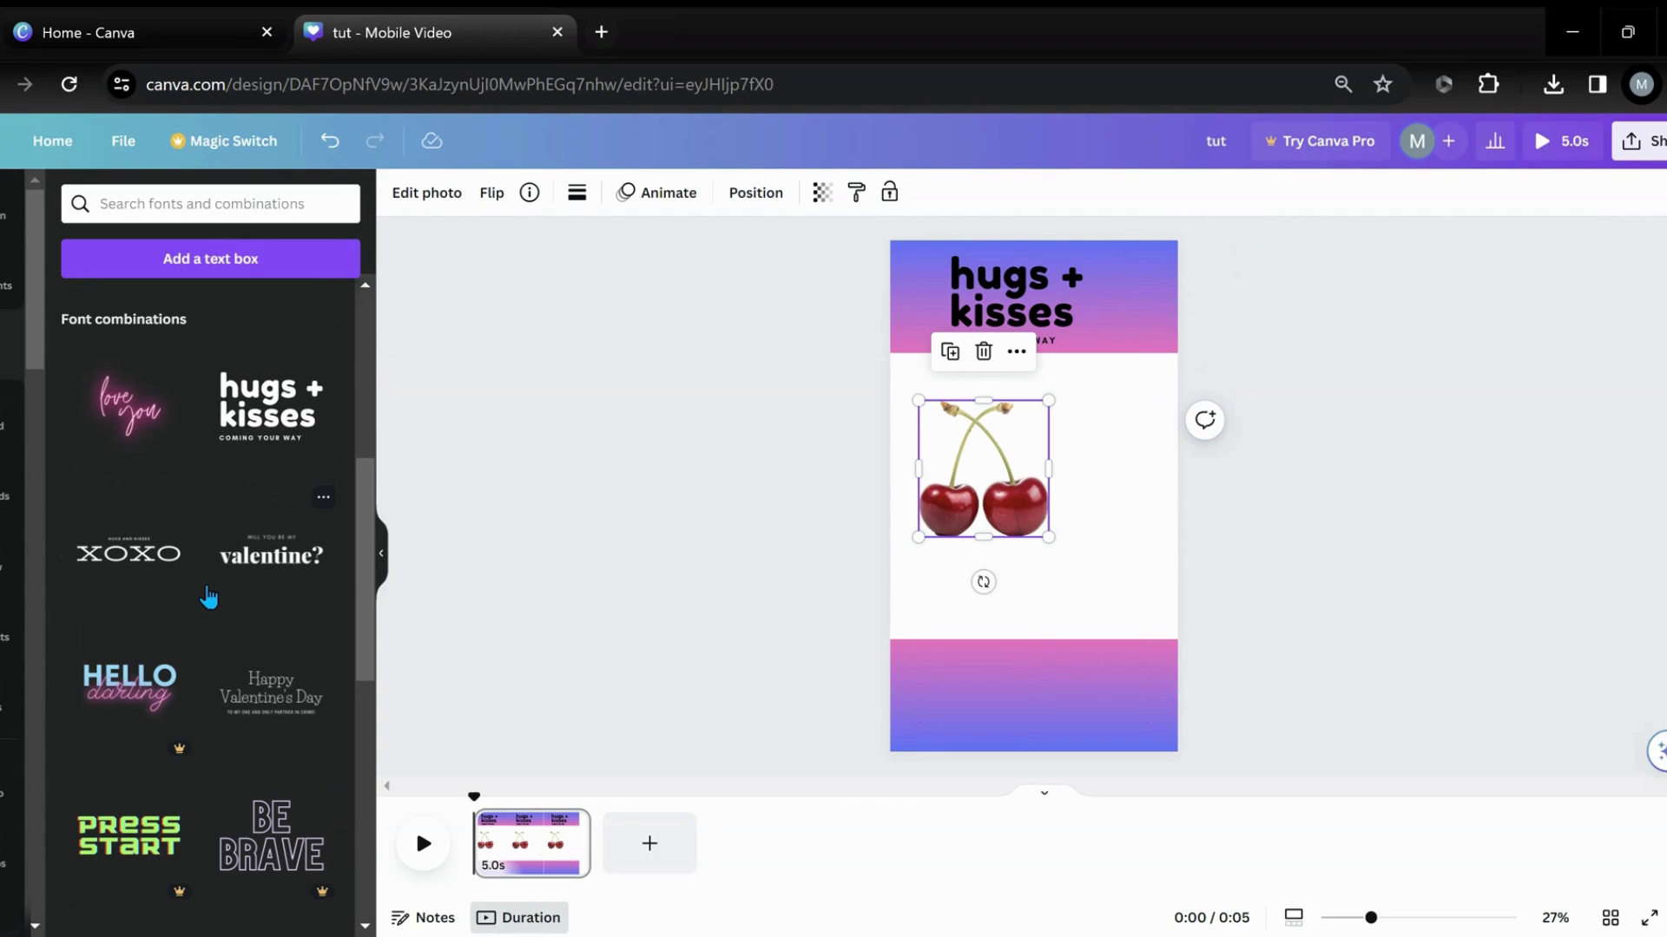
click(255, 569)
drag(1049, 505, 1067, 578)
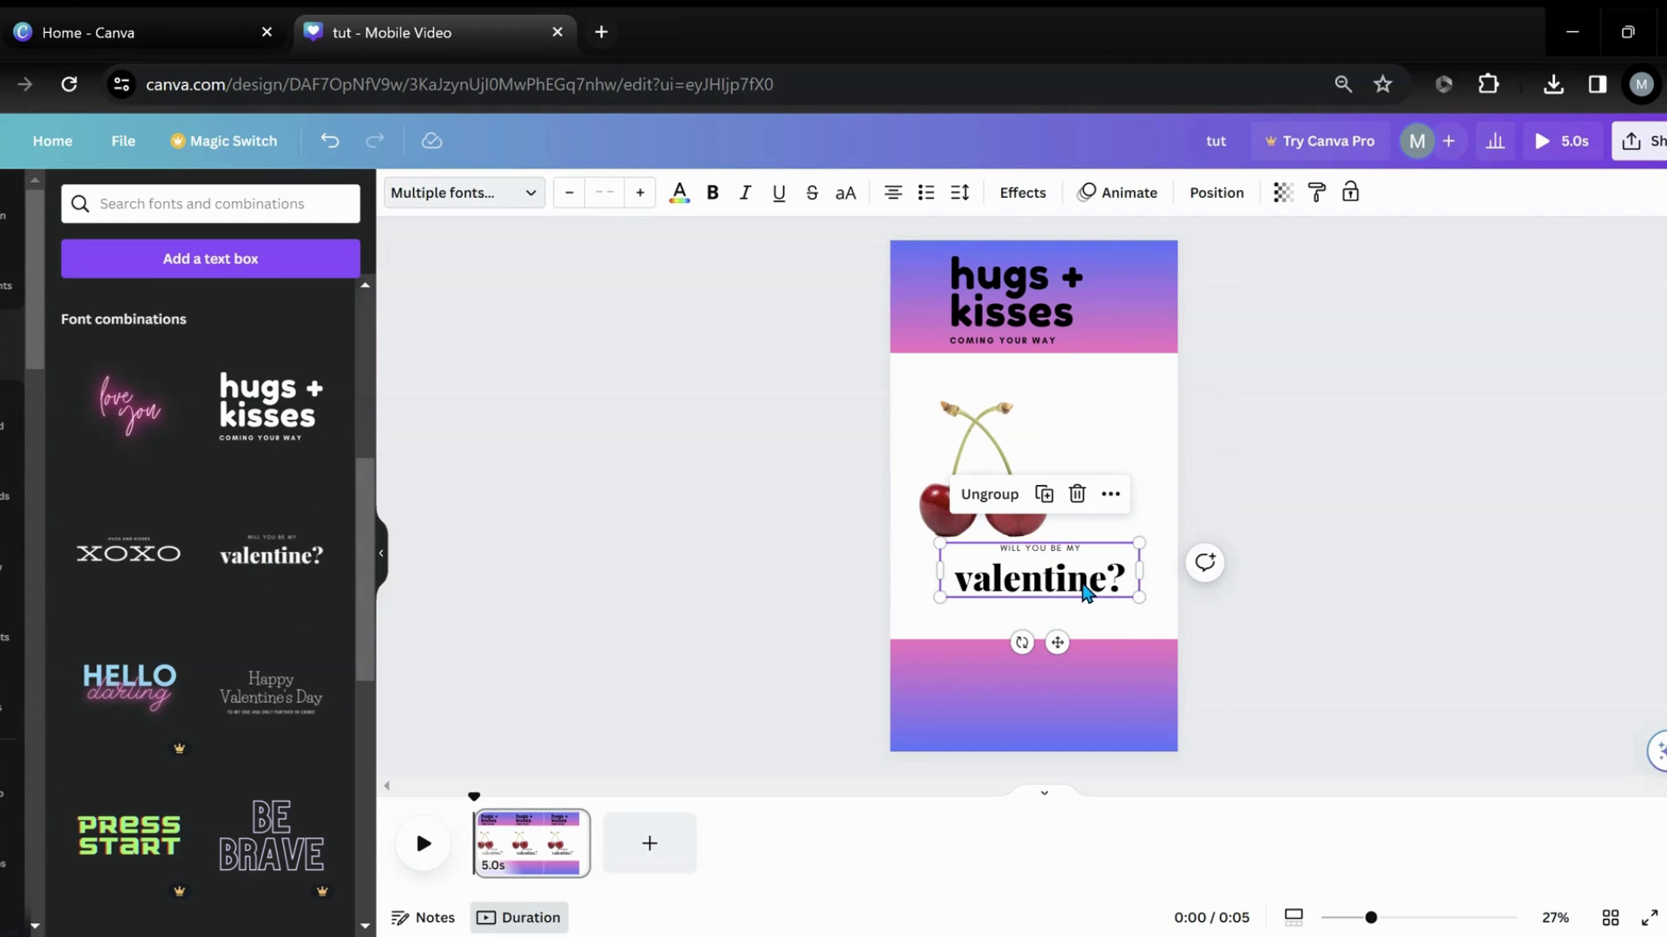
Step: Ungroup the valentine text combination and replace the word "valentine?" with "cherry"
click(990, 494)
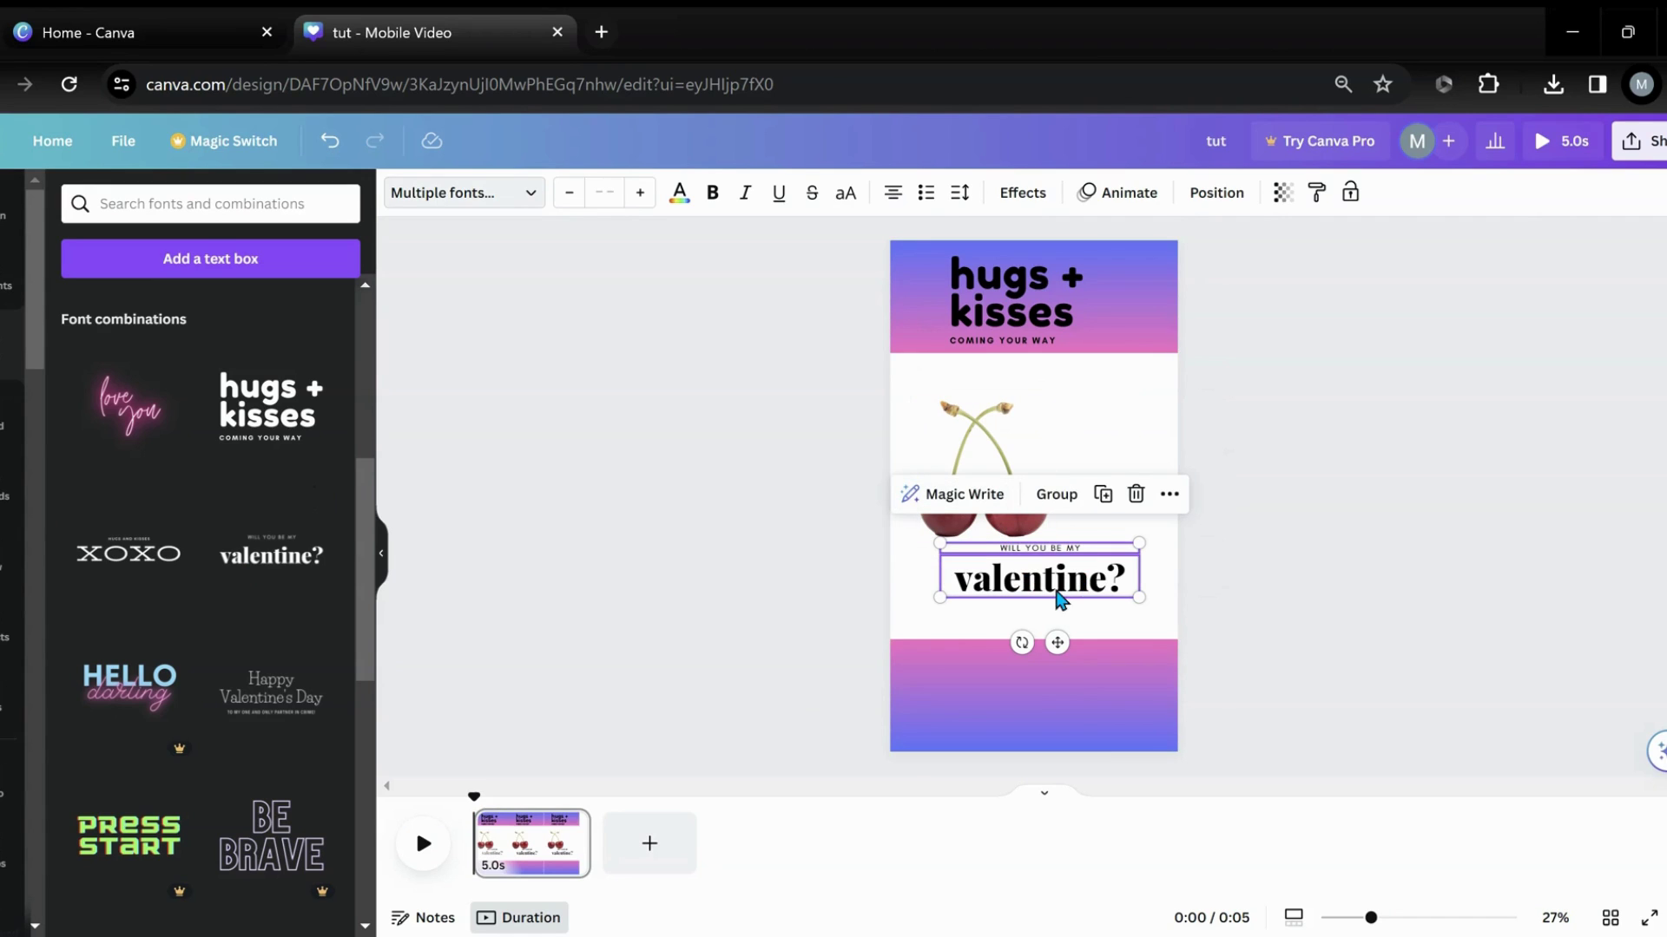
click(1095, 457)
click(1075, 581)
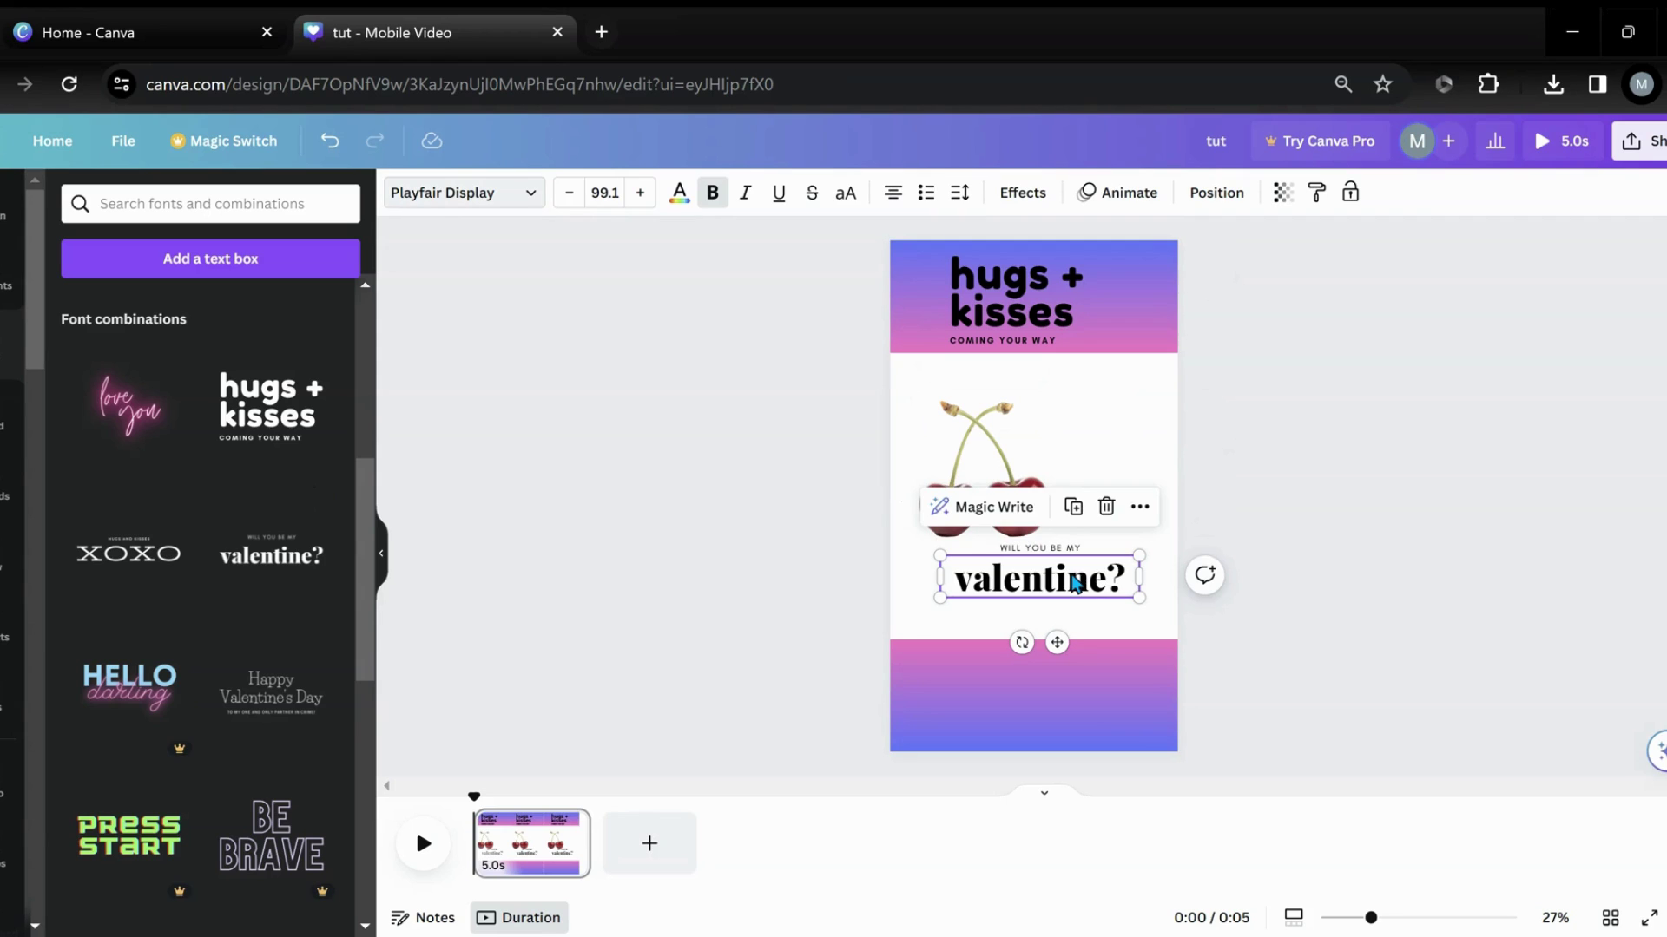
double_click(1071, 575)
text(ch)
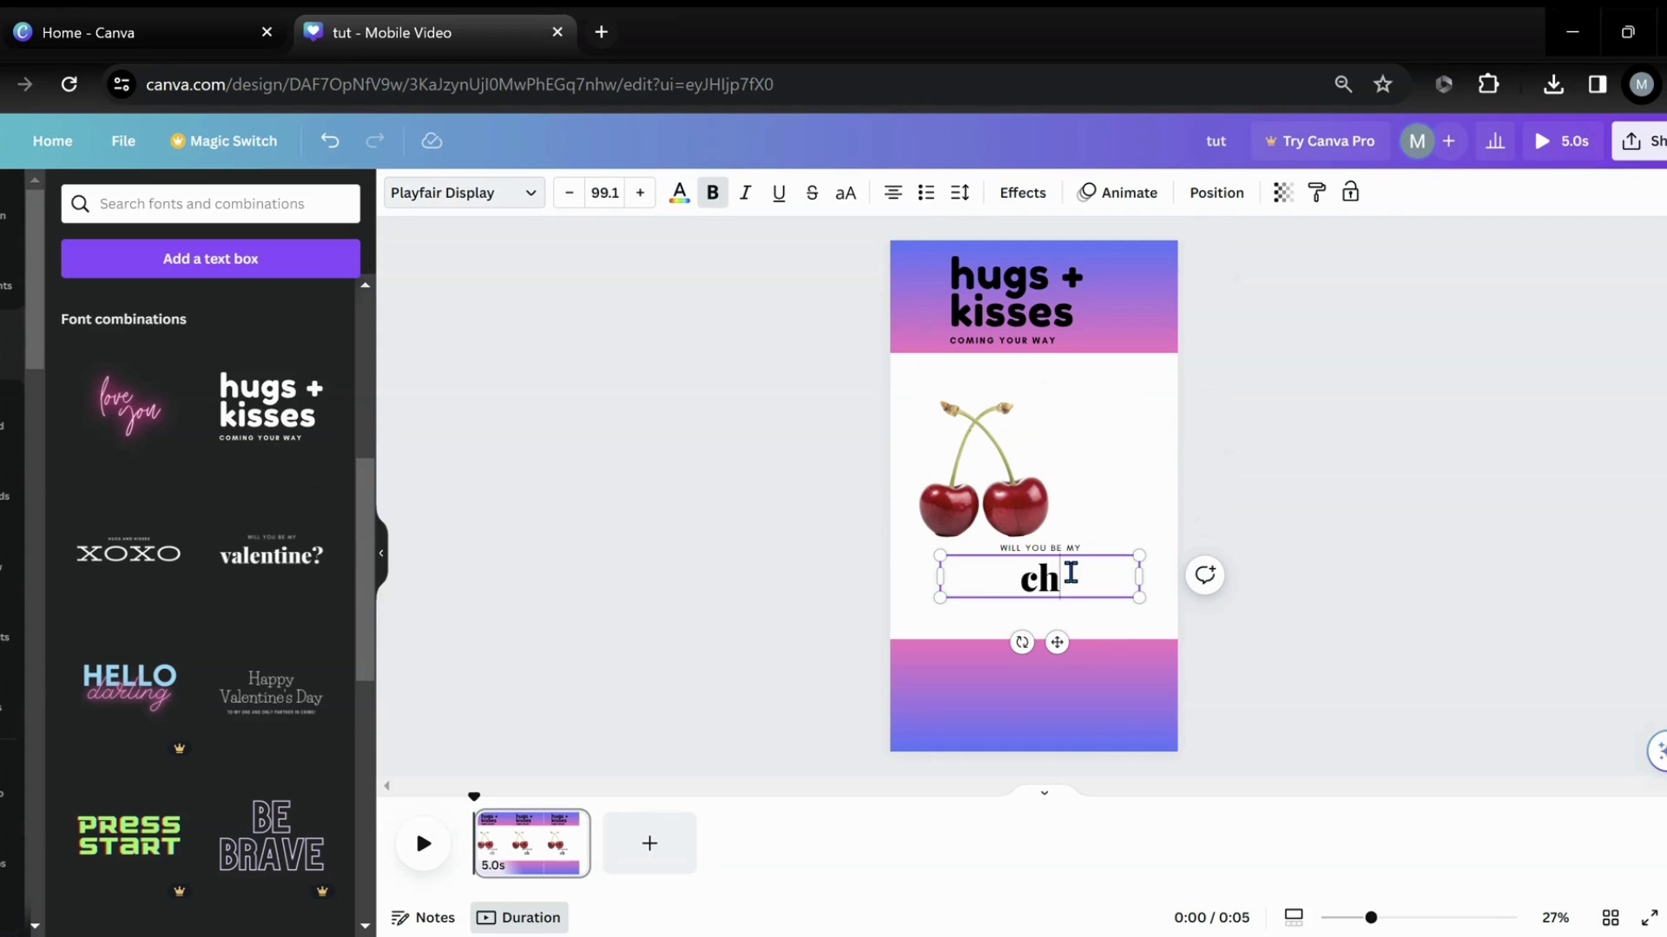
text(erry)
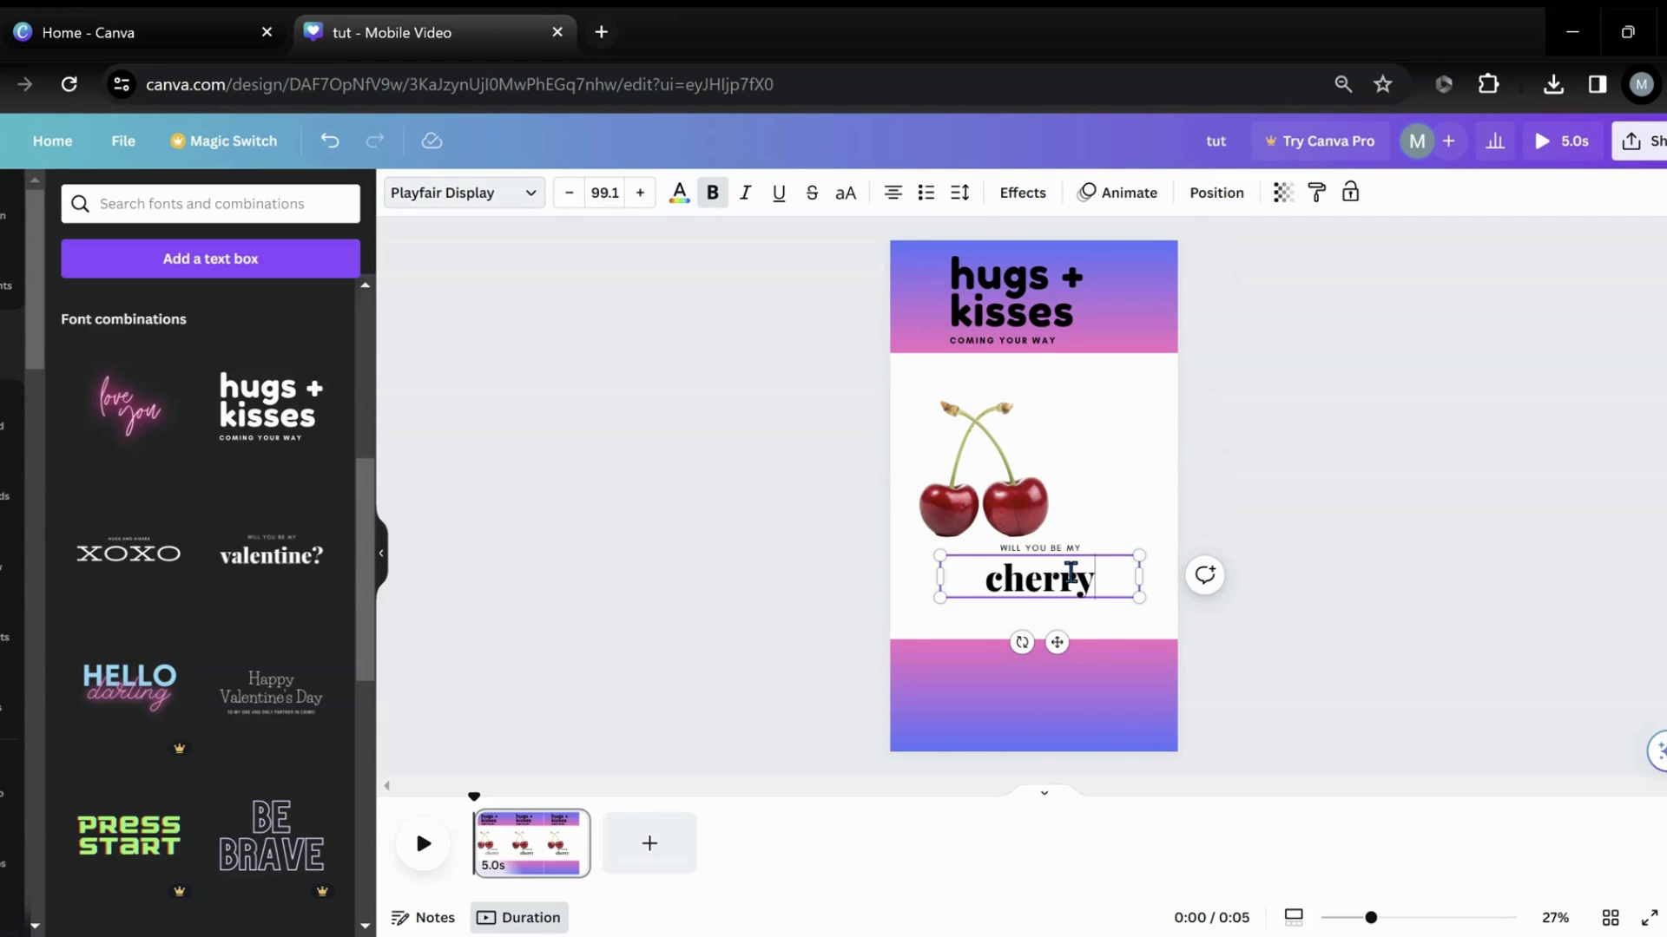
Step: Set the "WILL YOU BE MY" line to Glacial Indifference Bold and move it beneath the word "cherry"
click(1069, 552)
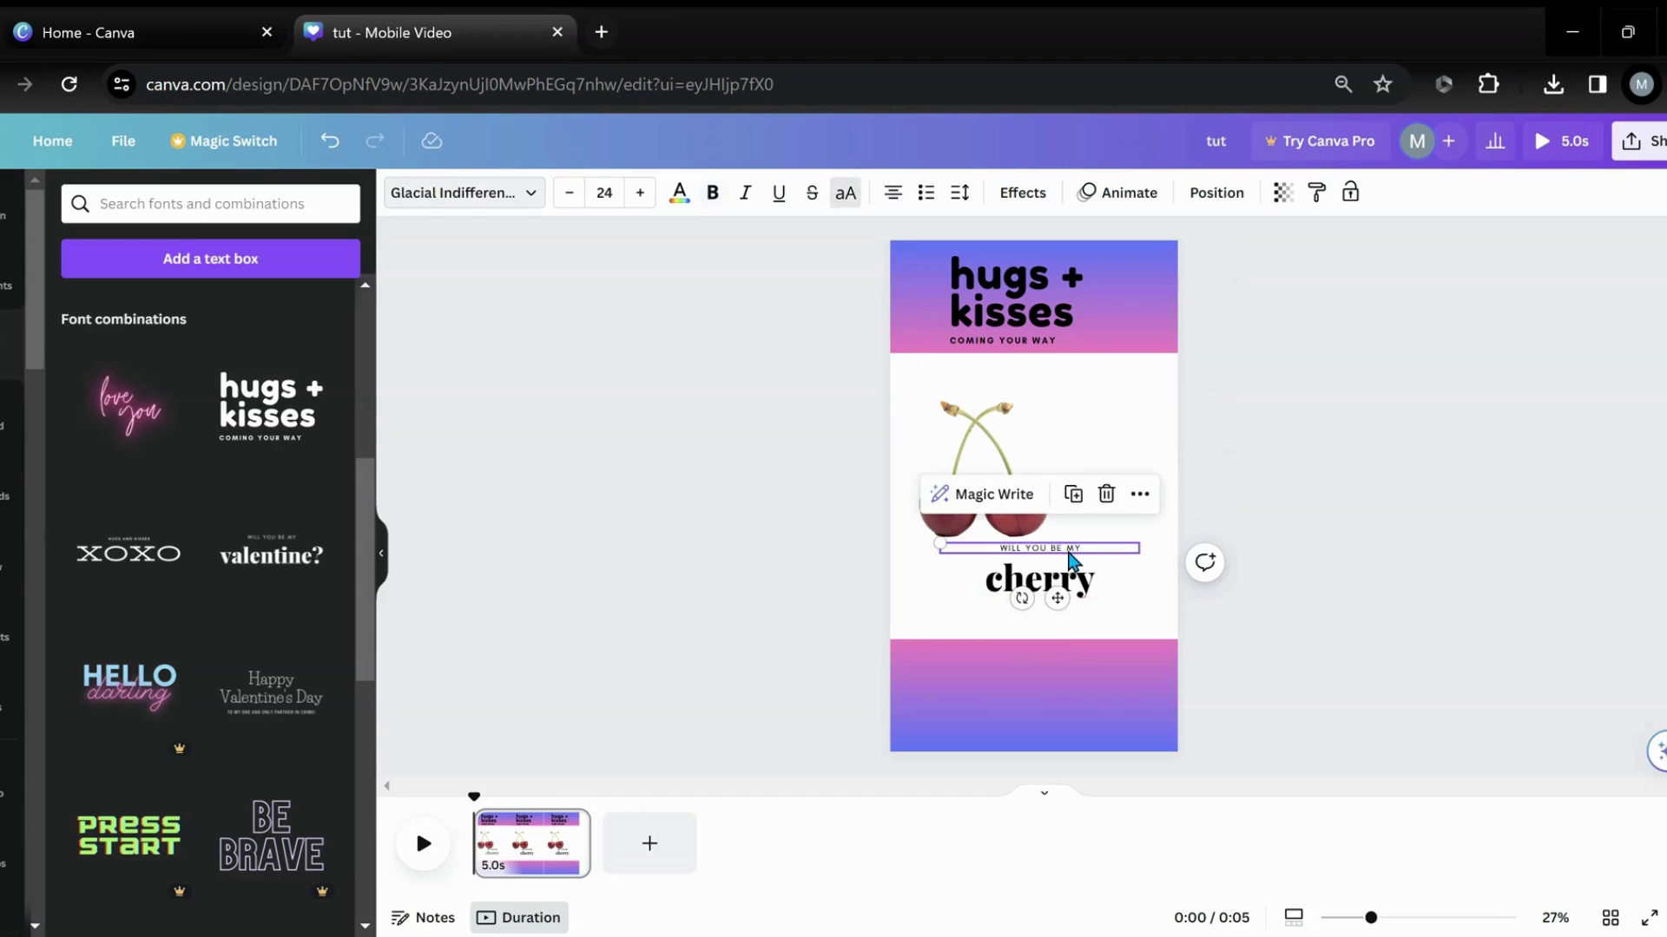
click(530, 199)
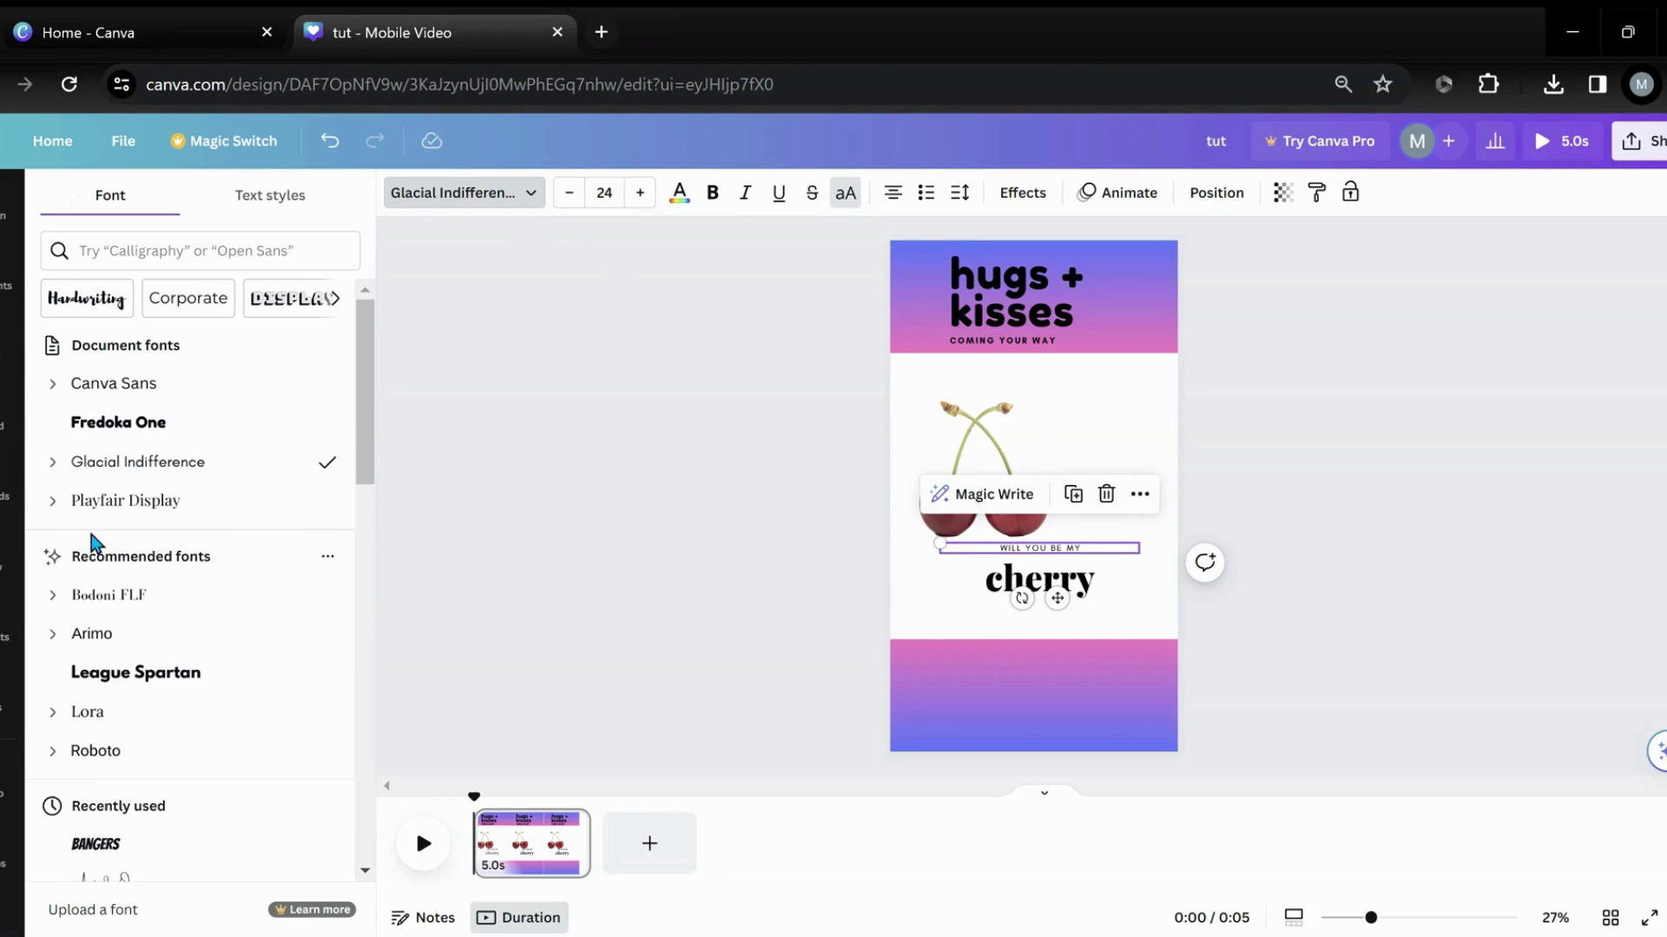
click(54, 465)
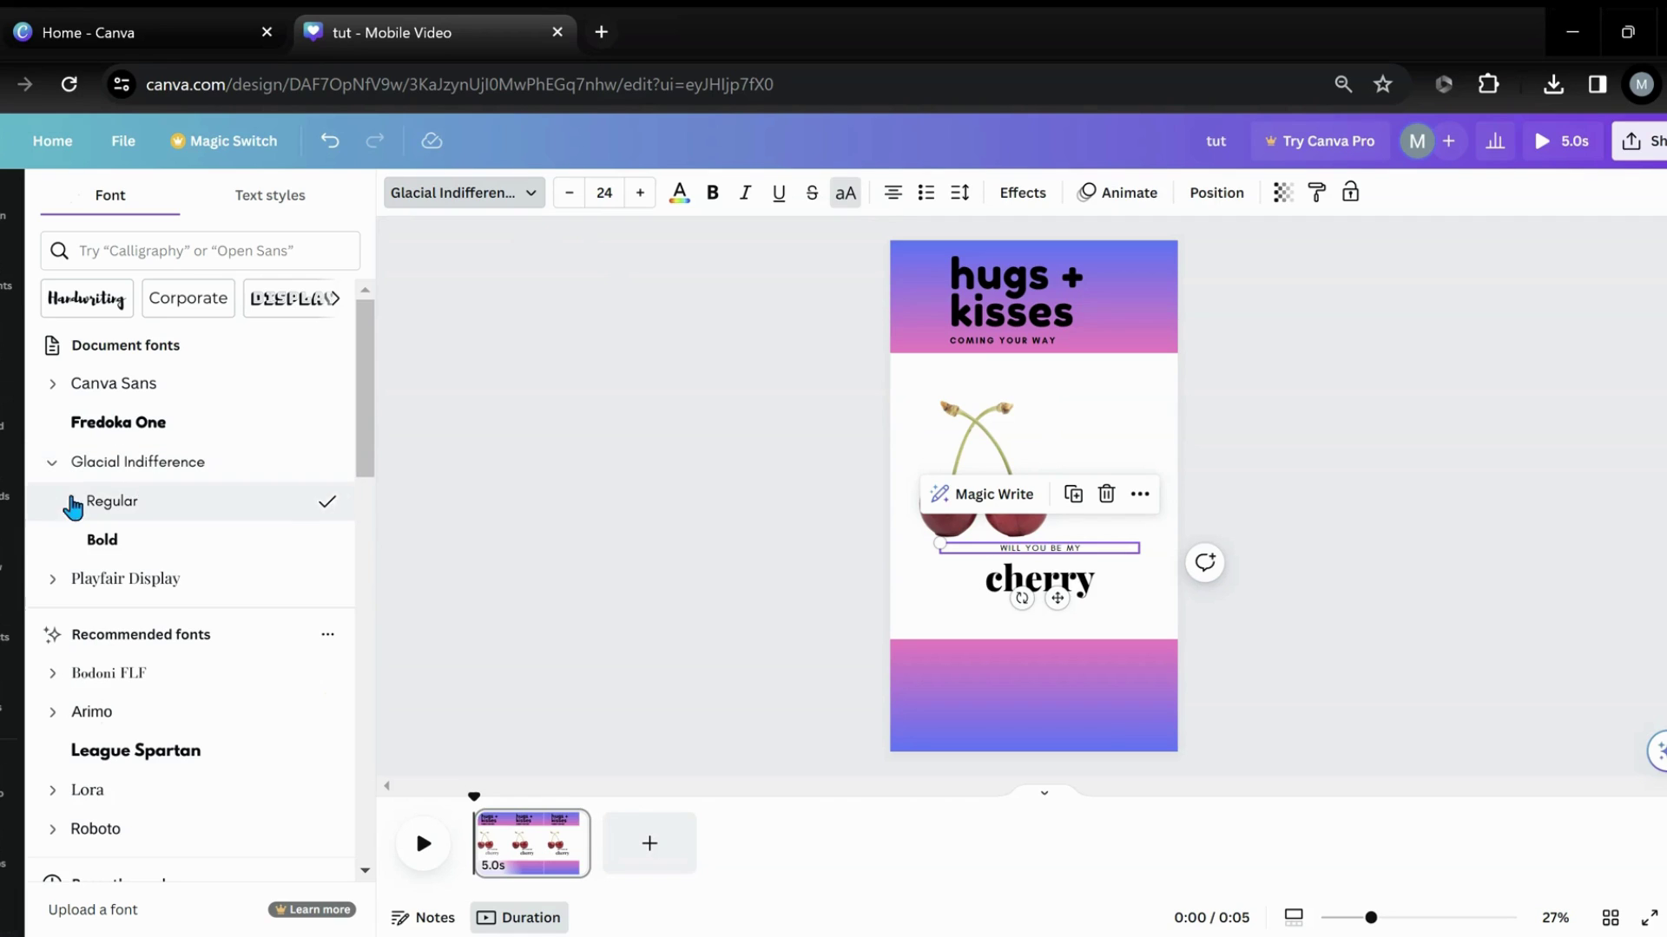
click(99, 540)
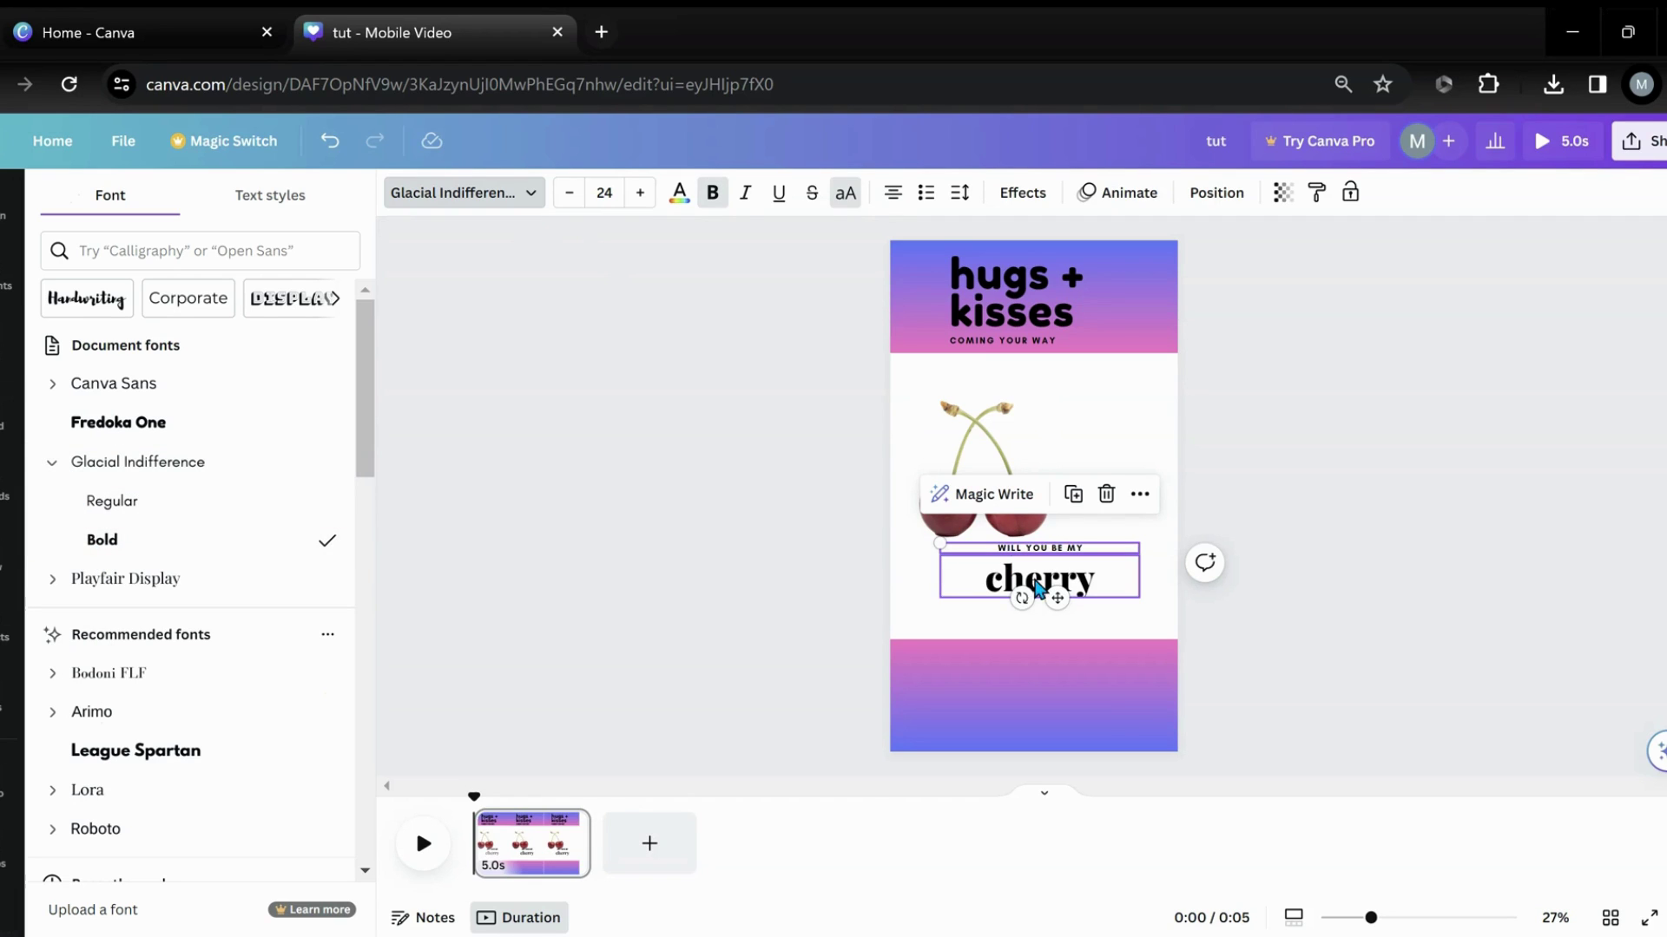
drag(1118, 551, 1105, 617)
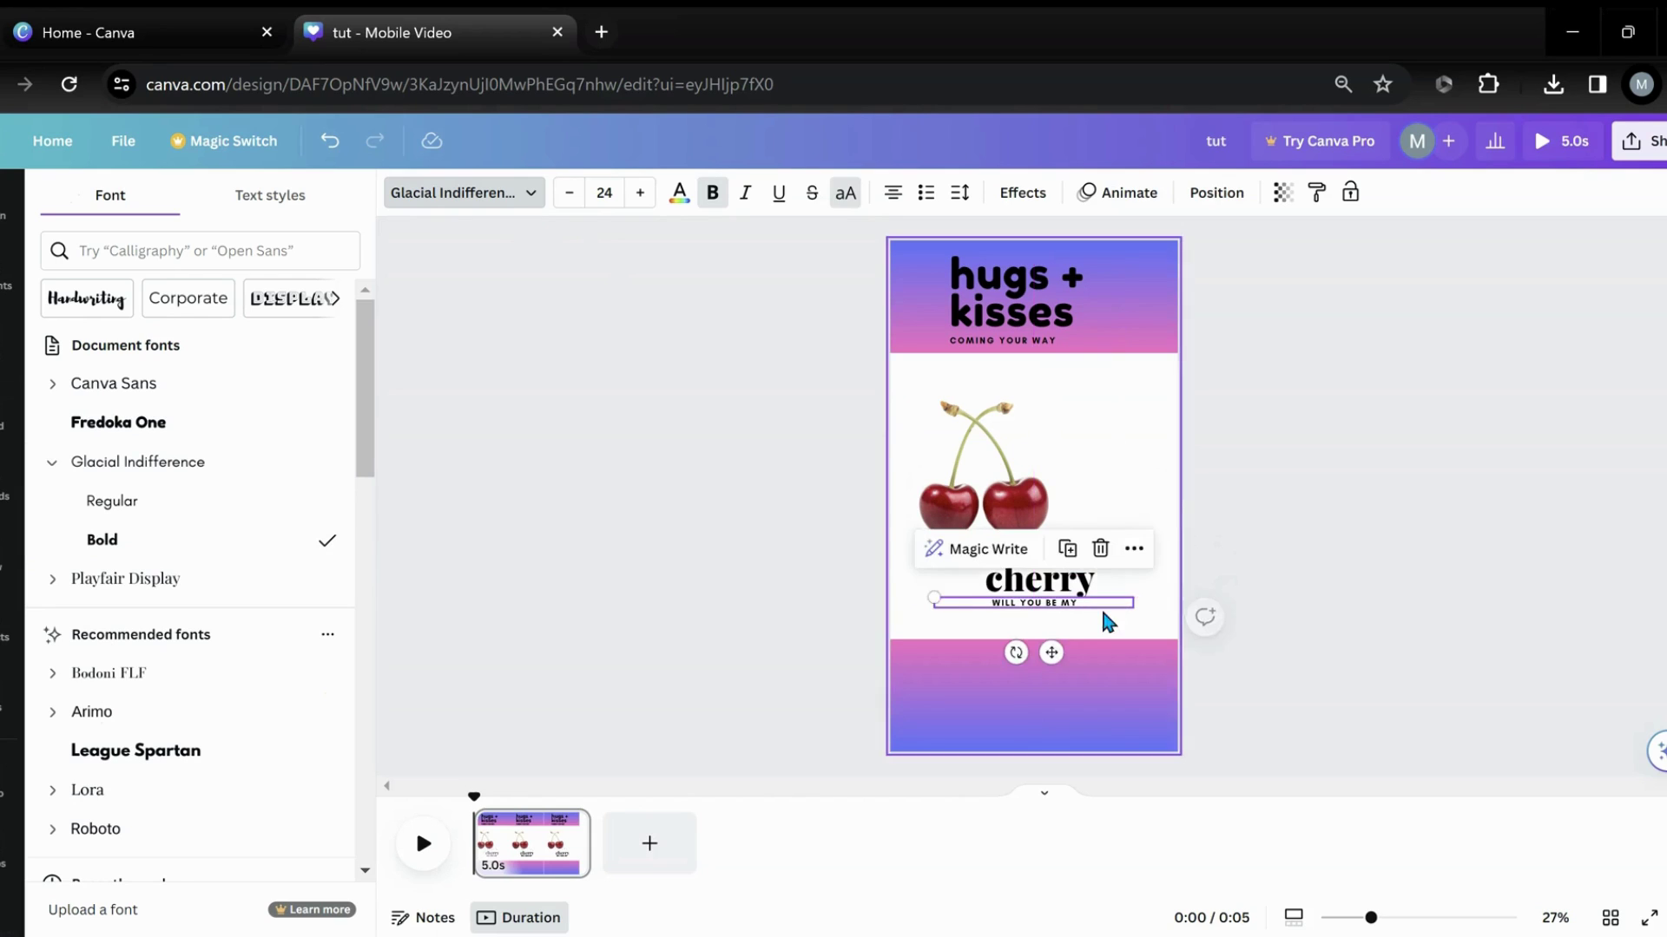
Step: Enlarge the "WILL YOU BE MY" line to size 32.8 and move it back beneath the word "cherry"
drag(934, 594, 860, 556)
drag(996, 608, 1038, 607)
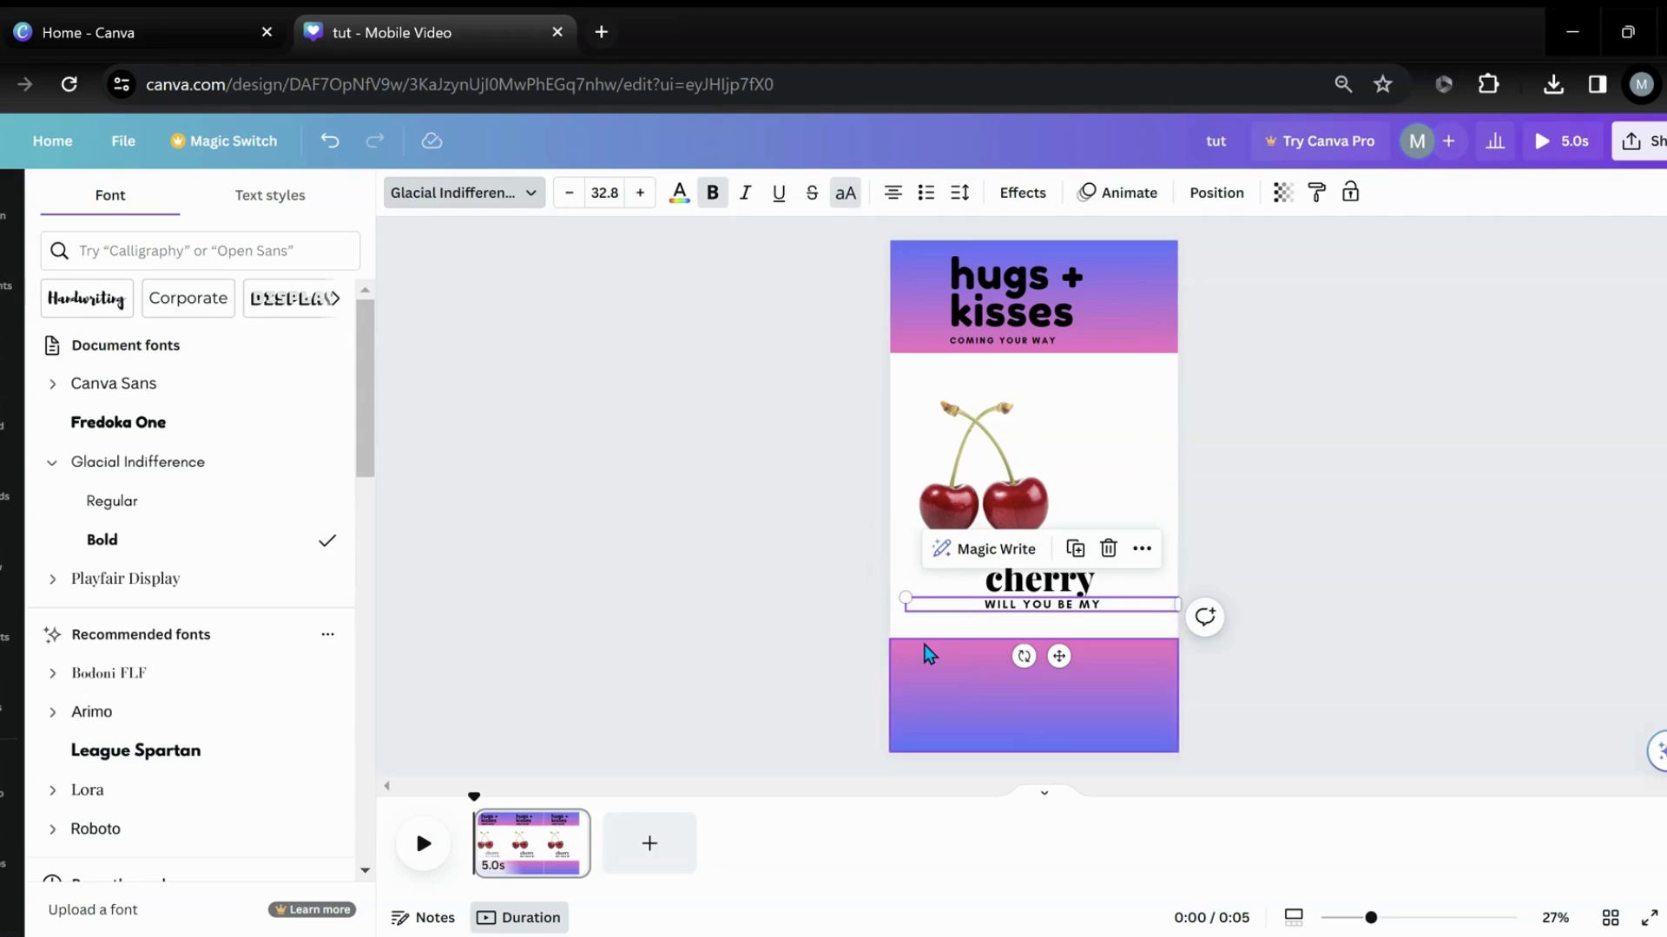
click(1027, 623)
double_click(1017, 606)
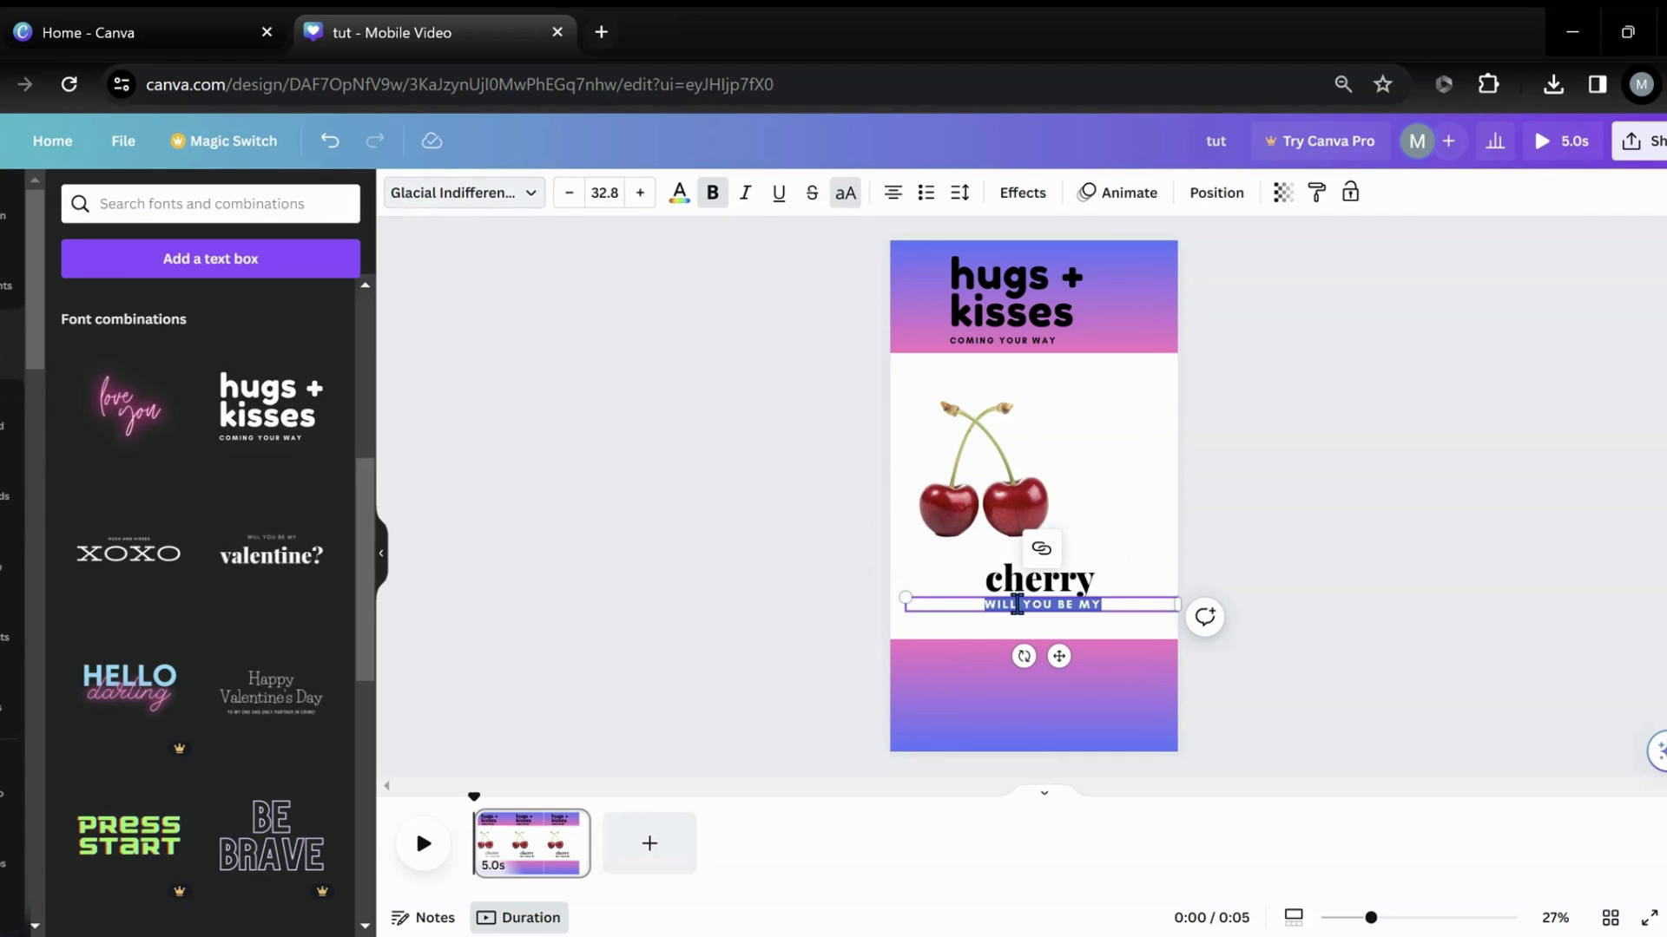
click(989, 632)
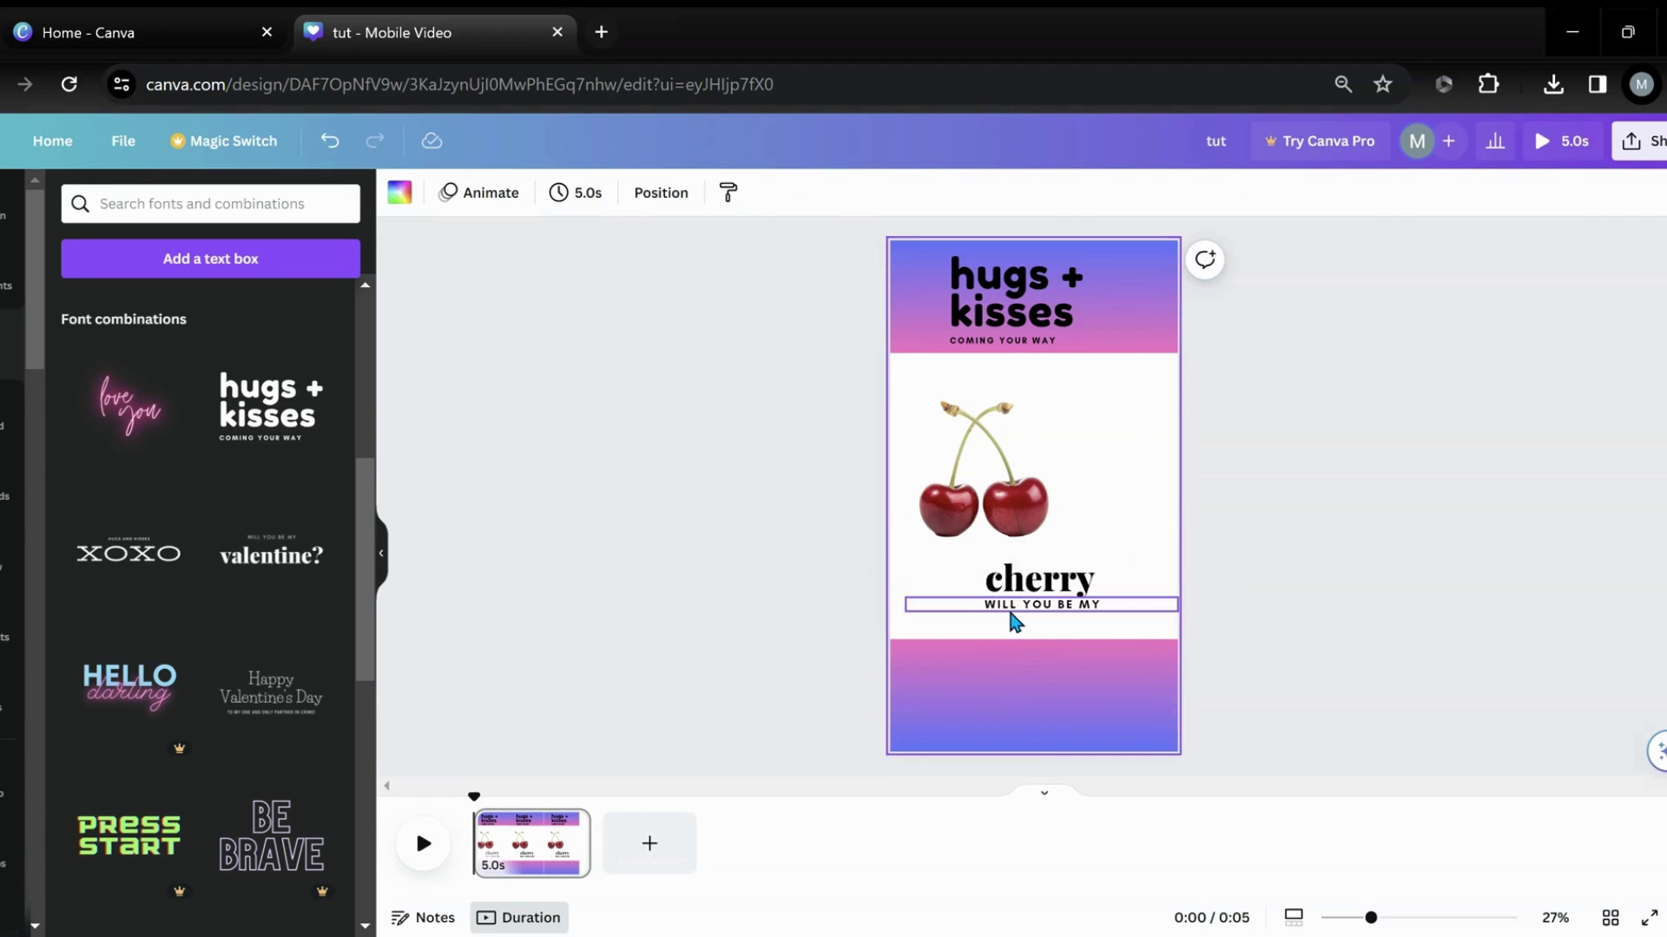
click(1009, 612)
drag(1008, 613, 1008, 613)
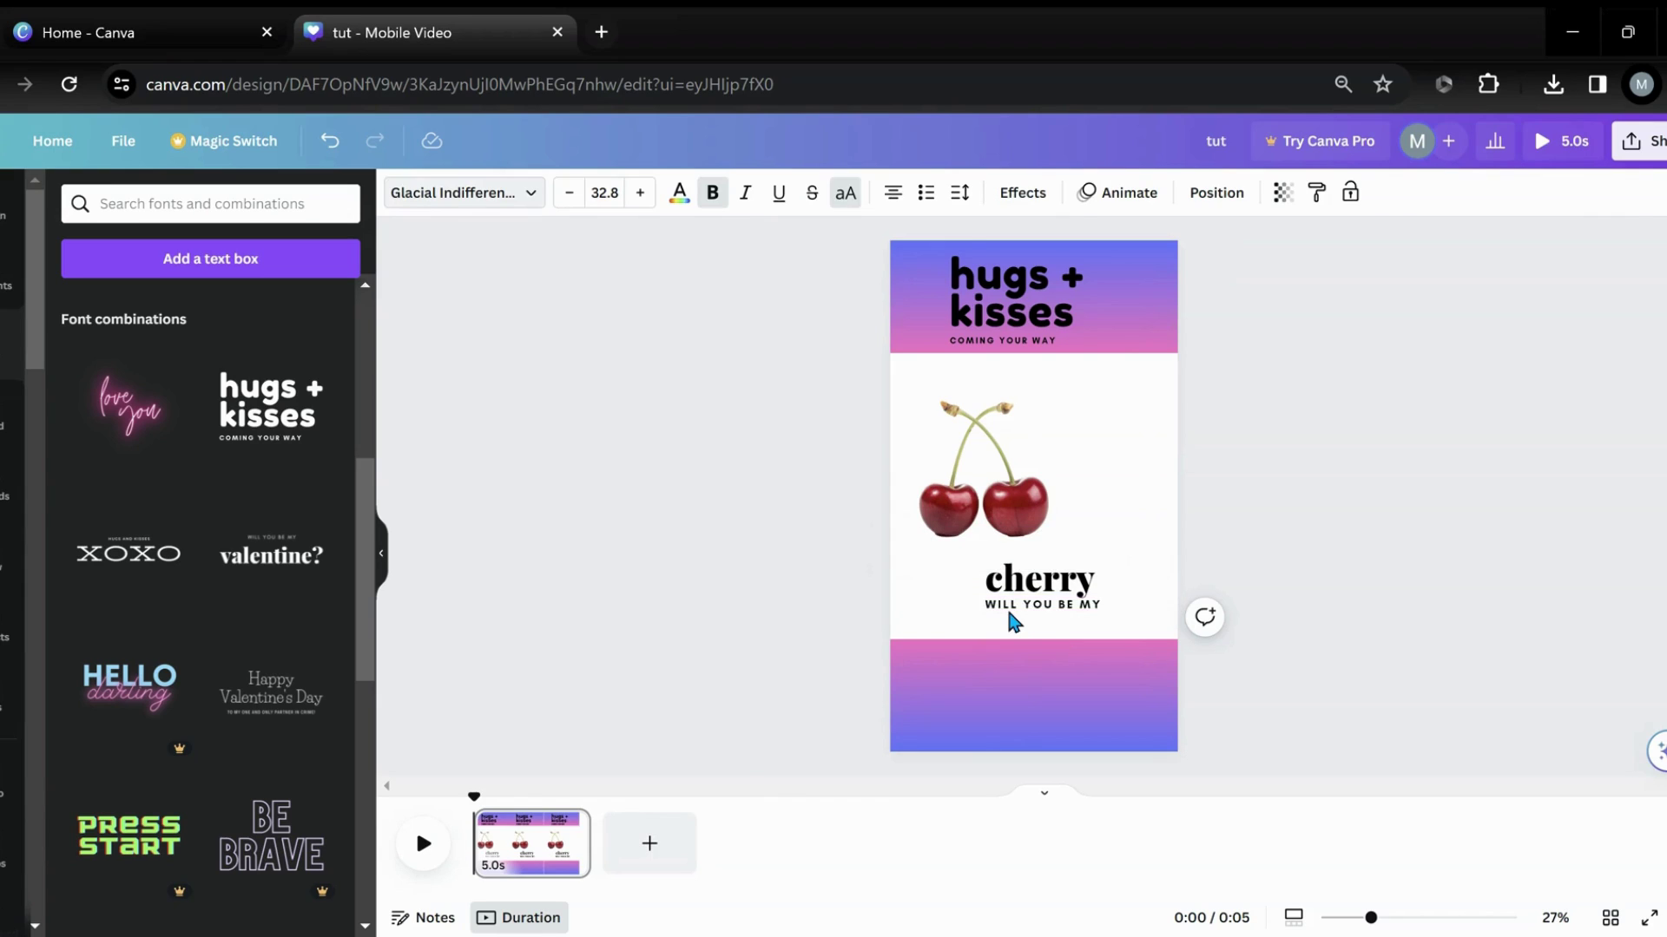
click(1008, 617)
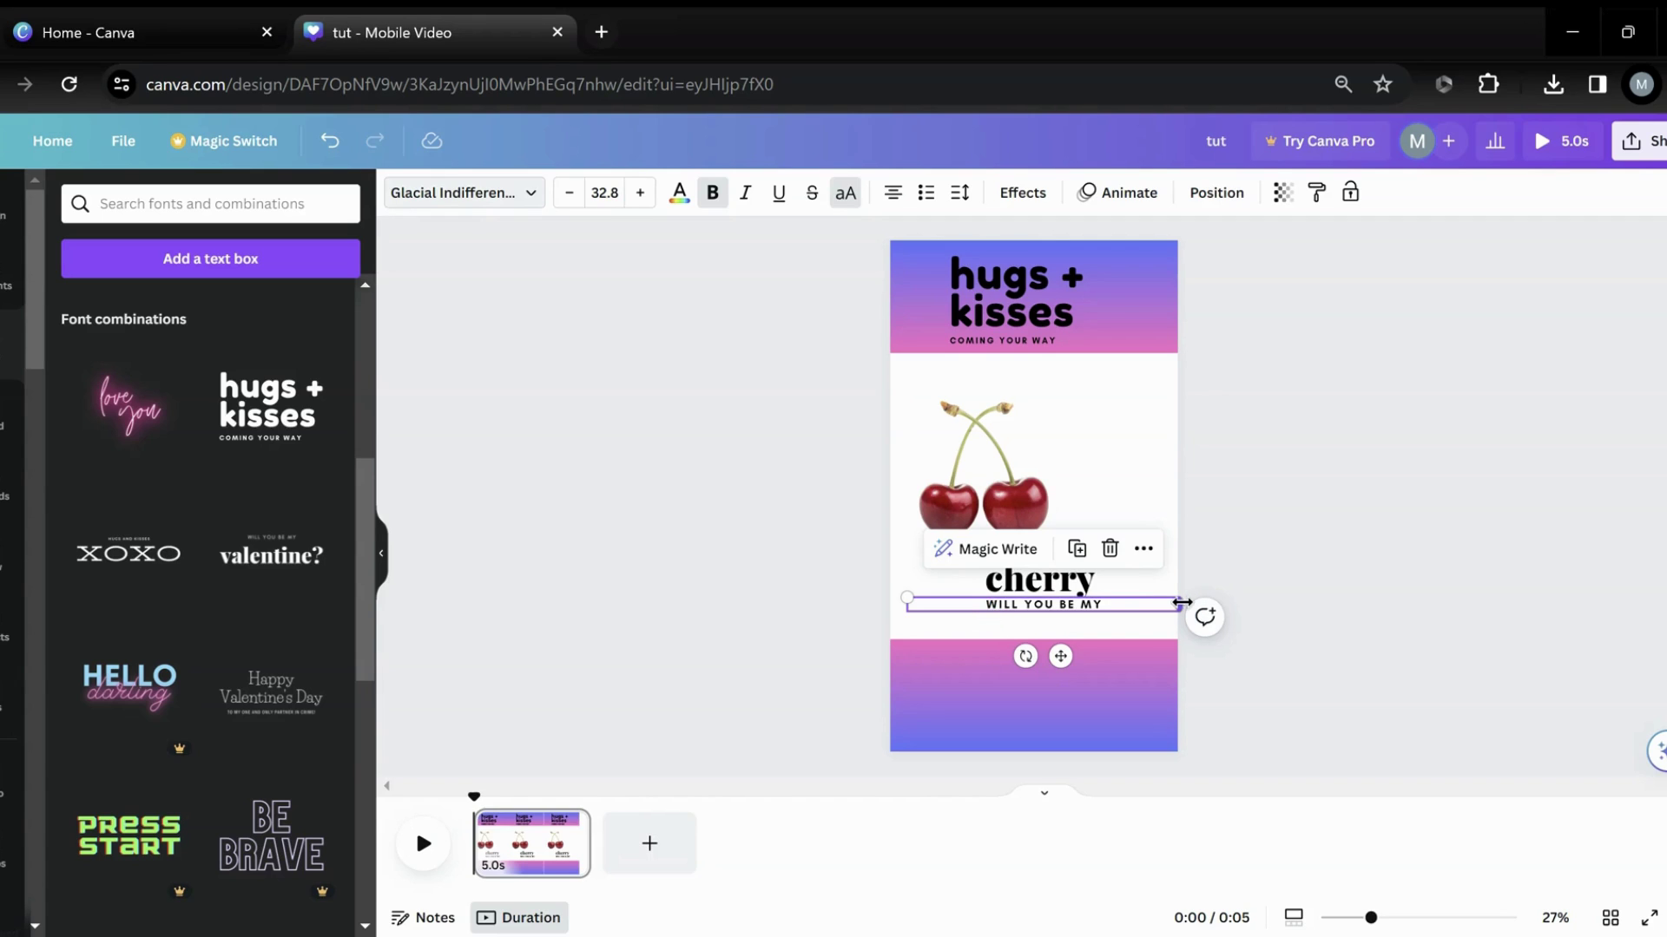
Step: Shorten the "WILL YOU BE MY" text box, keeping the text on one line and clear of the page's right edge
drag(1171, 605, 1026, 614)
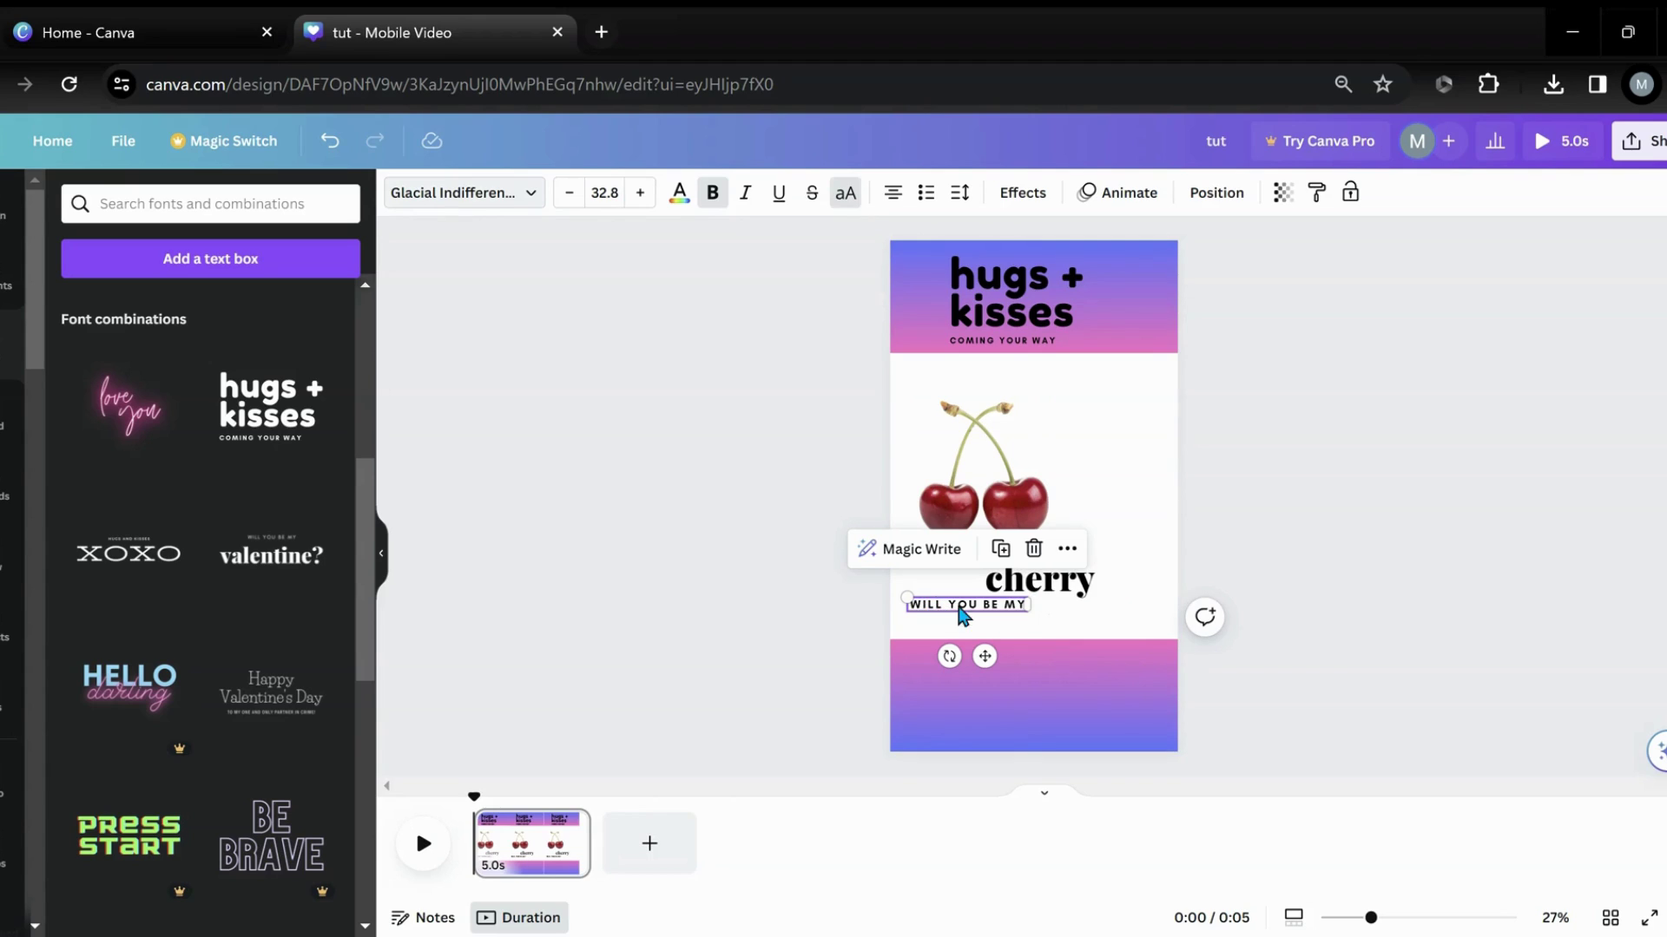
double_click(1020, 605)
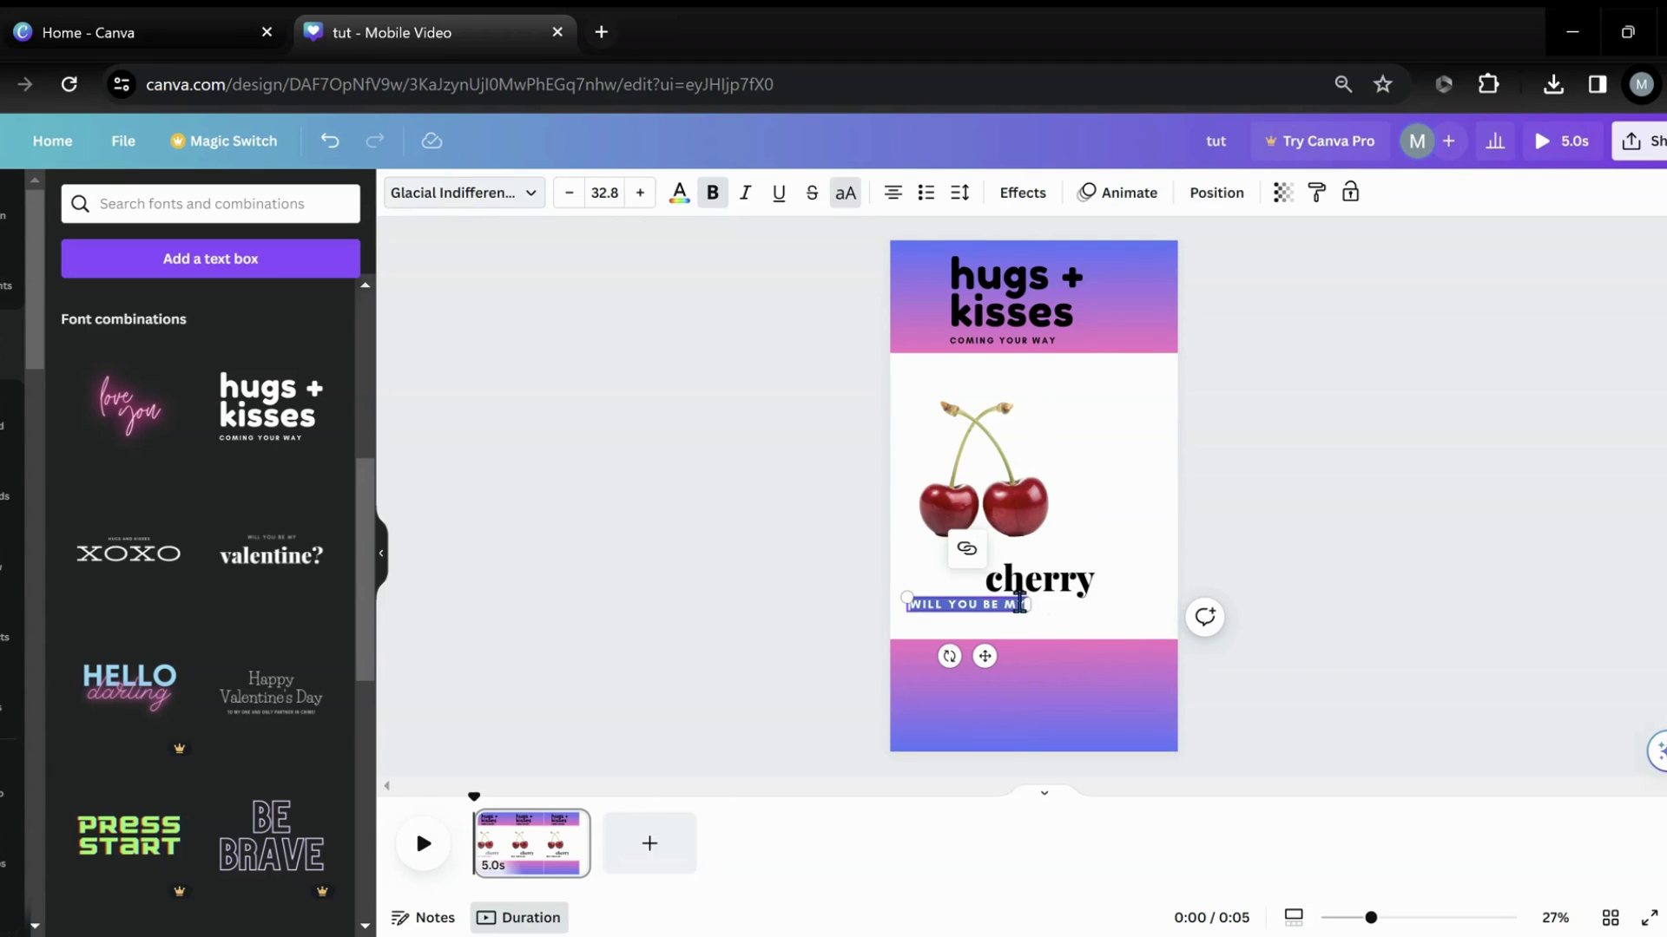
click(1025, 605)
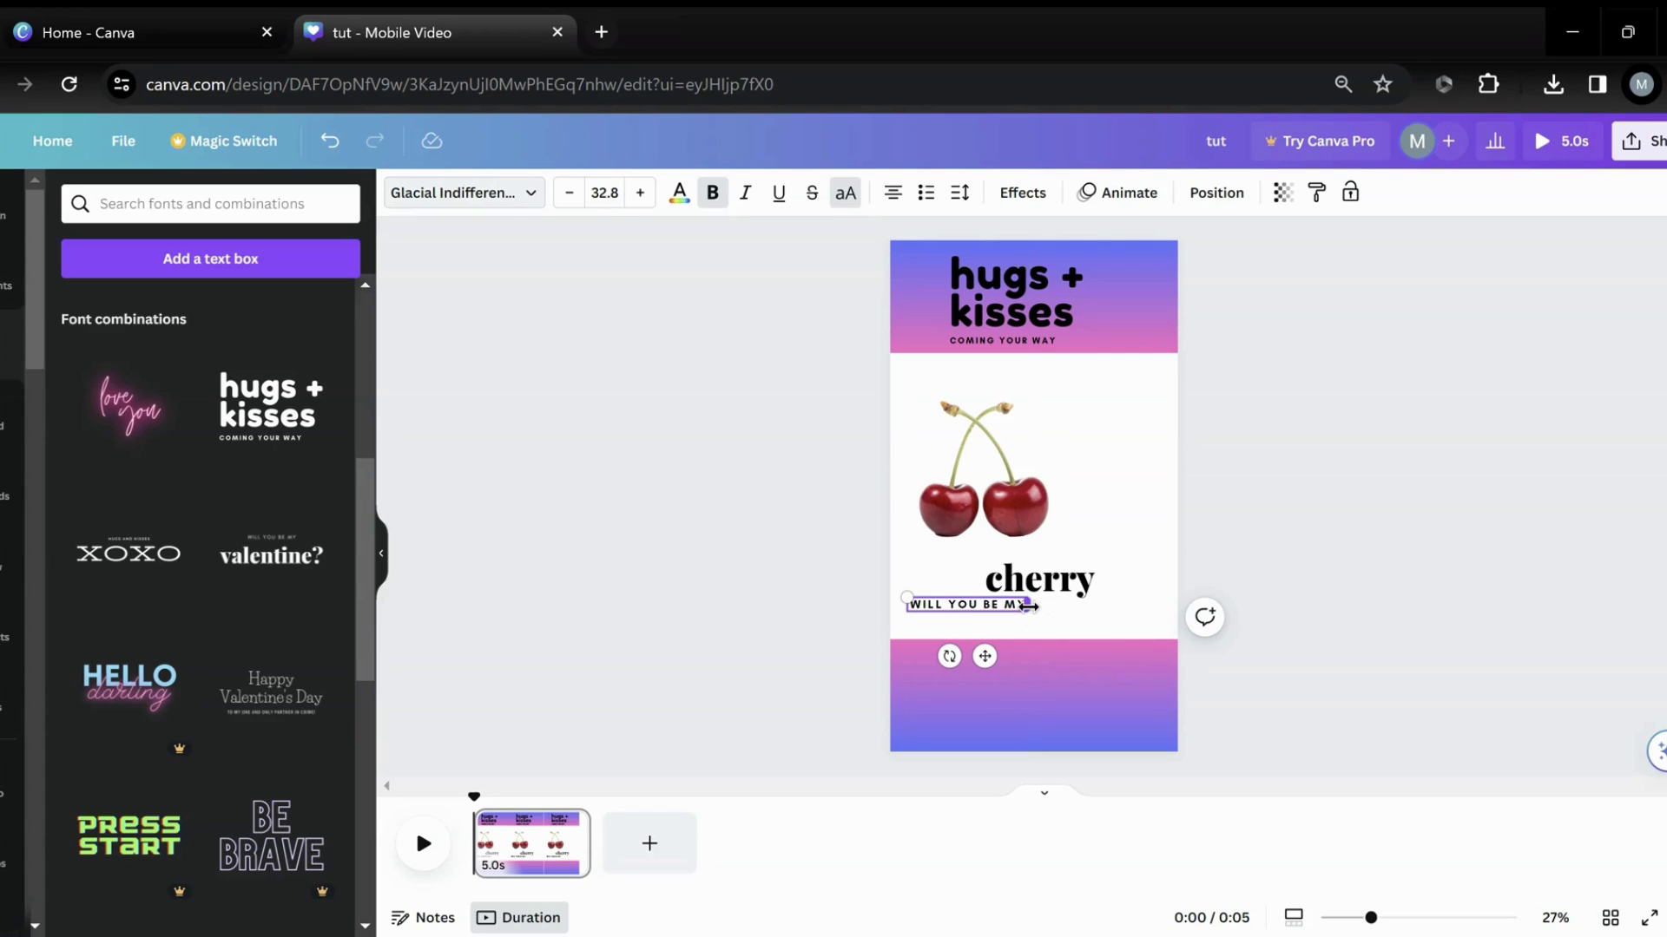
double_click(1026, 608)
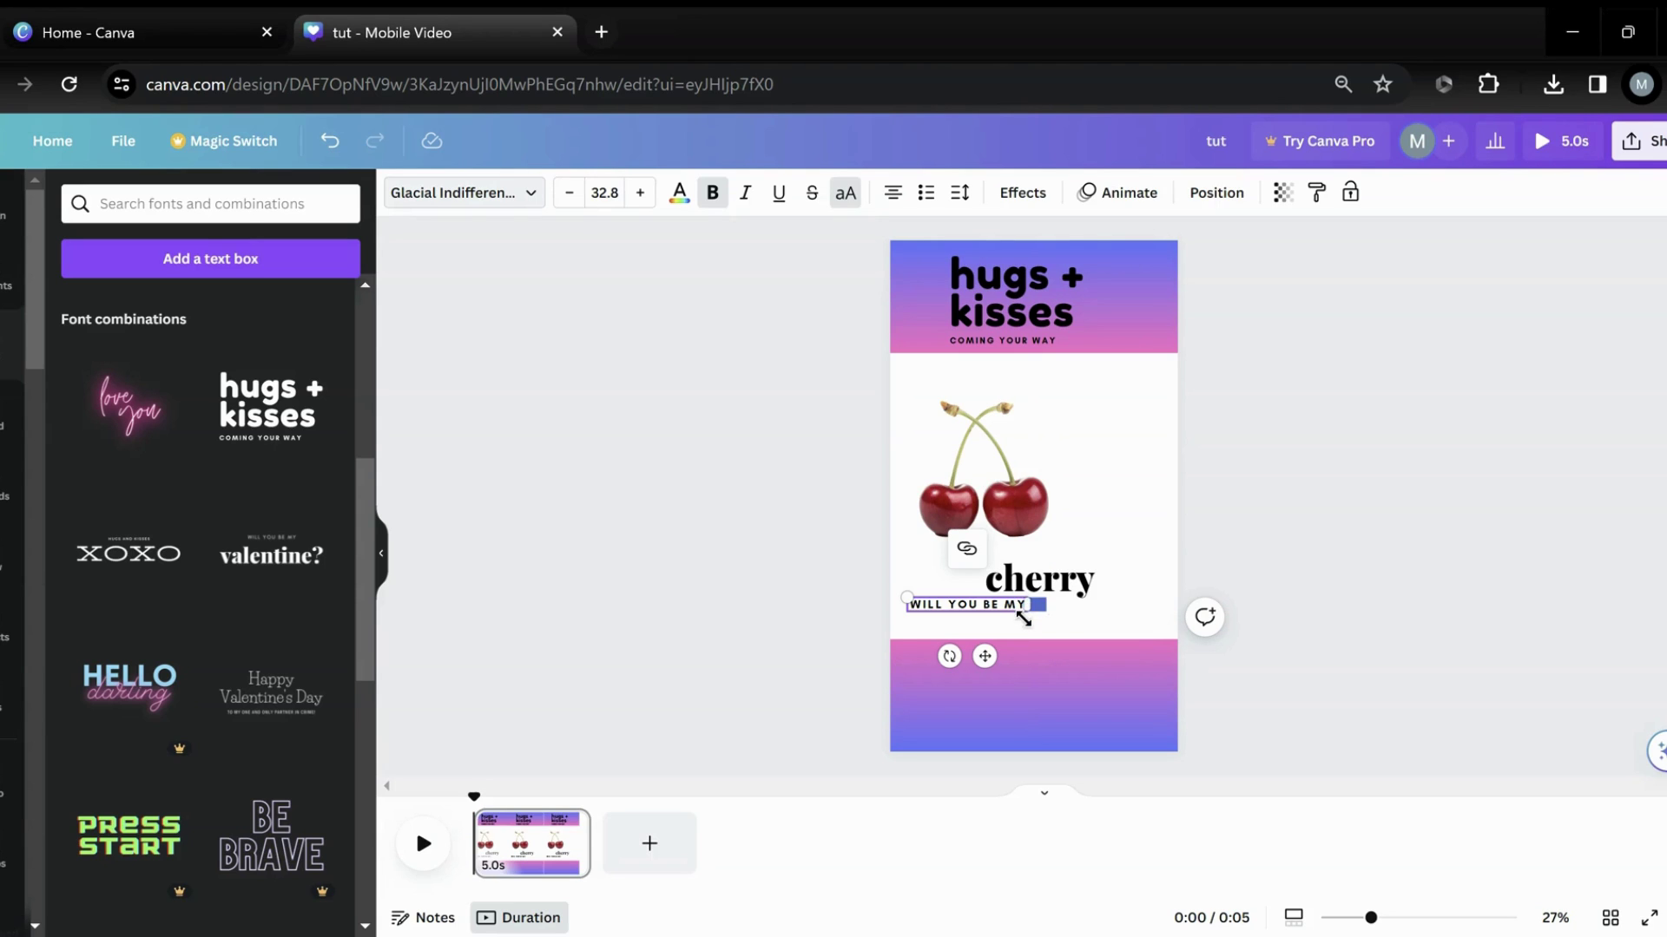
drag(1029, 610, 1029, 612)
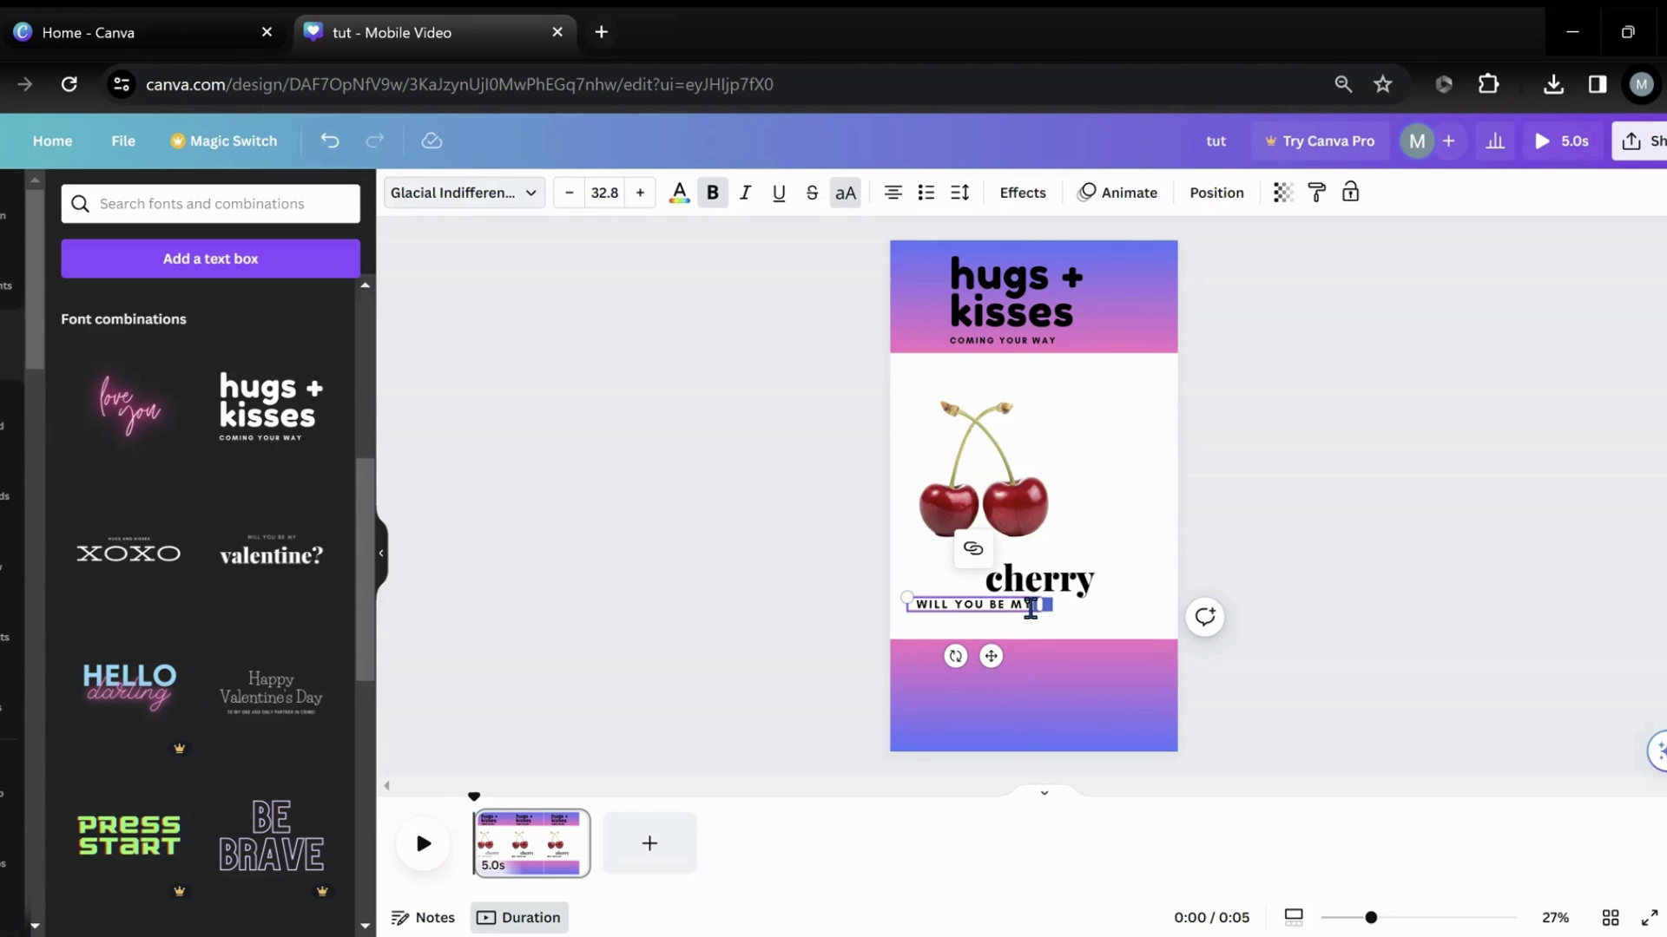
click(1030, 610)
click(917, 604)
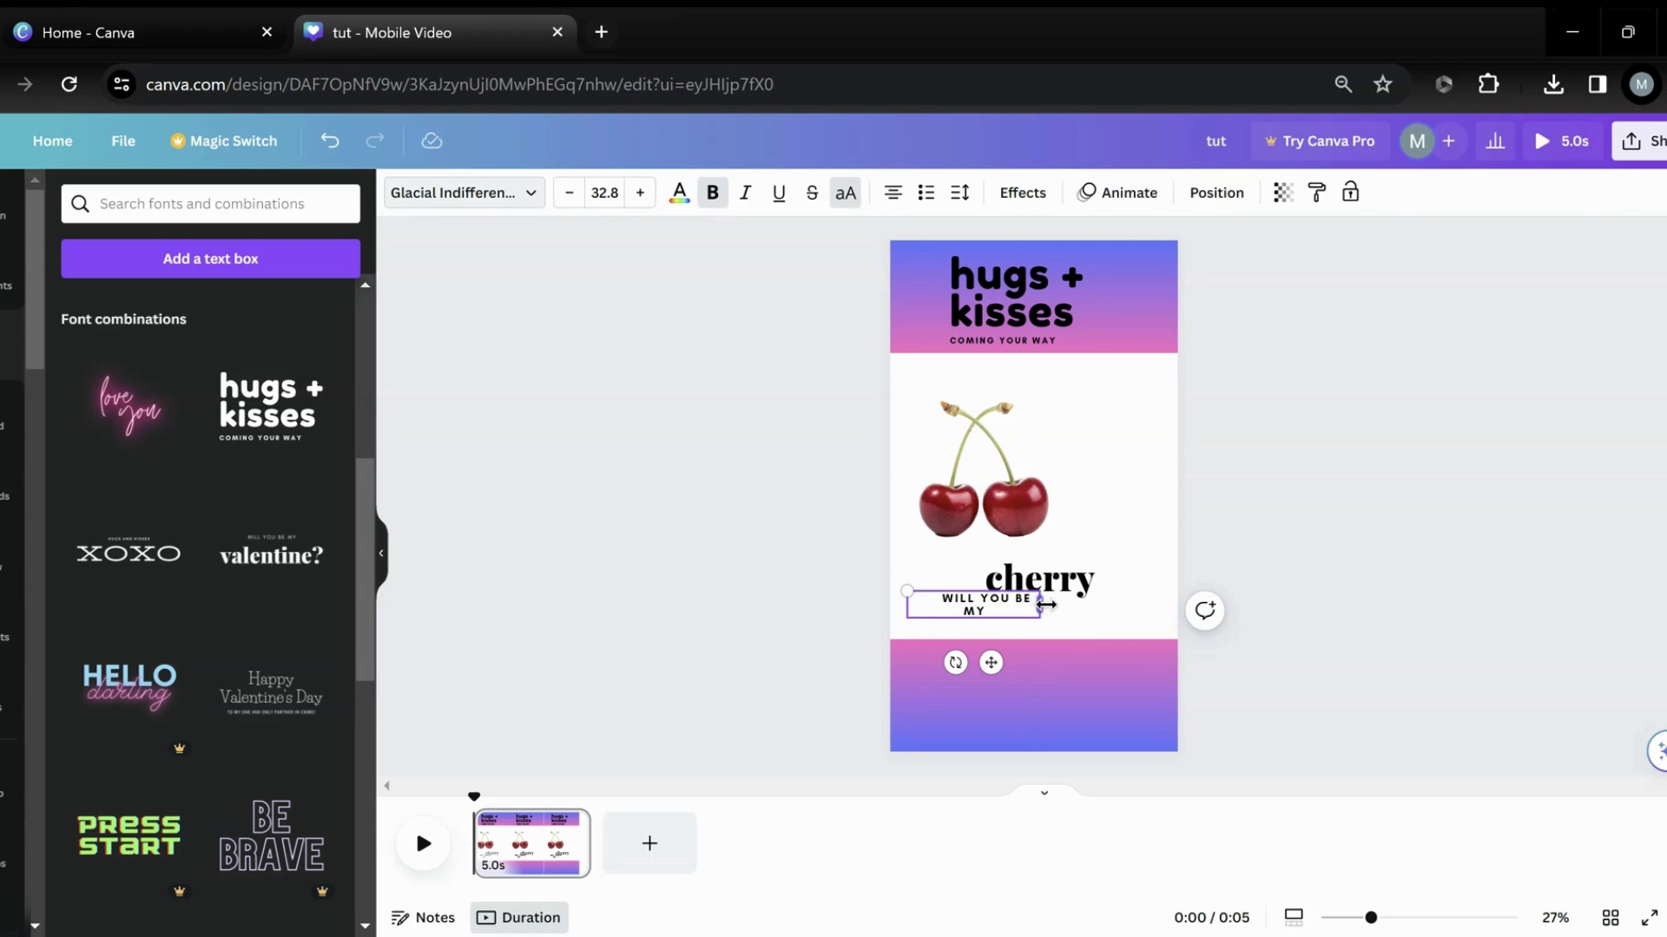
drag(1042, 606, 1102, 610)
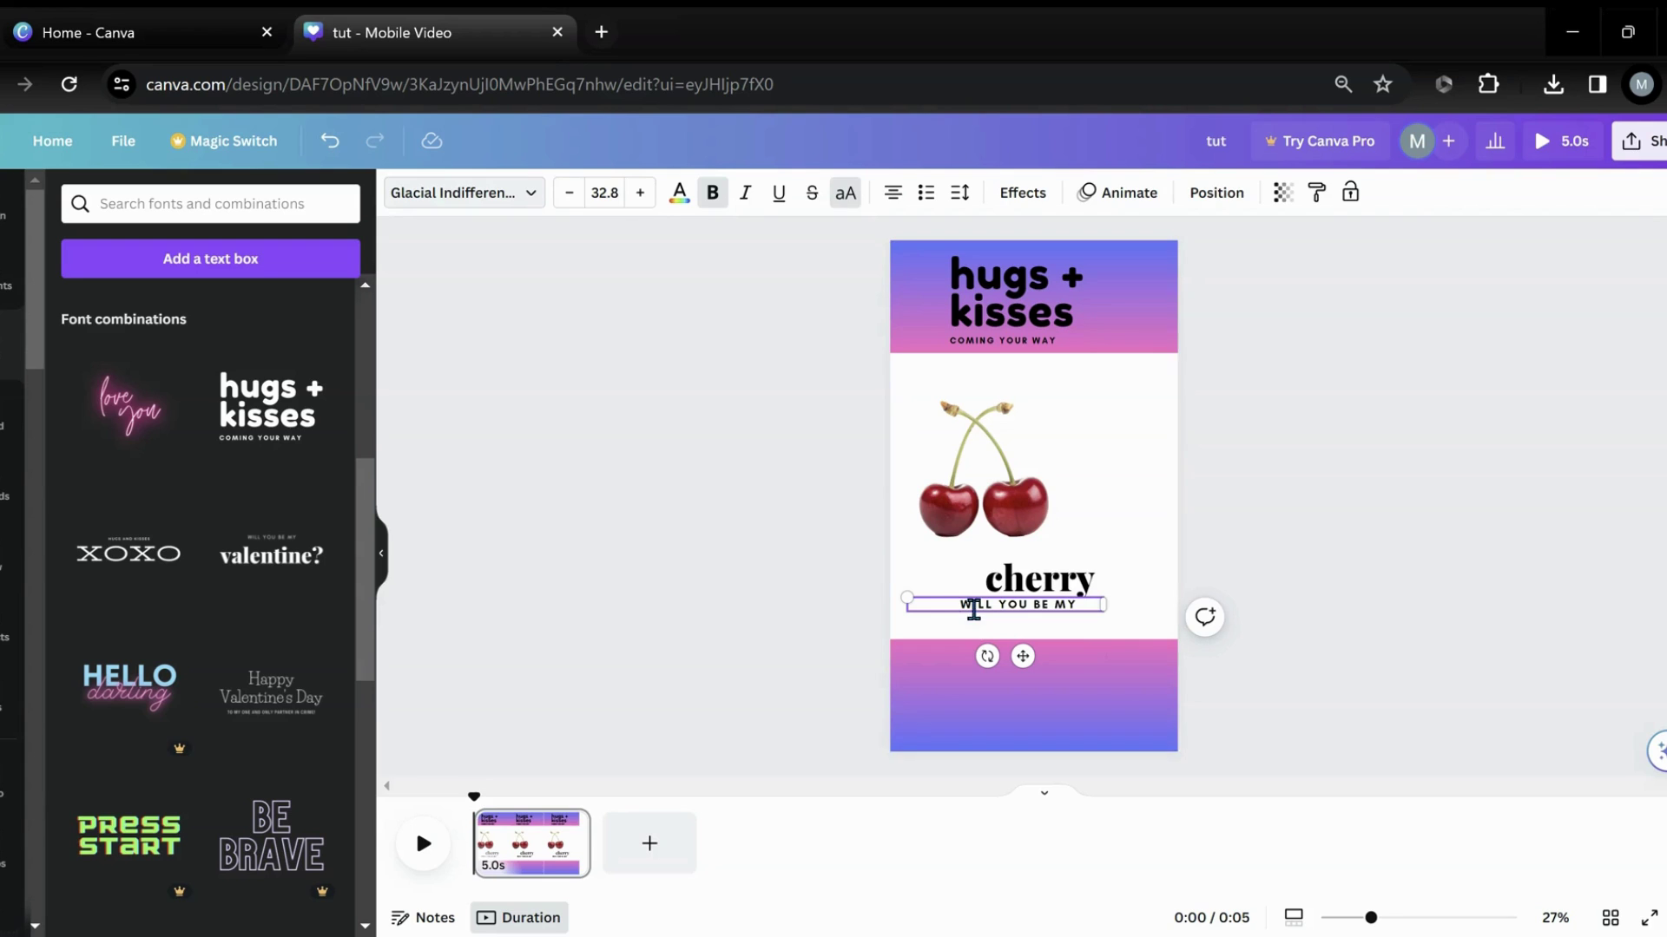
Step: Align the "WILL YOU BE MY" line directly beneath the word "cherry"
click(959, 631)
drag(970, 608, 999, 601)
click(979, 641)
click(1003, 614)
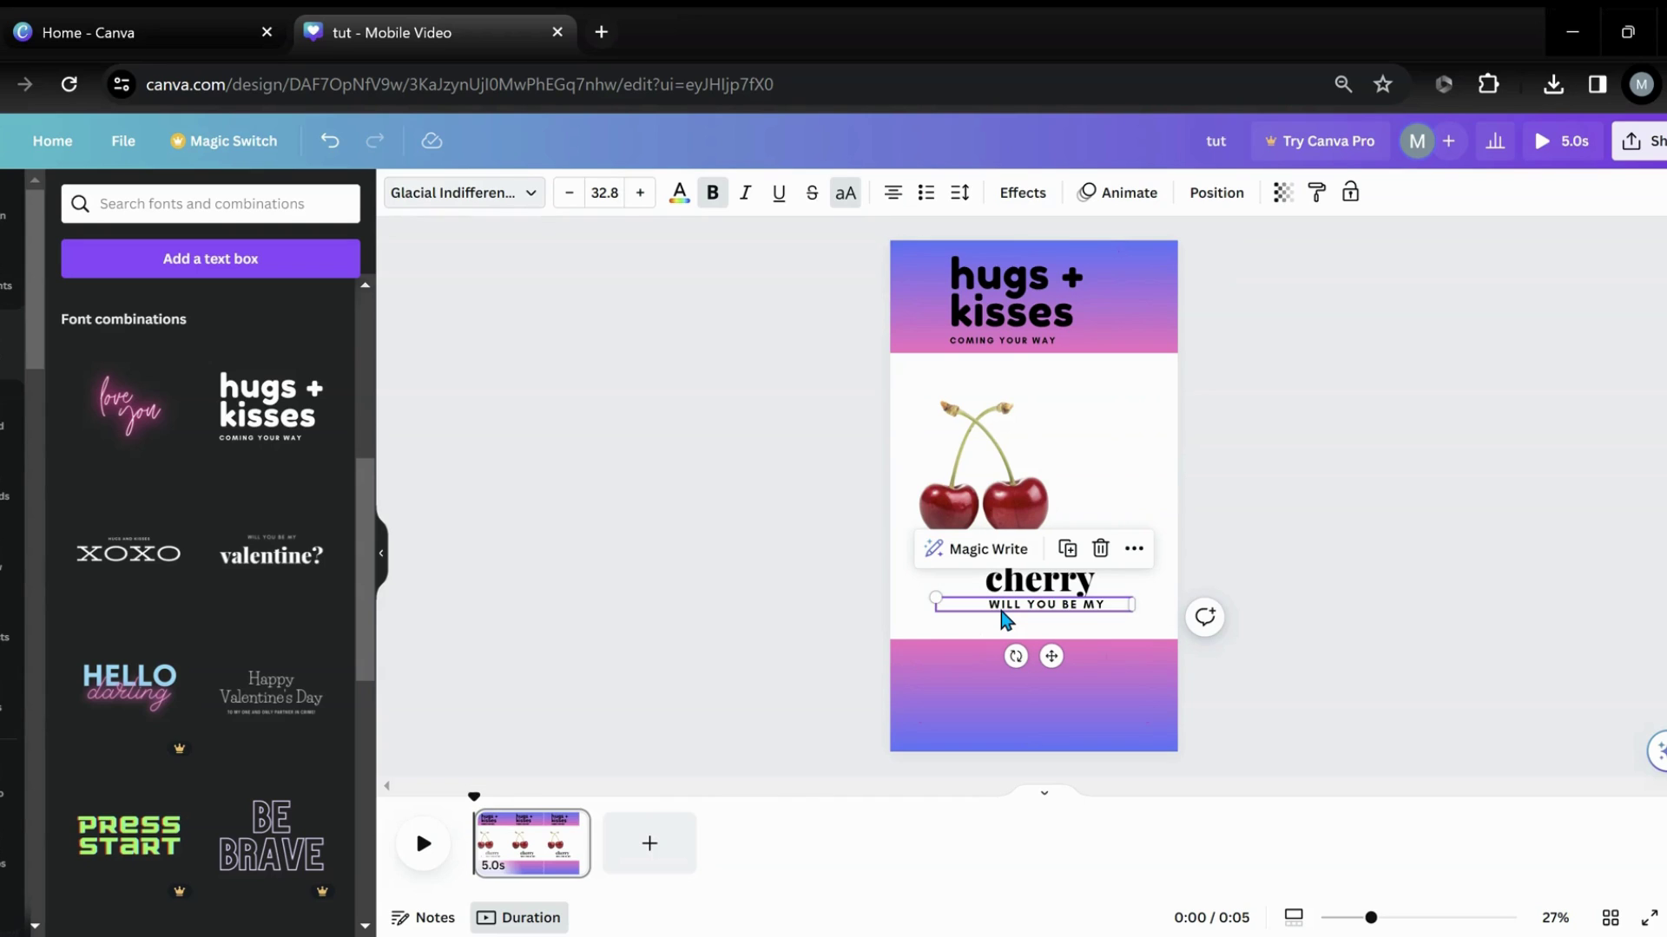
click(1004, 620)
click(1000, 613)
drag(1003, 617, 998, 614)
click(846, 641)
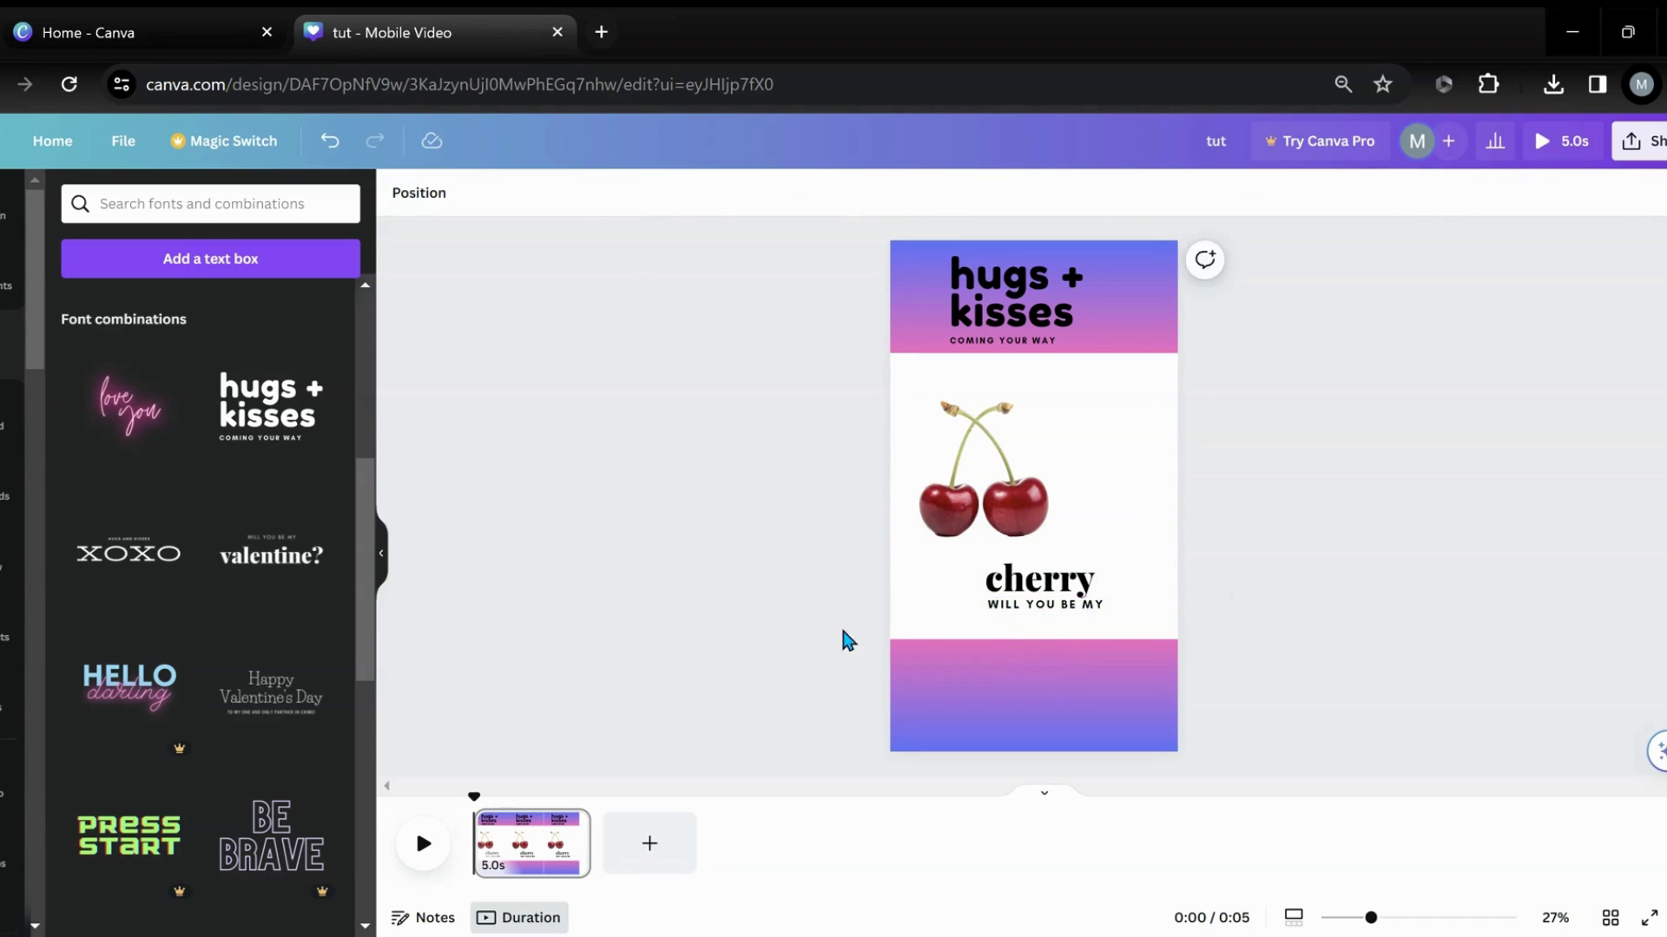
Step: Group the "cherry" and "WILL YOU BE MY" texts and move the group against the page's right edge
click(403, 191)
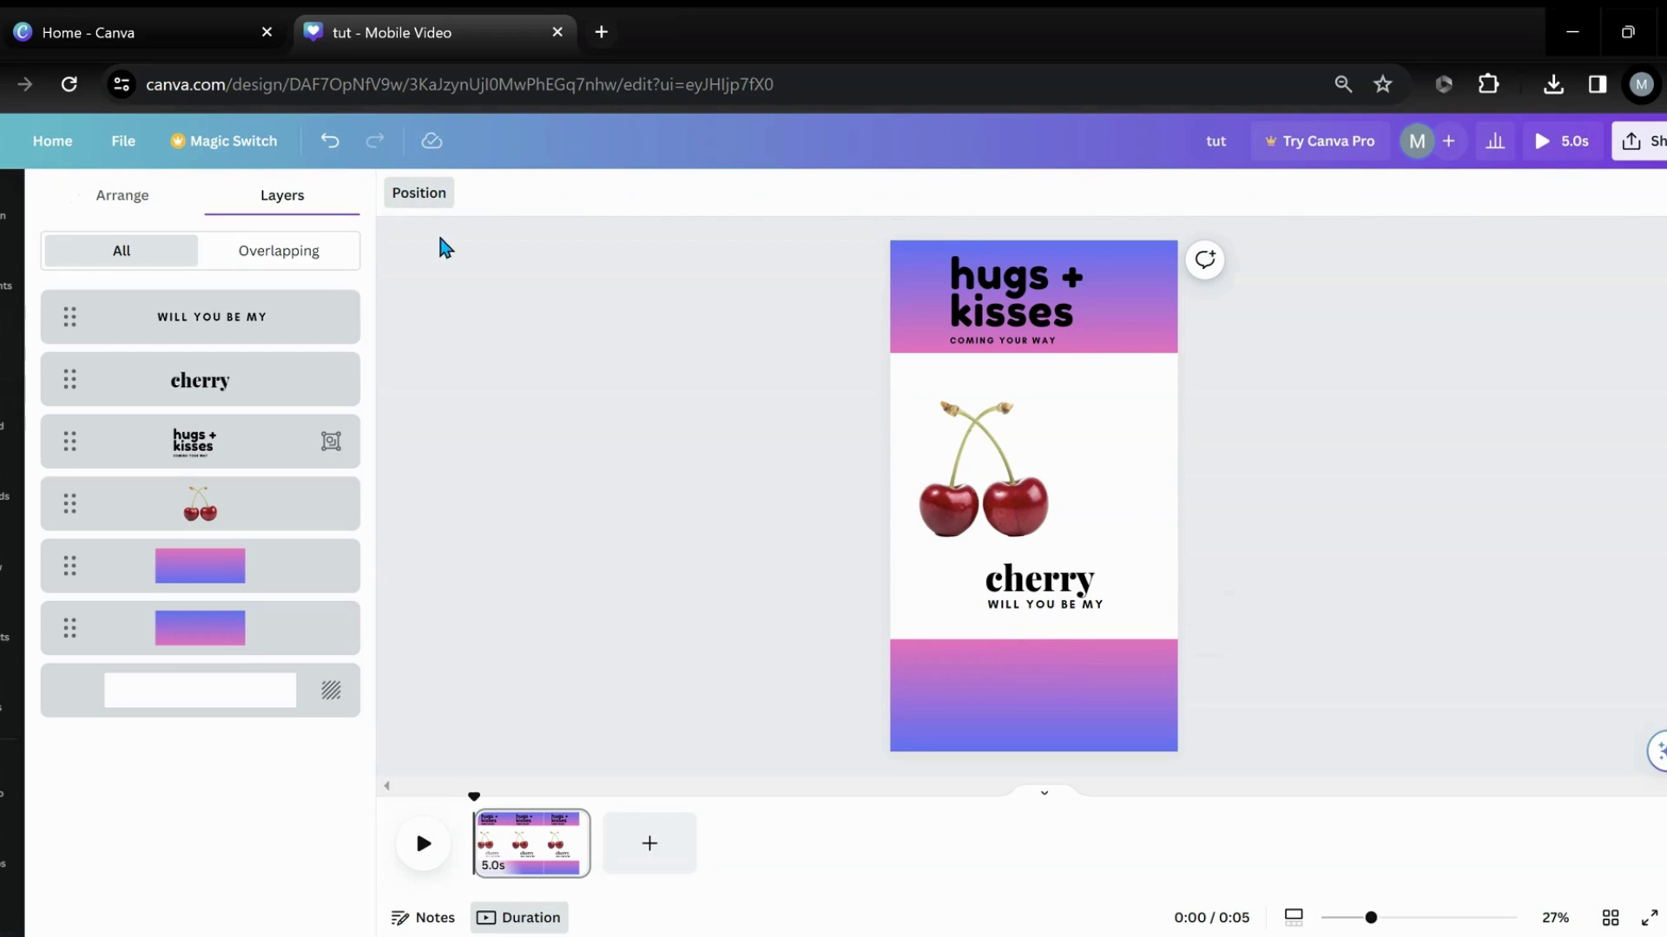
click(206, 337)
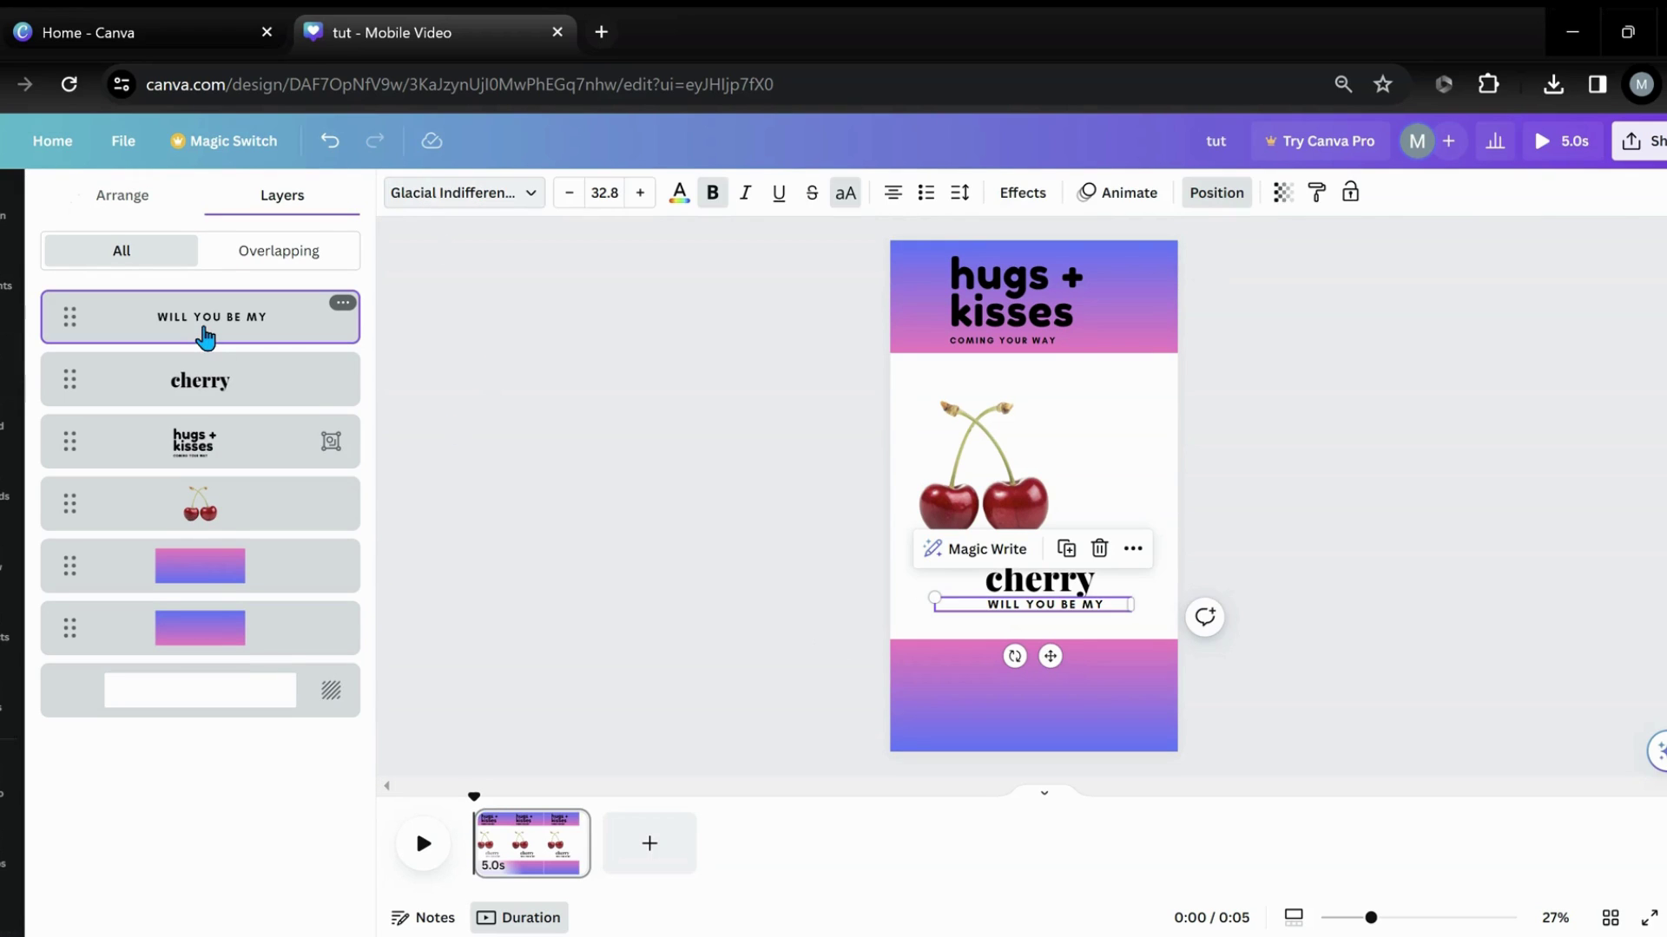
shift+click(210, 385)
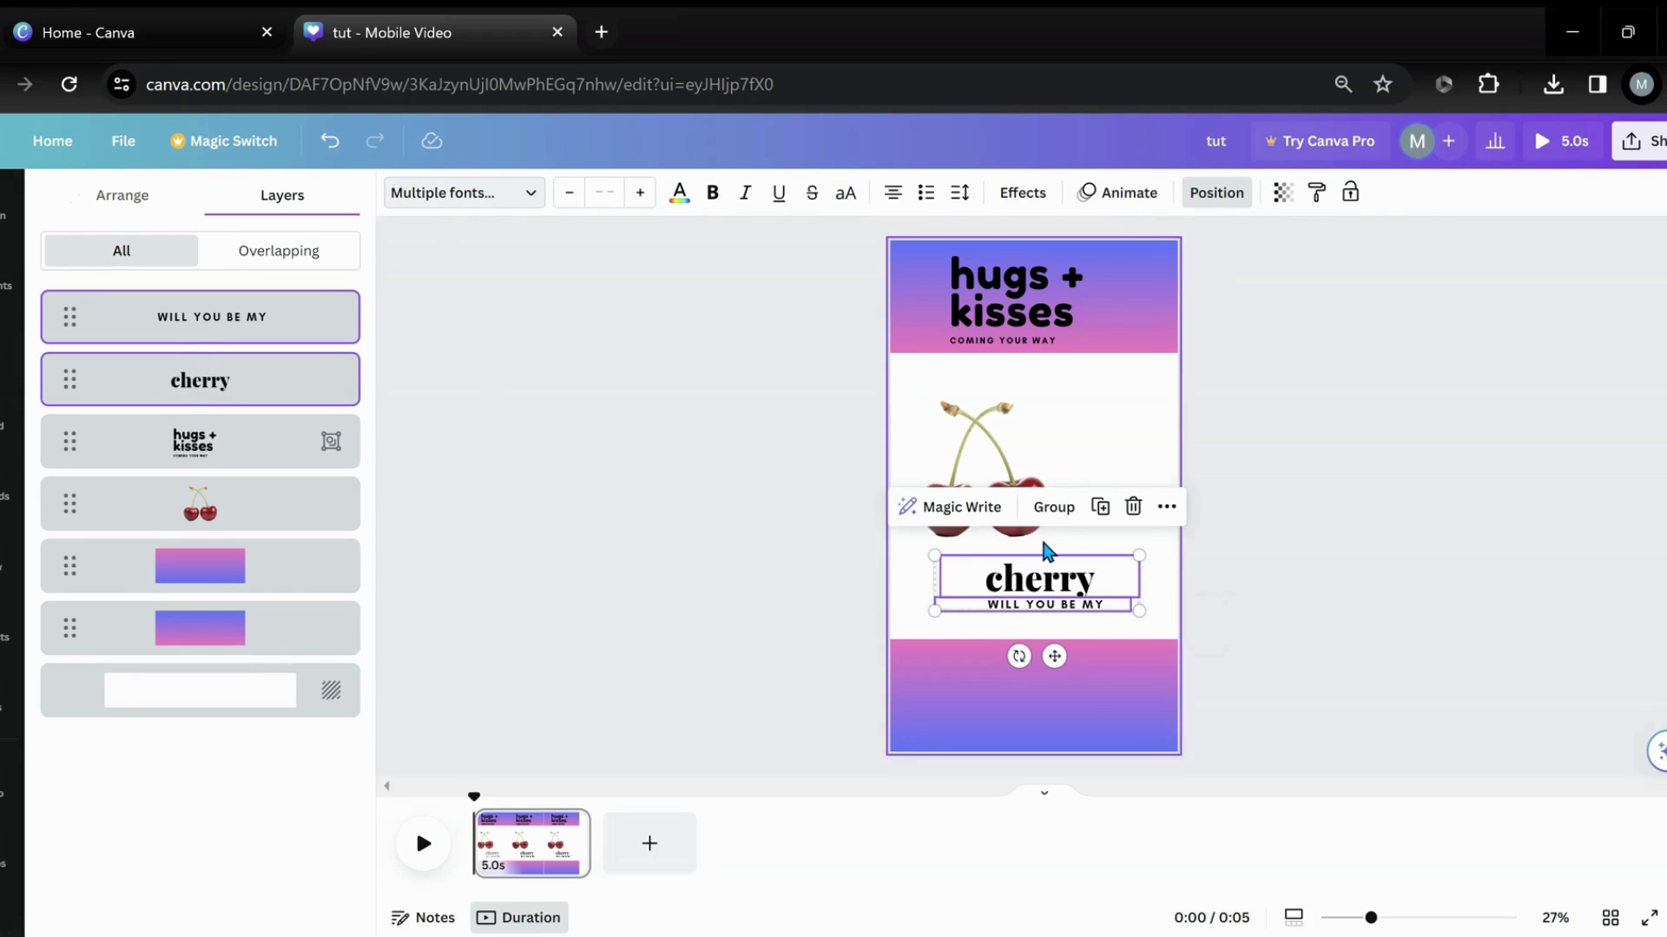
click(1052, 508)
drag(1025, 599, 1104, 583)
Step: Resize the cherry photo slightly smaller and reposition it lower in the white area
drag(947, 492, 947, 524)
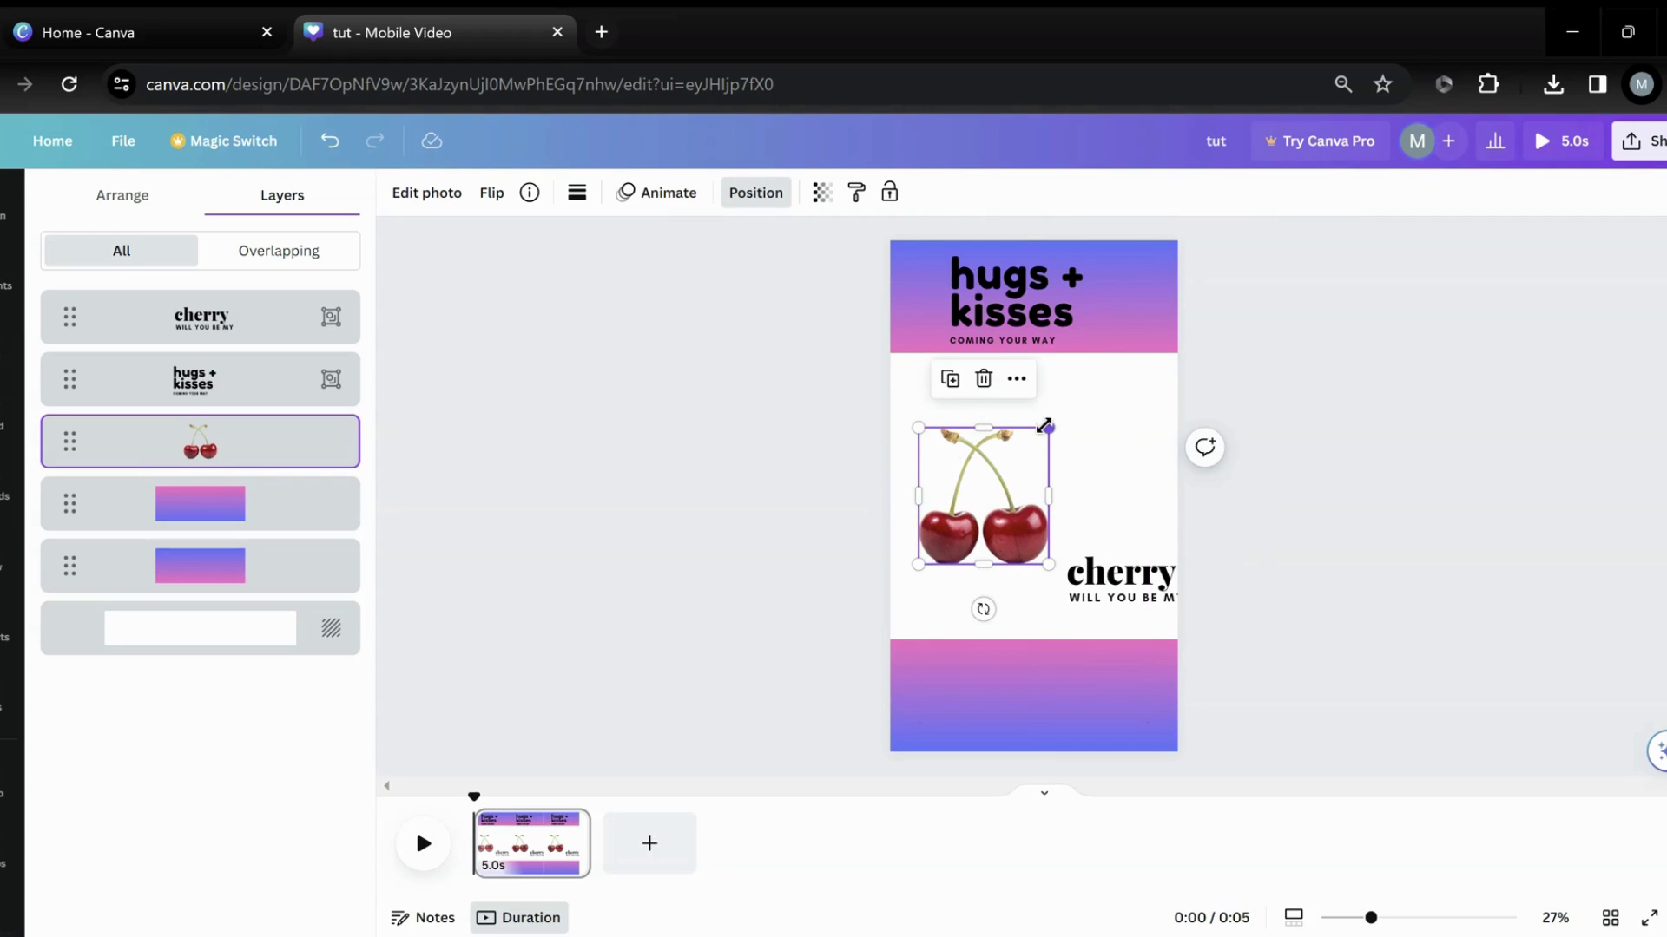
drag(1047, 426, 1147, 408)
drag(1149, 492, 1214, 458)
drag(1159, 408, 977, 504)
mouse_move(1024, 453)
mouse_down()
mouse_move(1010, 508)
mouse_move(950, 581)
mouse_move(1001, 517)
mouse_move(1003, 450)
mouse_up()
Step: Duplicate the cherry photo and place the copy just above the original, overlapping its stems
click(977, 404)
click(1027, 555)
drag(1016, 621, 991, 655)
drag(940, 451, 965, 488)
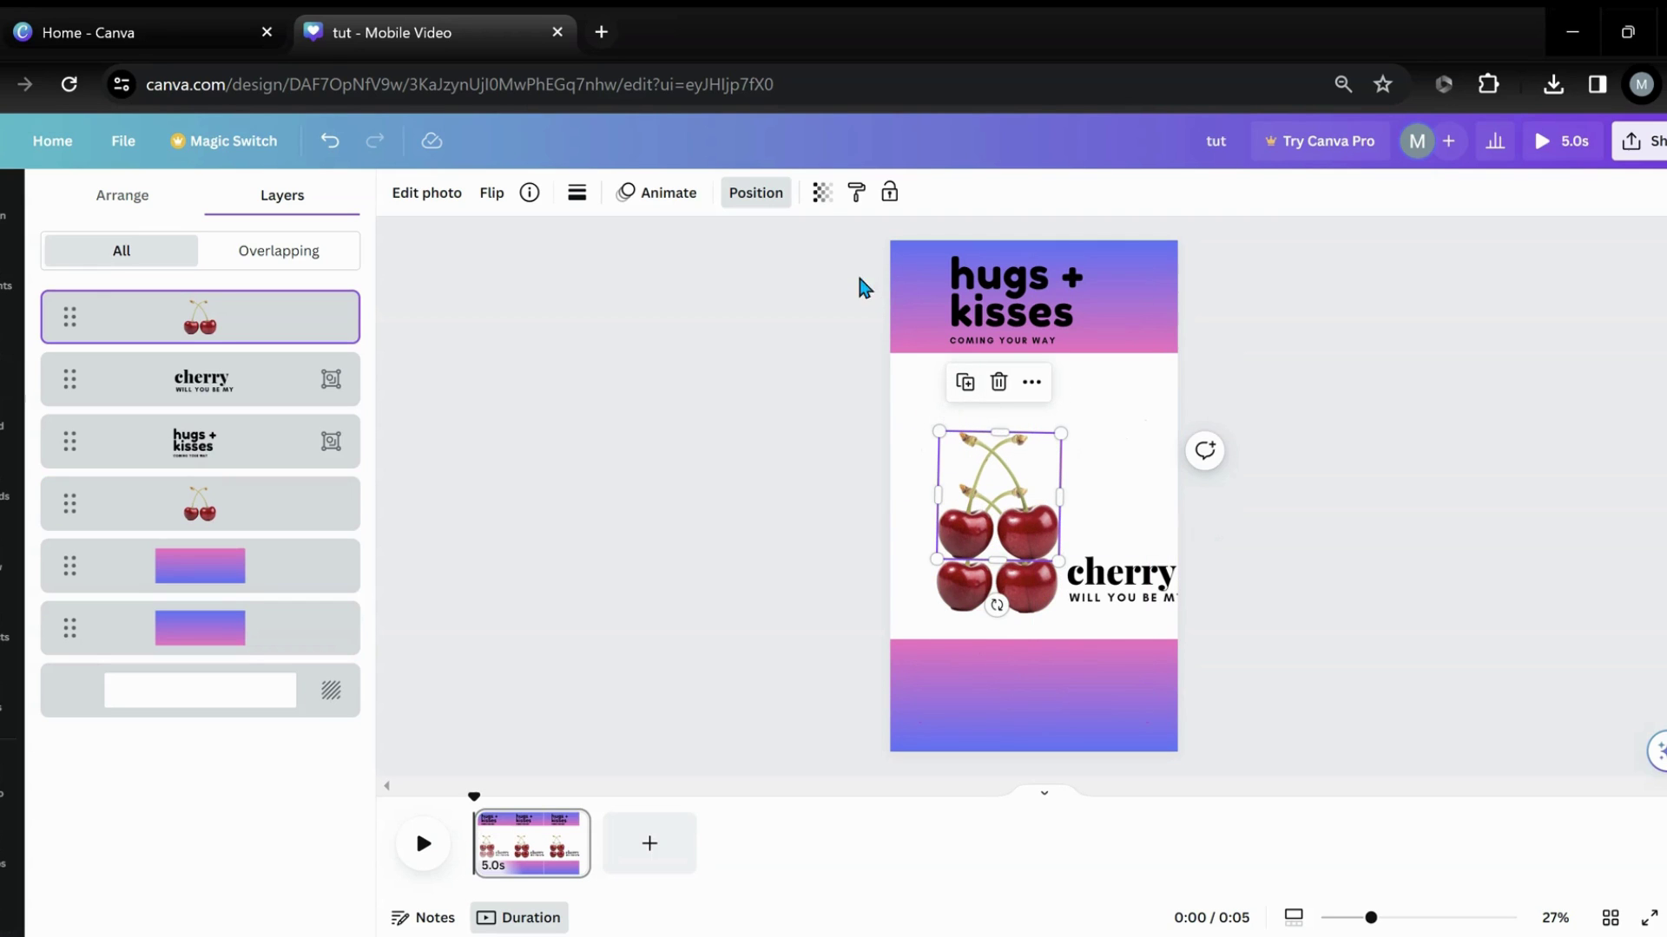
Step: Make the upper cherry copy fully transparent and group it with the visible cherry photo
click(814, 198)
drag(810, 270, 549, 299)
click(295, 334)
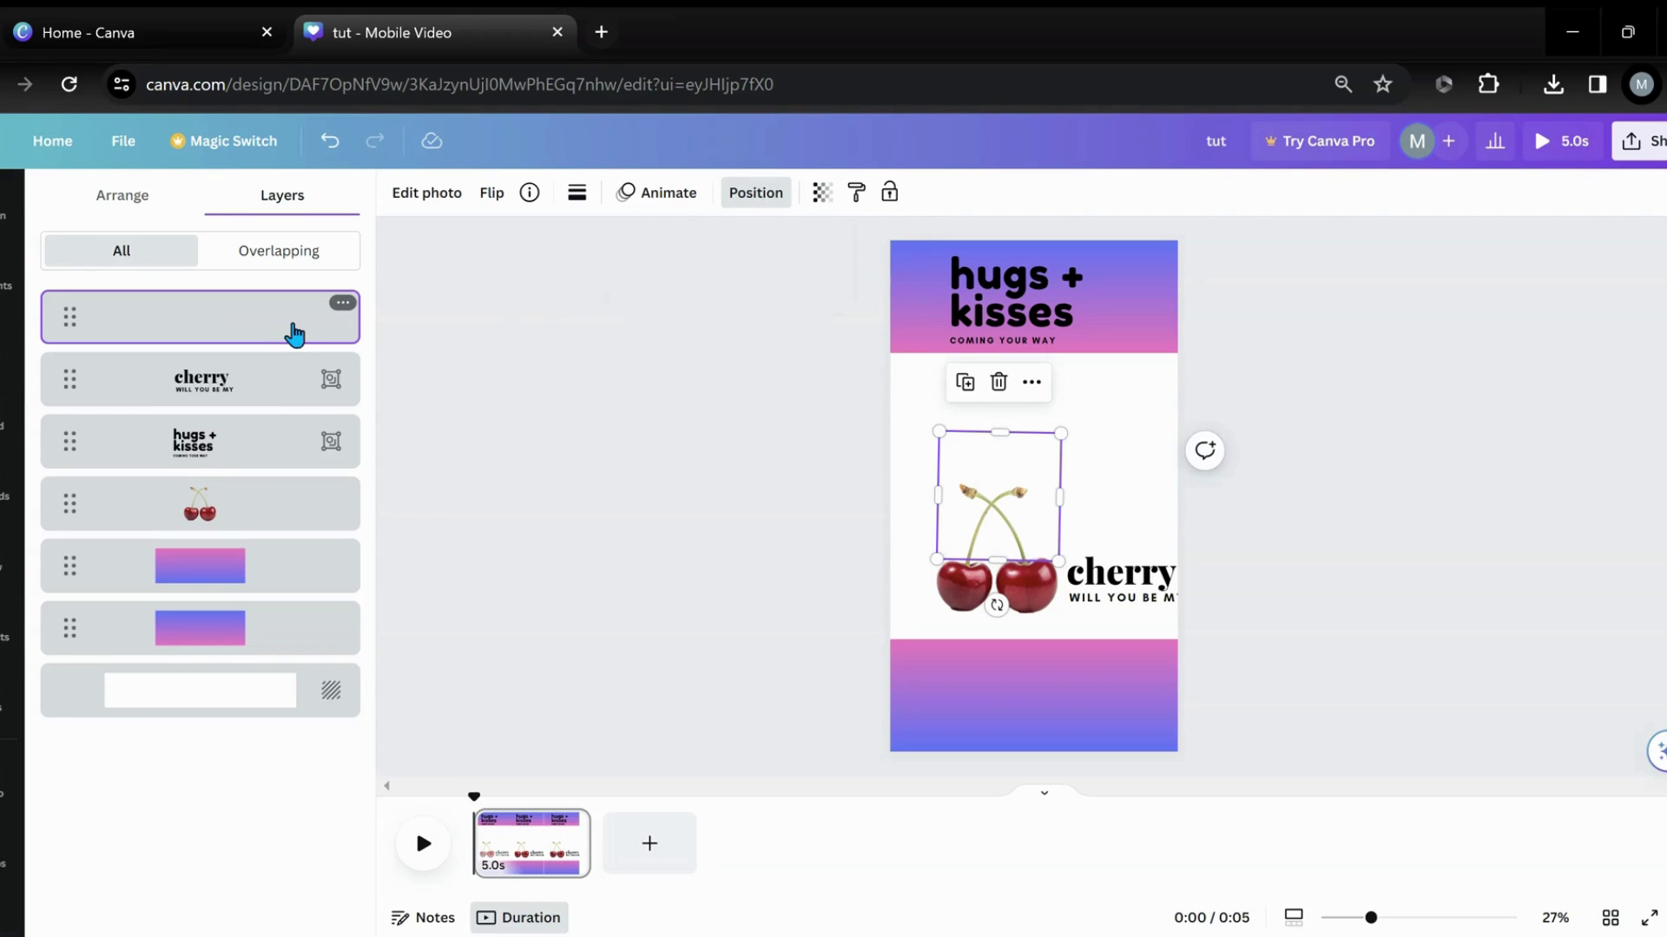
shift+click(258, 514)
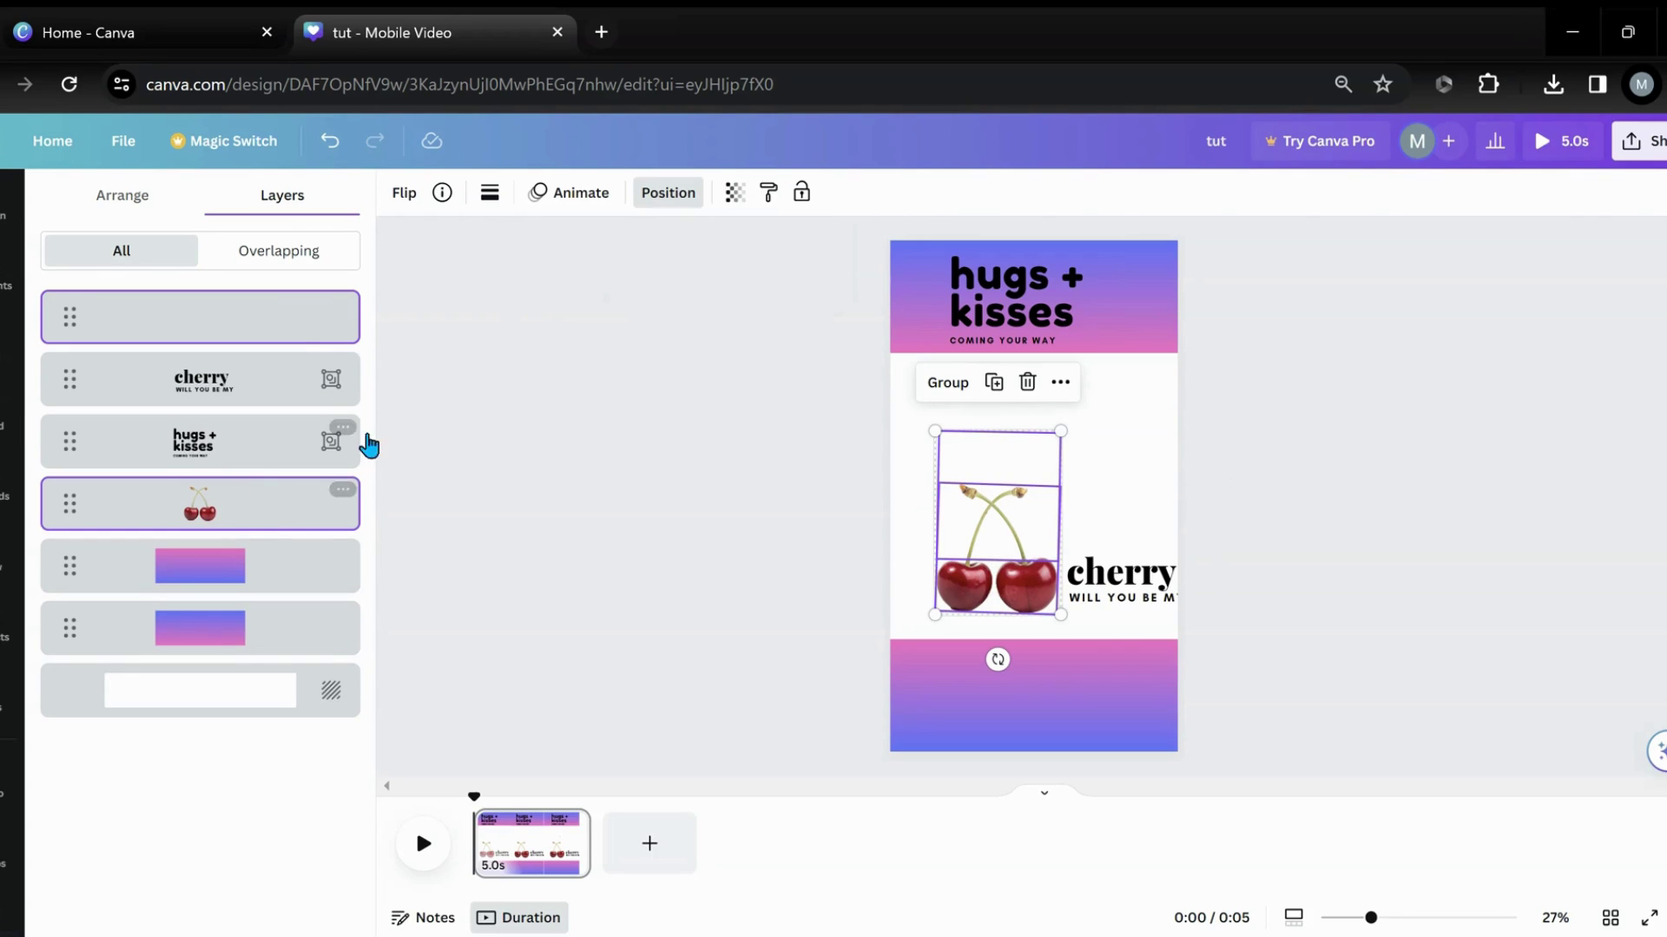
click(948, 382)
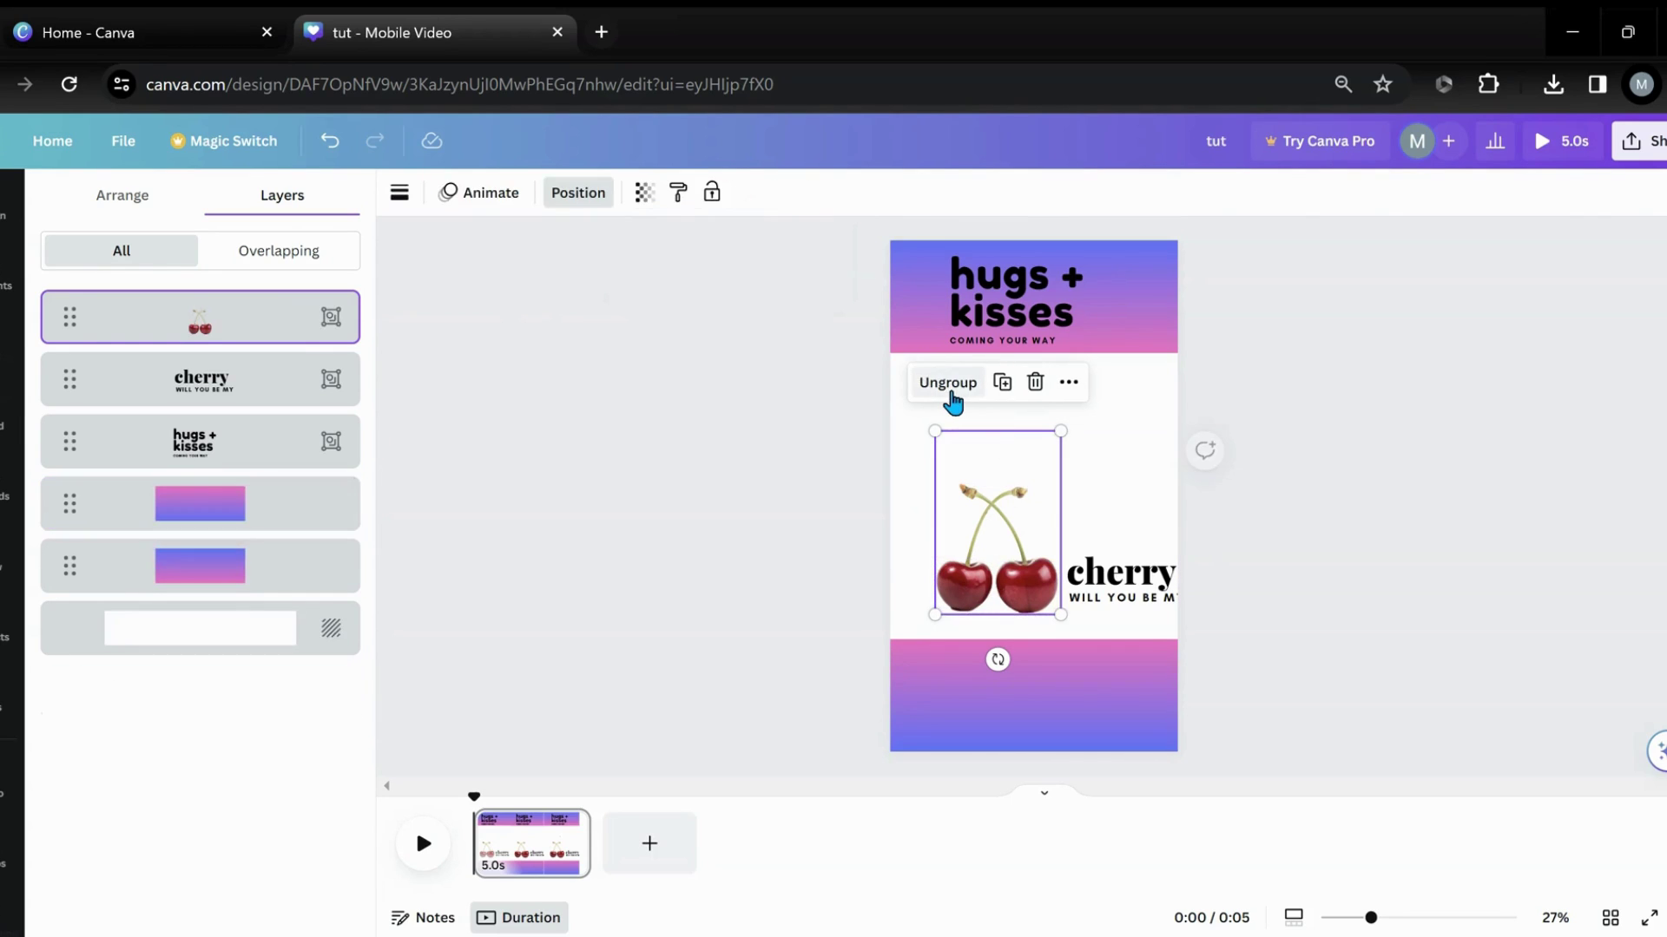
Step: Rotate the cherry group so its stems point to the upper left and move it off the page's right edge
drag(1004, 629, 1139, 576)
drag(1039, 493, 1268, 429)
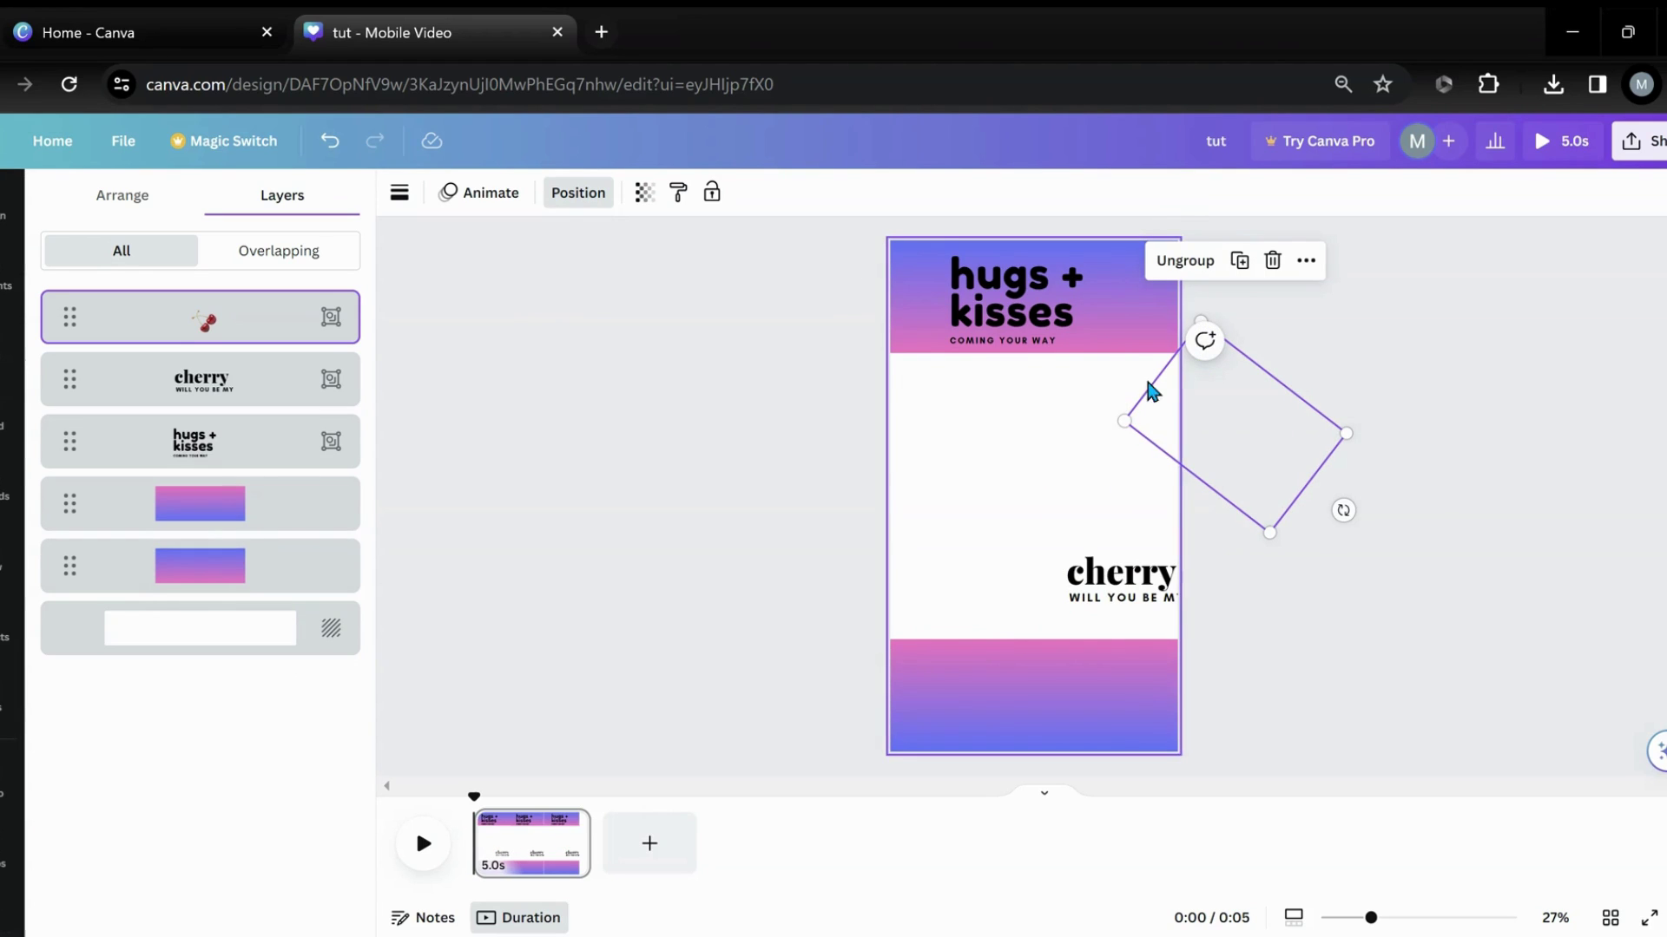
drag(1213, 445, 1080, 458)
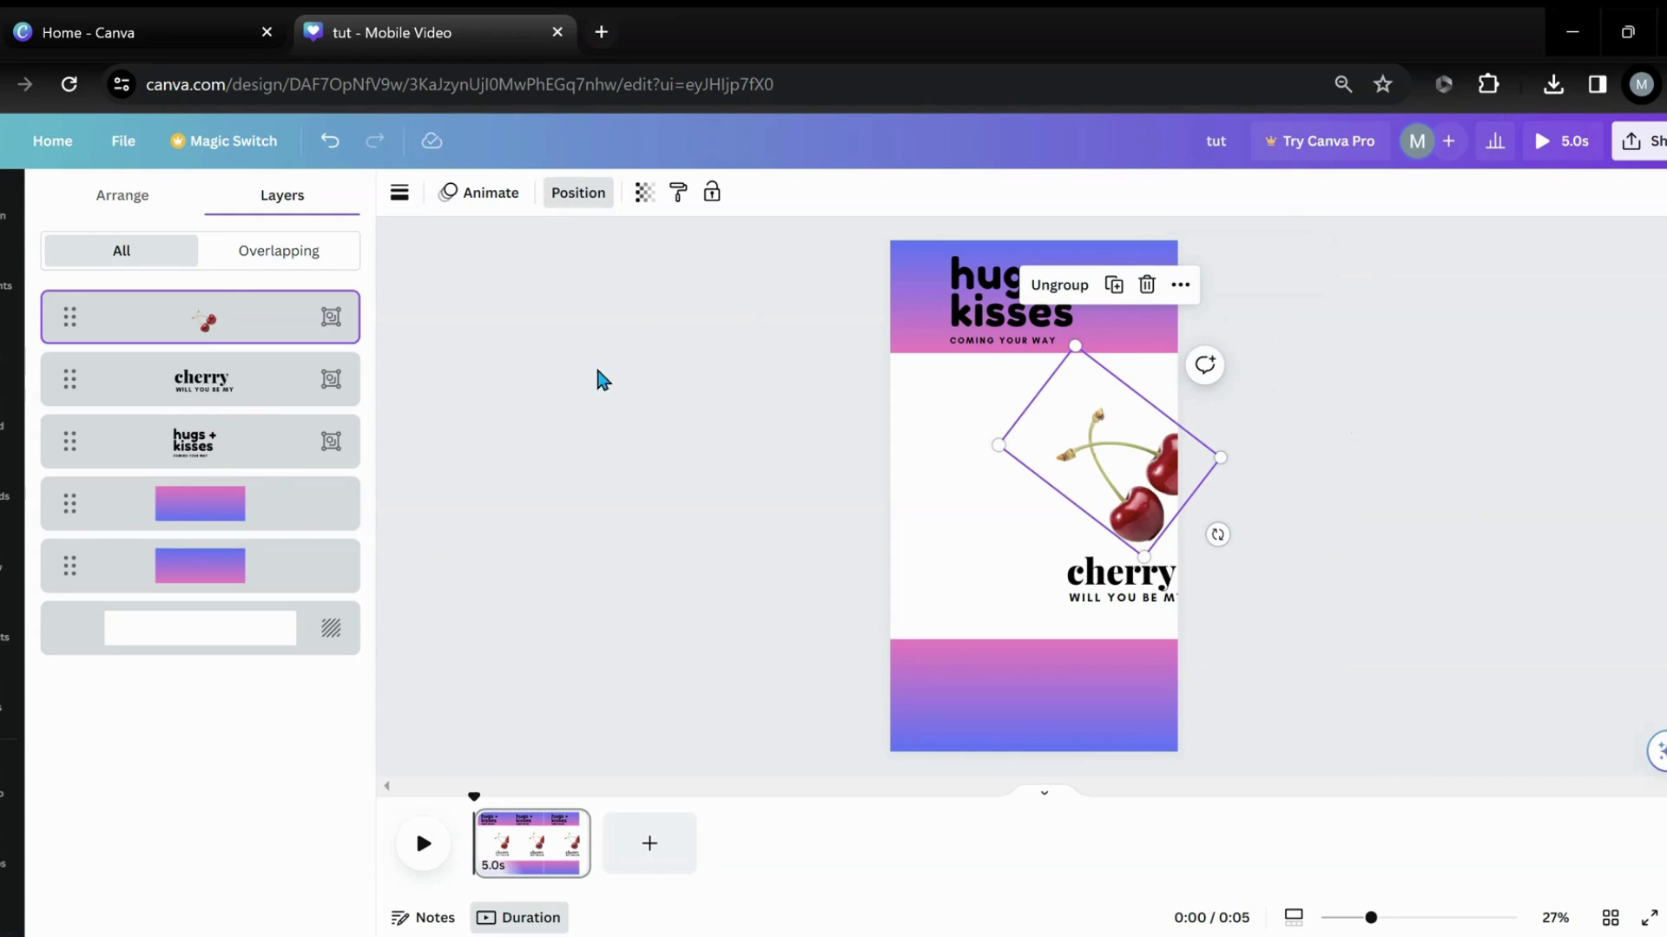
mouse_move(1095, 486)
mouse_down()
mouse_move(1168, 472)
mouse_move(1104, 463)
mouse_up()
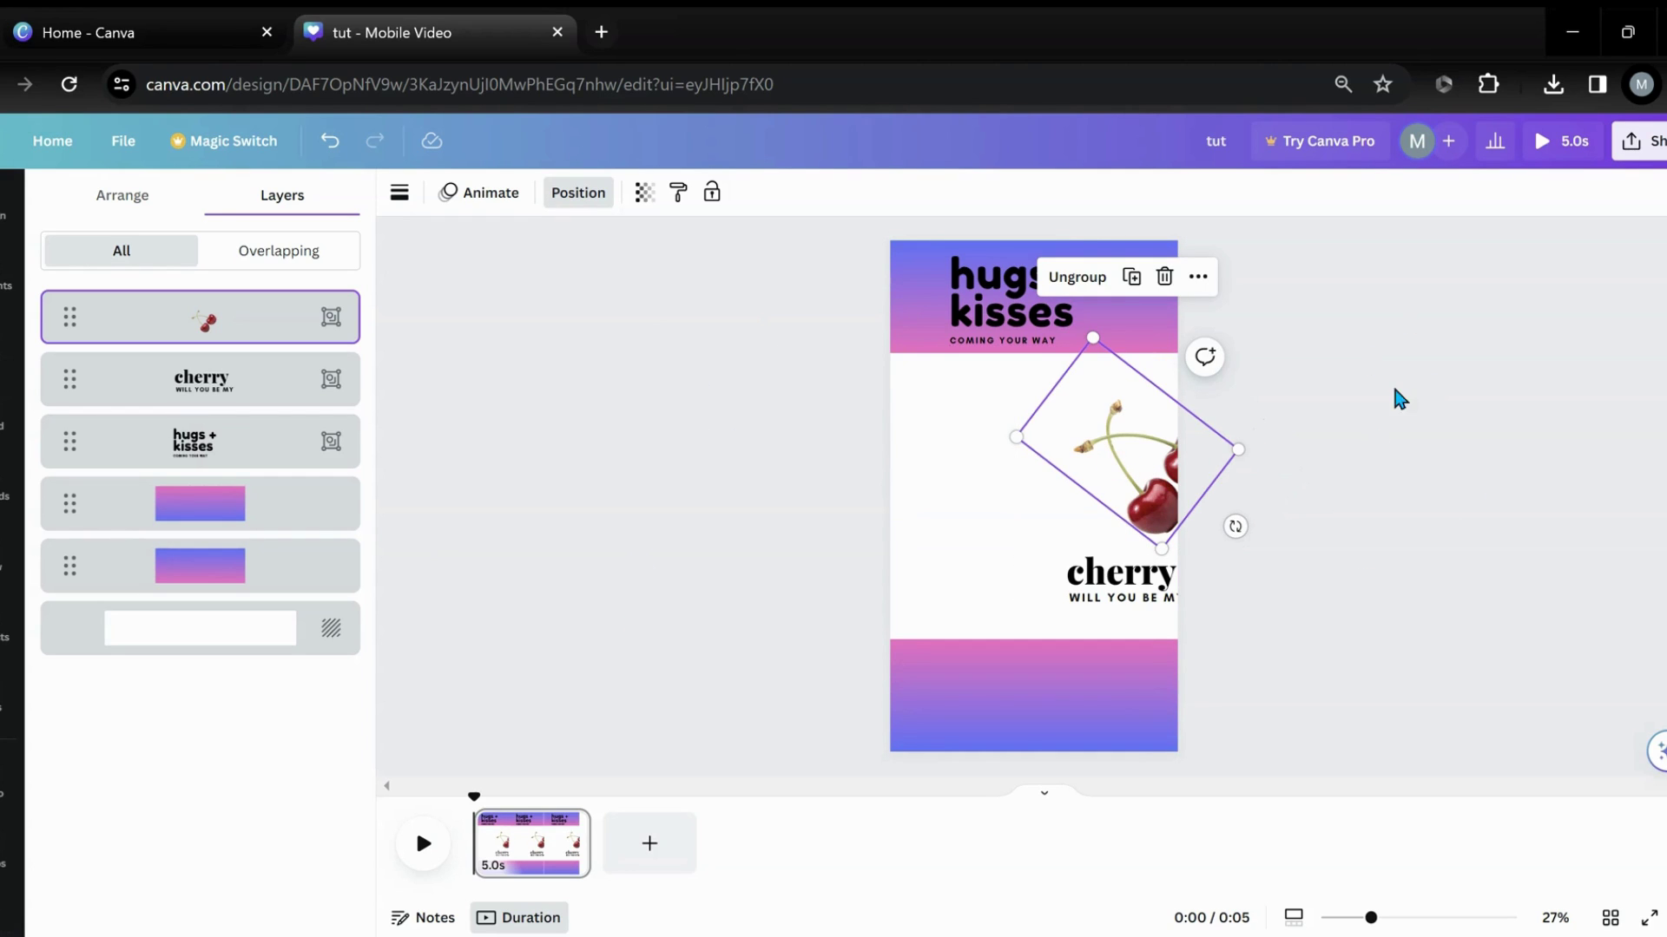
drag(1126, 449, 1234, 419)
Step: Move the "cherry" caption group to the middle of the white area and ungroup it
drag(1073, 599, 993, 487)
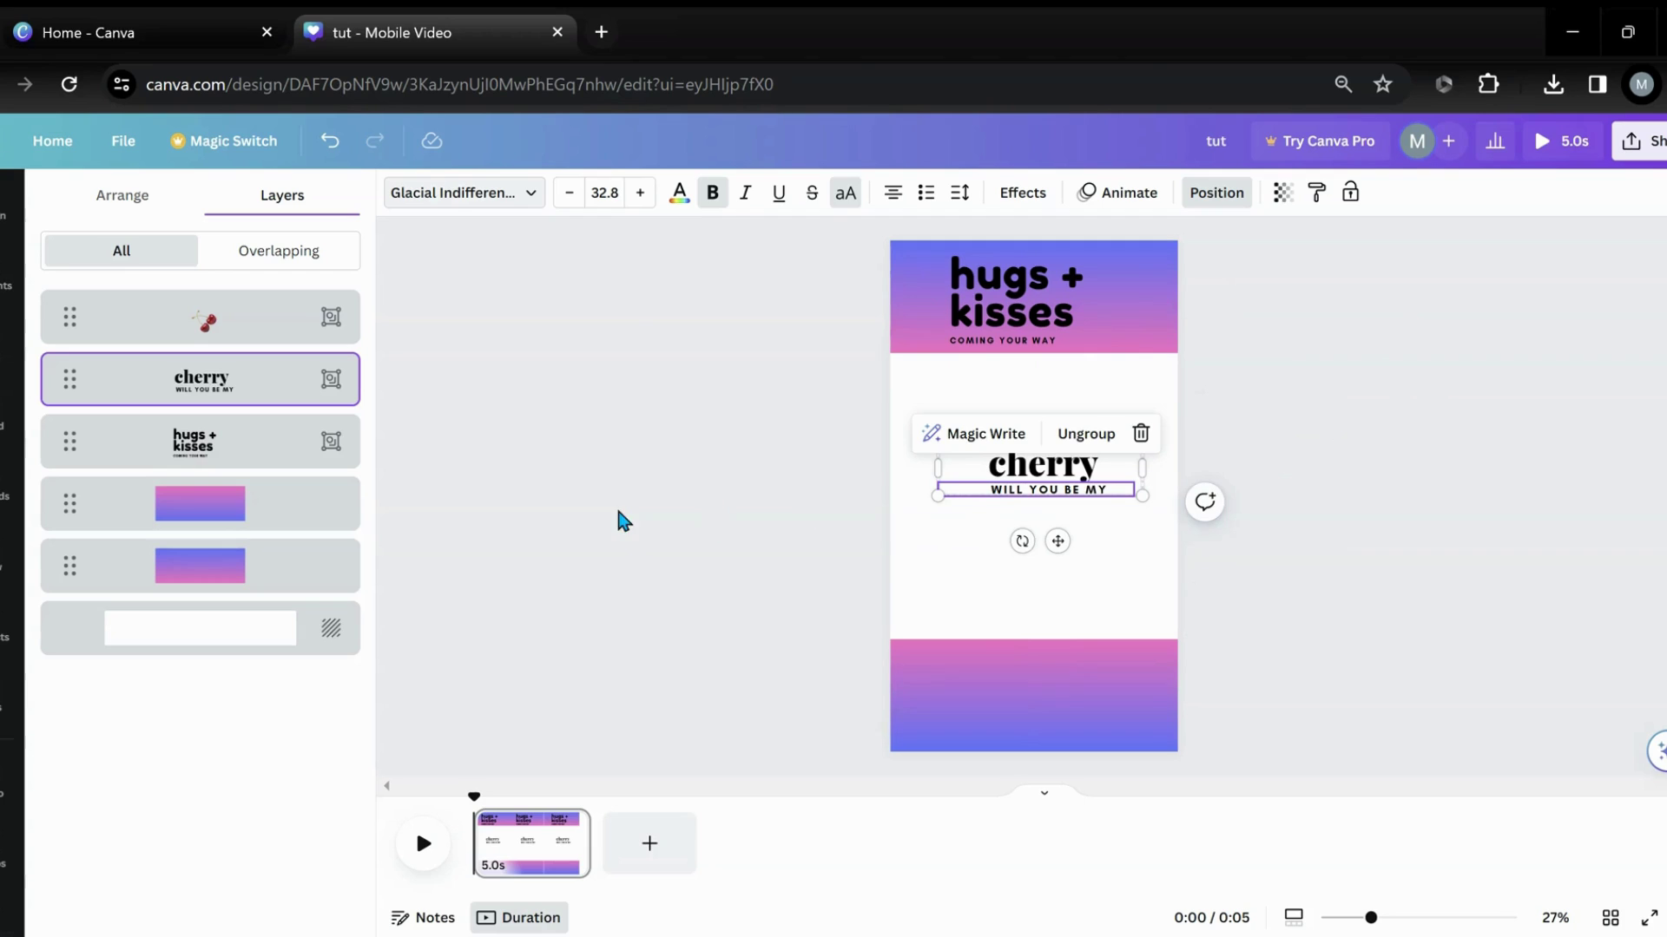
click(992, 536)
click(1033, 479)
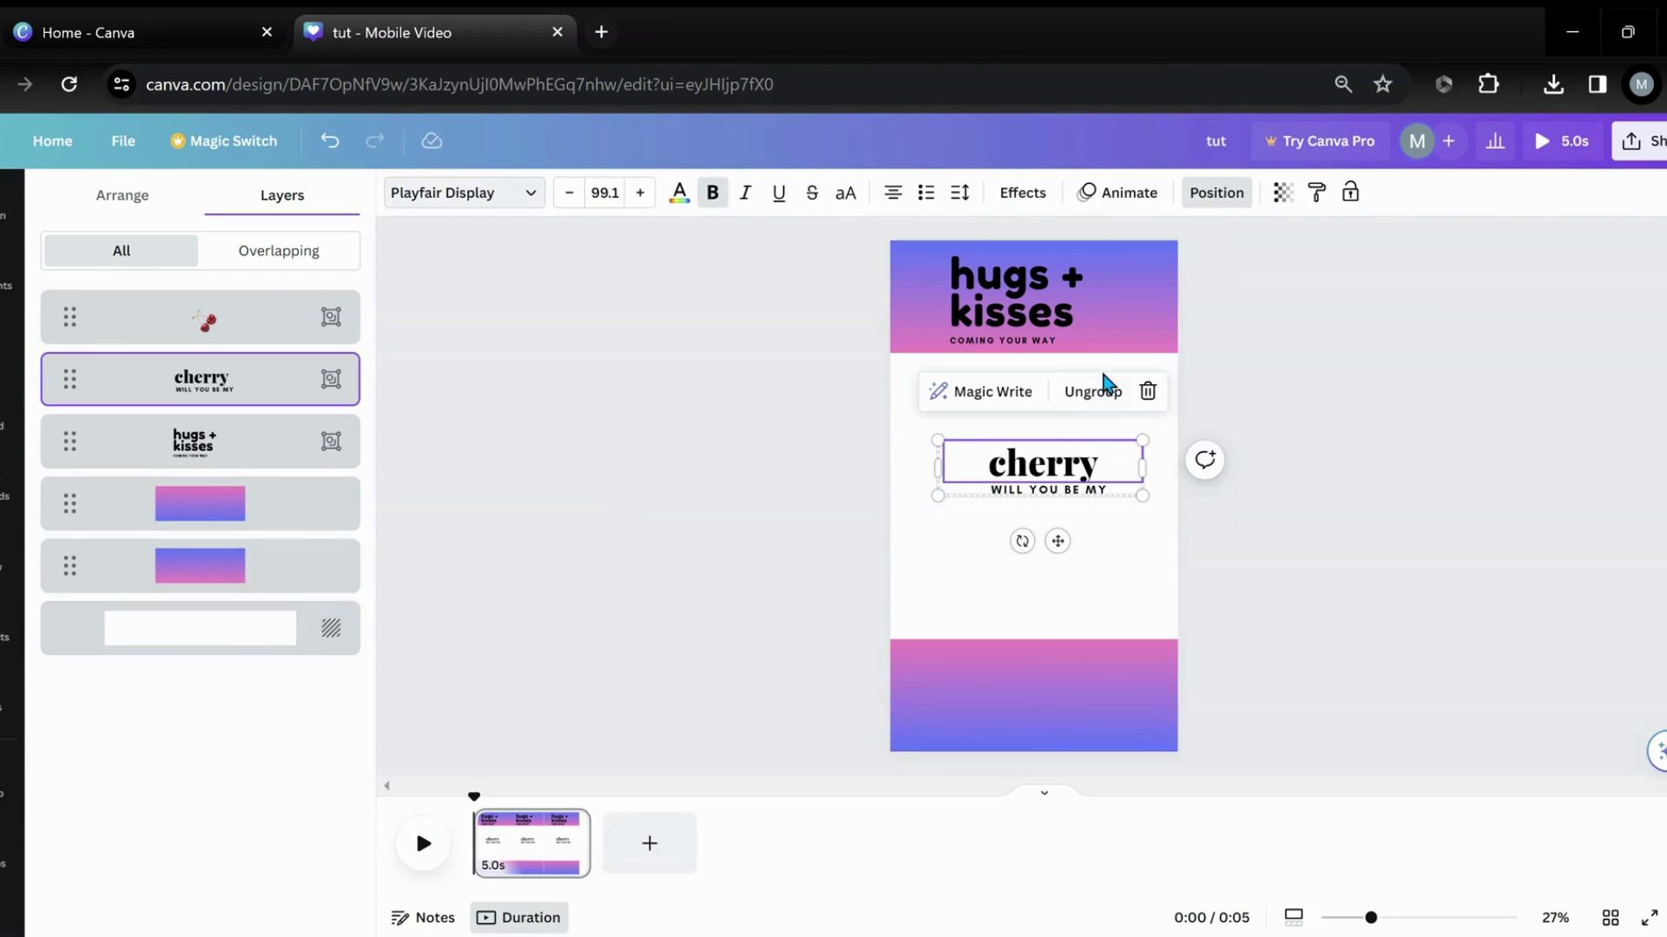
click(1093, 391)
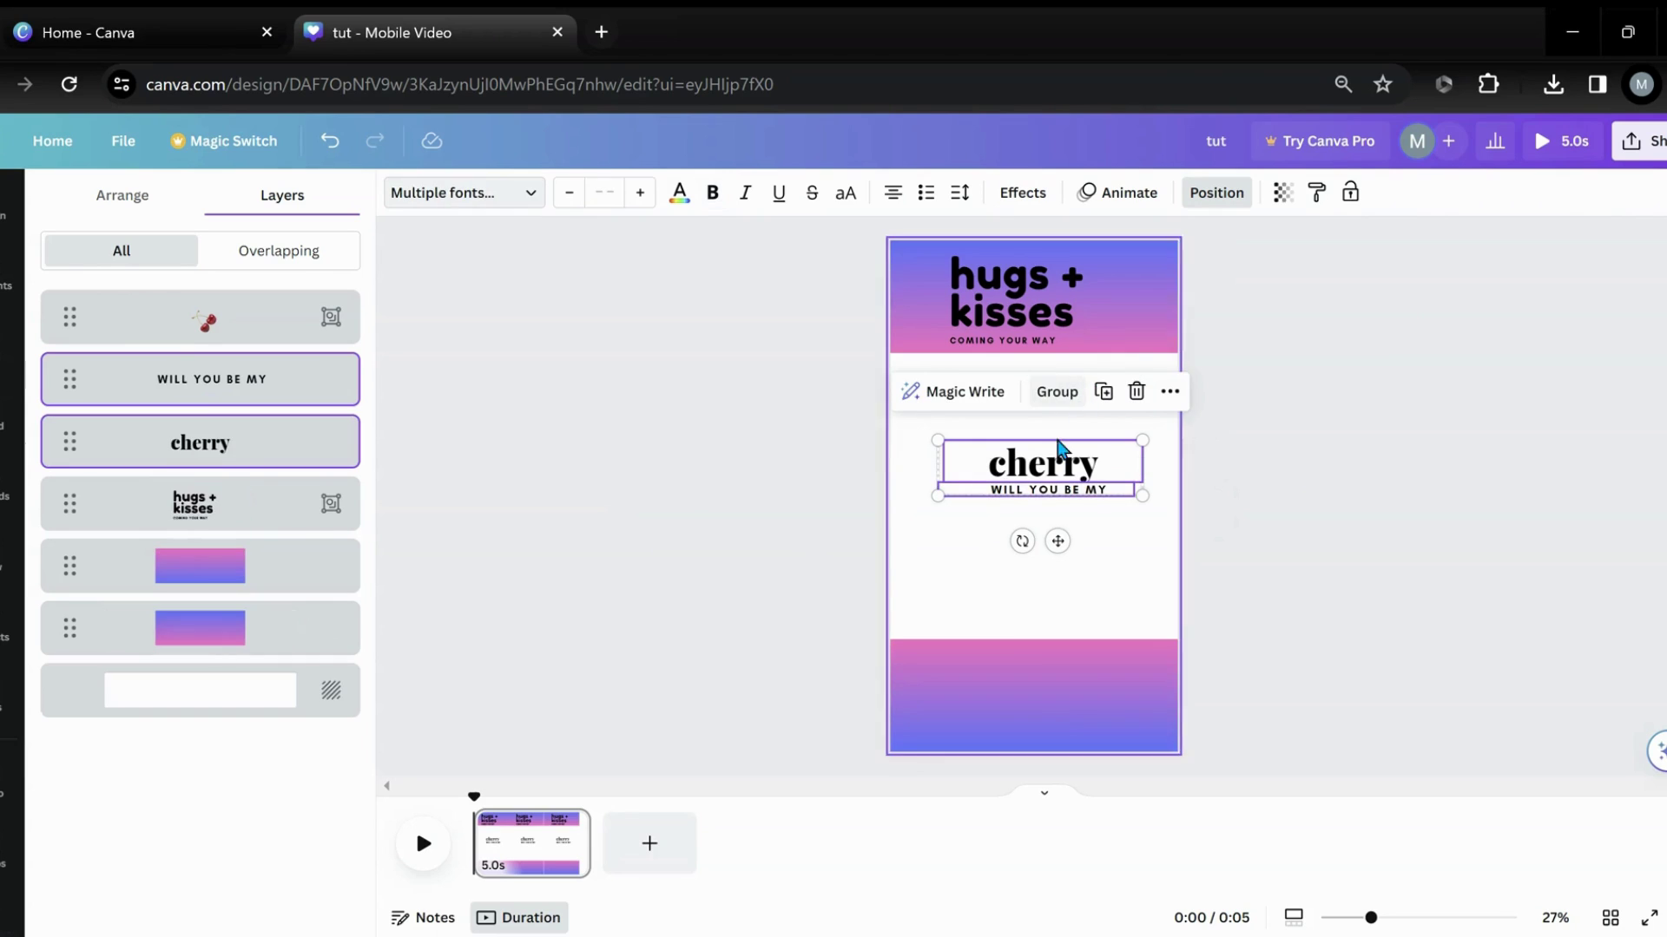
Step: Duplicate the "cherry" text, place the copy below the caption and change its word to "kiwi"
click(995, 556)
click(1014, 475)
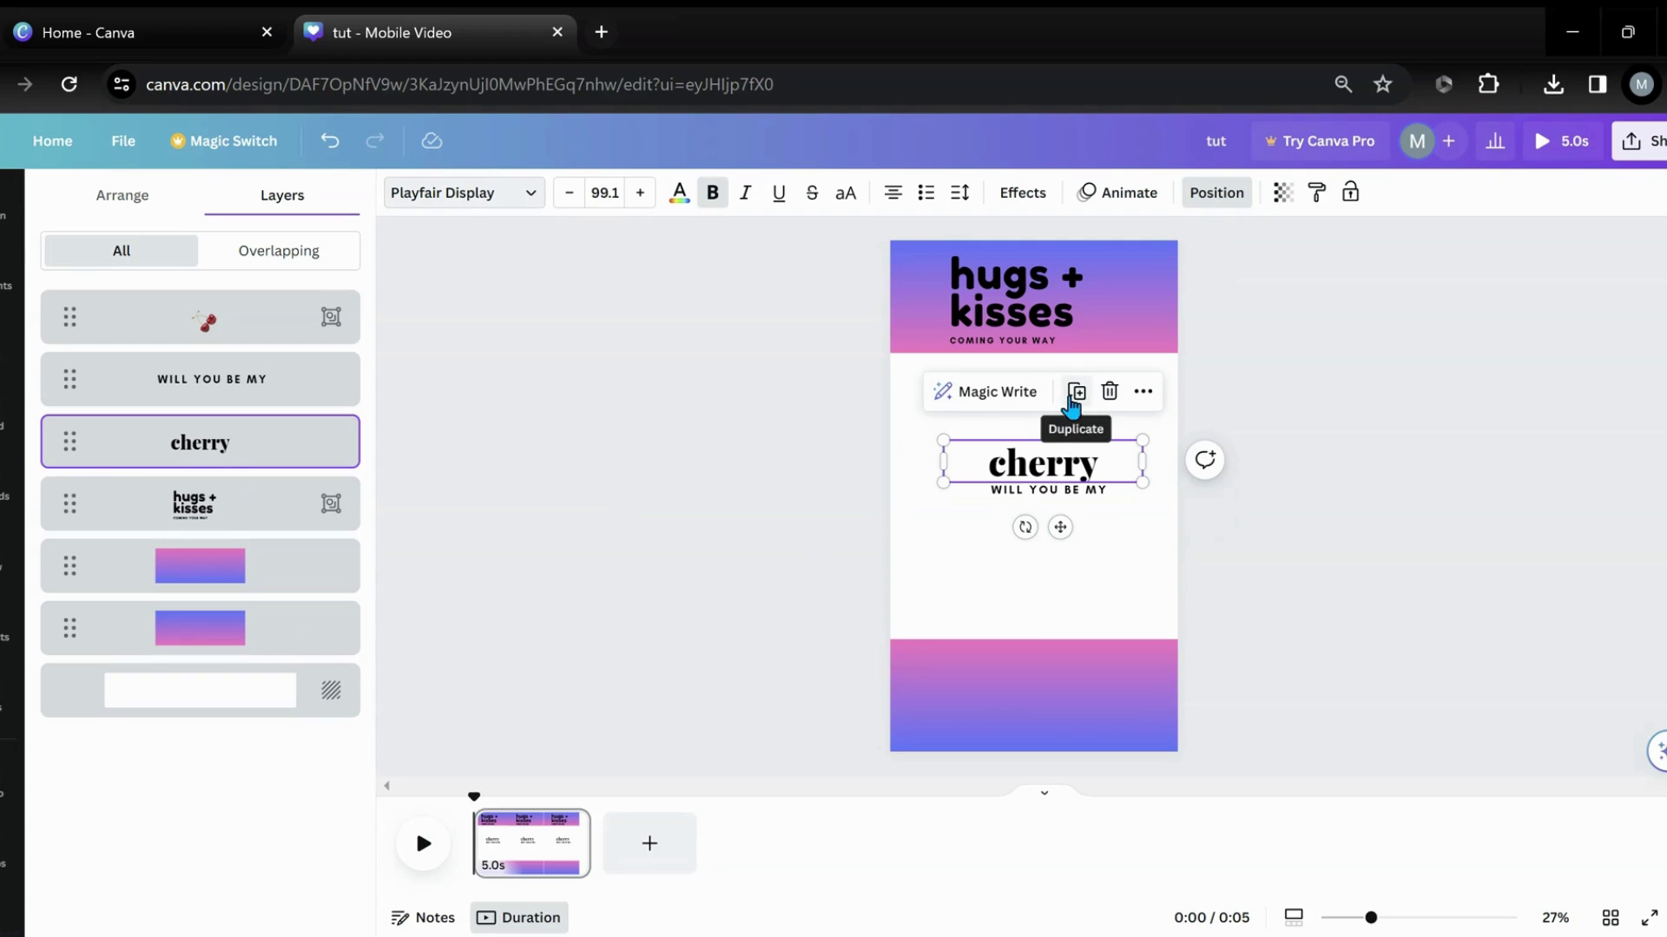
click(1076, 392)
drag(1011, 475, 997, 548)
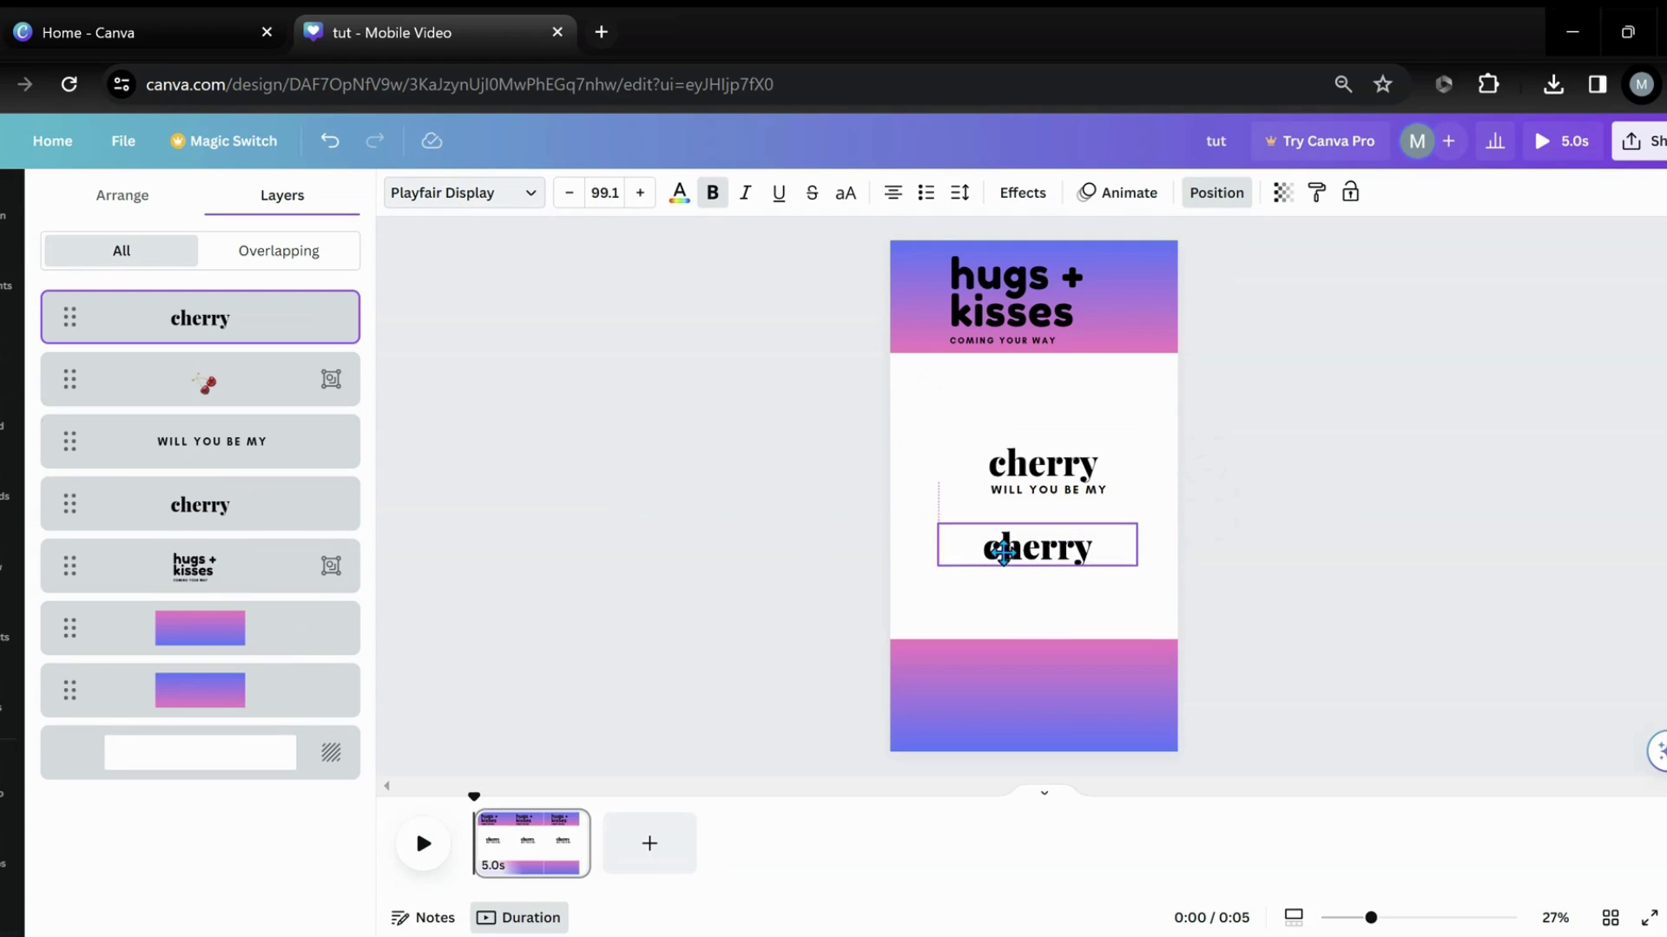
double_click(1023, 560)
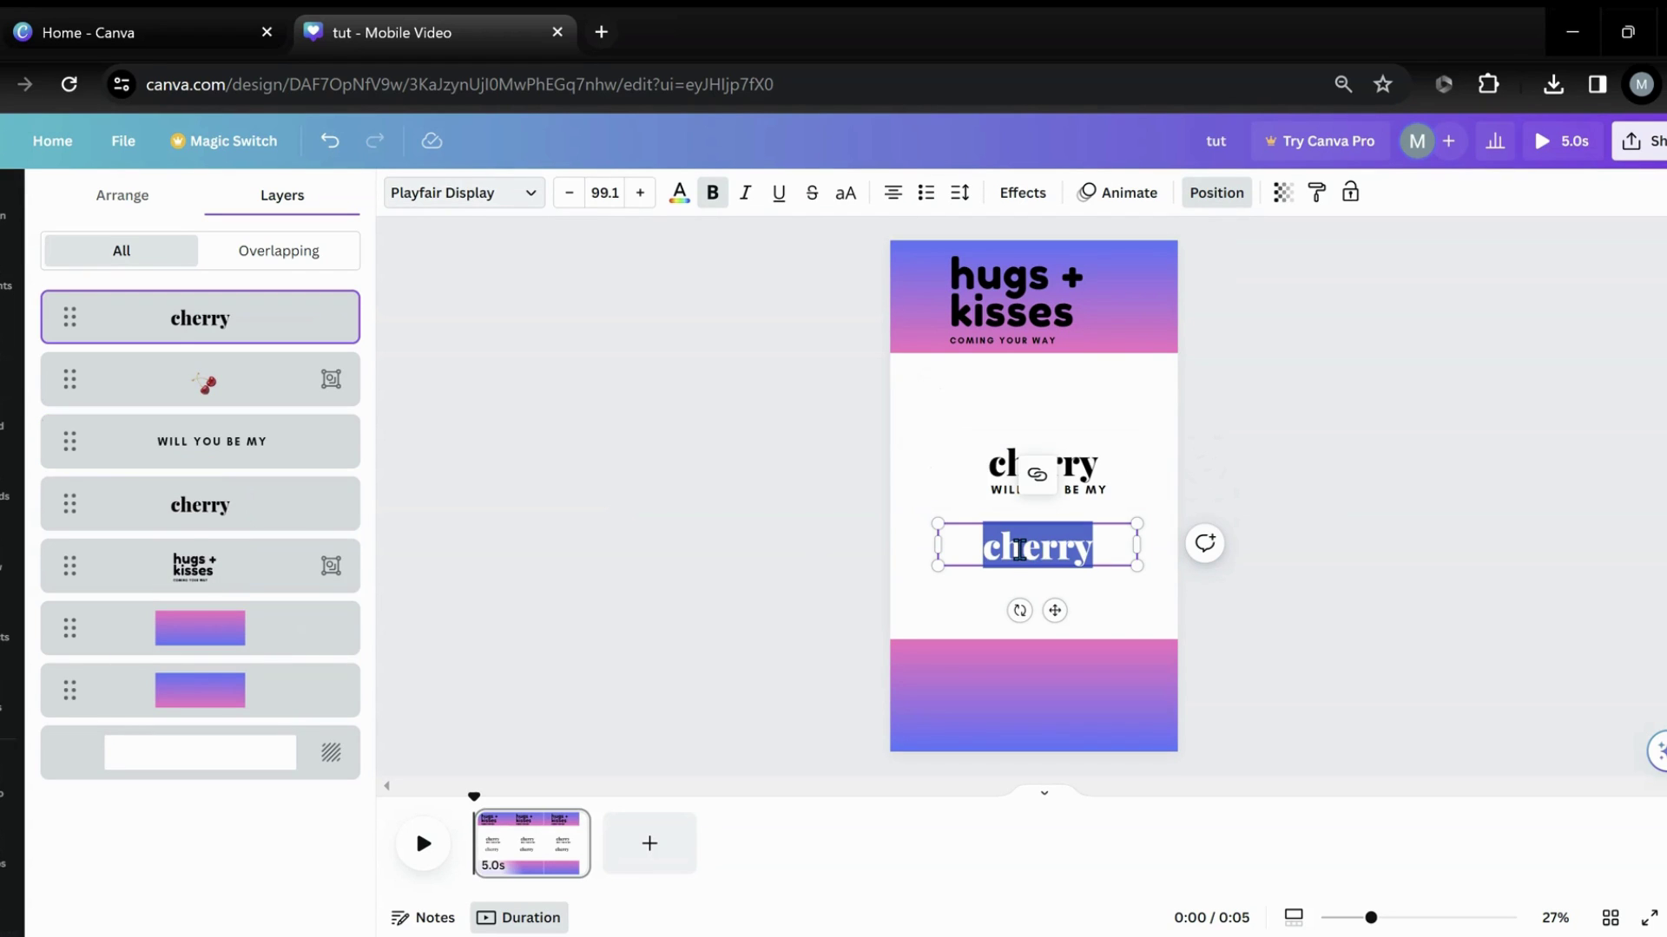
text(kiwiw)
key(BackSpace)
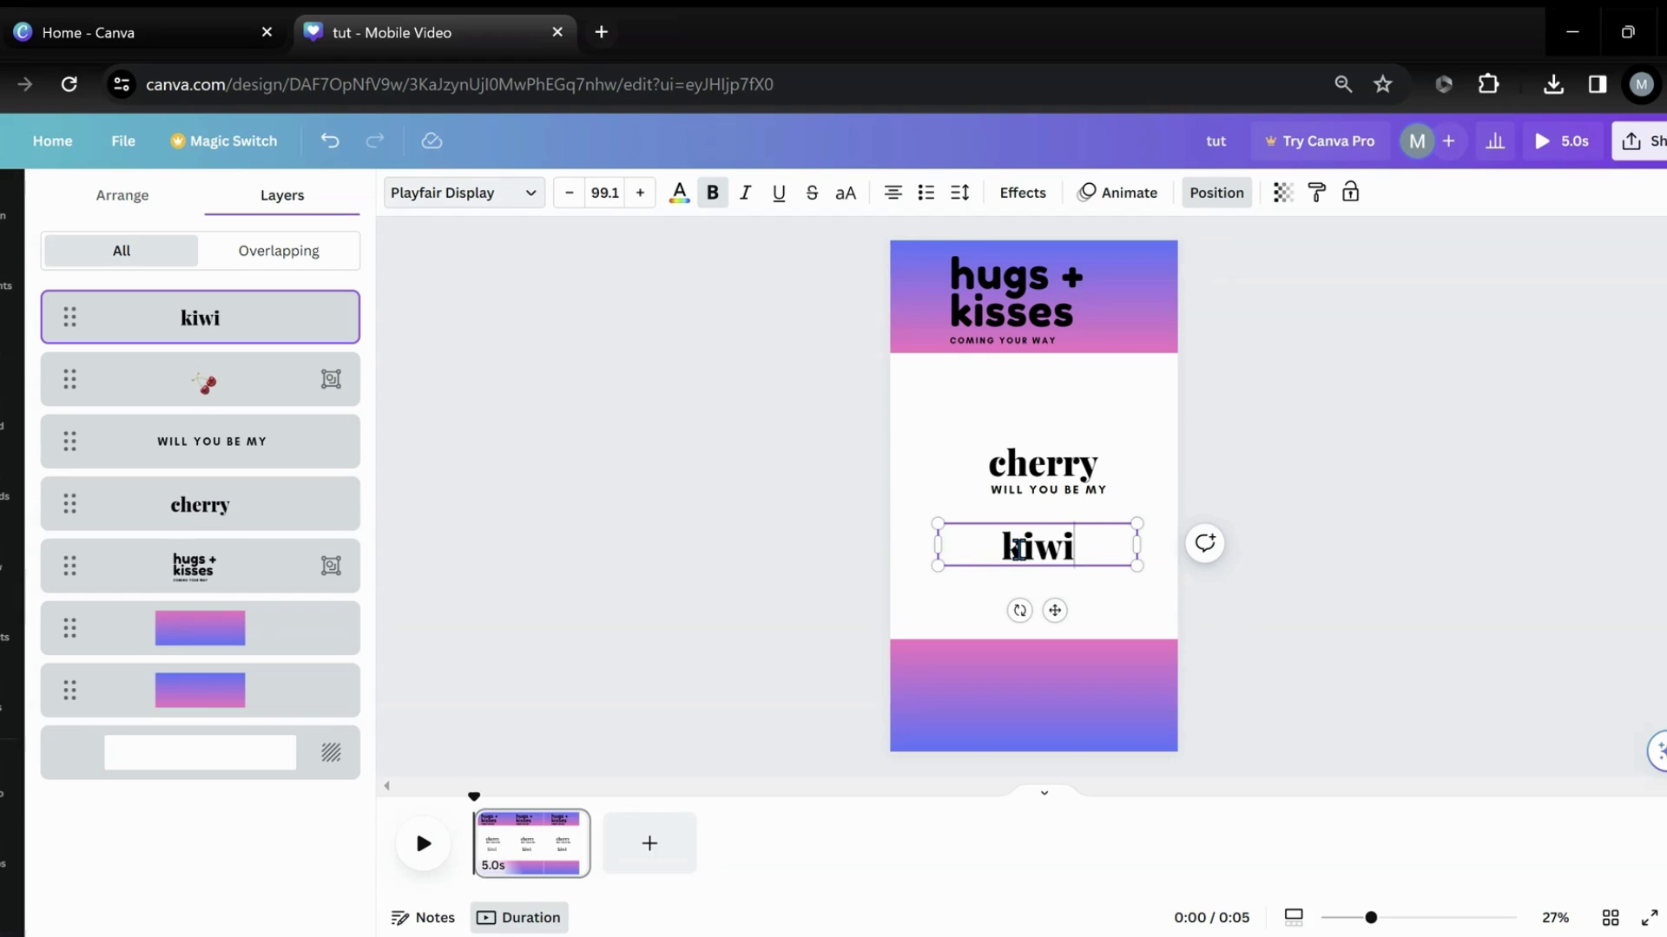
click(978, 605)
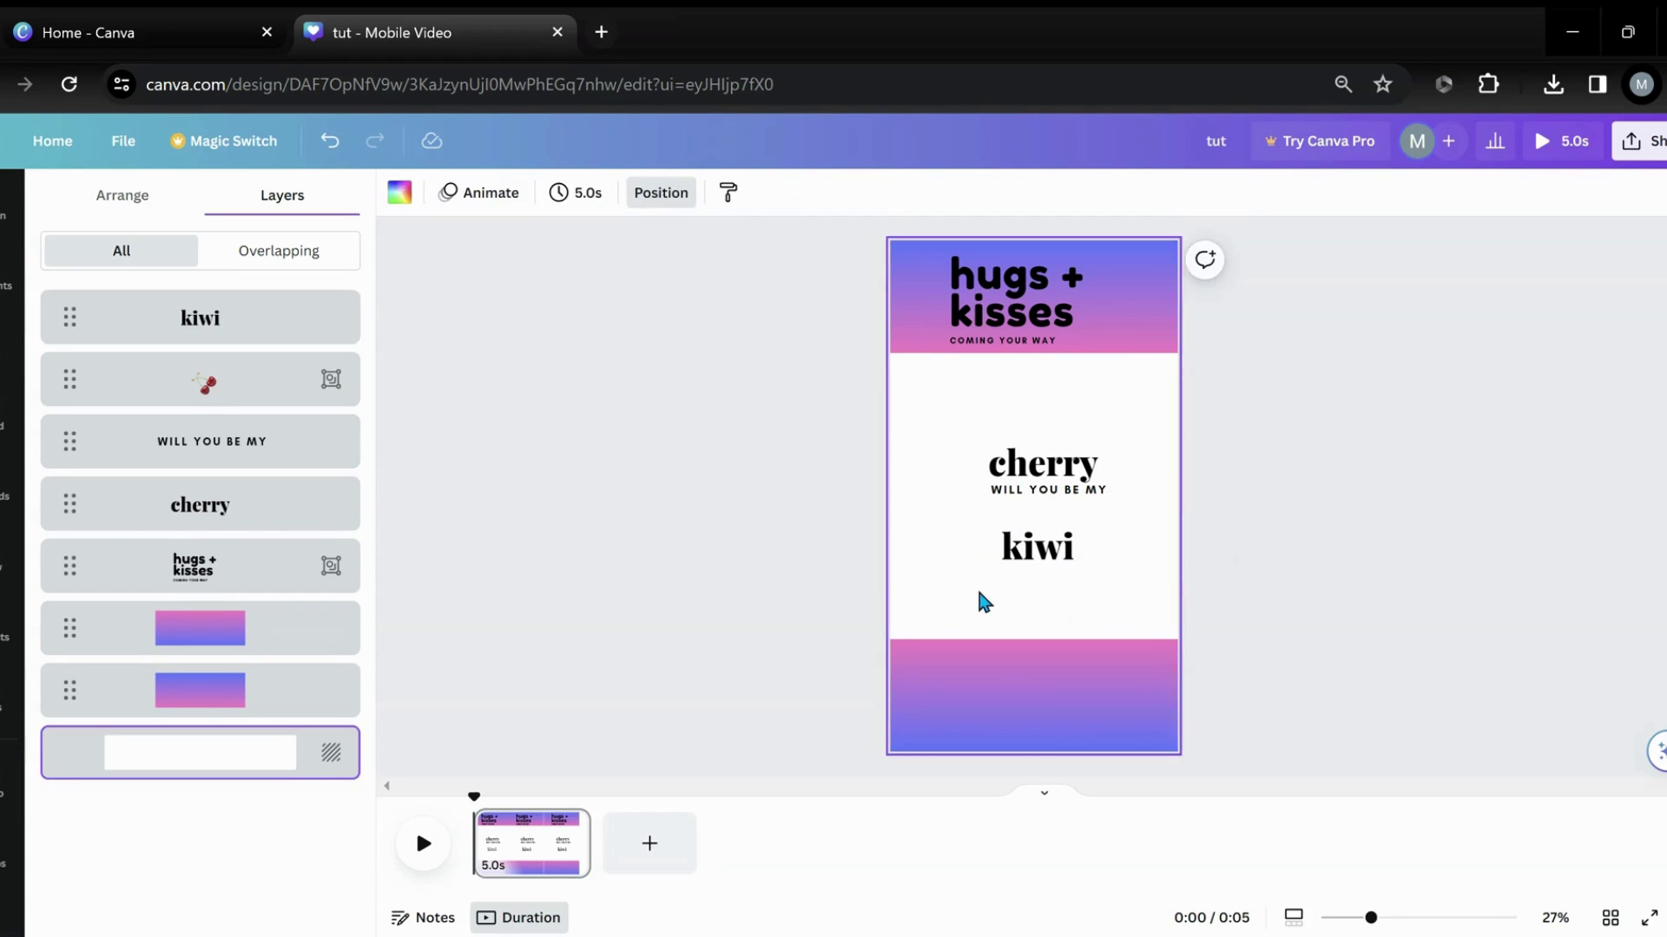
Step: Duplicate the "kiwi" text, place the copy below it and change its word to "strawberry"
click(1021, 551)
click(1071, 475)
drag(1032, 556, 1027, 608)
double_click(1063, 607)
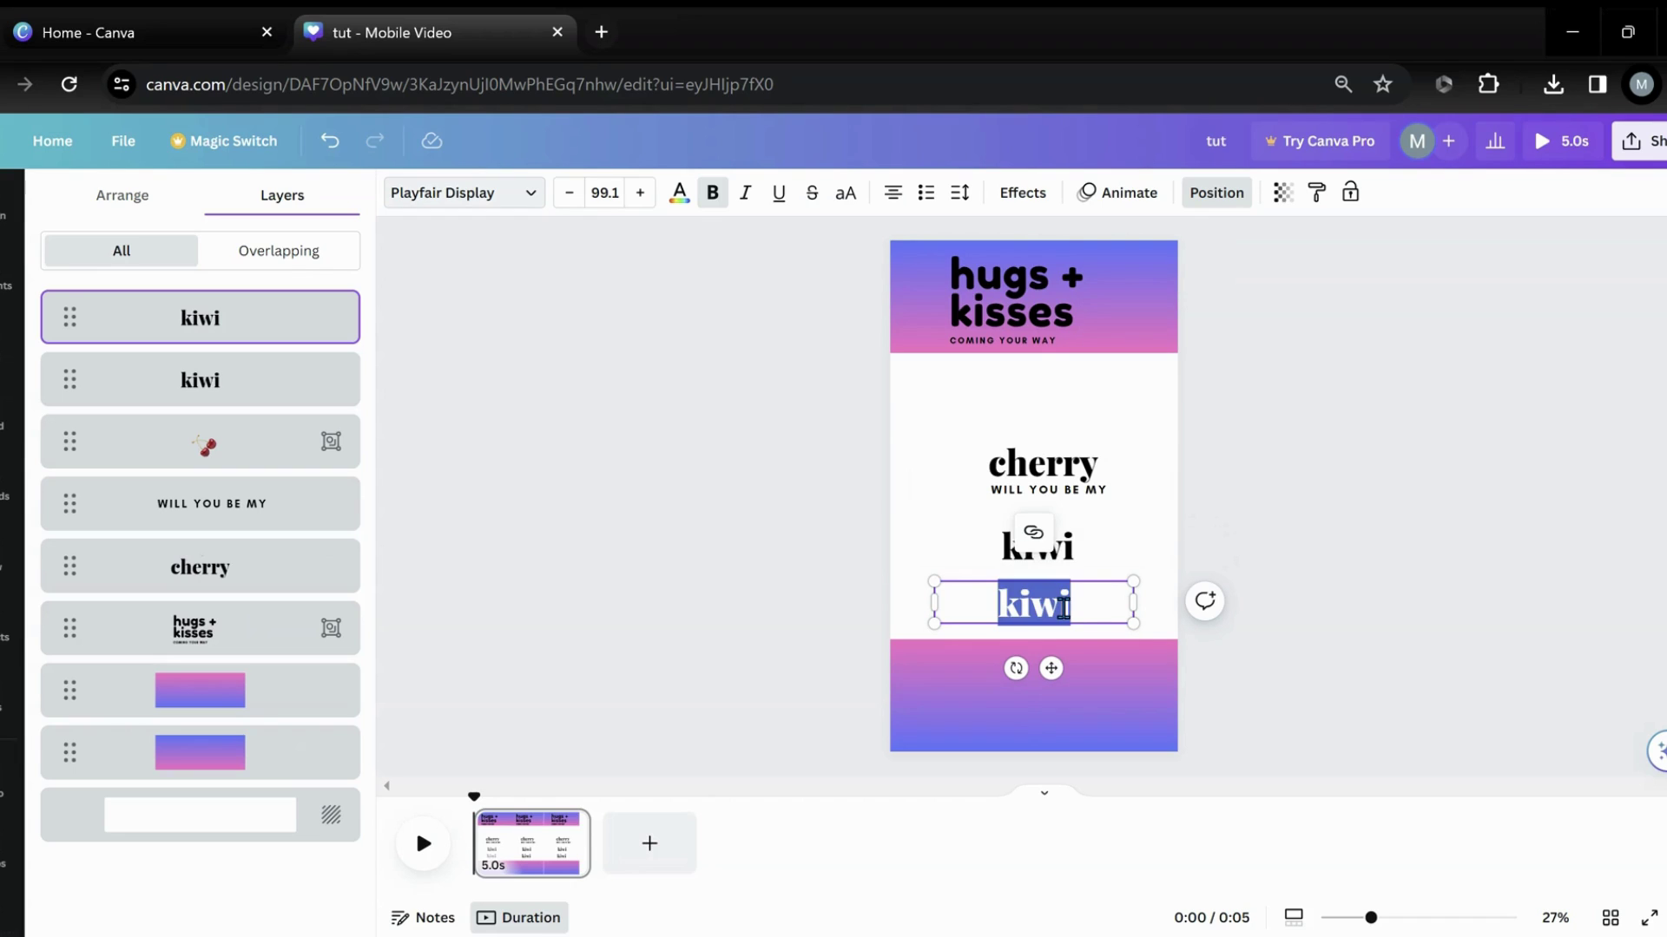
text(str)
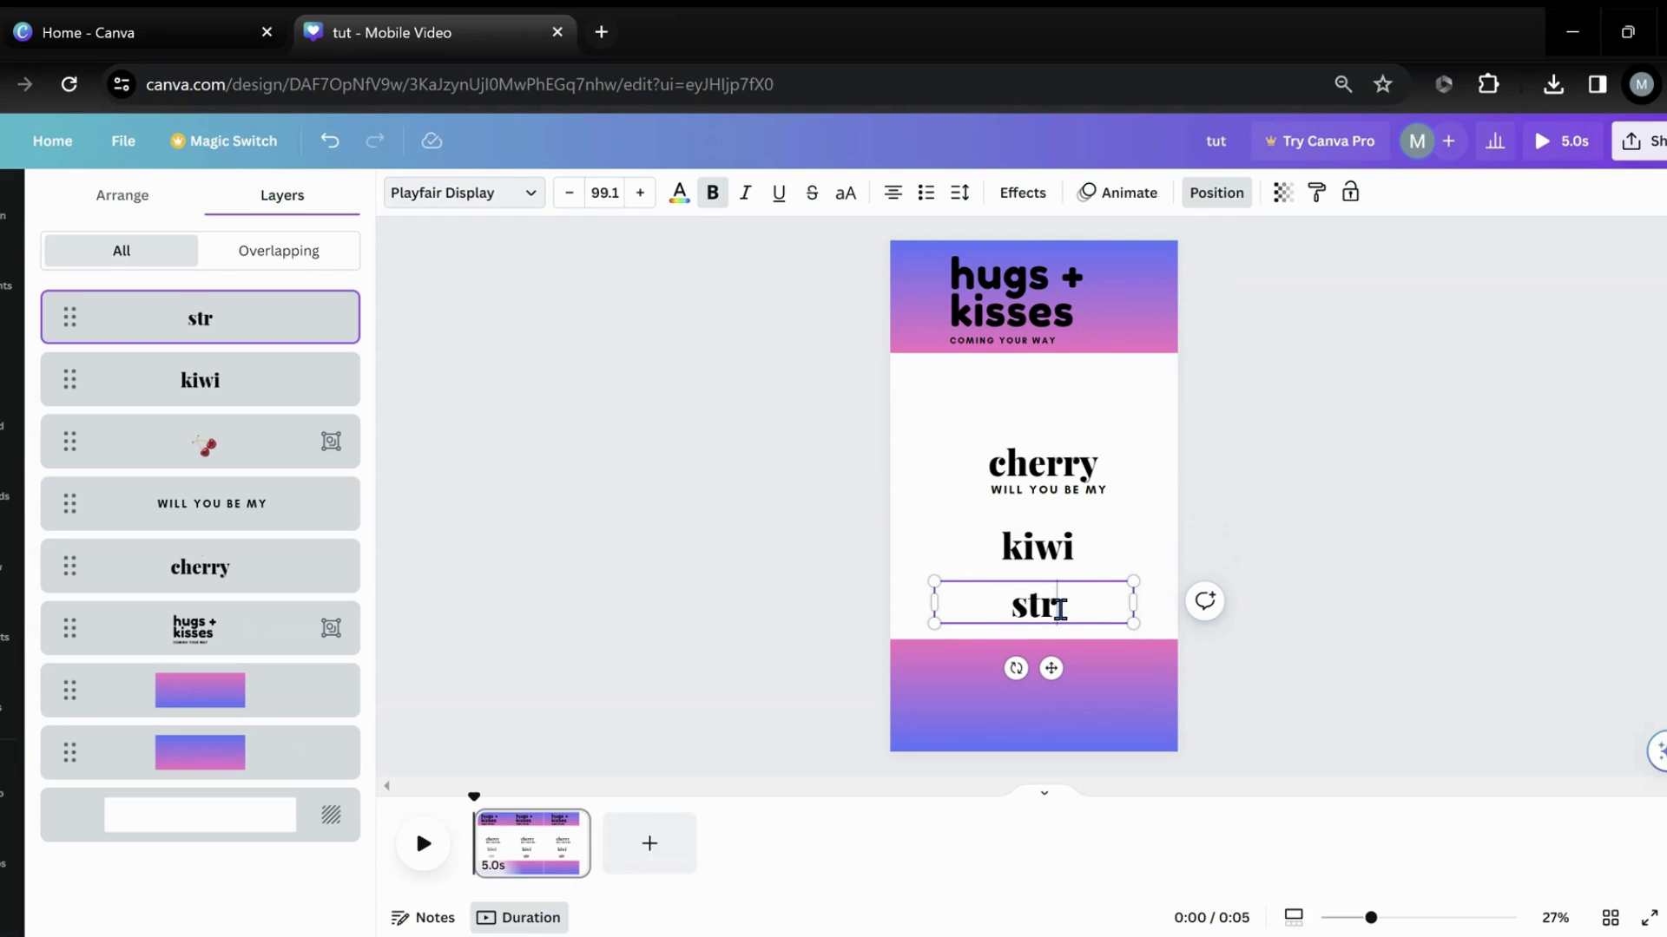
text(awbe)
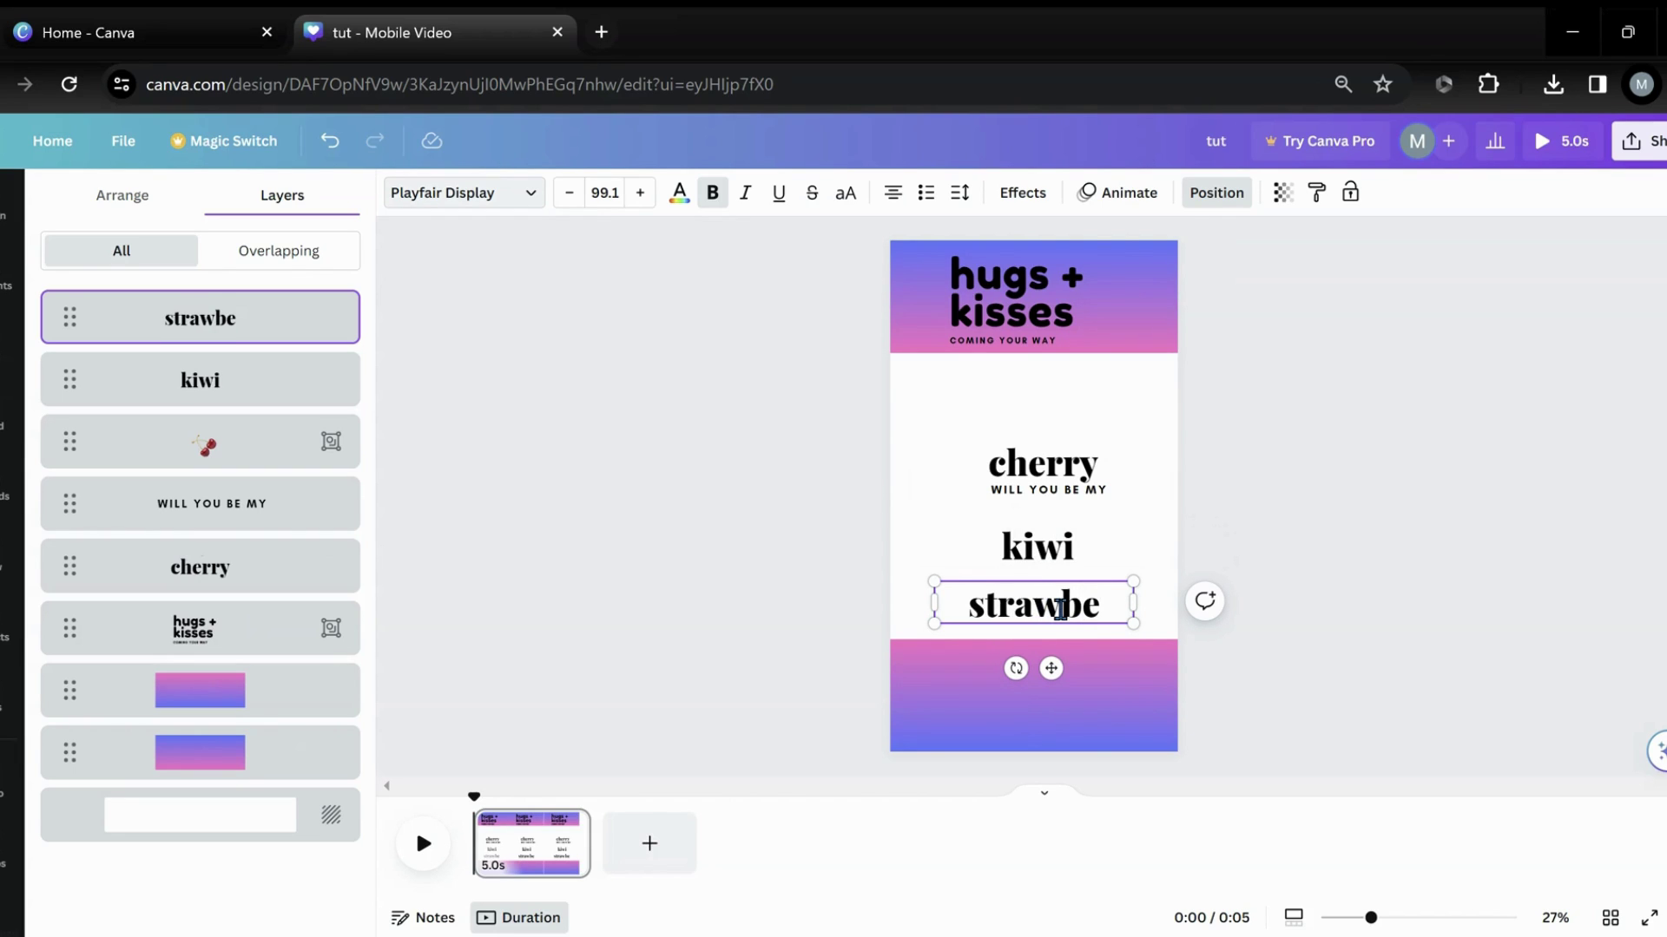
text(r)
text(ry)
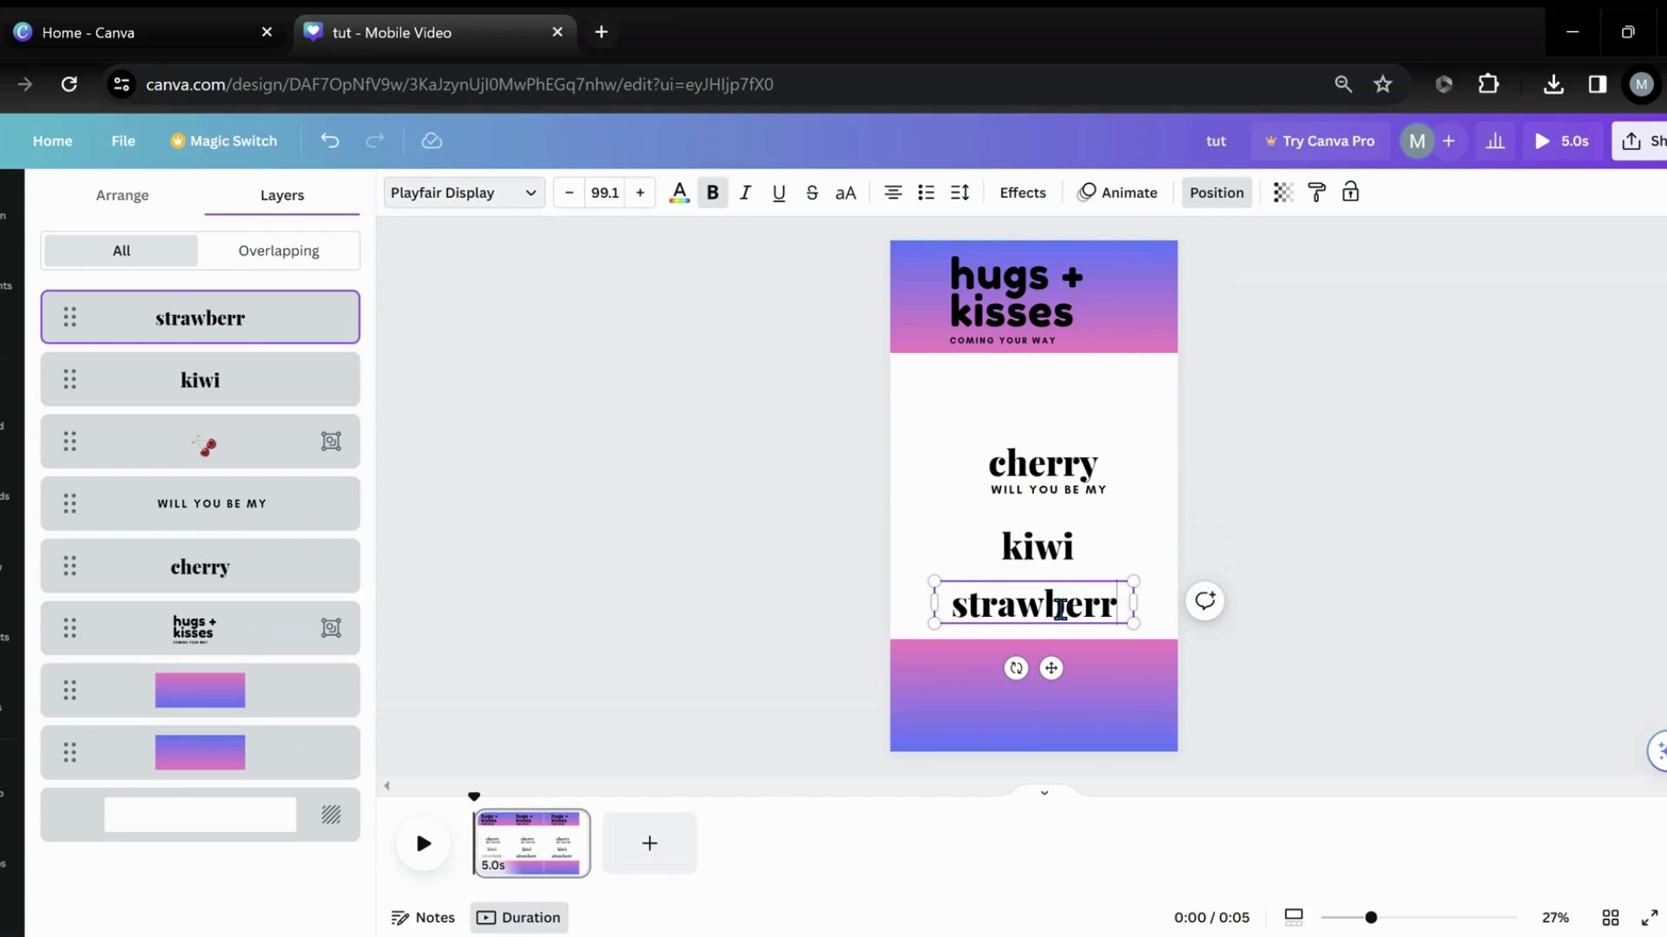
Step: Duplicate the "WILL YOU BE MY" line twice and place one copy under "kiwi" and one under "strawberry"
click(1039, 491)
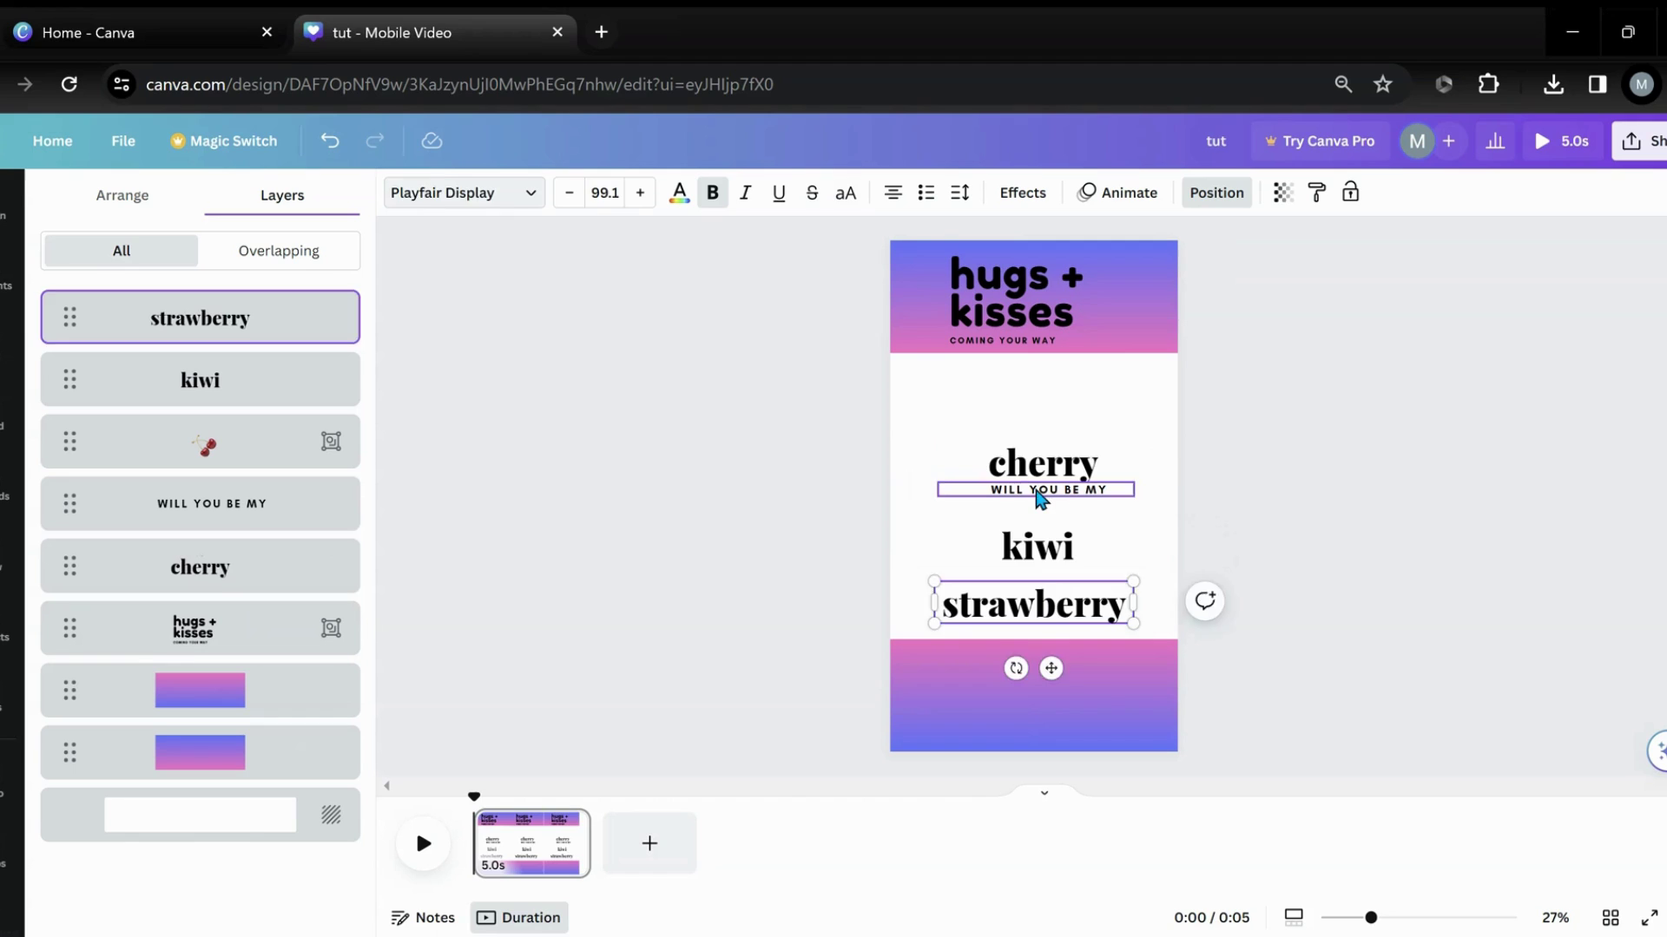
click(1068, 441)
drag(1052, 492, 1055, 572)
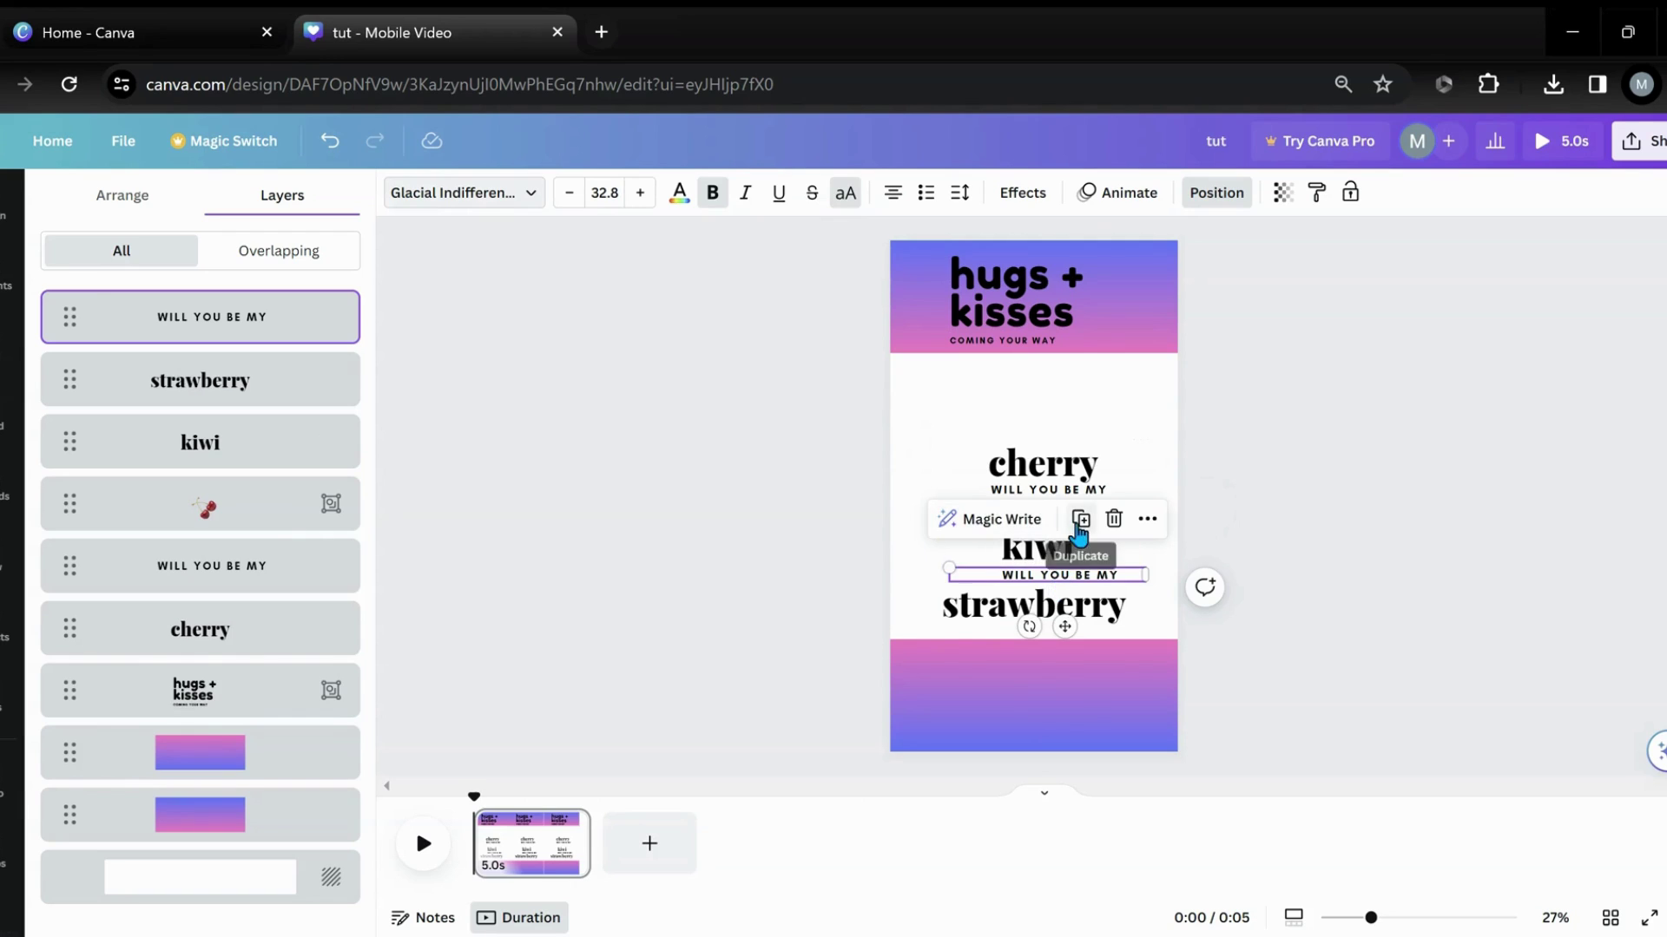
click(1078, 523)
drag(1053, 664, 982, 623)
Step: Widen the "strawberry" text box and shift it left so the word lines up with the start of its tagline
click(953, 618)
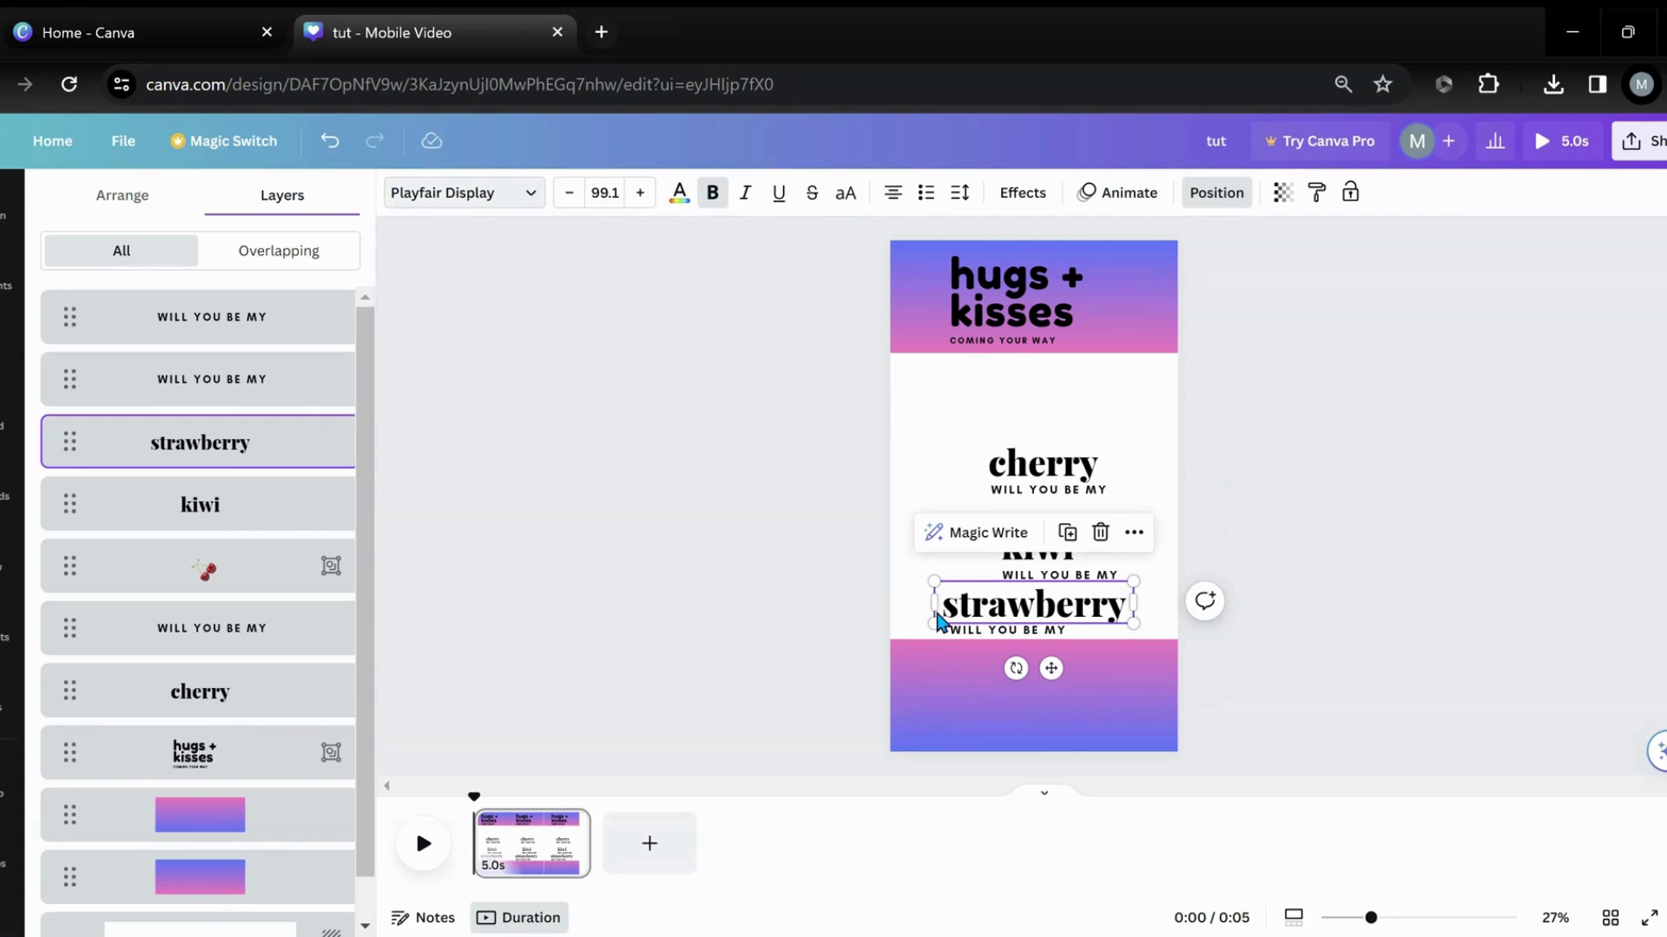
click(942, 607)
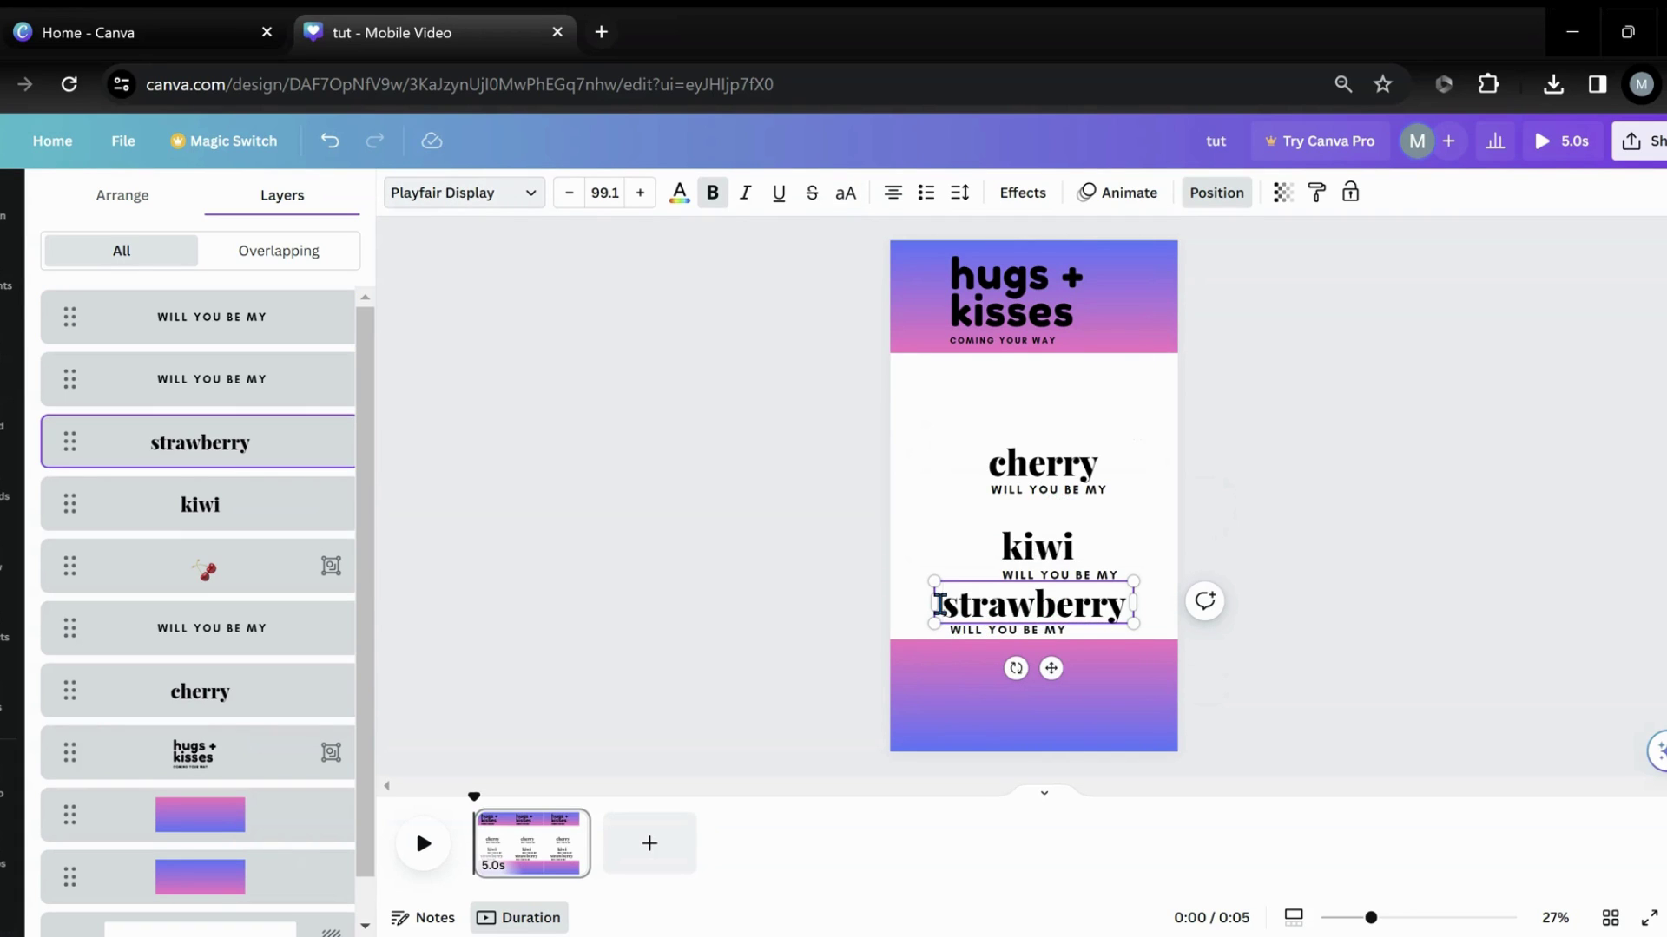
key(Return)
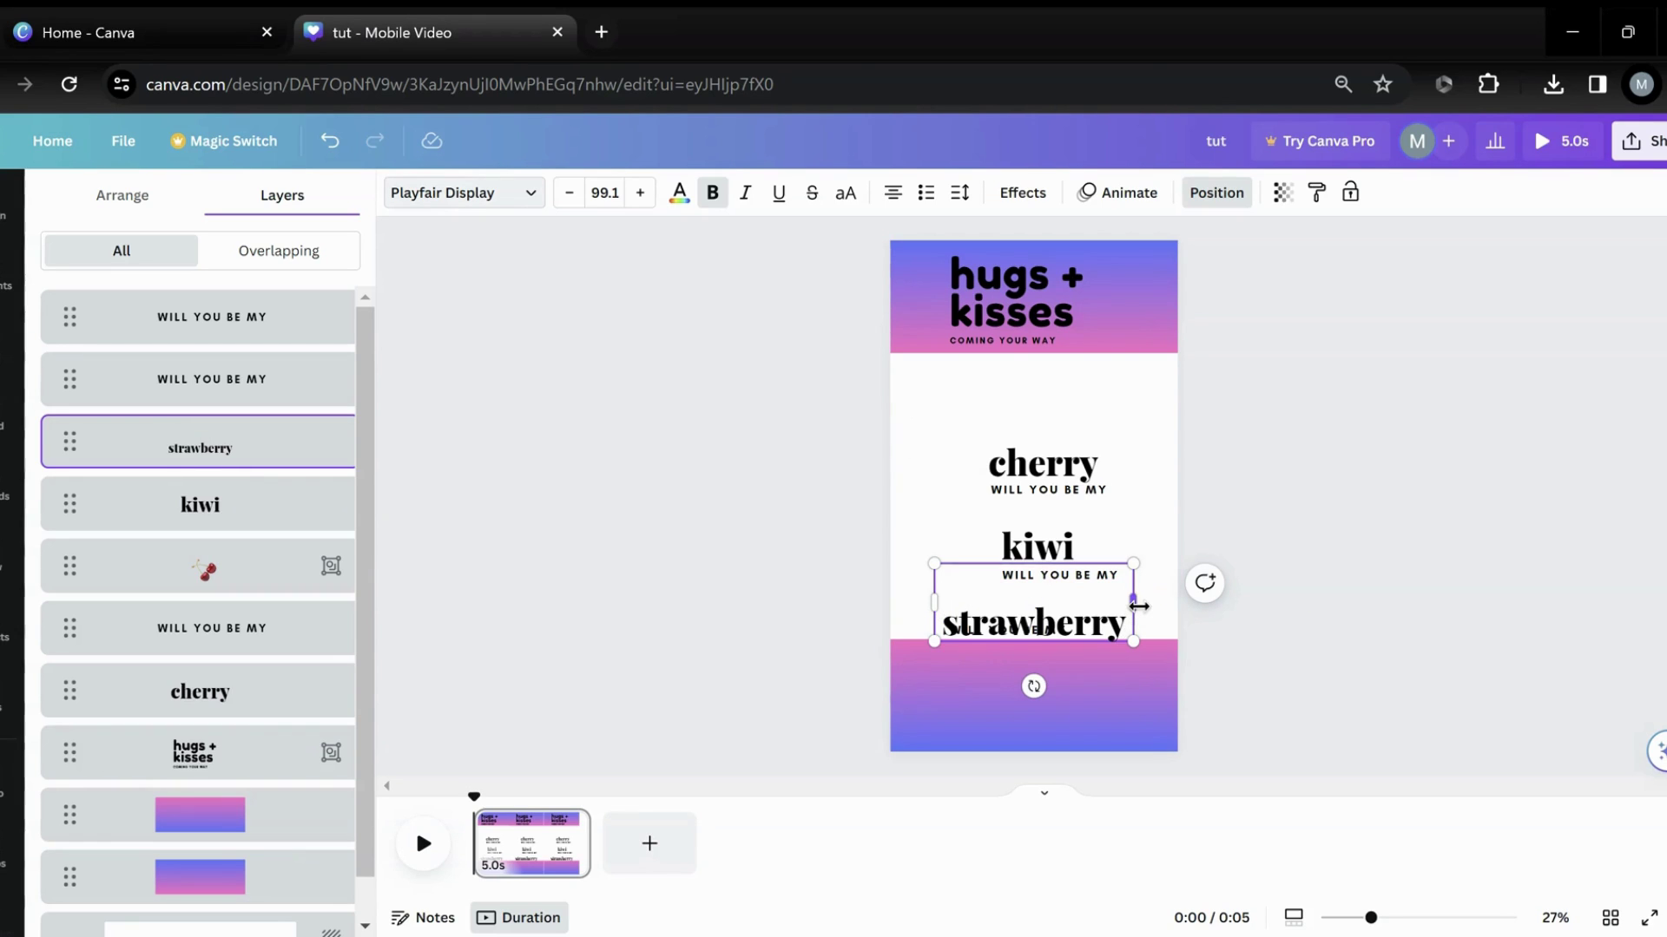
drag(1138, 606, 1177, 600)
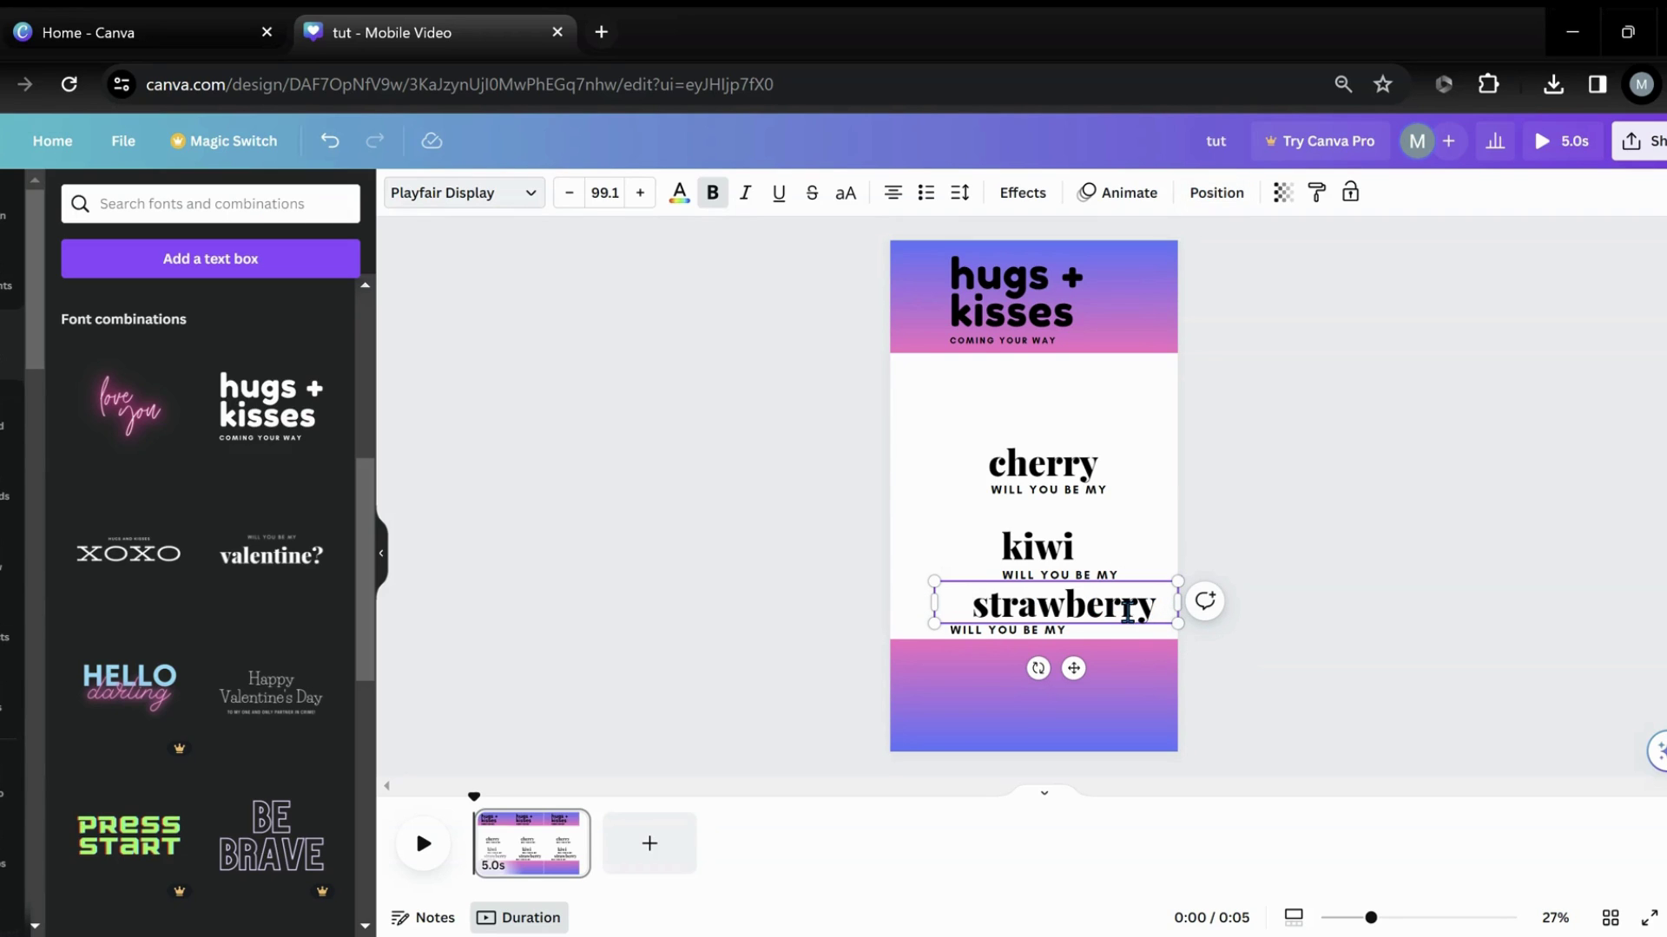
click(904, 556)
drag(1041, 612, 1012, 603)
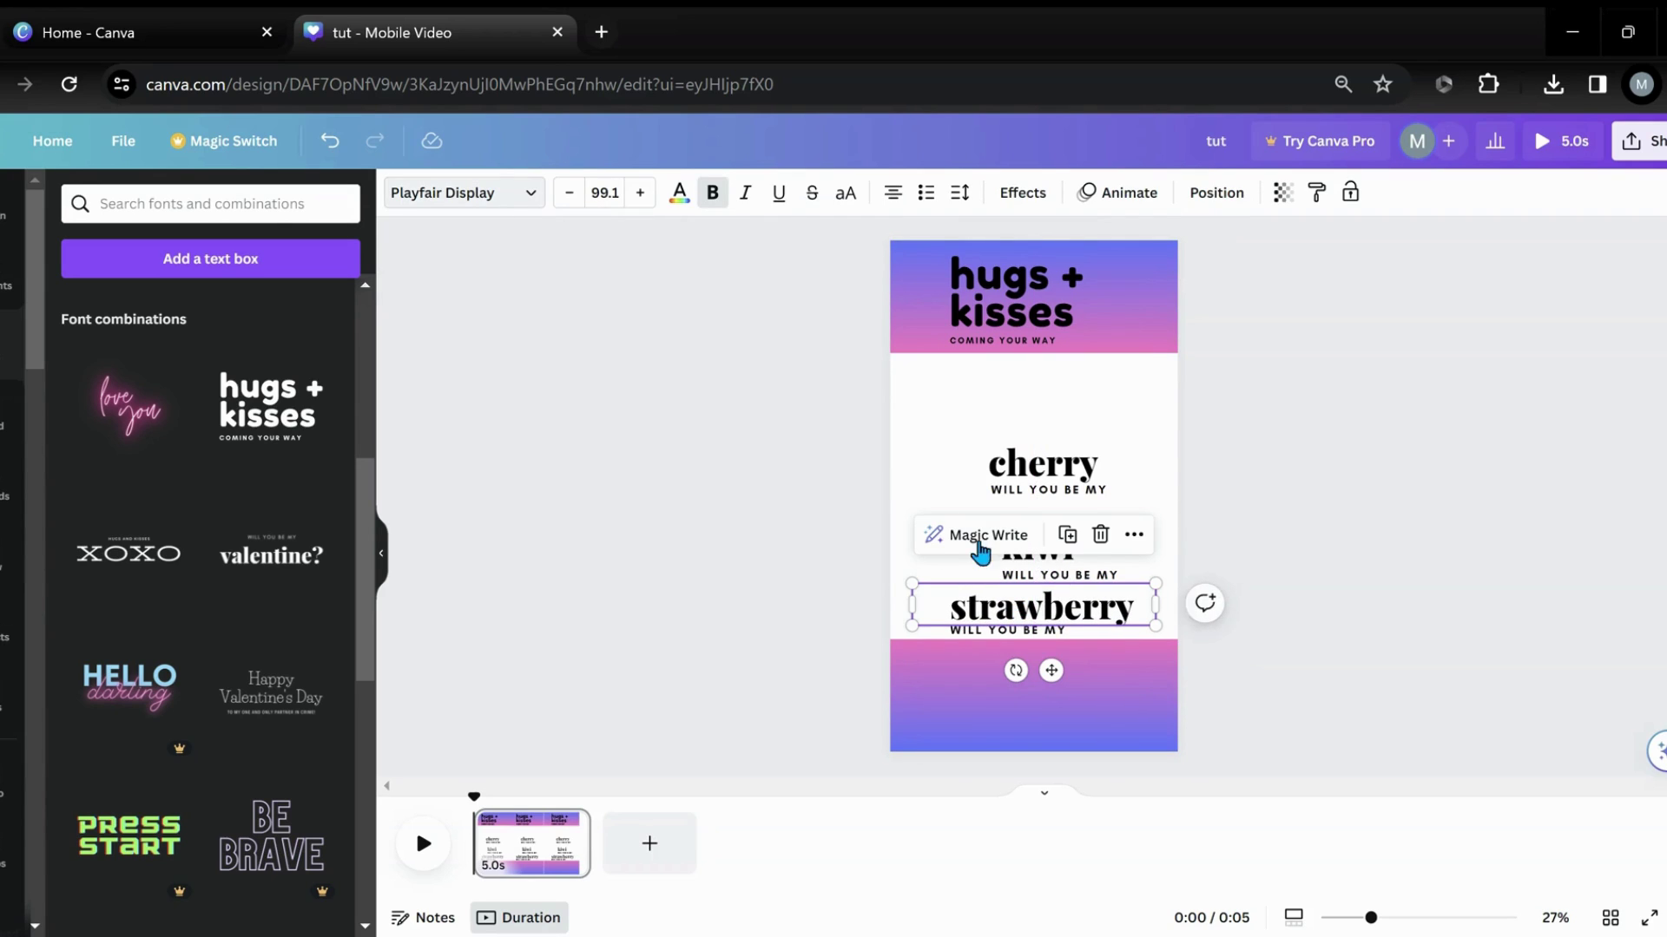
Step: Group each fruit name, "cherry", "kiwi" and "strawberry", with the "WILL YOU BE MY" line below it
drag(964, 418, 1004, 483)
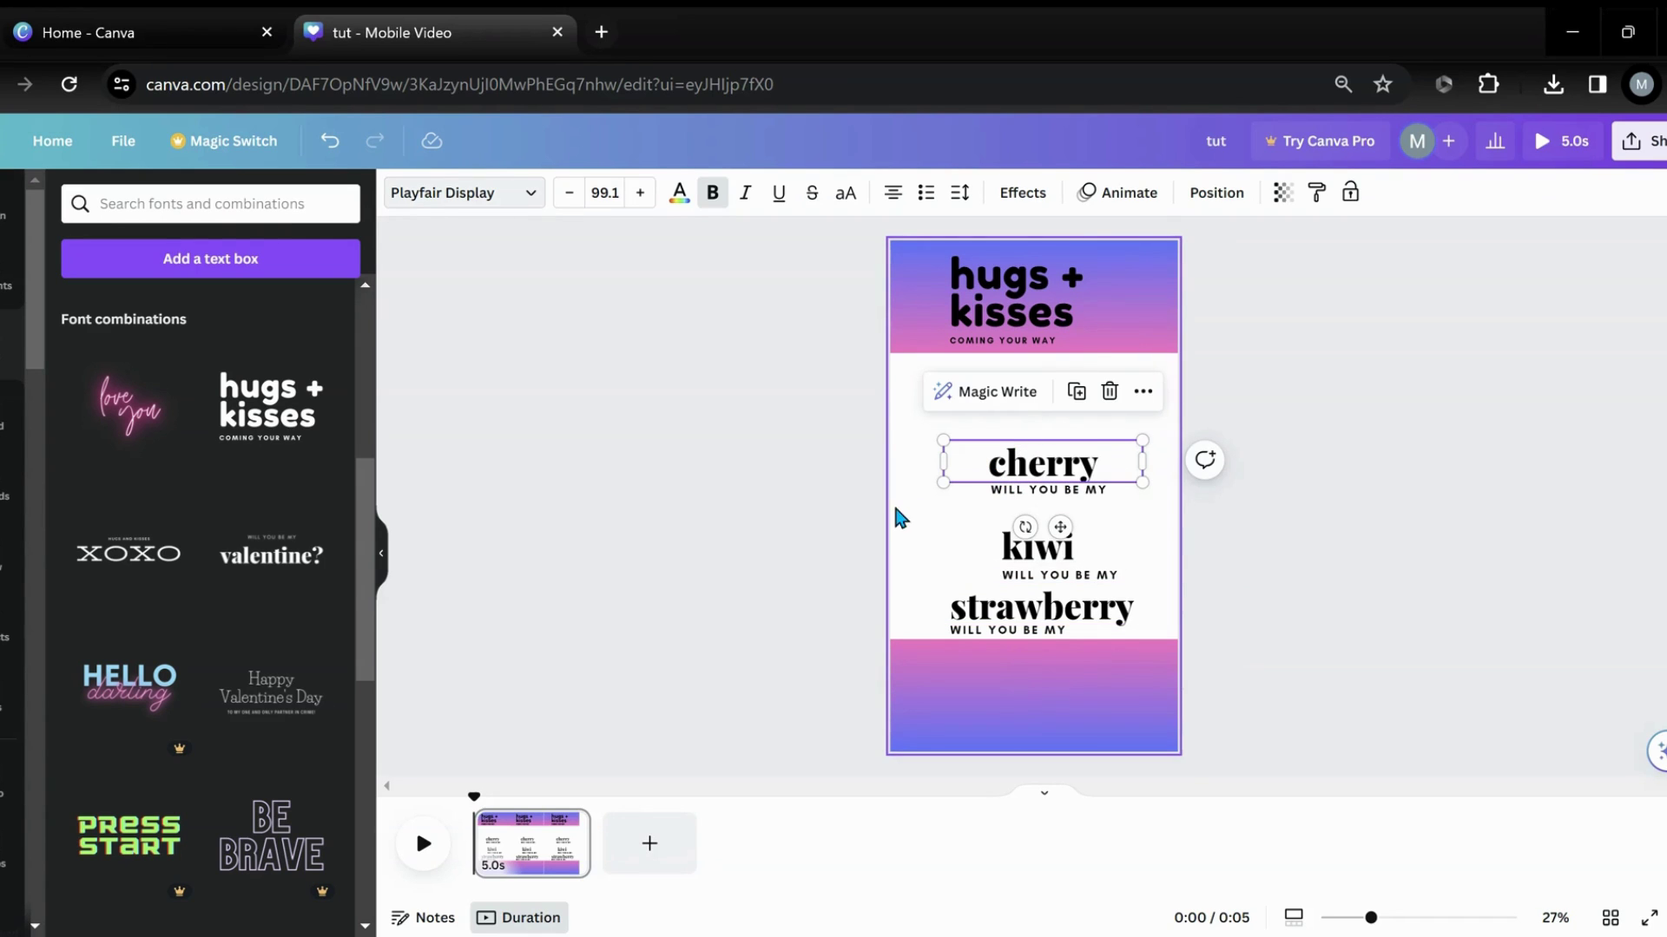
click(900, 517)
drag(938, 432, 1005, 497)
click(1056, 391)
click(960, 546)
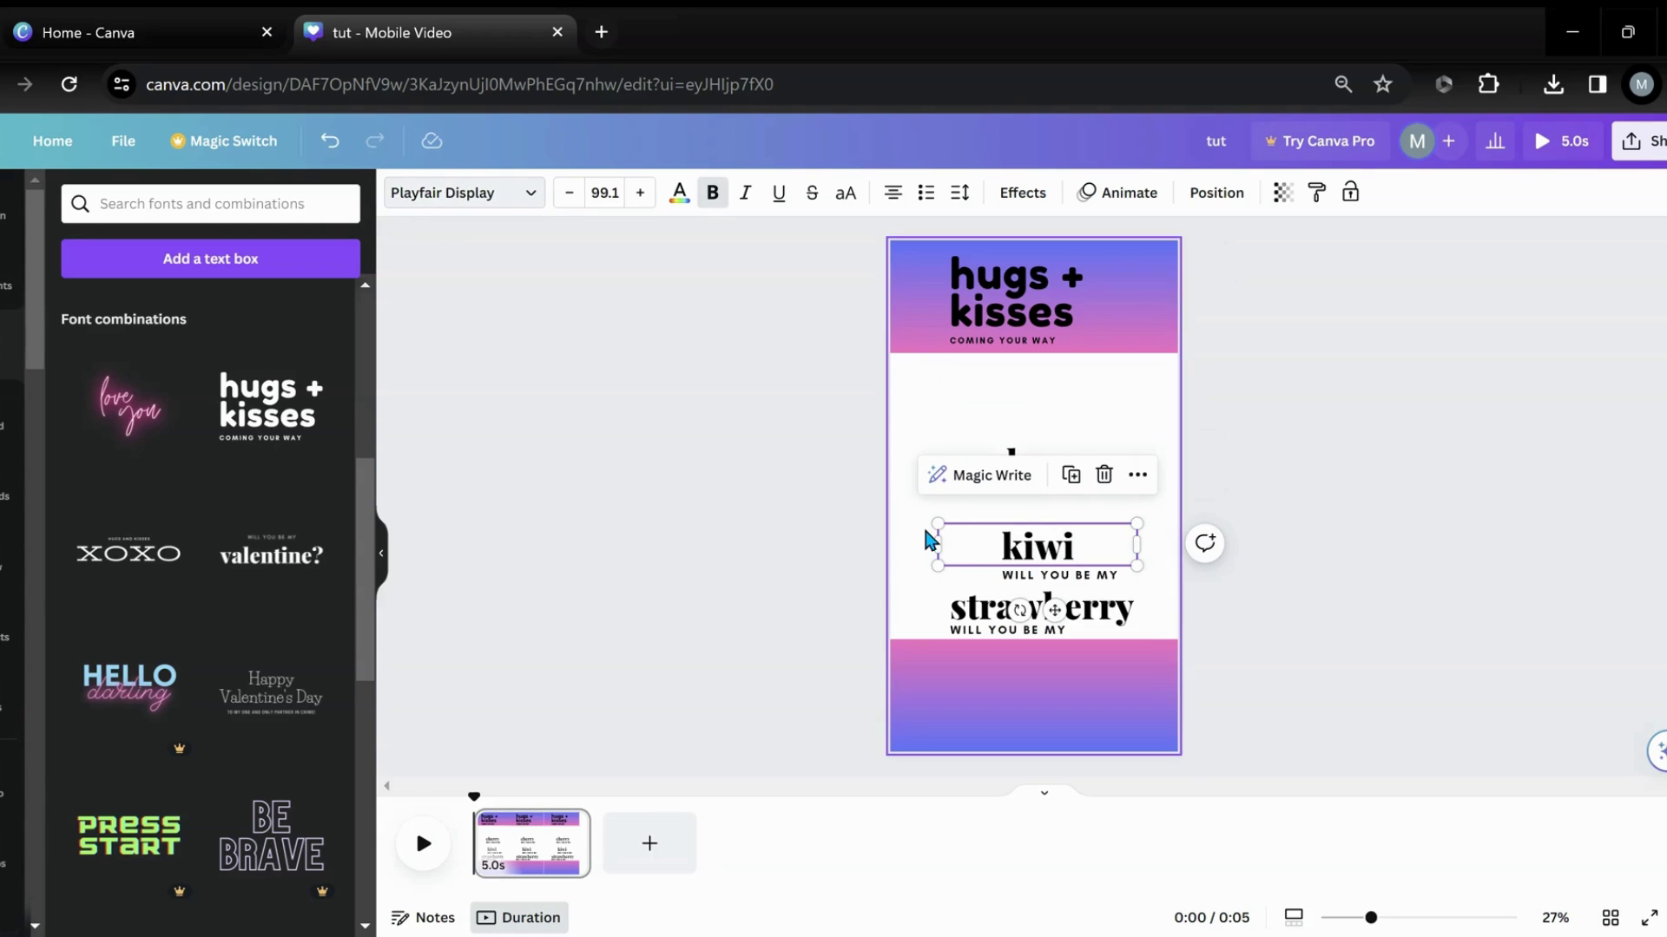
drag(917, 516, 1000, 578)
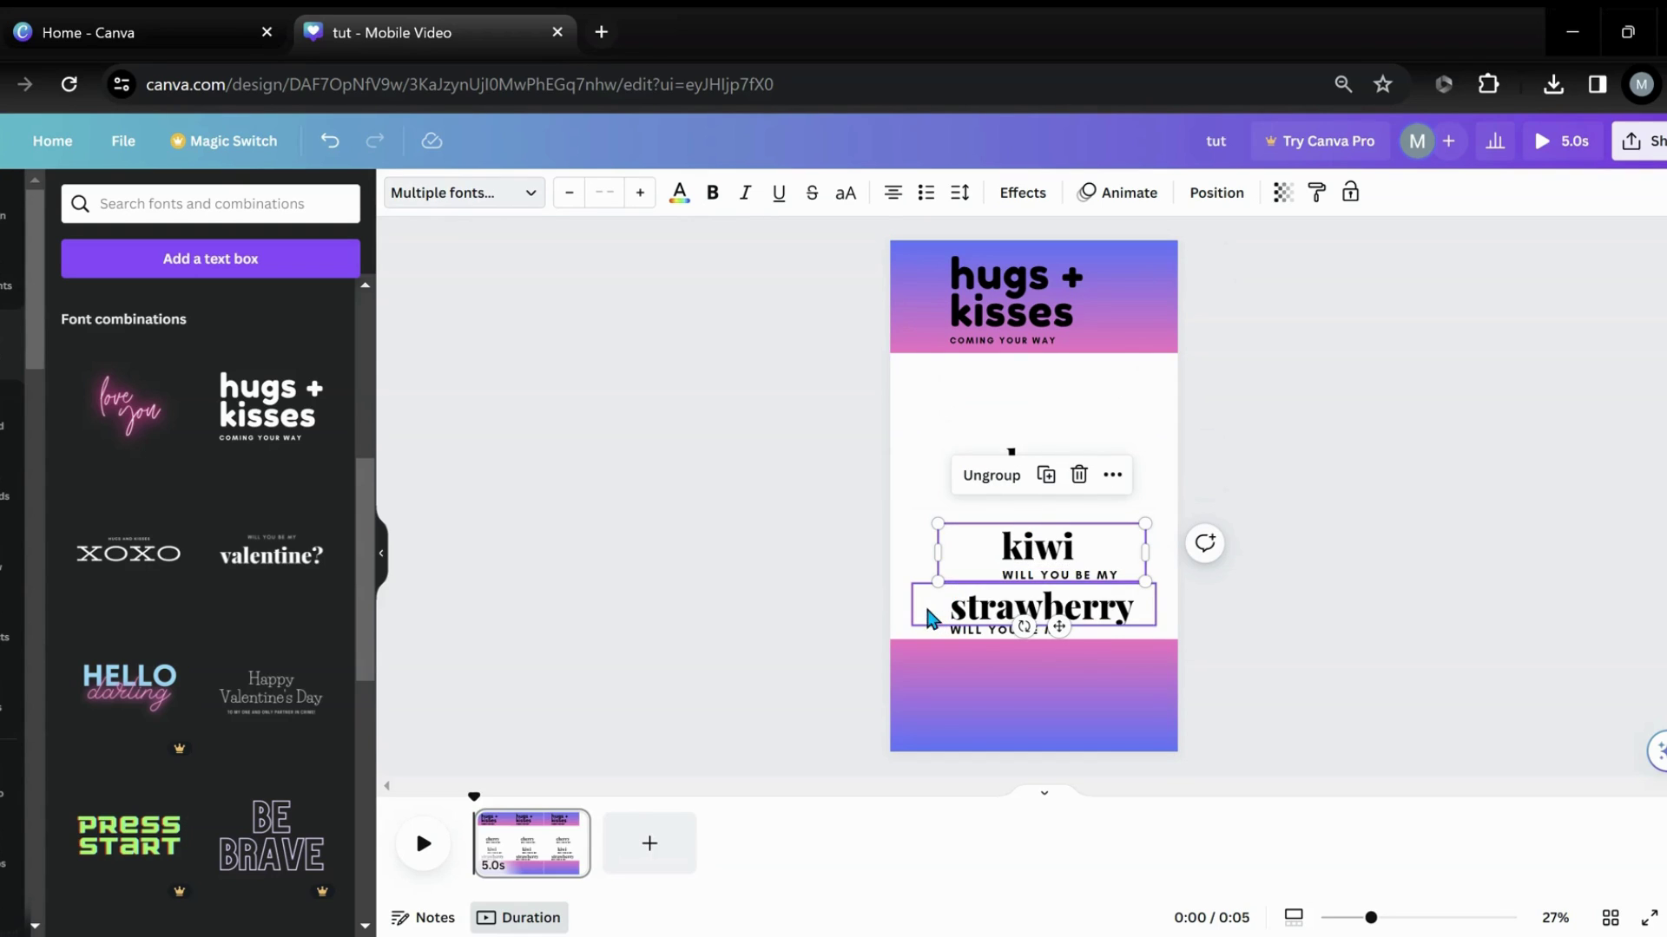
click(913, 575)
drag(903, 599, 1094, 647)
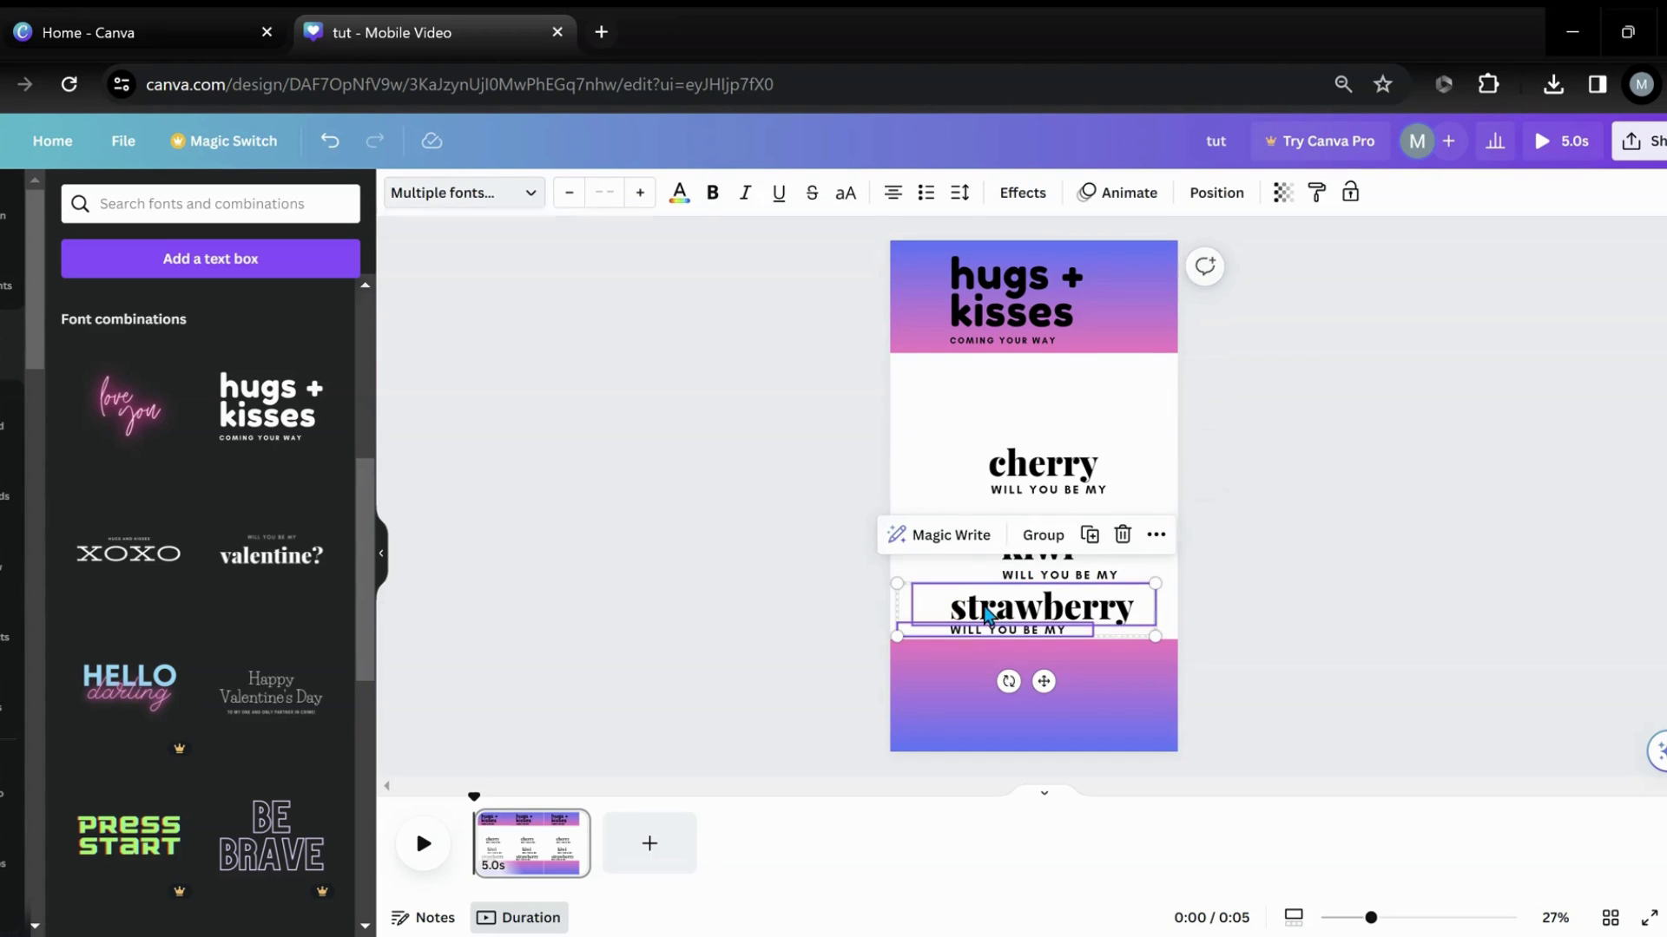
Step: Move the cherry, kiwi and strawberry caption groups off the page's right edge
drag(1043, 463, 1242, 495)
drag(1059, 565, 1242, 510)
drag(1034, 632, 1262, 535)
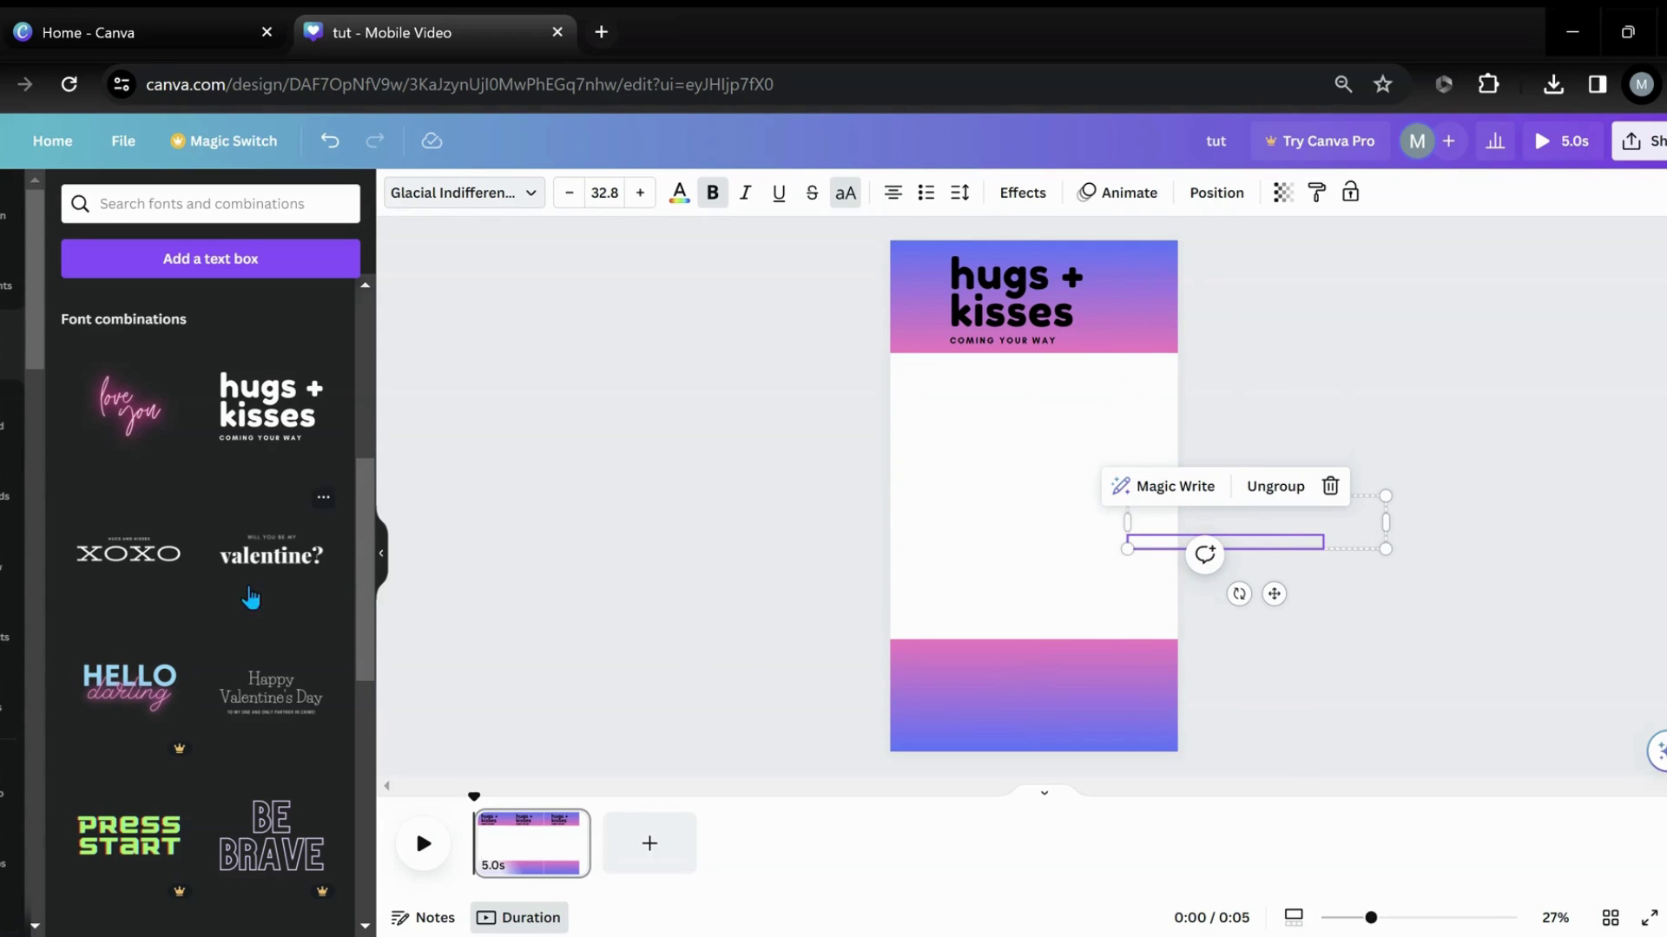
Step: Add the kiwi photo and the strawberry photo from the recently used elements to the page
click(9, 274)
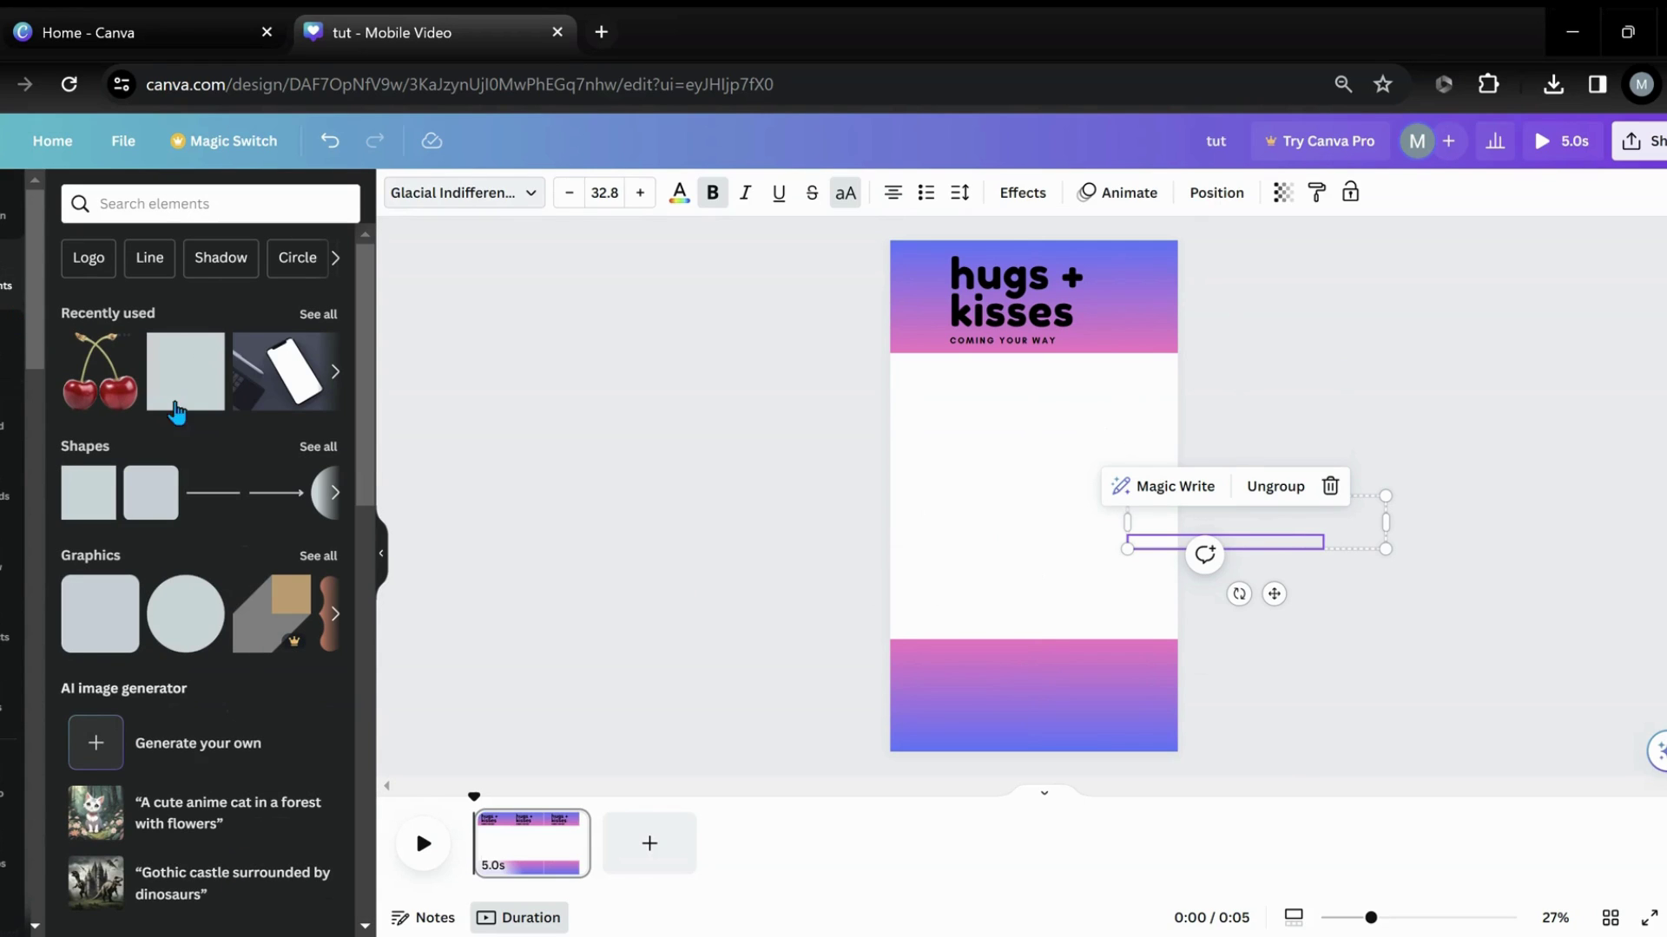
click(319, 314)
scroll(260, 452, down, 5)
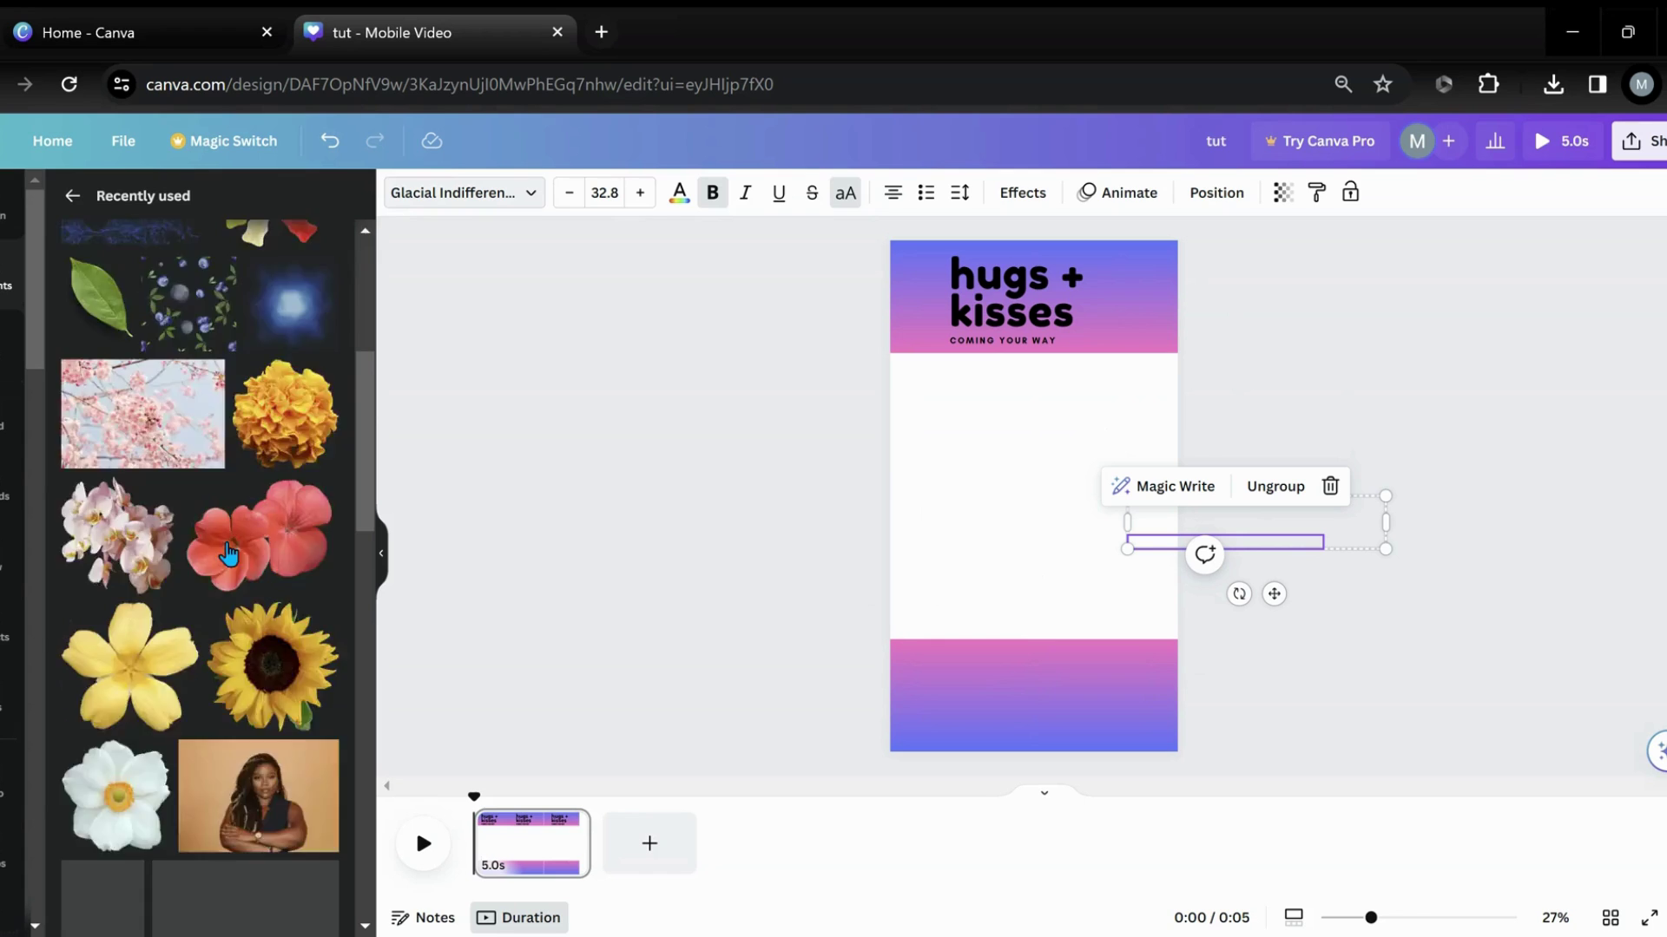
scroll(232, 553, down, 10)
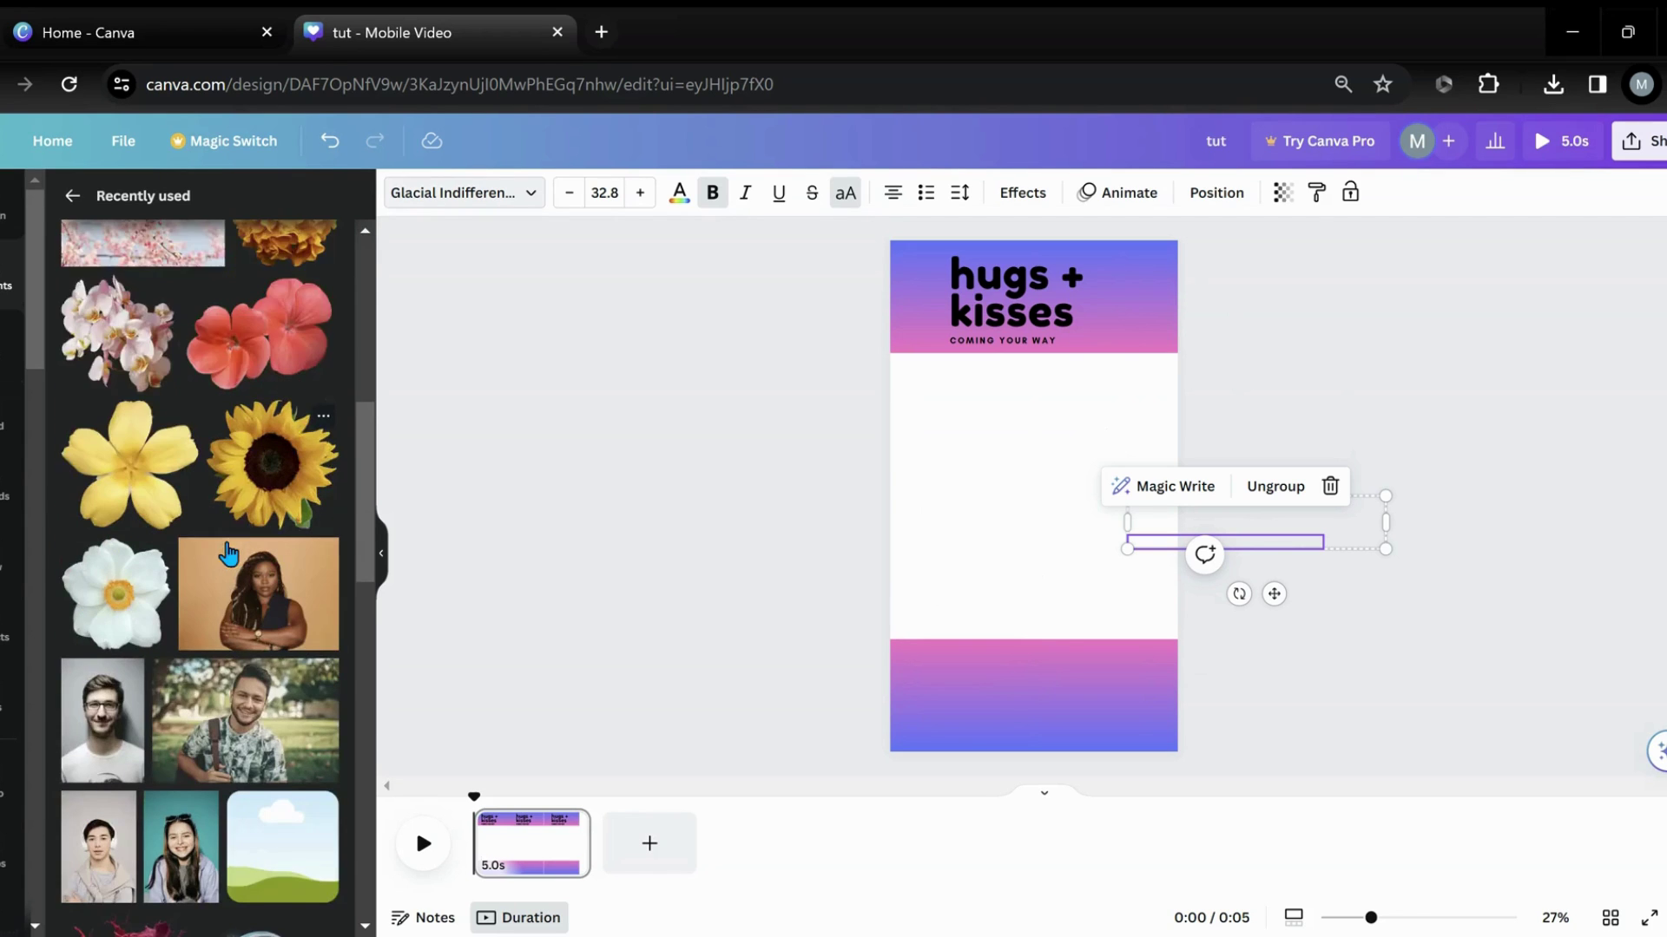
scroll(229, 554, up, 11)
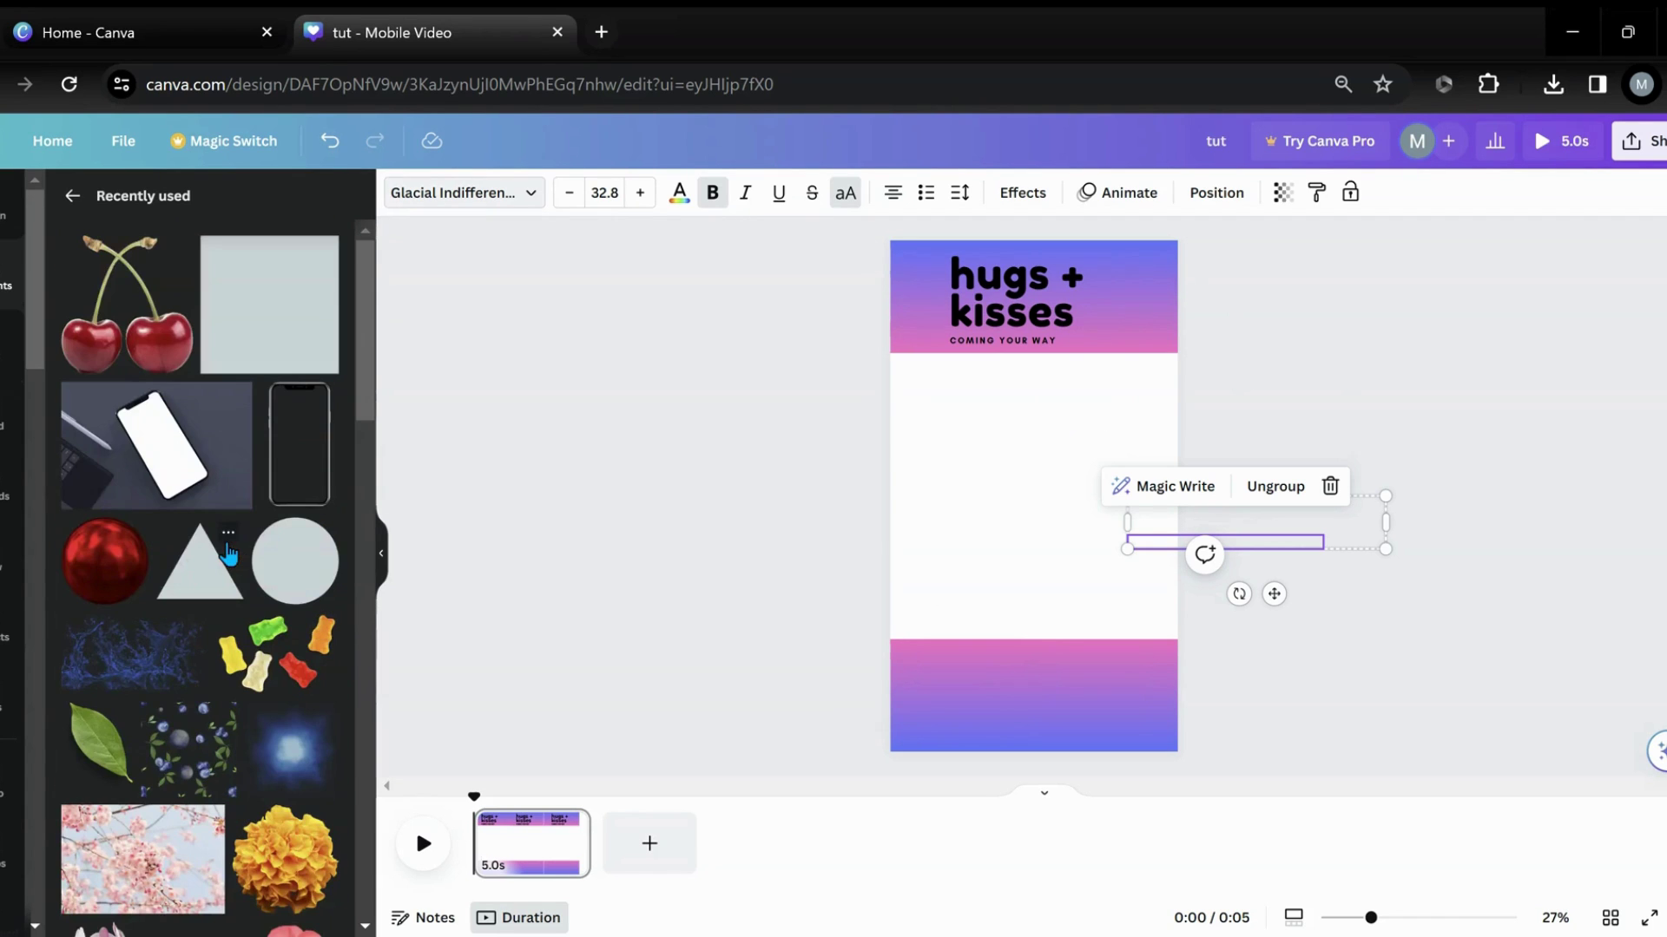
scroll(206, 599, down, 8)
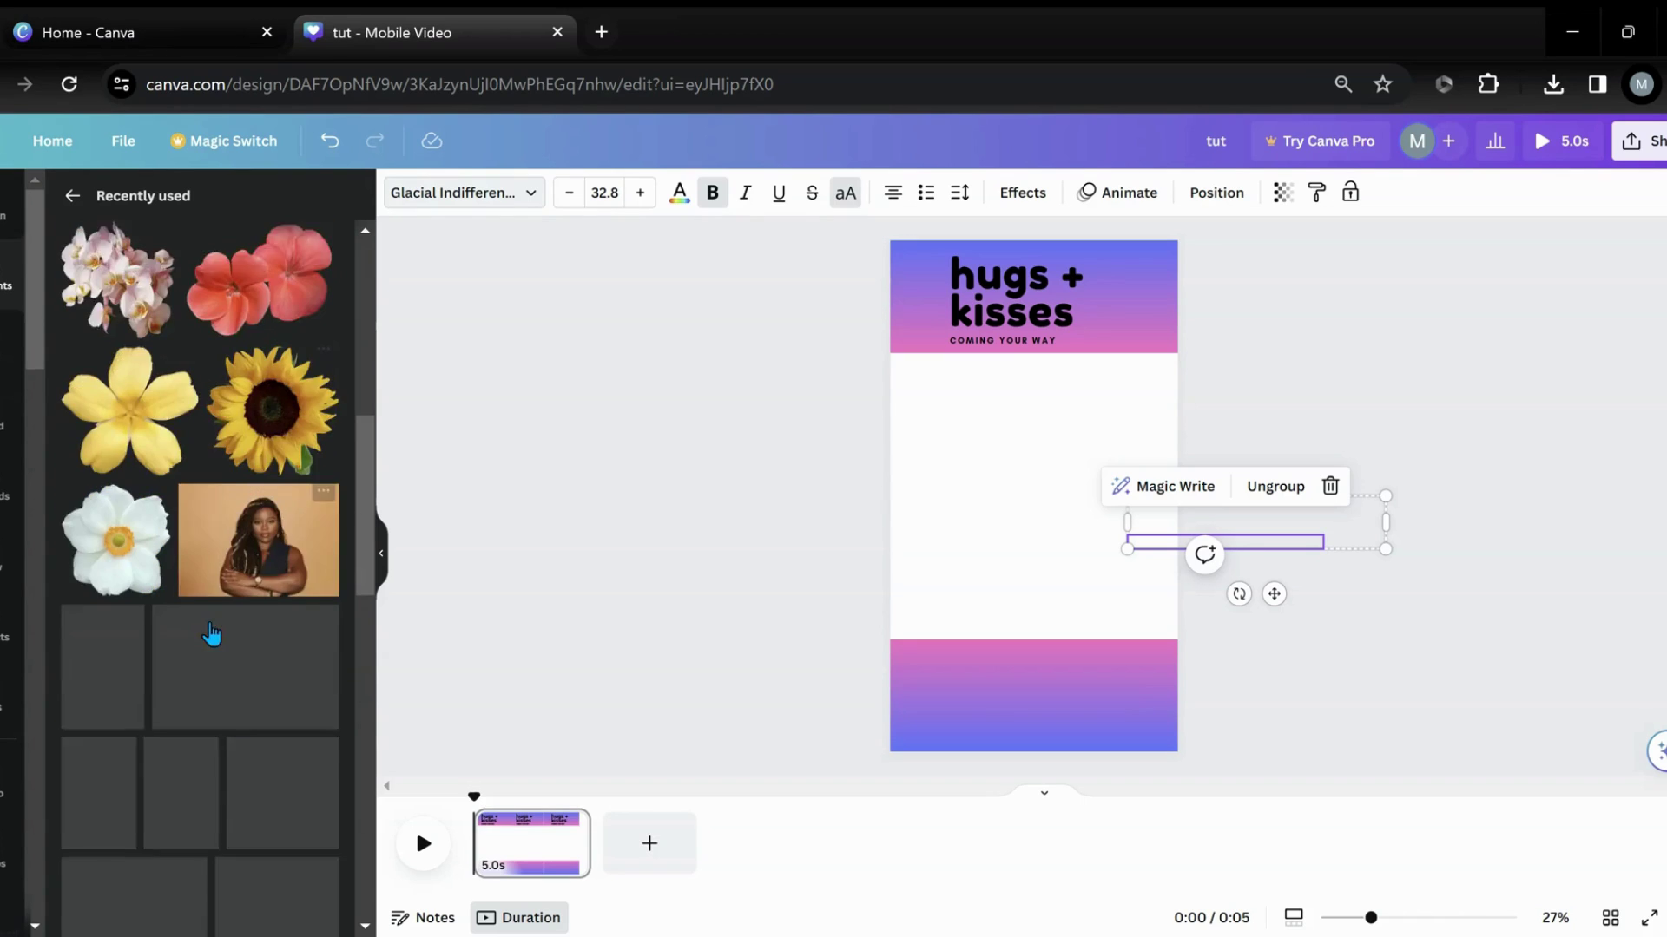
scroll(211, 634, down, 8)
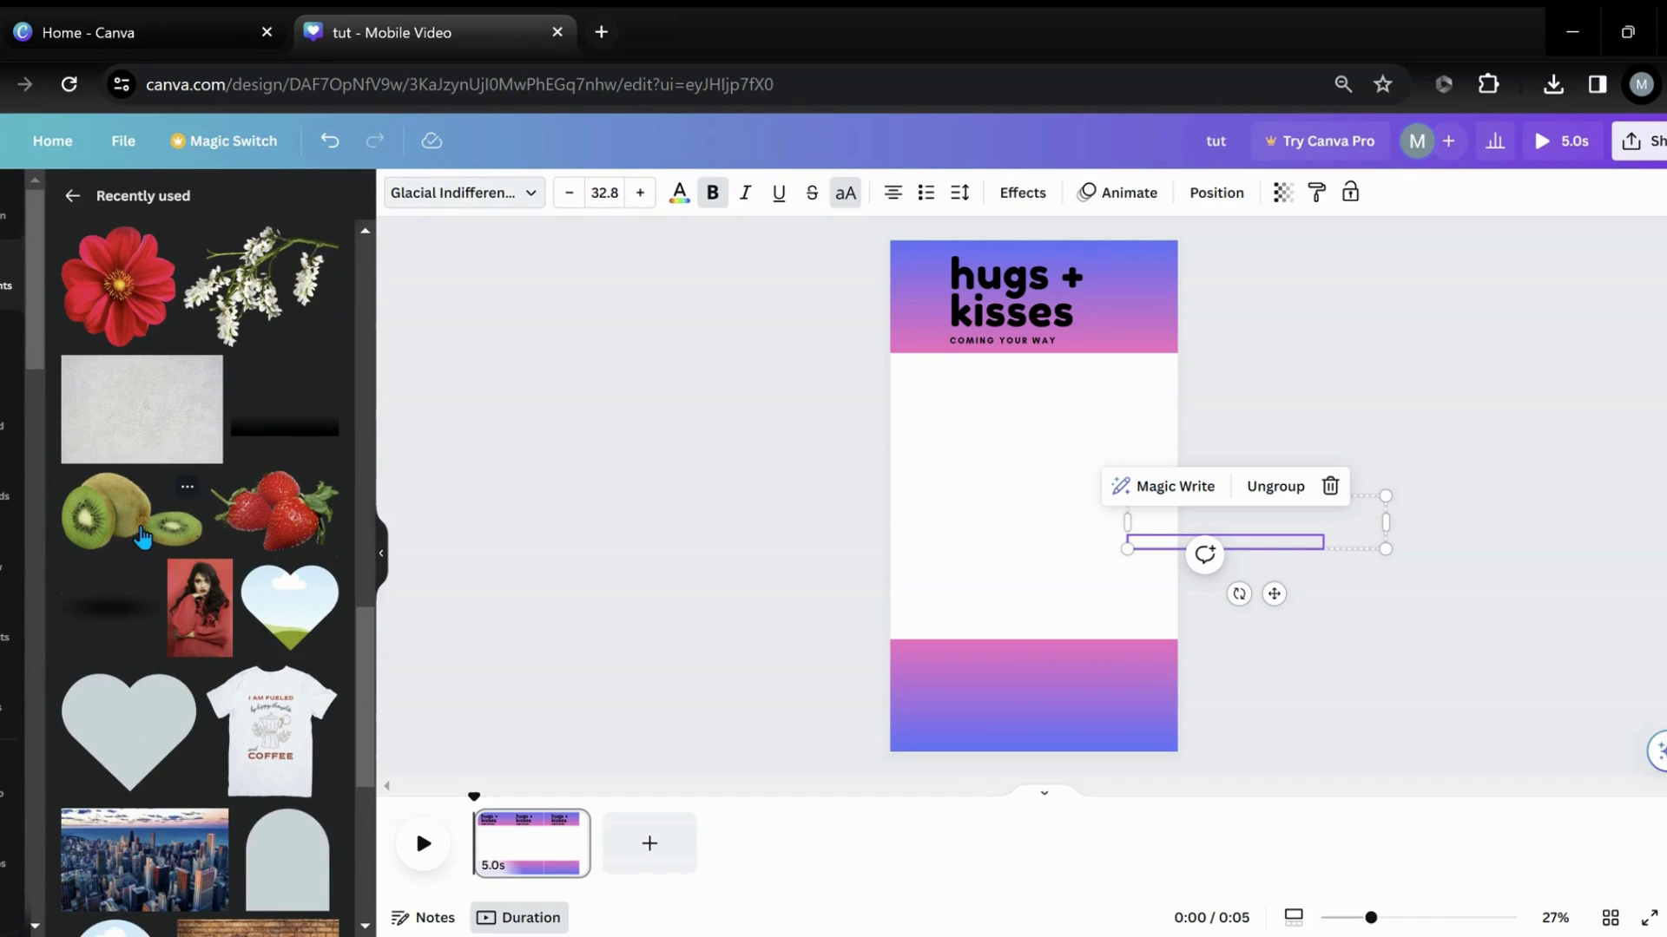
click(174, 539)
click(310, 542)
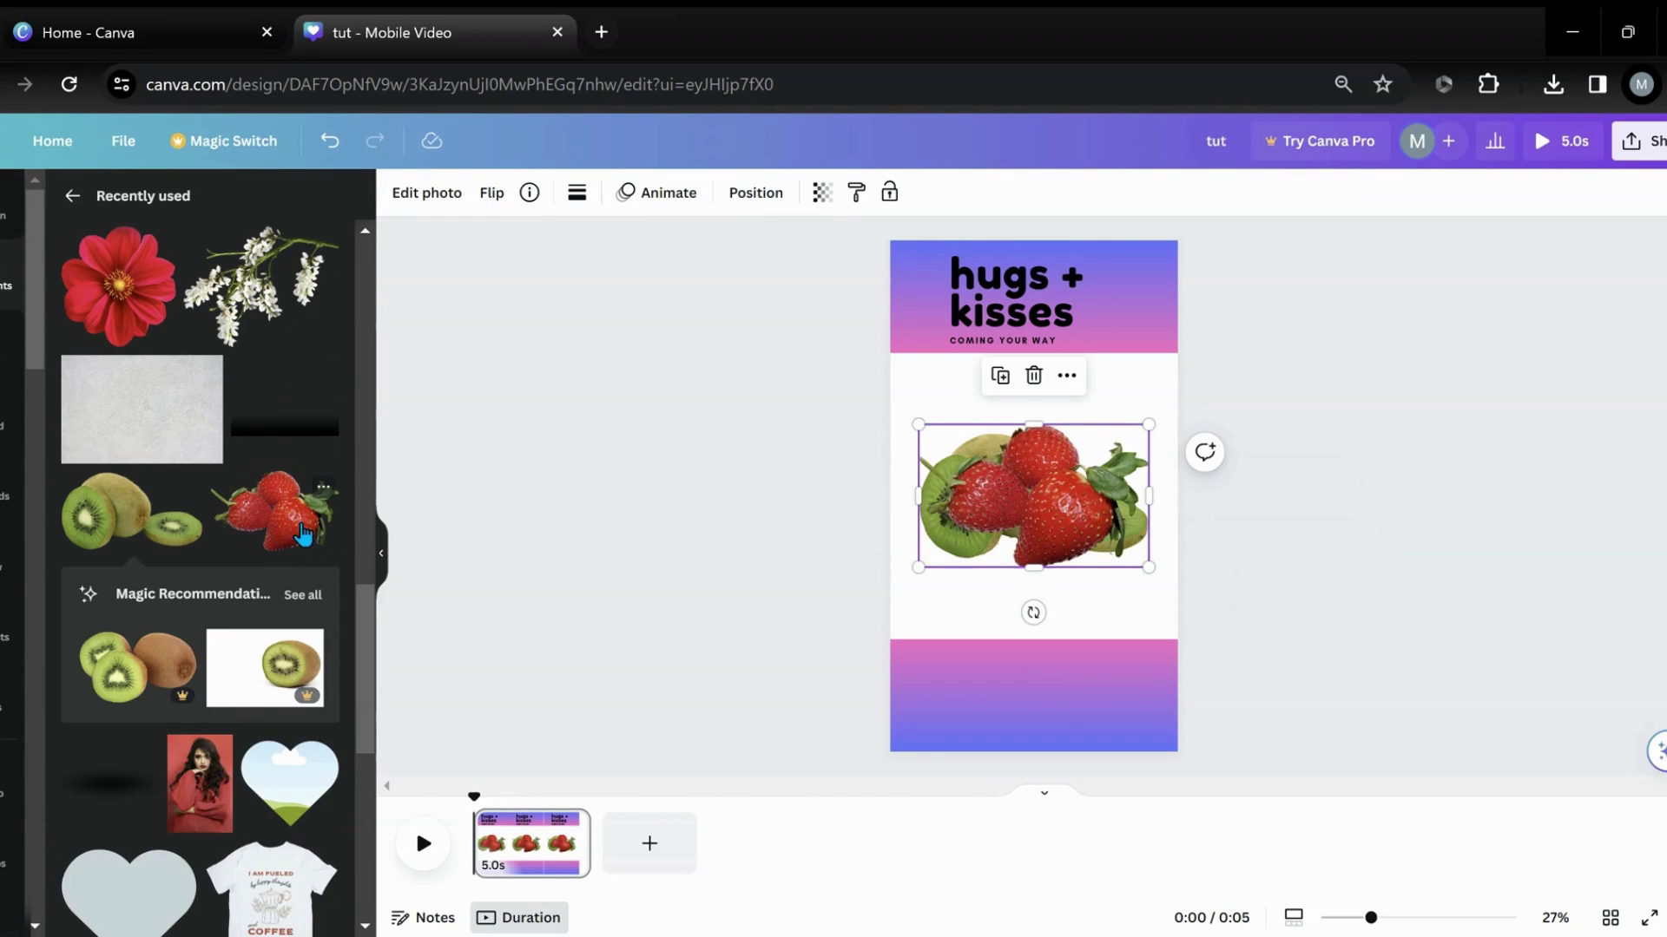
click(382, 556)
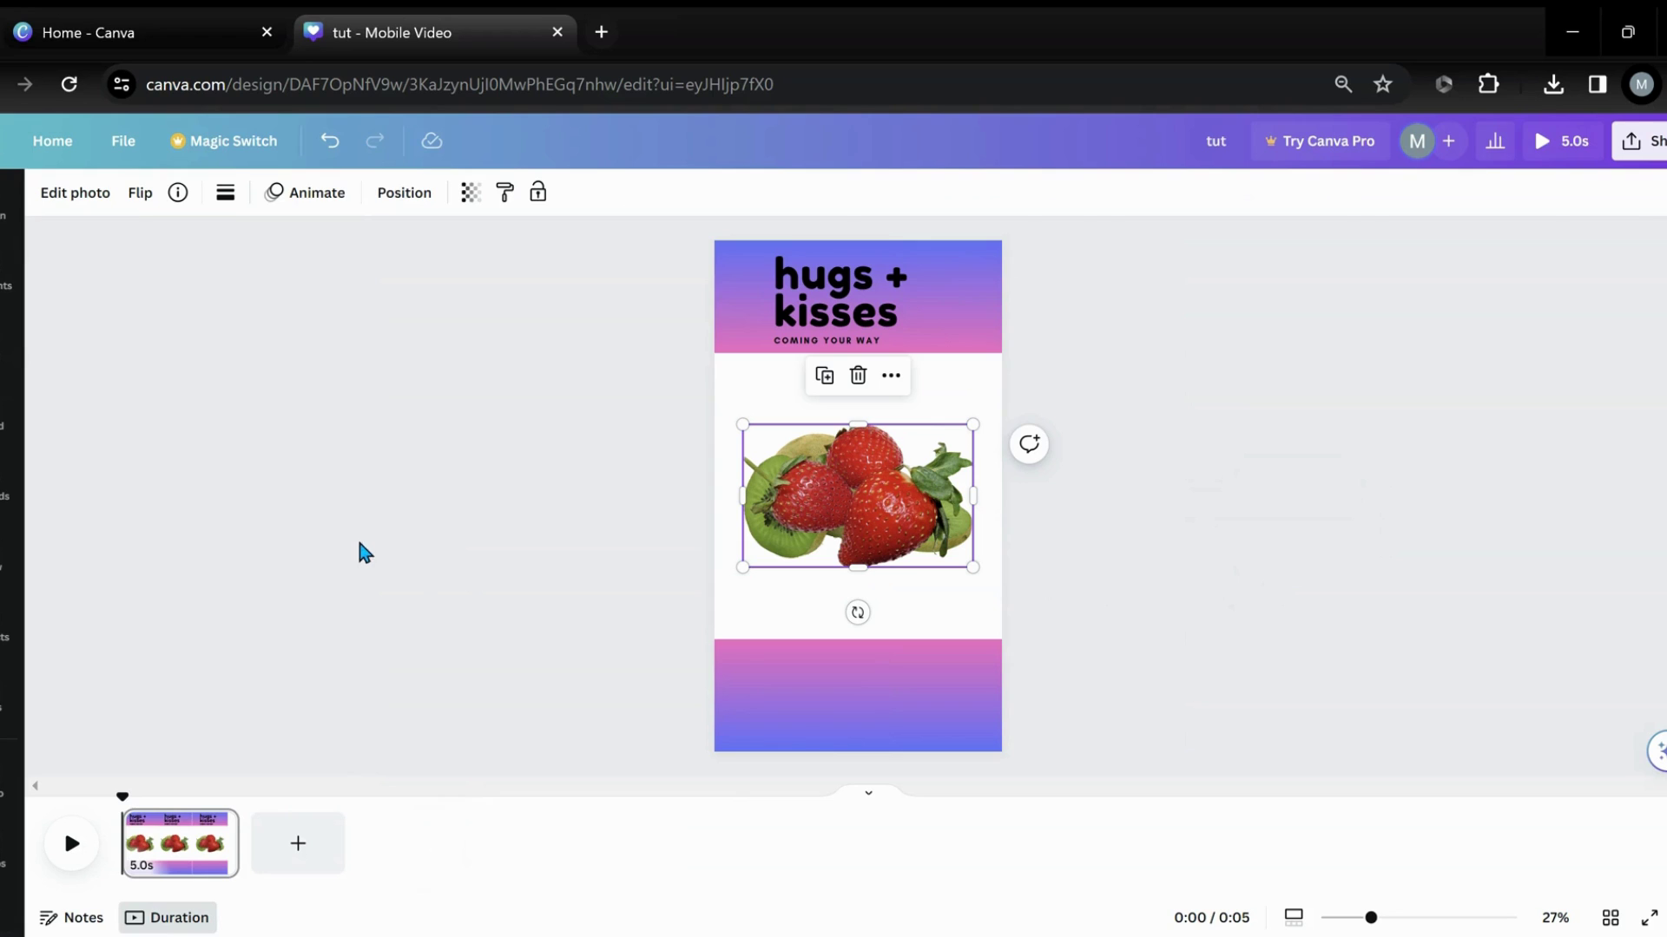
Step: Move the strawberry photo below the kiwi, duplicate it slightly to the left and make the copy fully transparent
drag(791, 515, 841, 639)
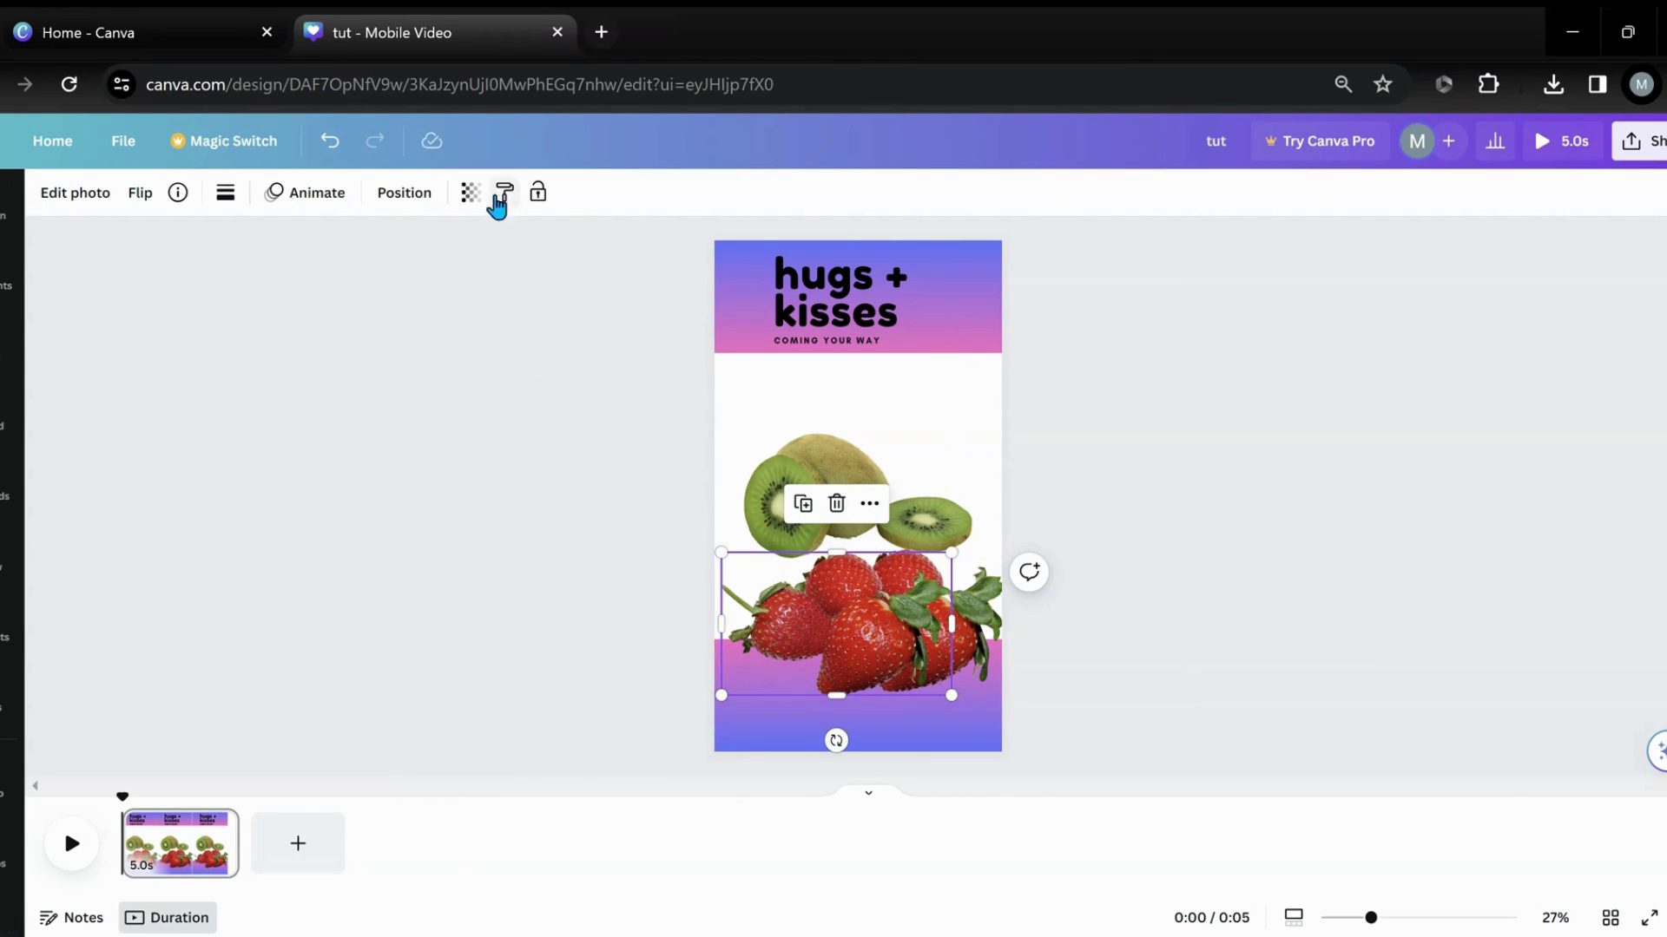
click(469, 194)
drag(472, 276, 220, 276)
Step: Group the transparent strawberry copy with the visible strawberry photo
click(404, 192)
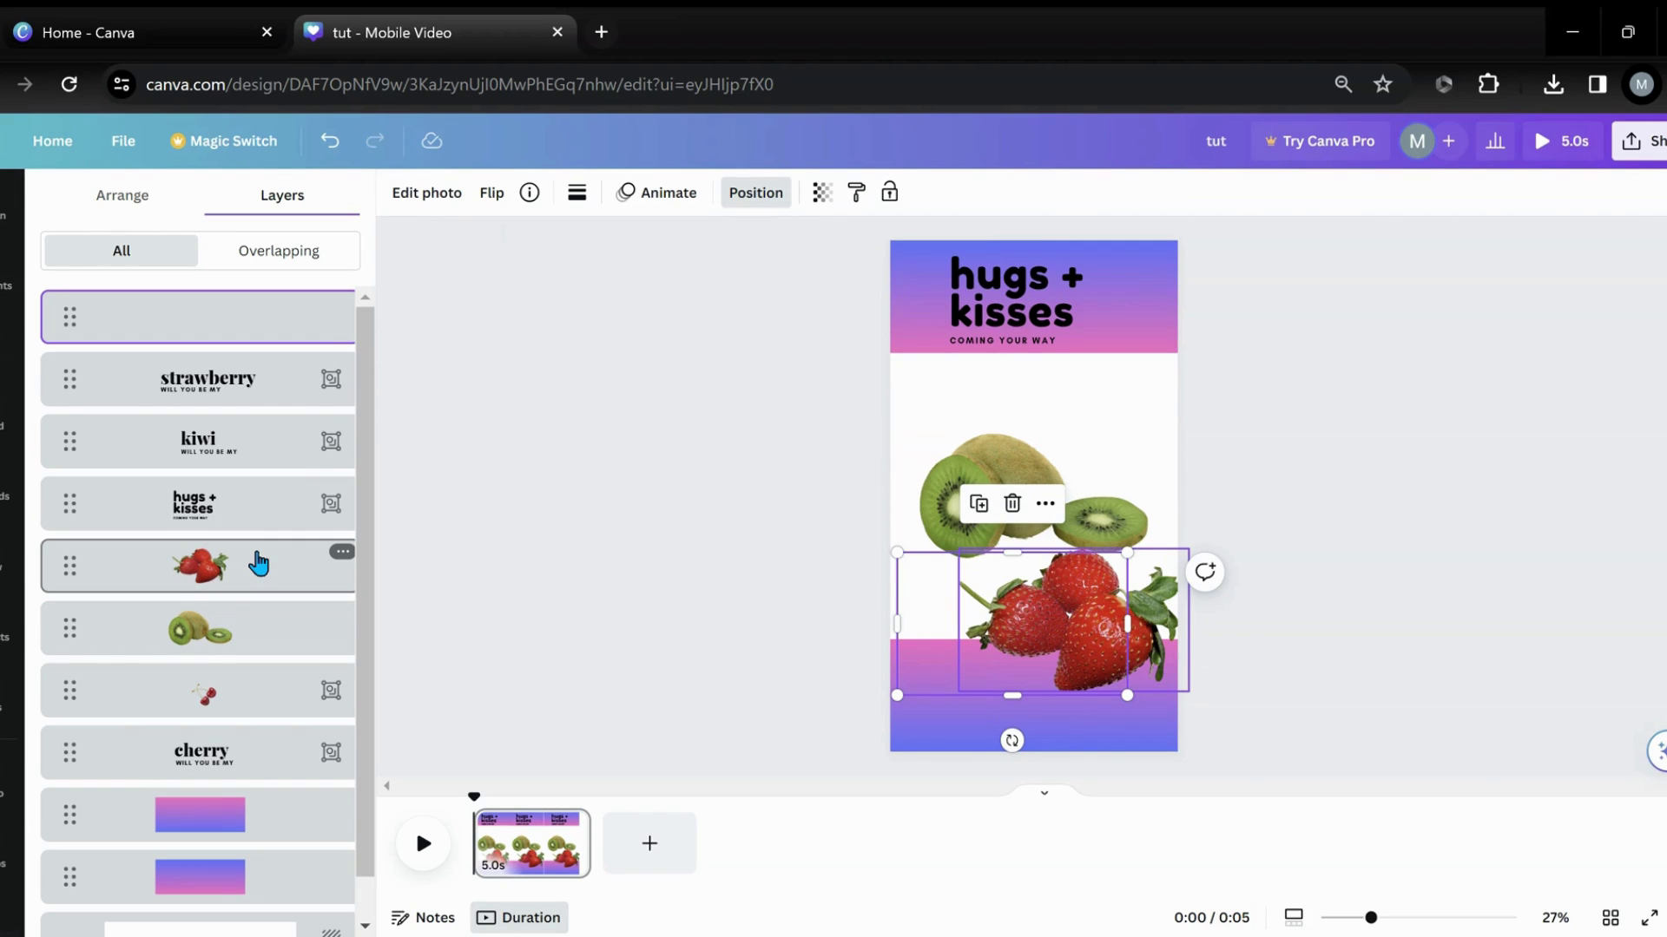
click(258, 564)
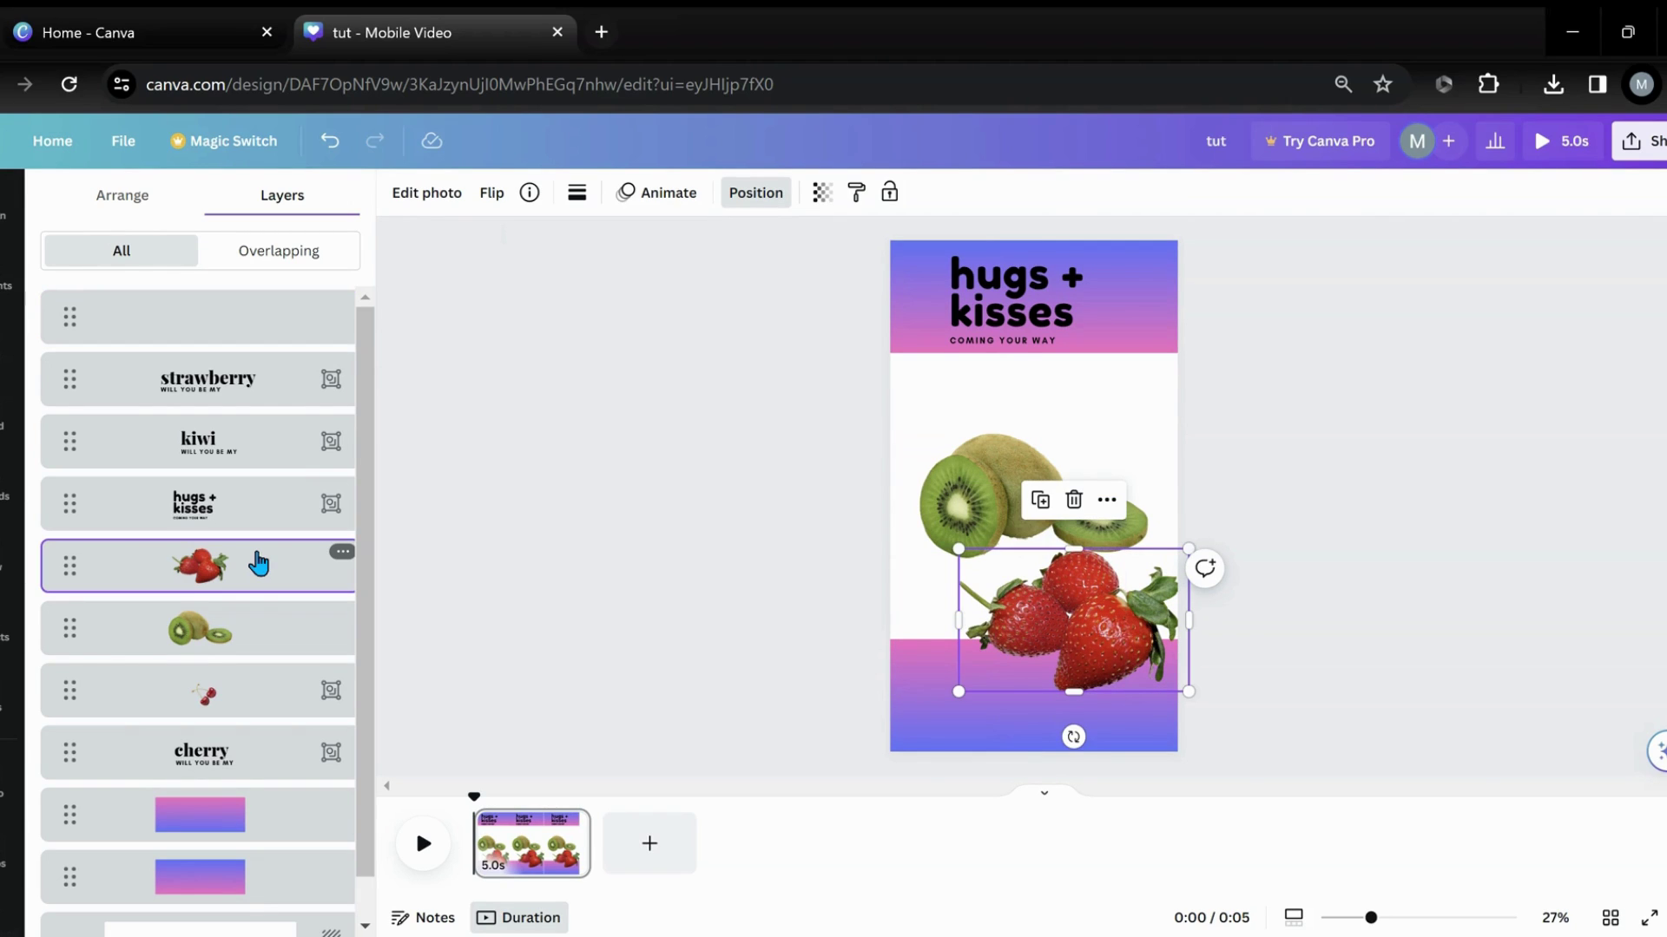
shift+click(247, 328)
click(989, 502)
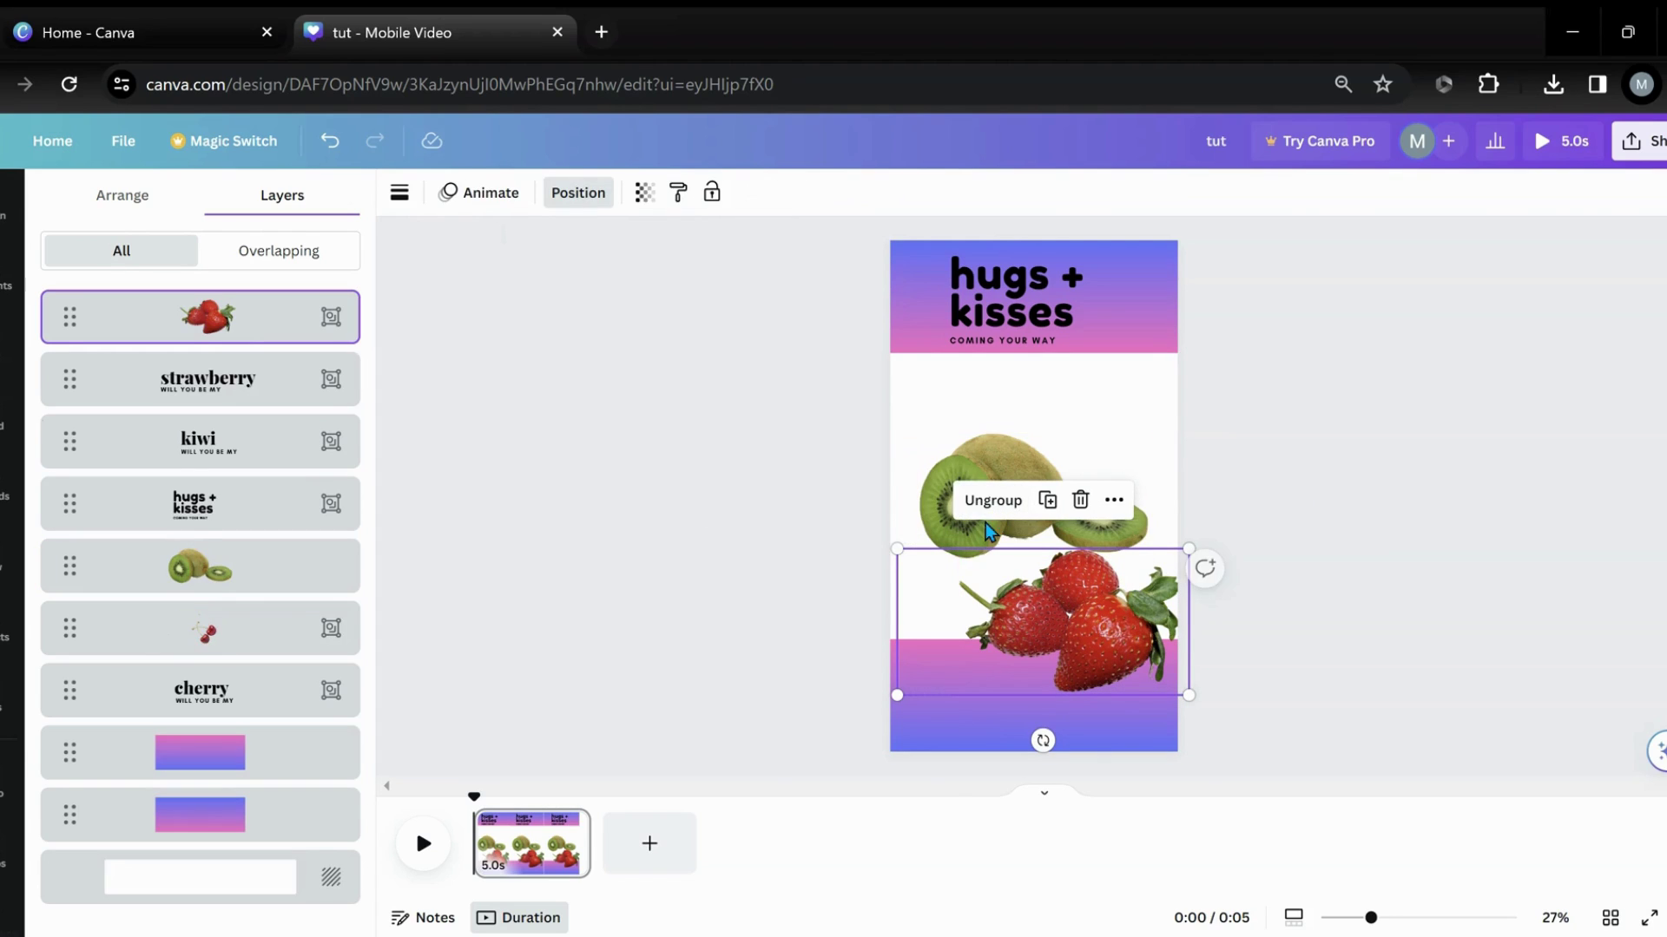
Step: Duplicate the kiwi photo, shift the copy left of the original and set its transparency to 0
click(950, 476)
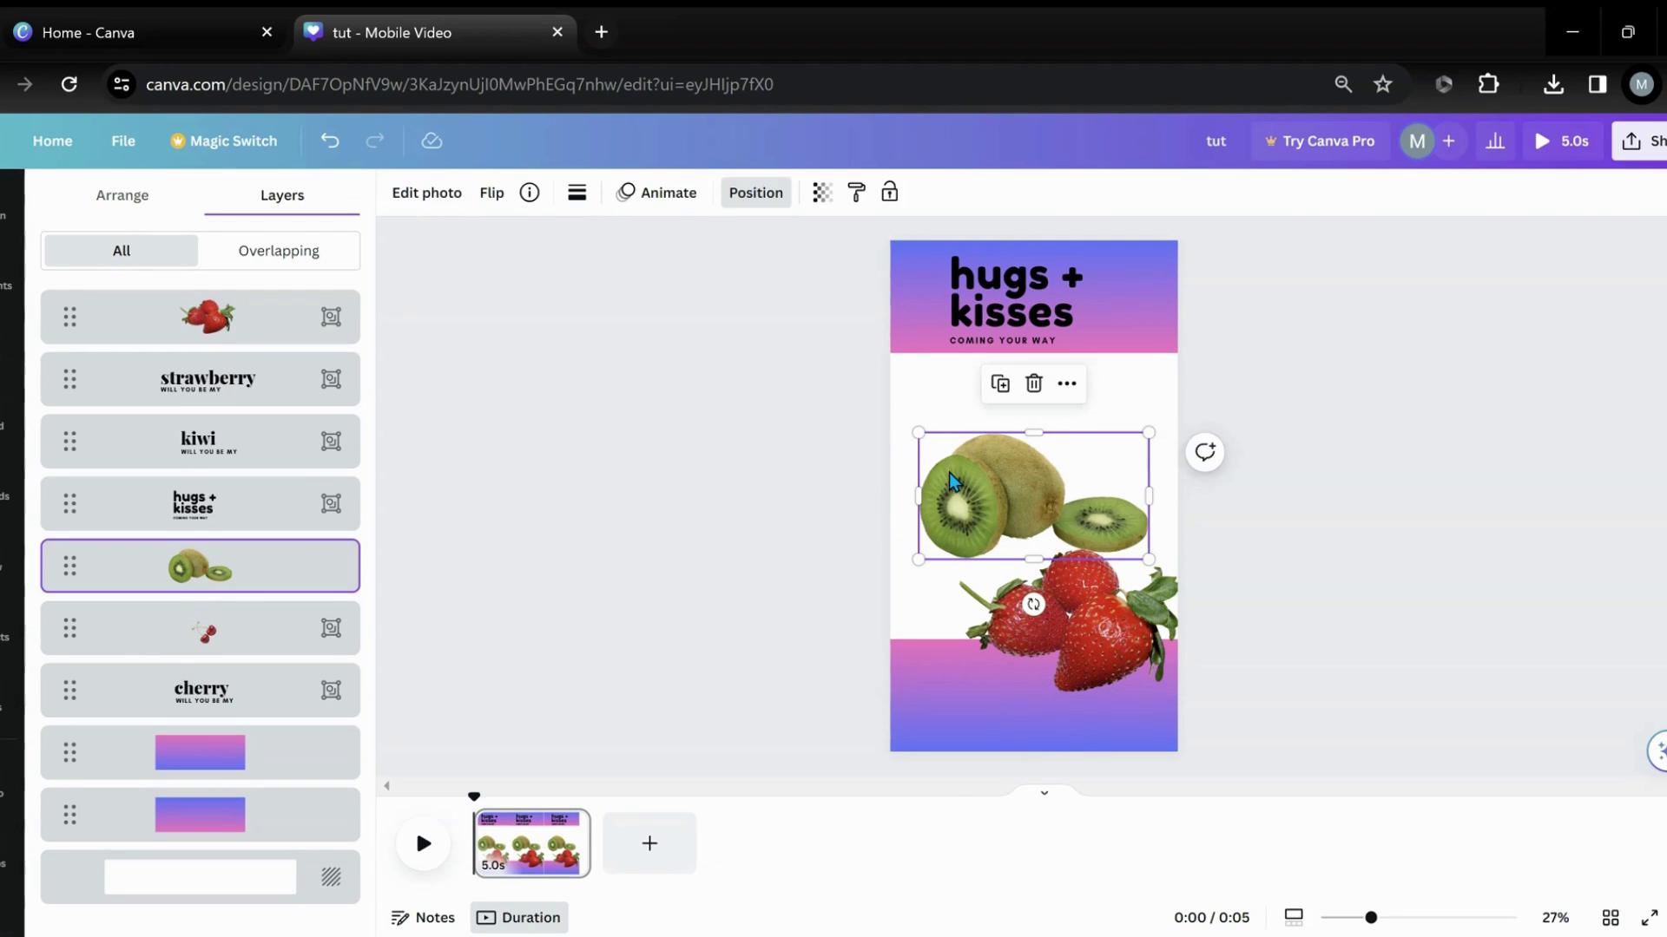
click(1002, 384)
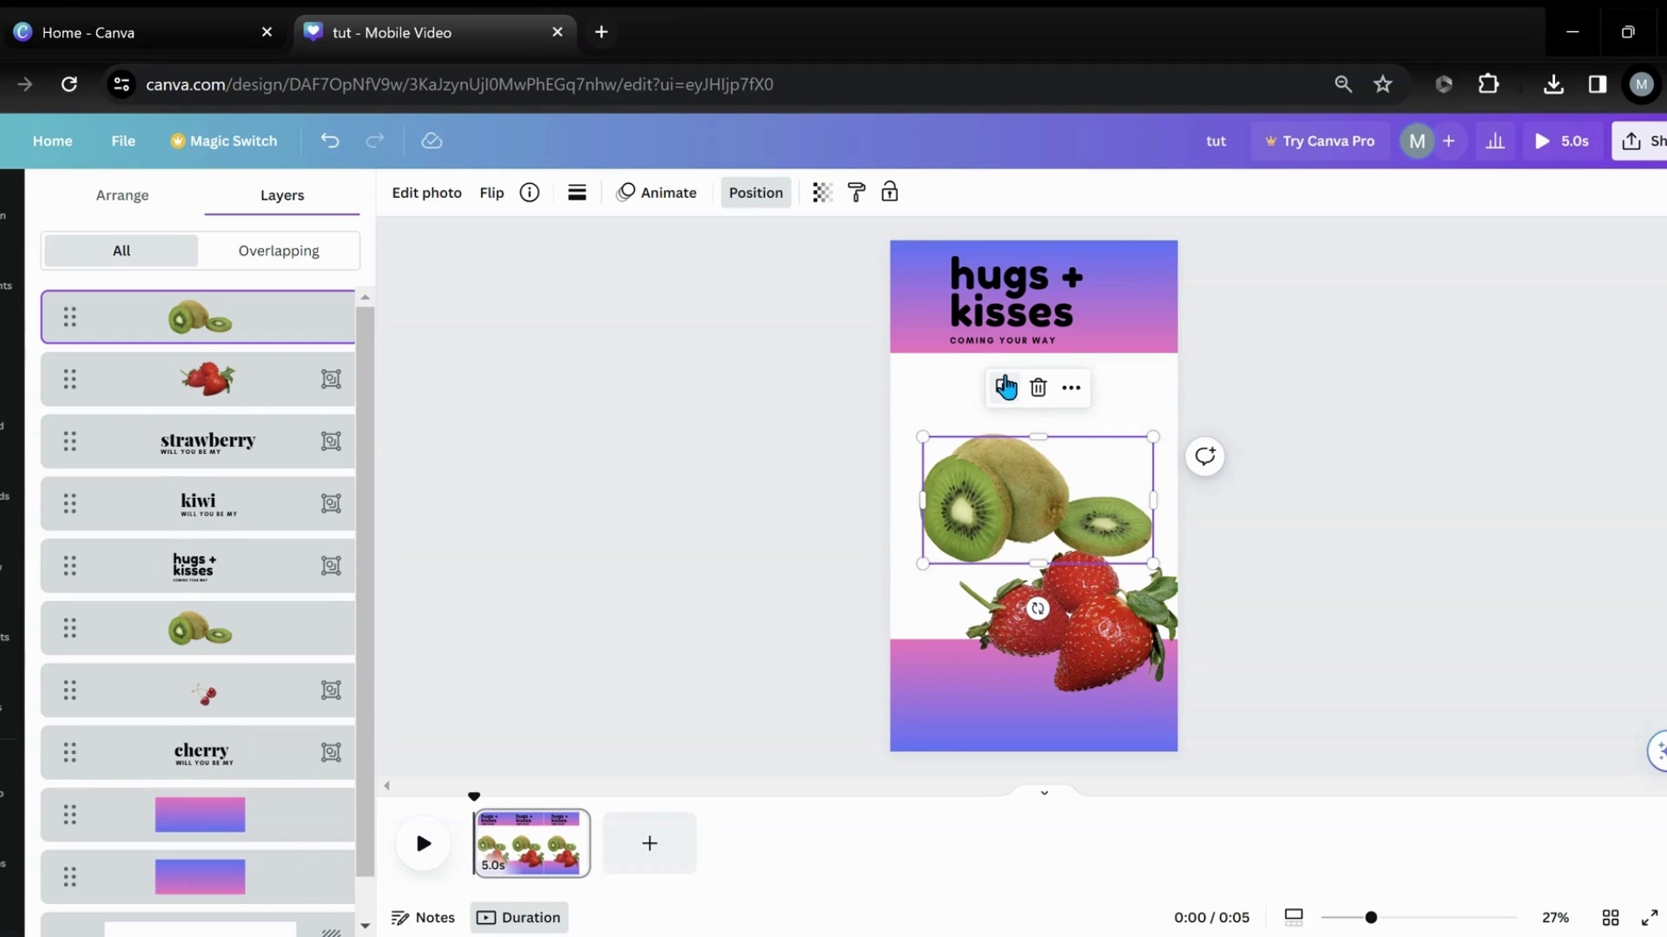
drag(1015, 473, 932, 454)
click(821, 192)
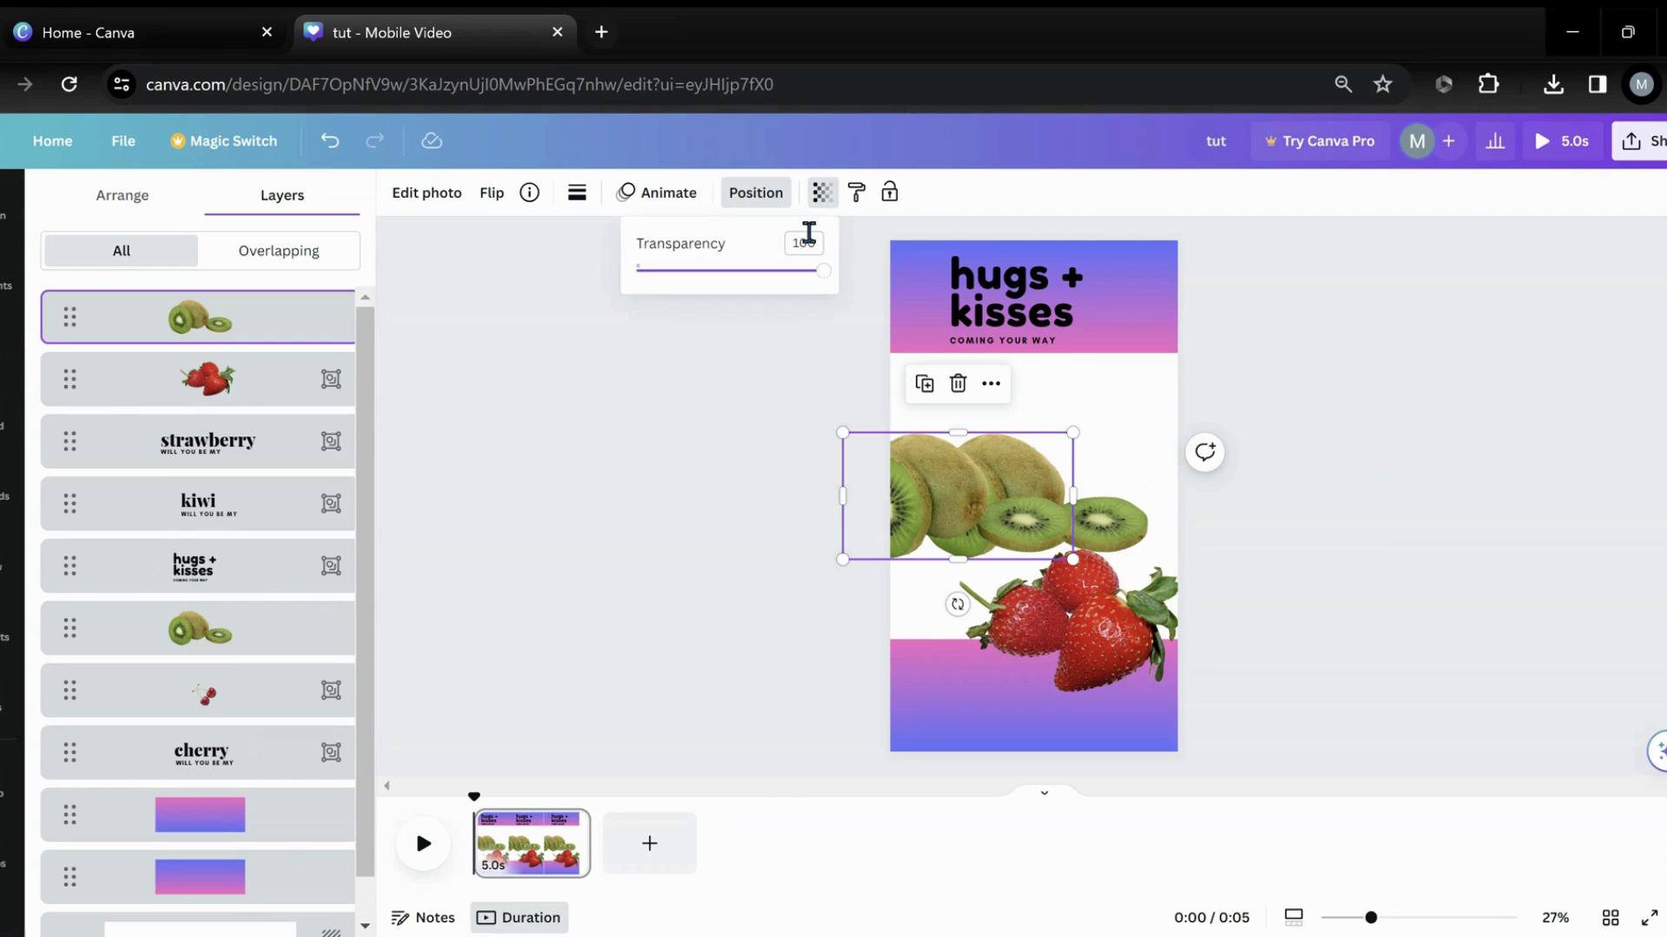
drag(818, 276, 604, 278)
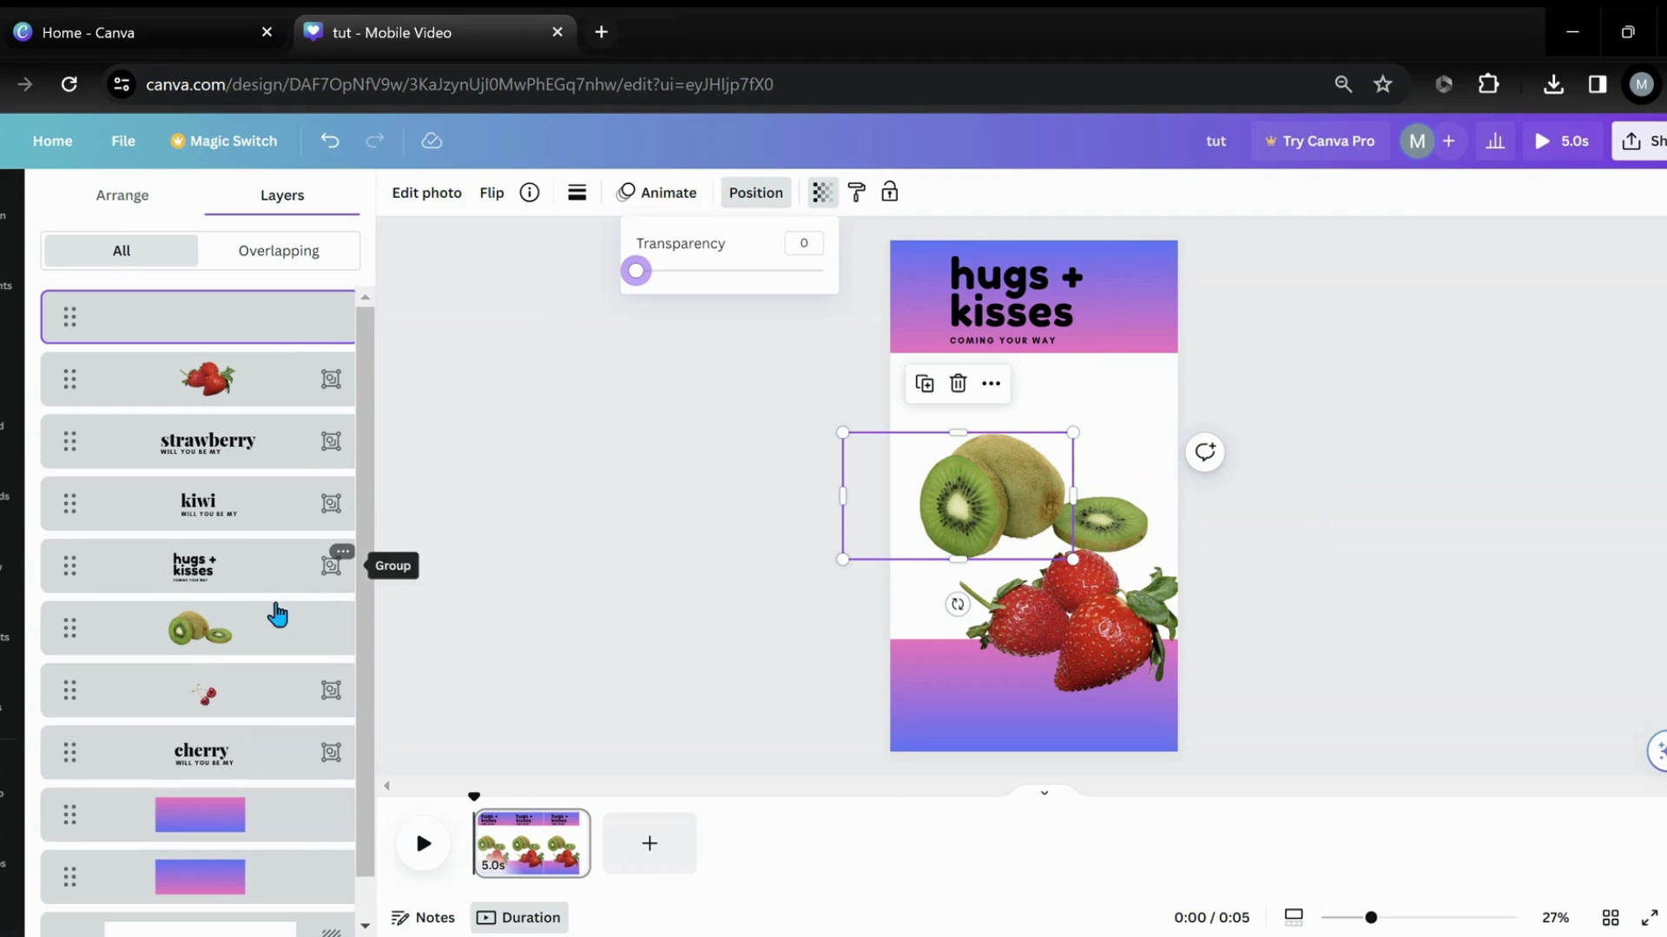
Step: Group the transparent kiwi copy with the visible kiwi photo
key(Escape)
shift+click(271, 632)
click(937, 392)
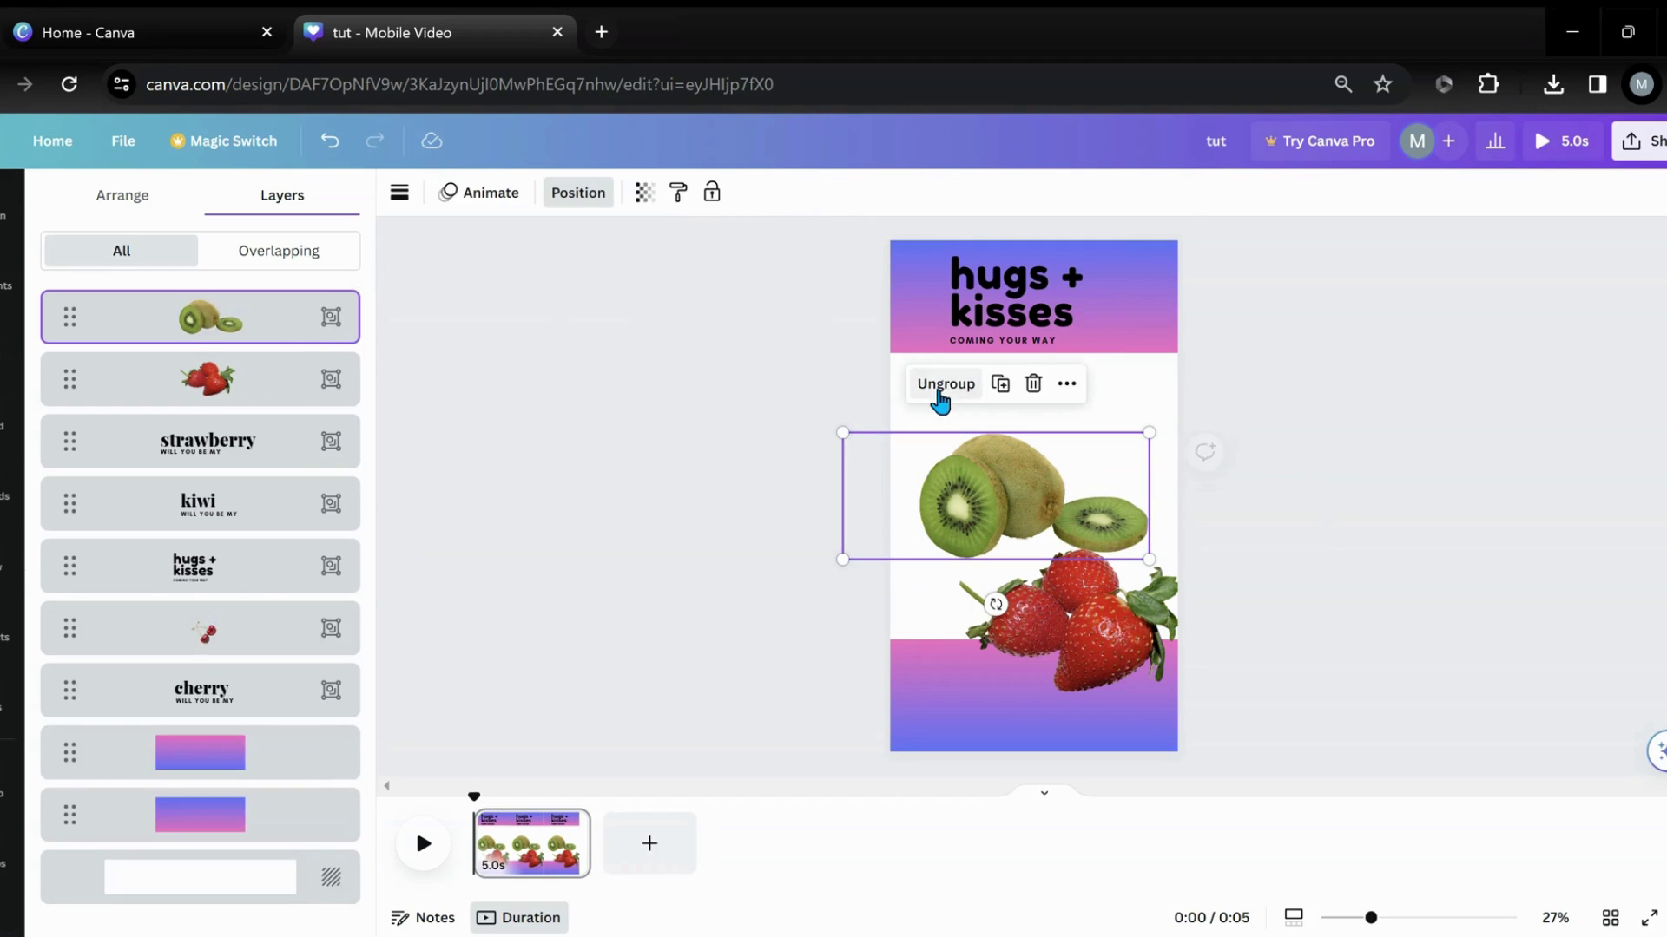
Step: Move the kiwi group past the page's right edge, tilt it counterclockwise and shrink it until no fruit shows on the page
drag(970, 504, 1186, 399)
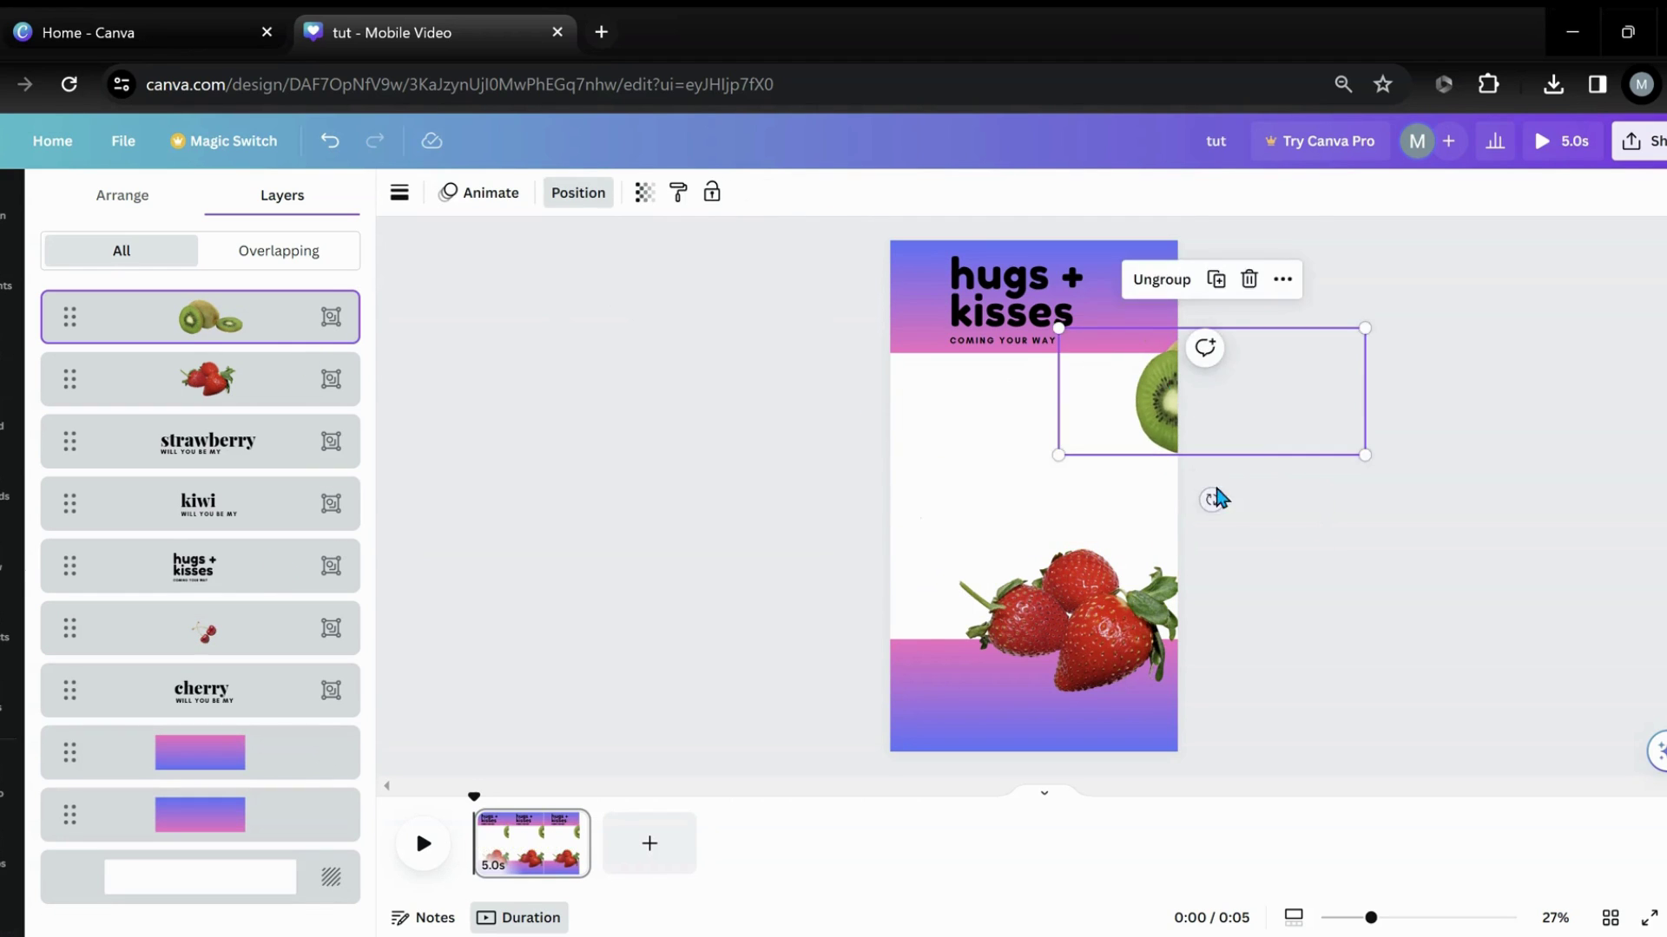
drag(1214, 507, 1276, 477)
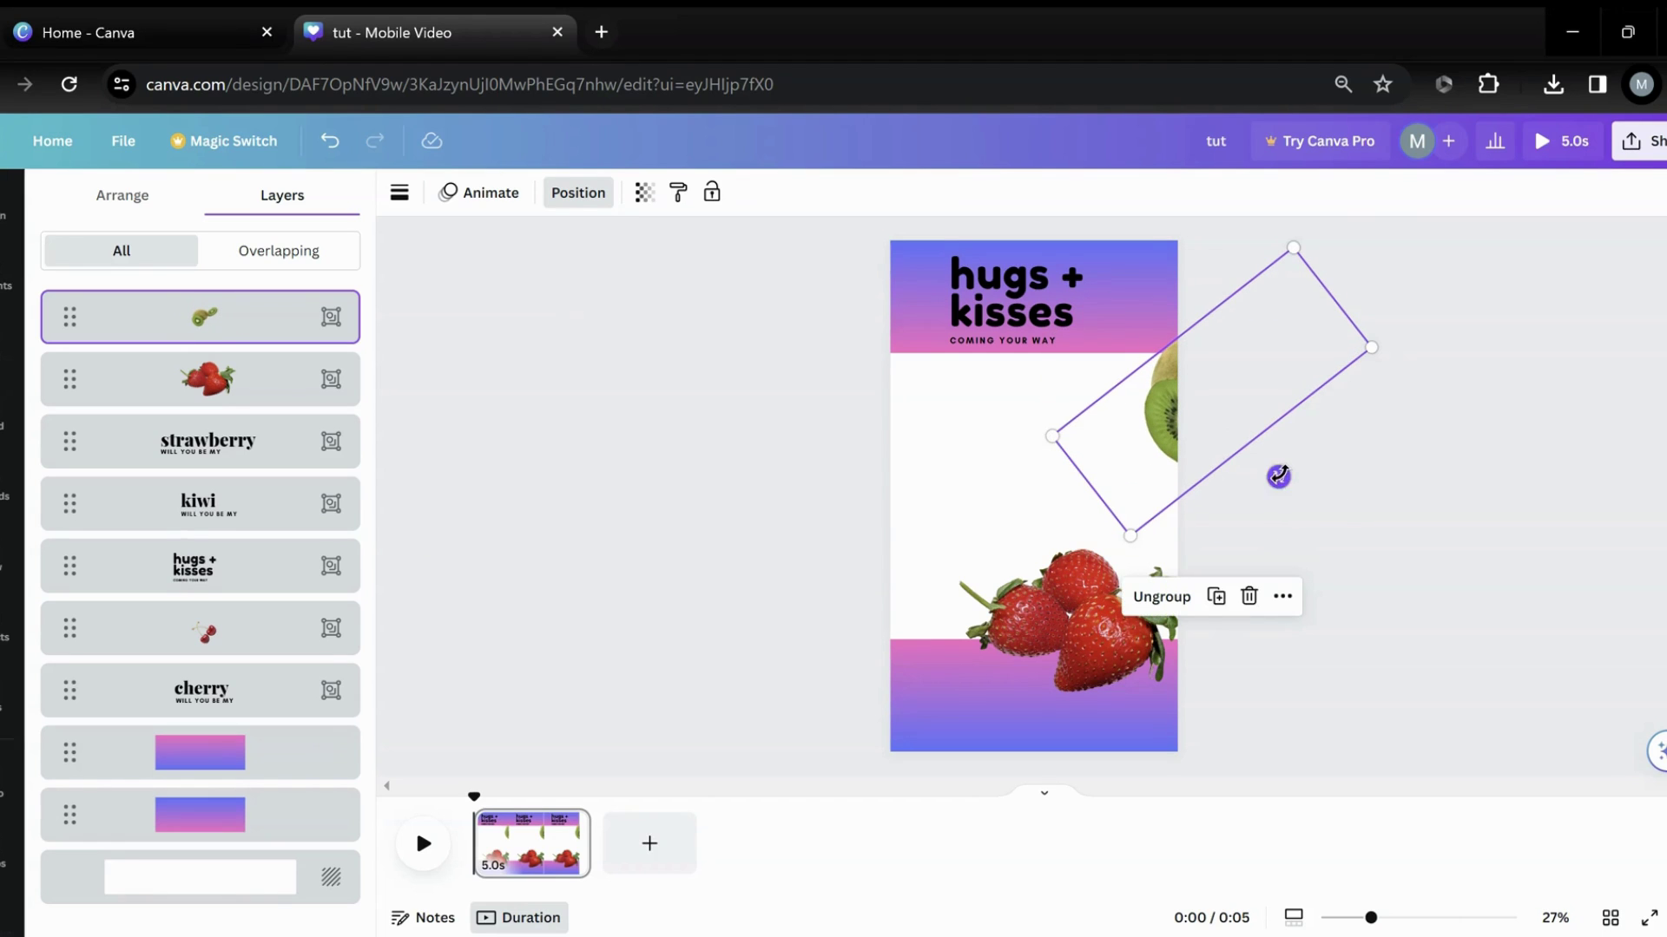
drag(1201, 418, 1247, 376)
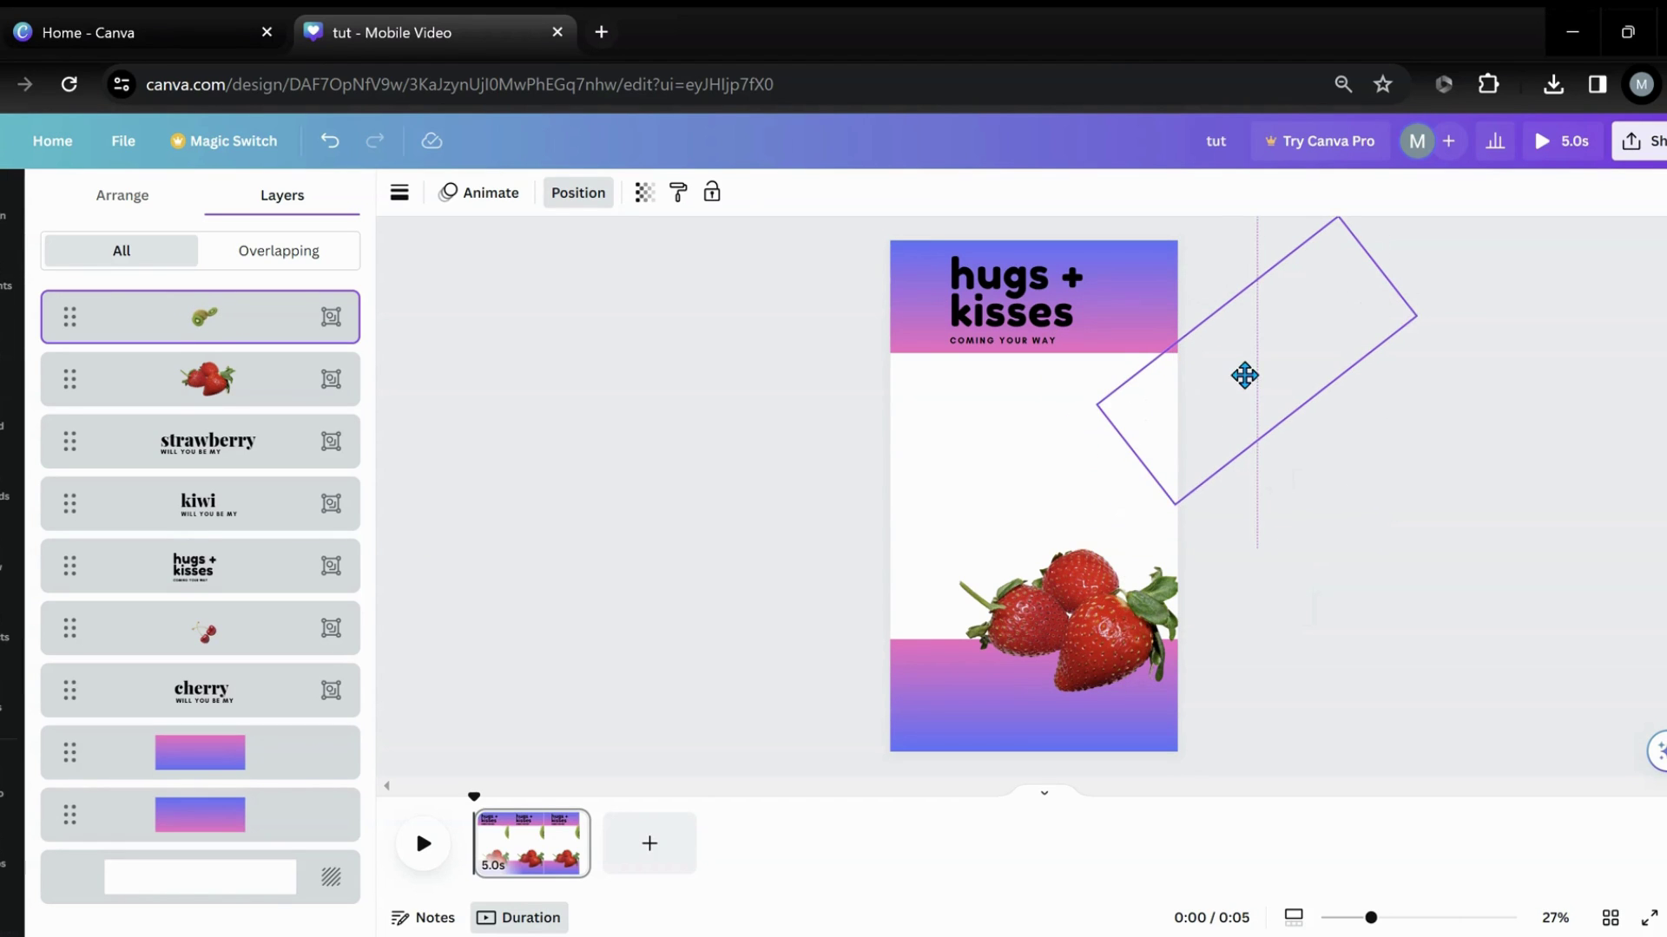
drag(1414, 311, 1345, 340)
drag(1241, 378, 1252, 364)
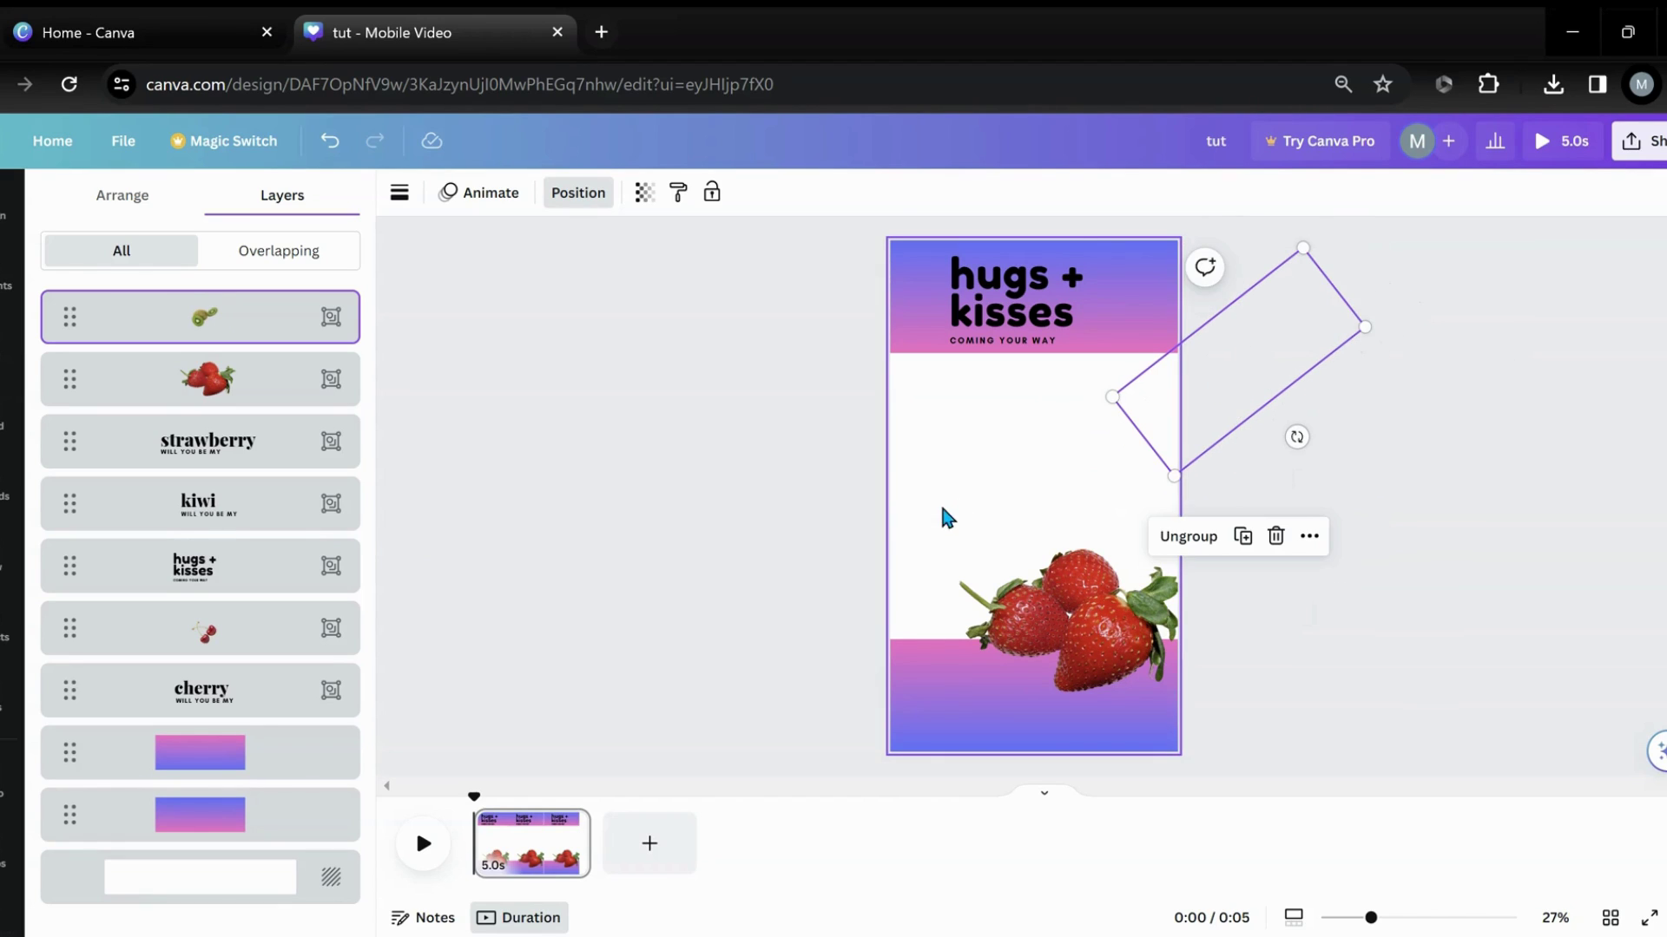
drag(1364, 326, 1262, 364)
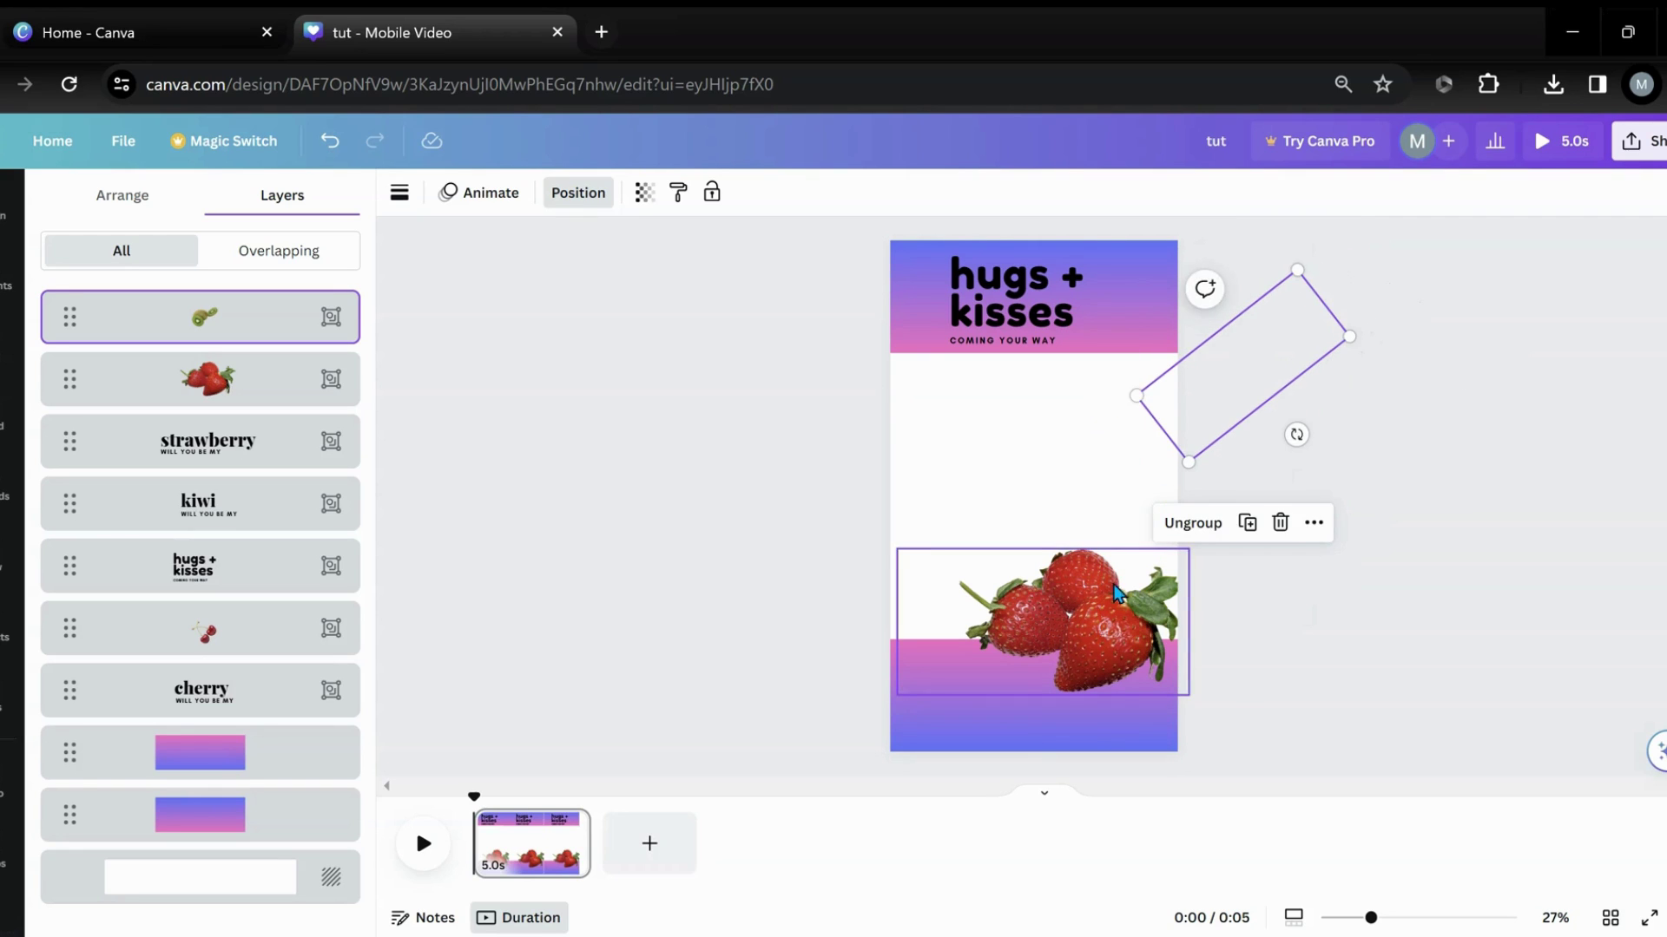
Step: Move the strawberry group past the page's right edge, tilt it slightly counterclockwise and scale it down
click(1097, 637)
drag(1097, 637, 1294, 446)
drag(1246, 558, 1285, 540)
drag(1403, 467, 1285, 406)
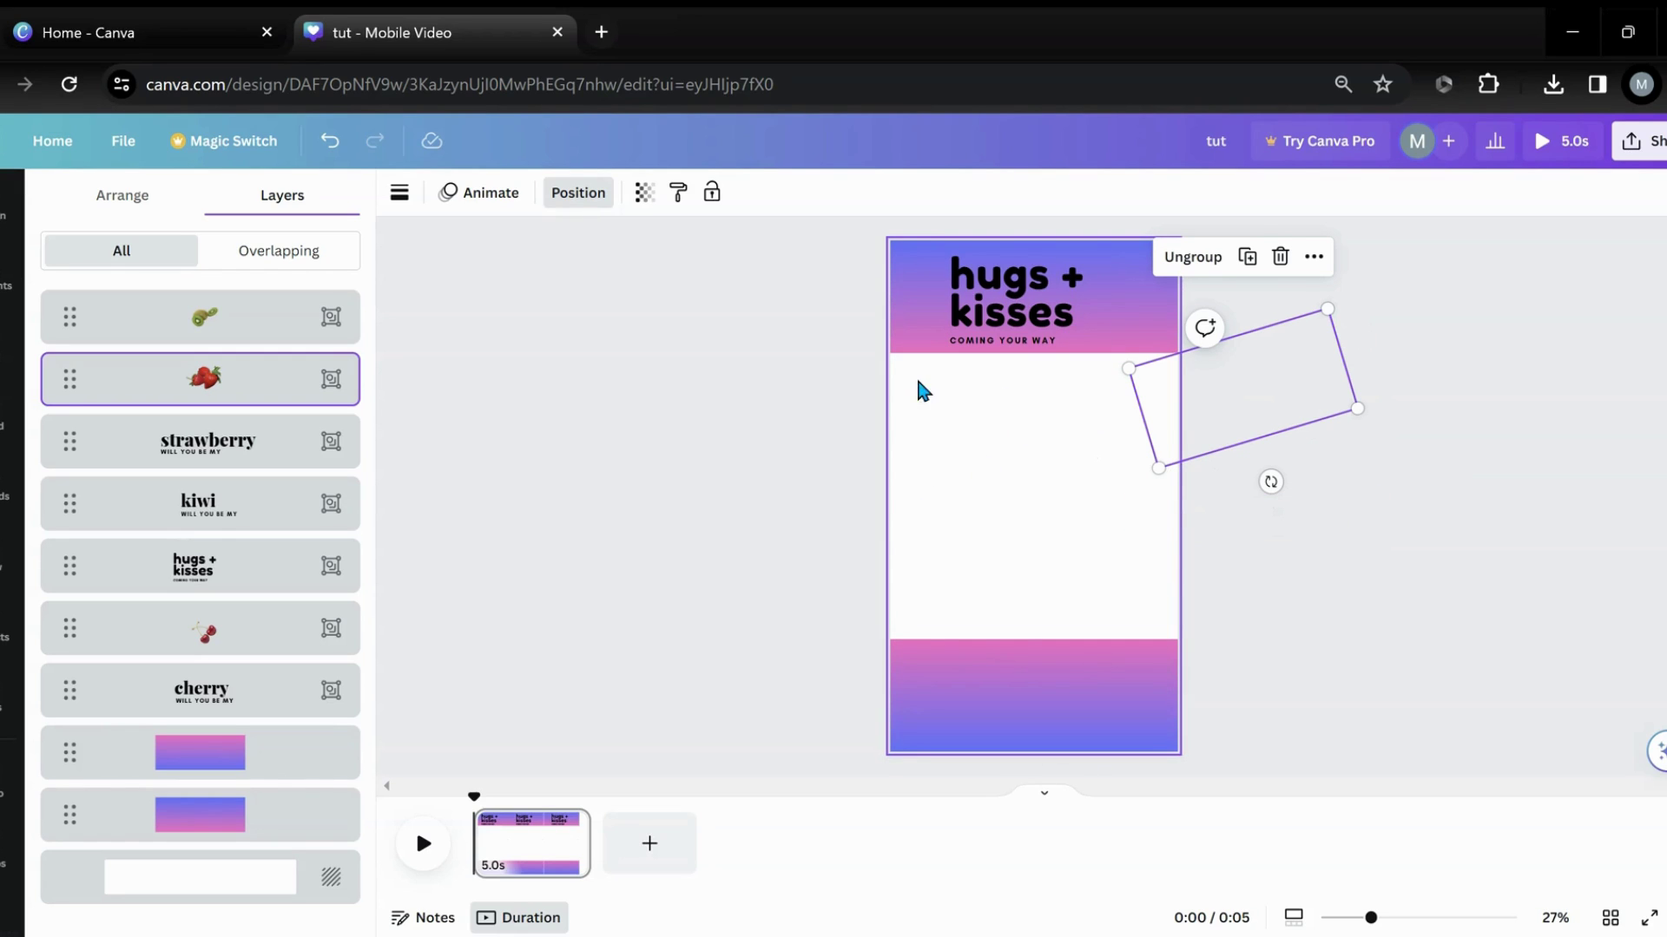
Step: Duplicate page 1 and, on the copy, bring the cherry group into the white area and rotate it upright
click(570, 827)
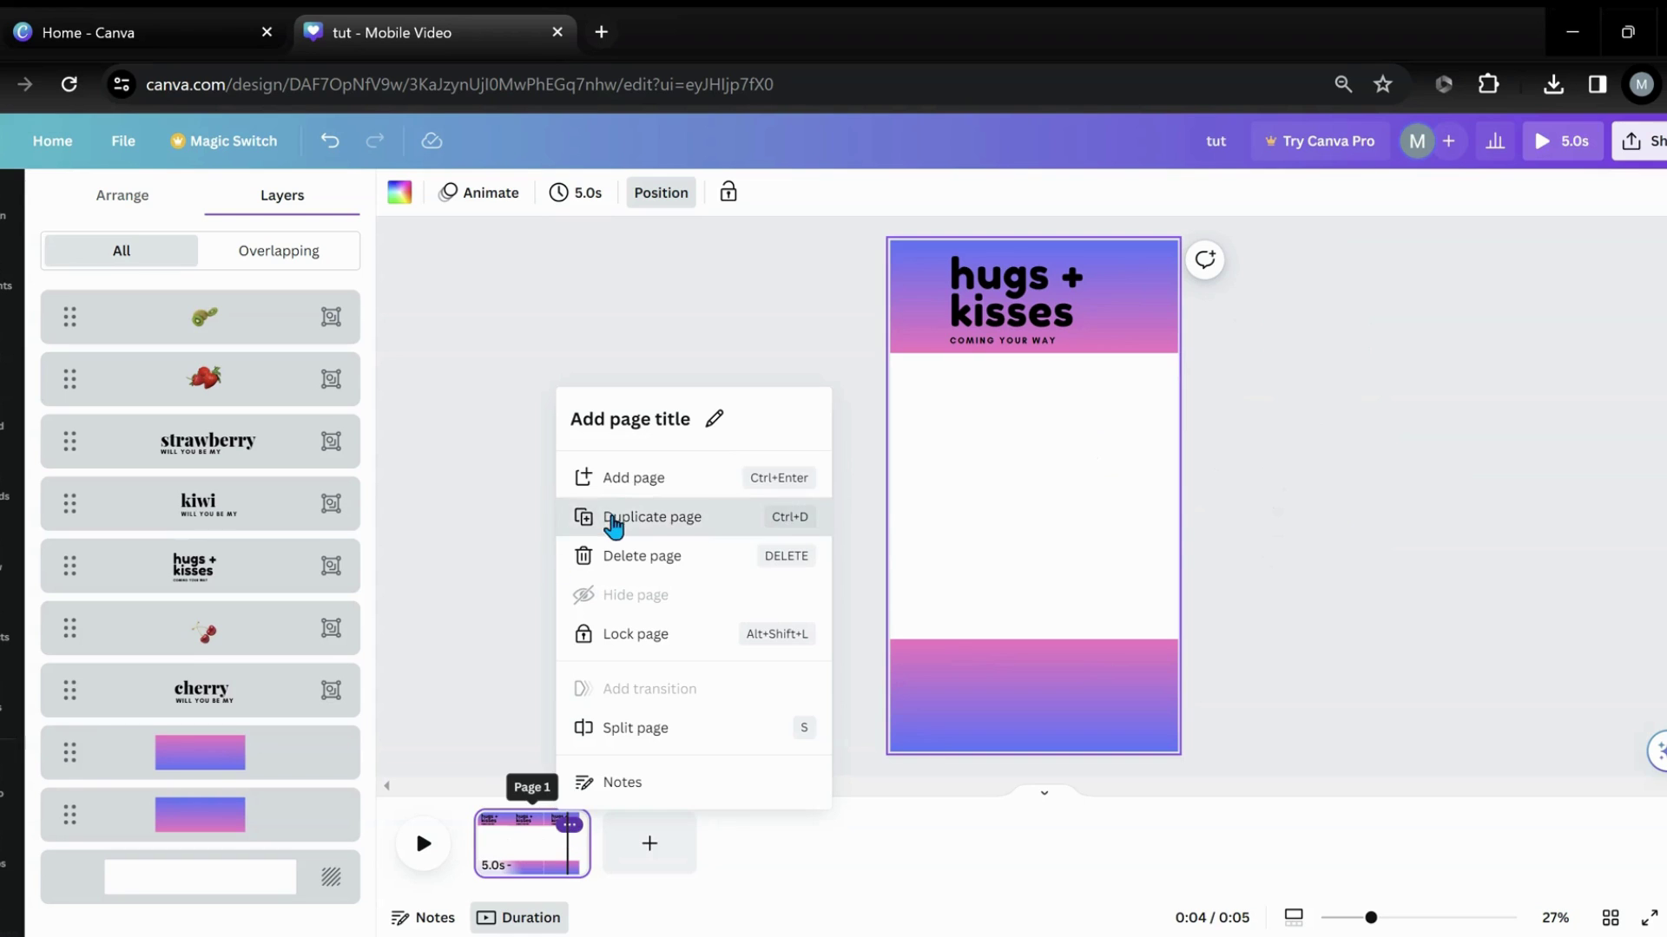
click(614, 525)
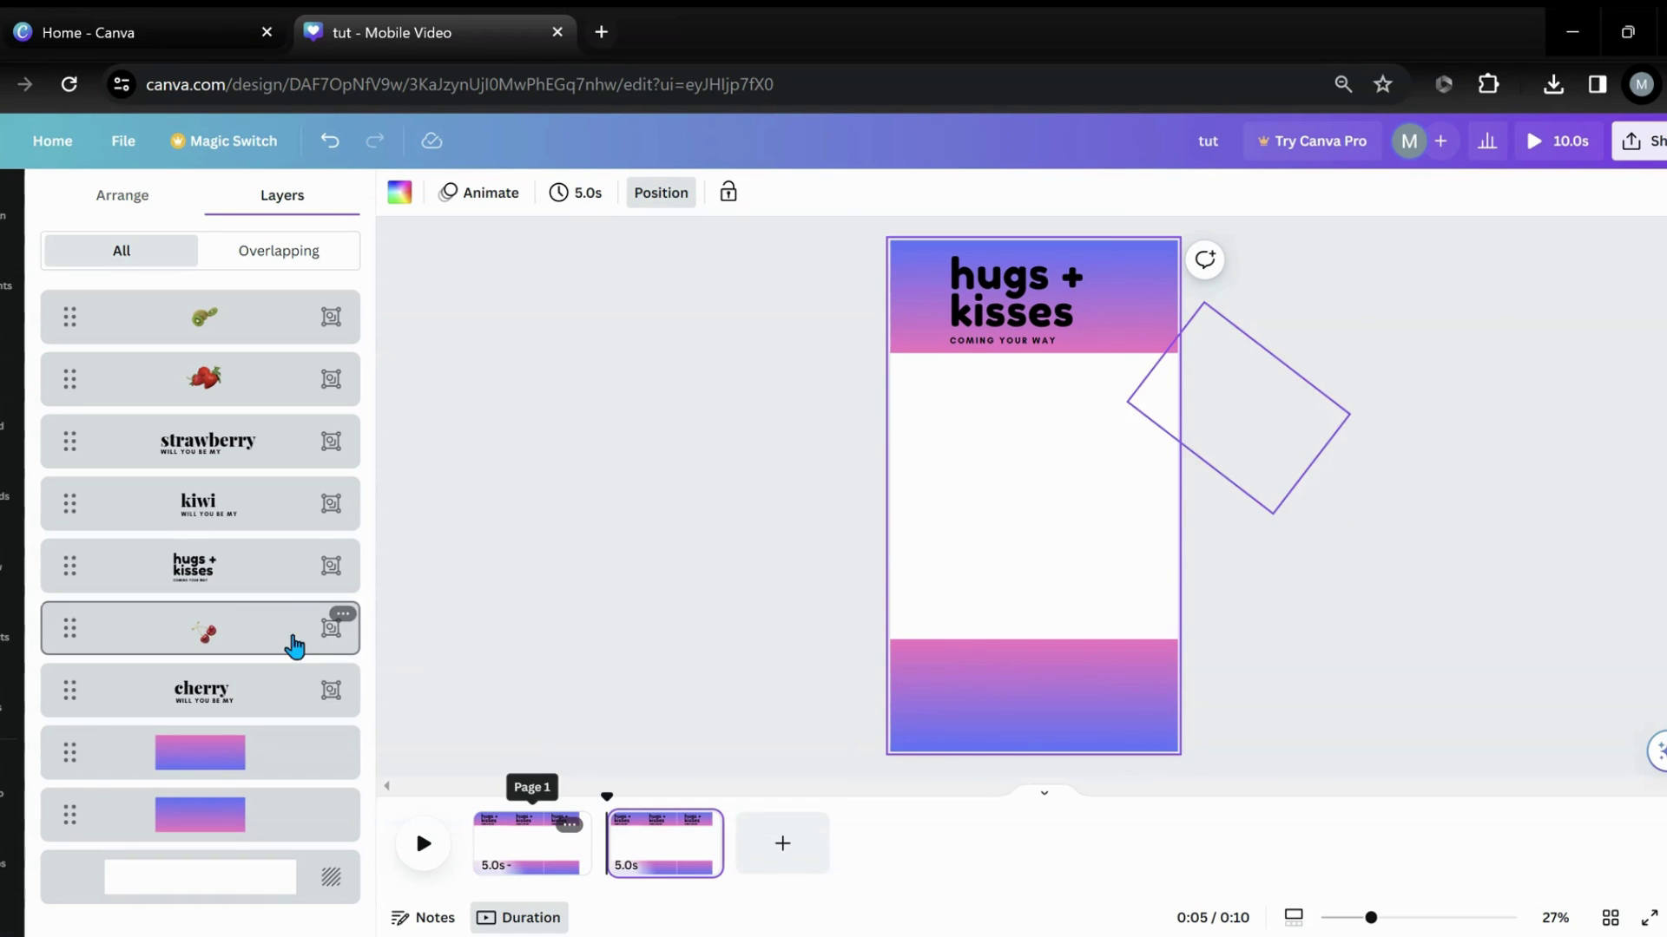
click(242, 641)
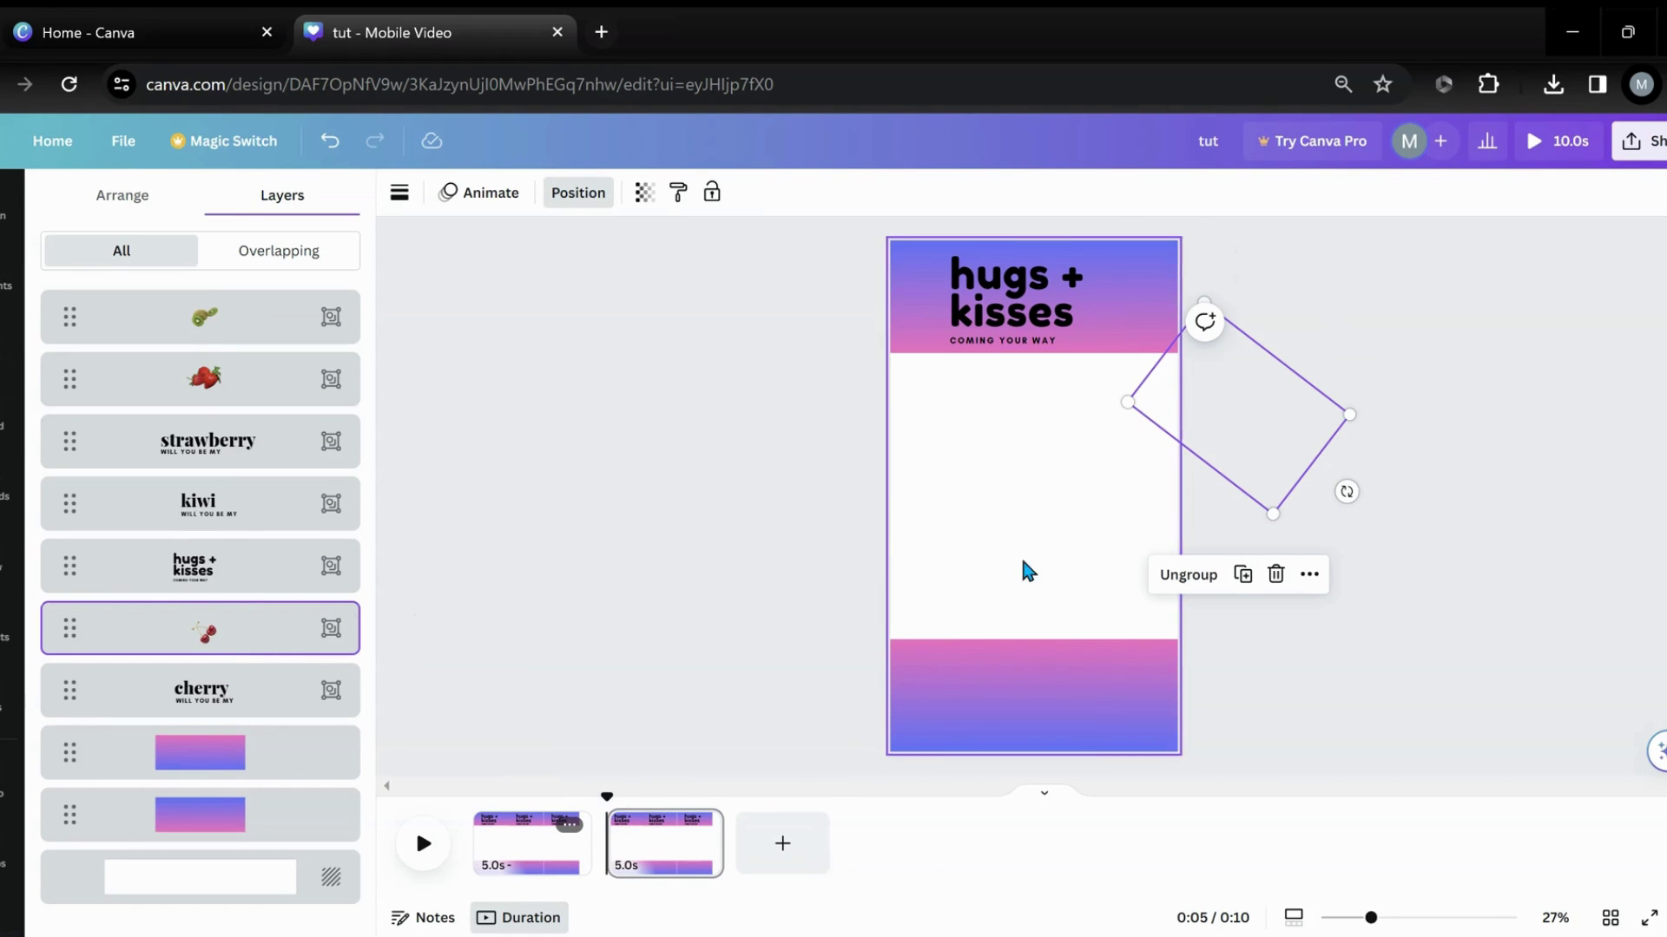
drag(1247, 409, 1030, 476)
drag(1131, 555, 1030, 604)
drag(997, 484, 956, 498)
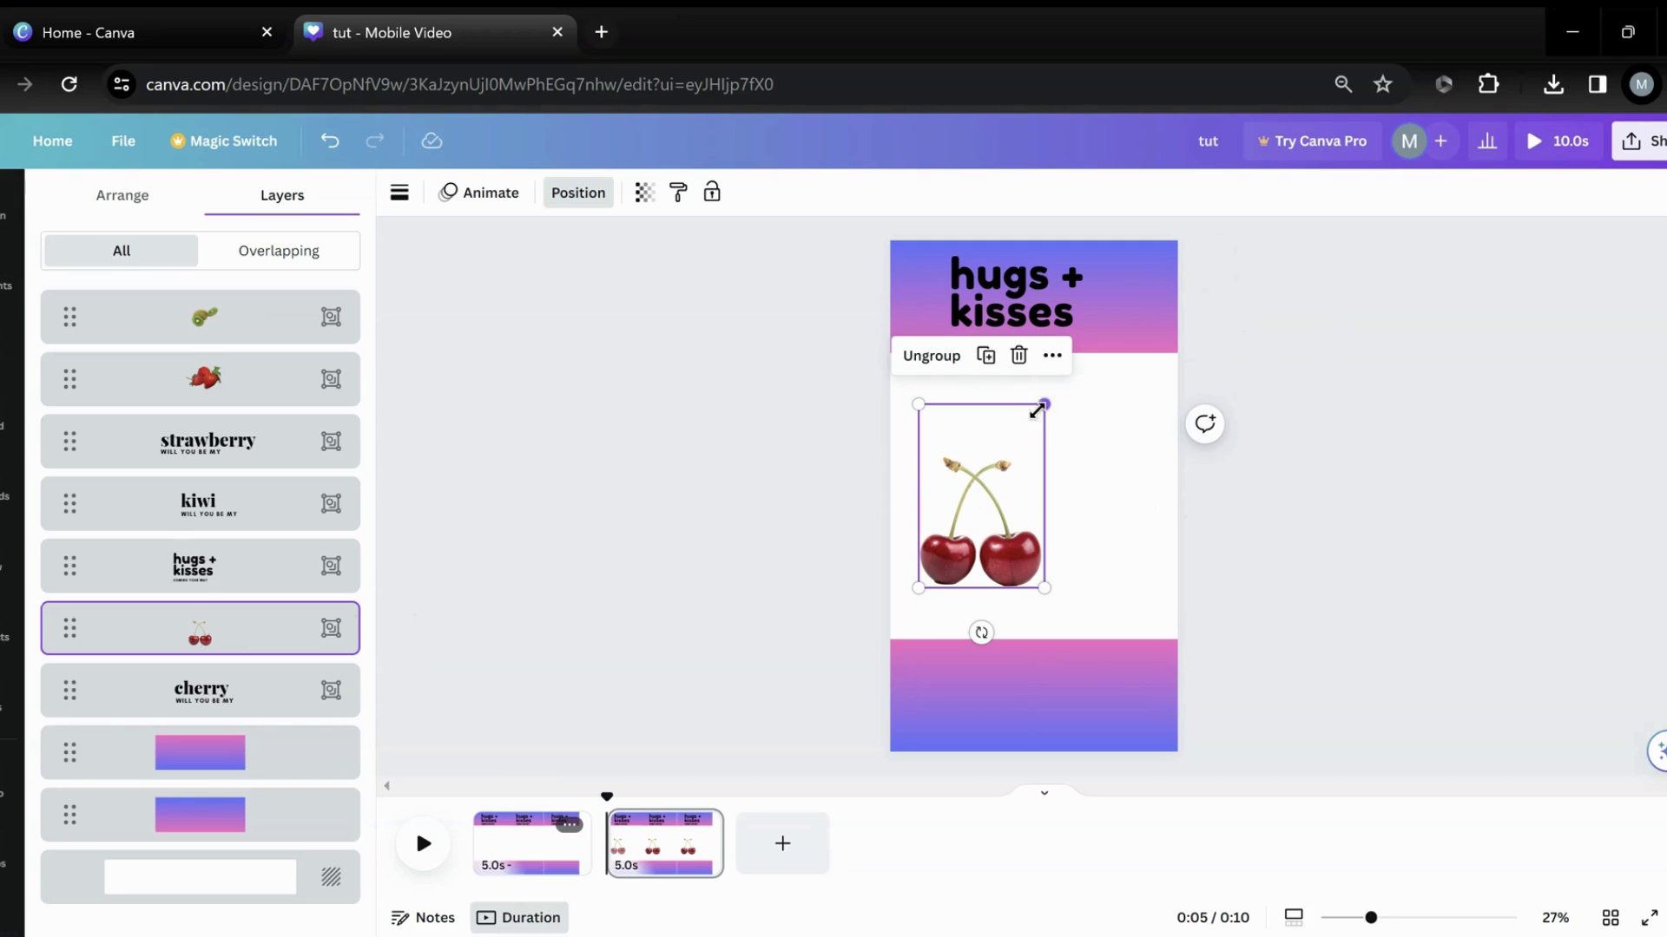
Step: Enlarge the cherry group on page 2 and slide the cherry caption onto the page to its right
drag(1043, 405, 1070, 365)
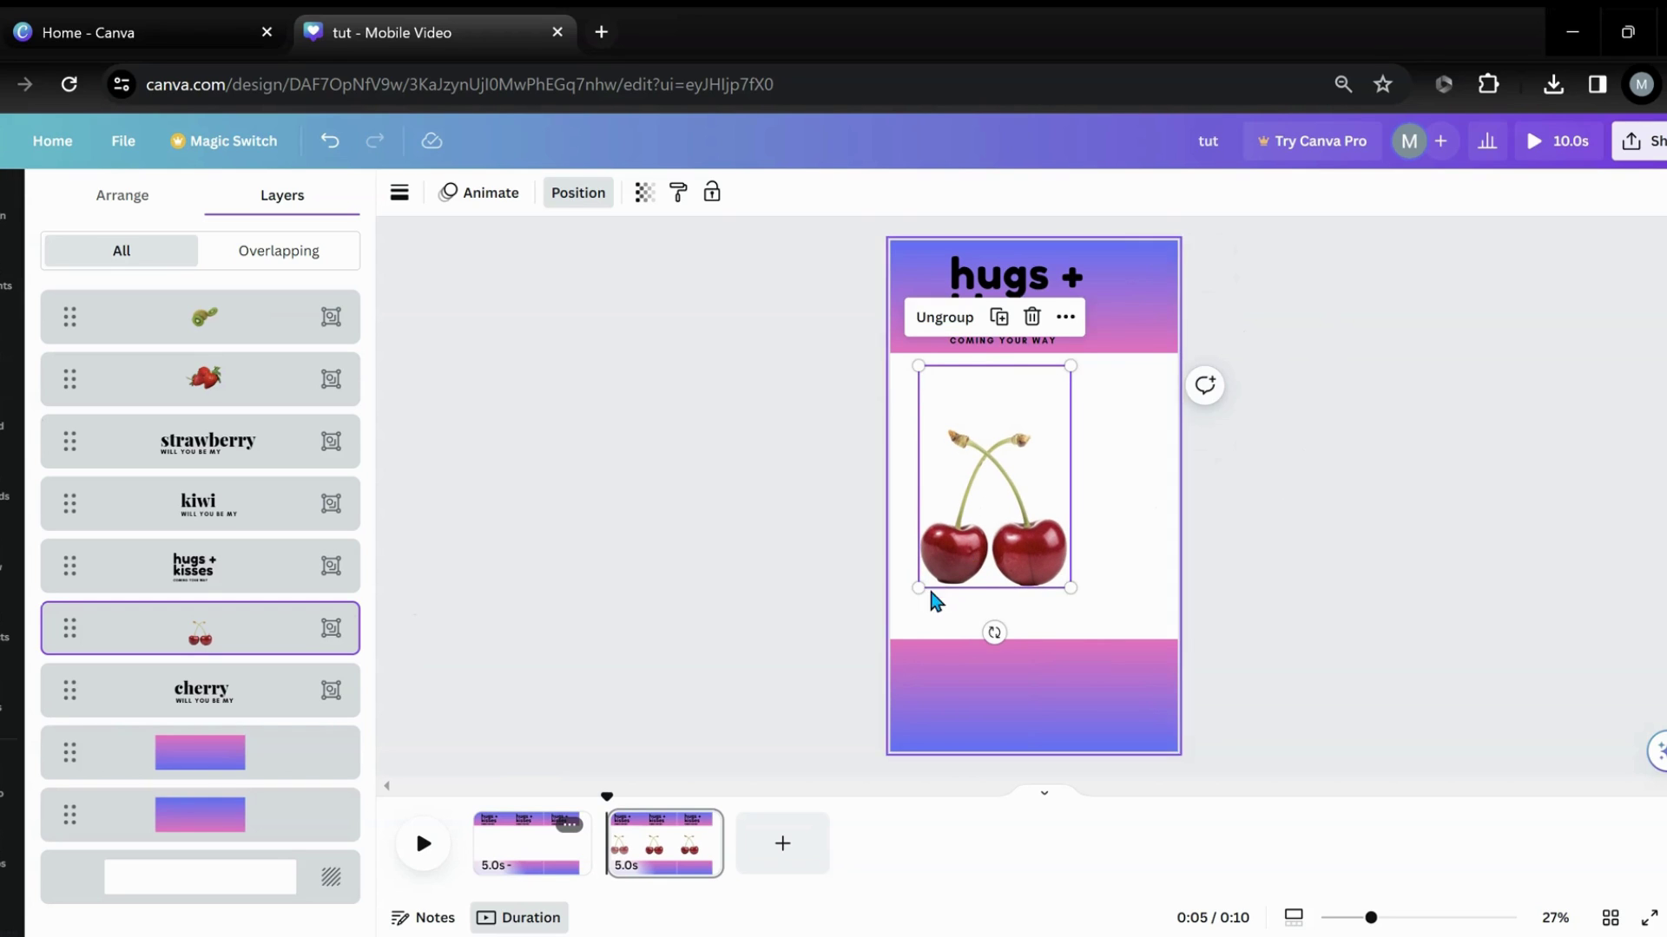
drag(919, 590, 901, 609)
drag(982, 561, 982, 557)
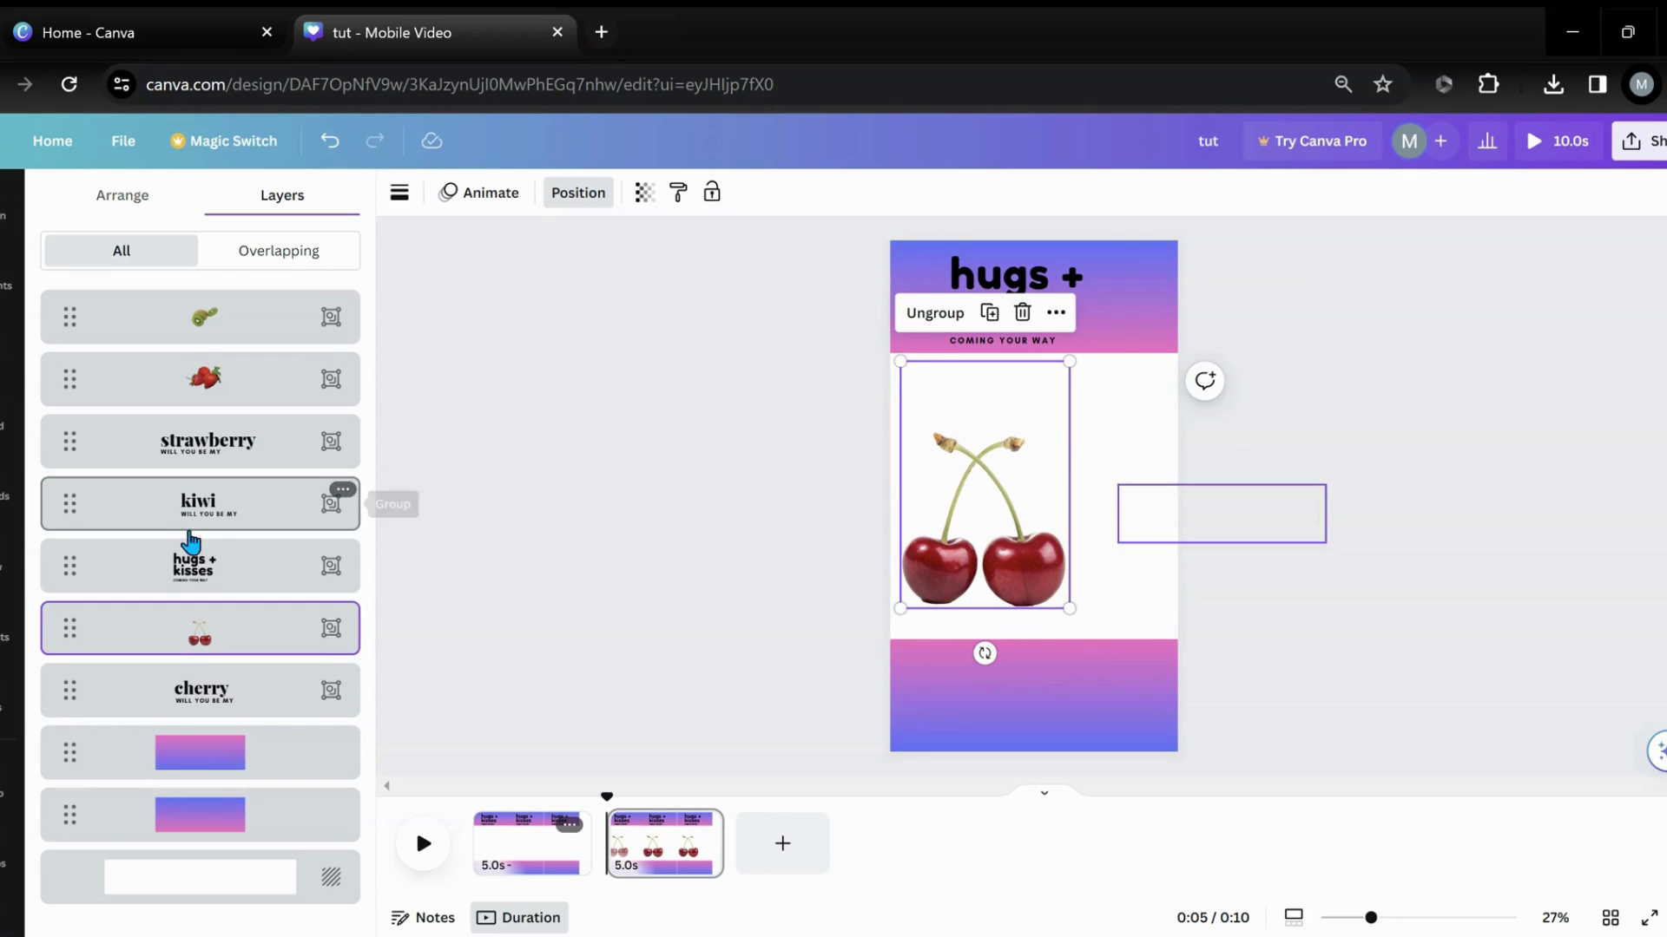
click(193, 697)
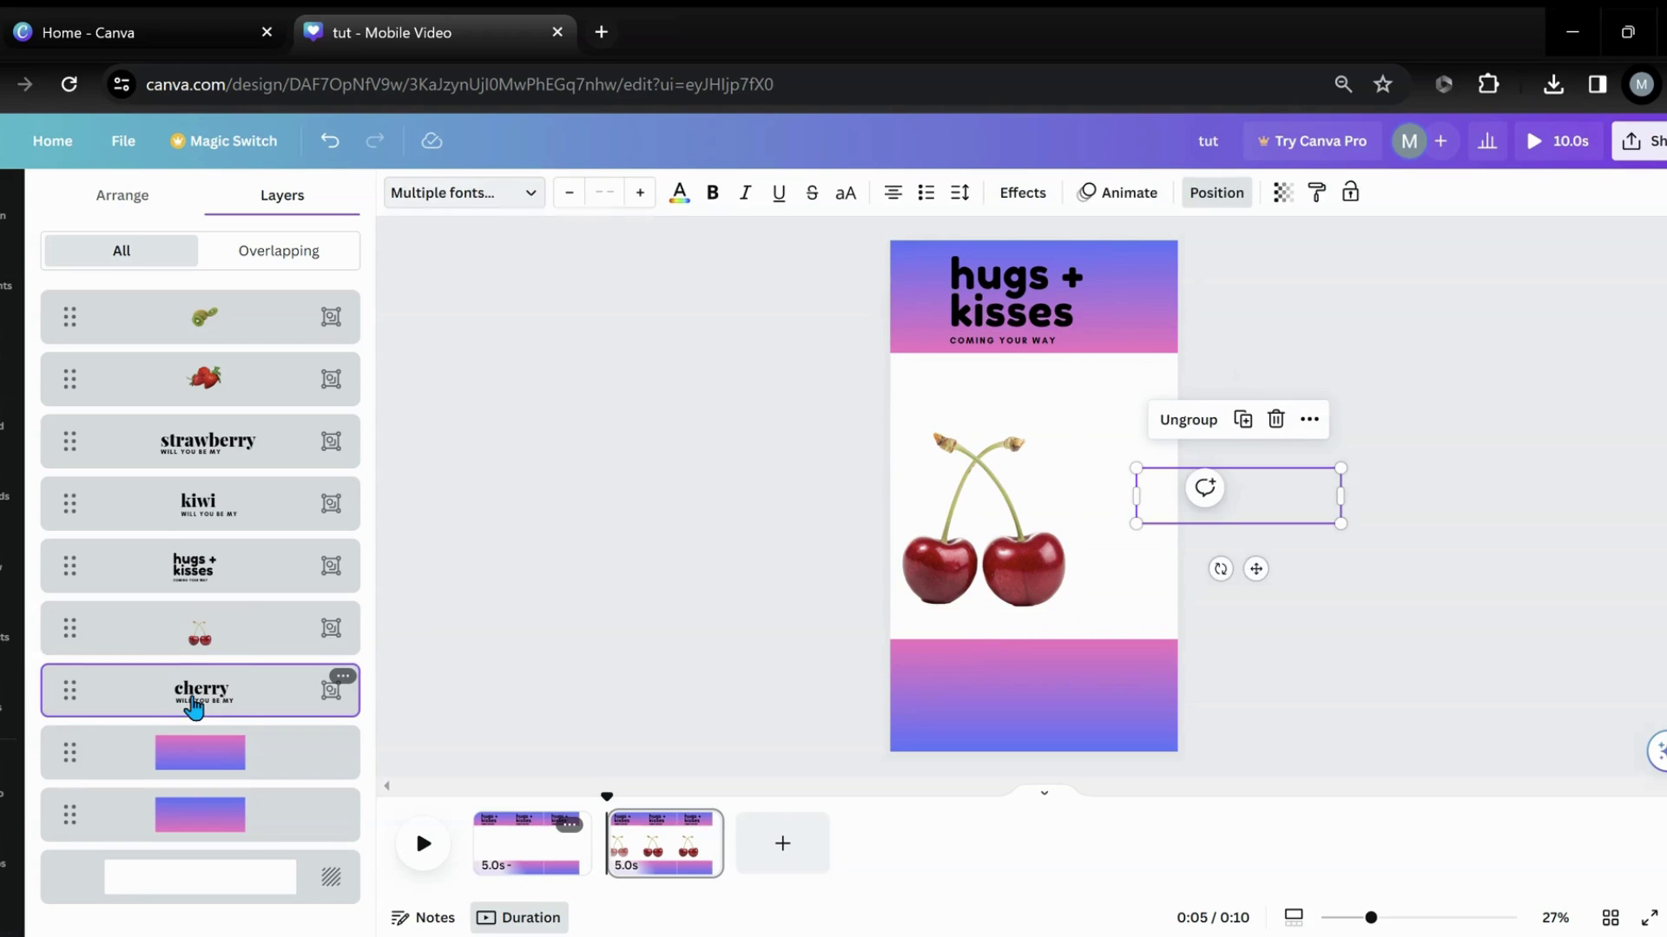
drag(1315, 504, 1157, 503)
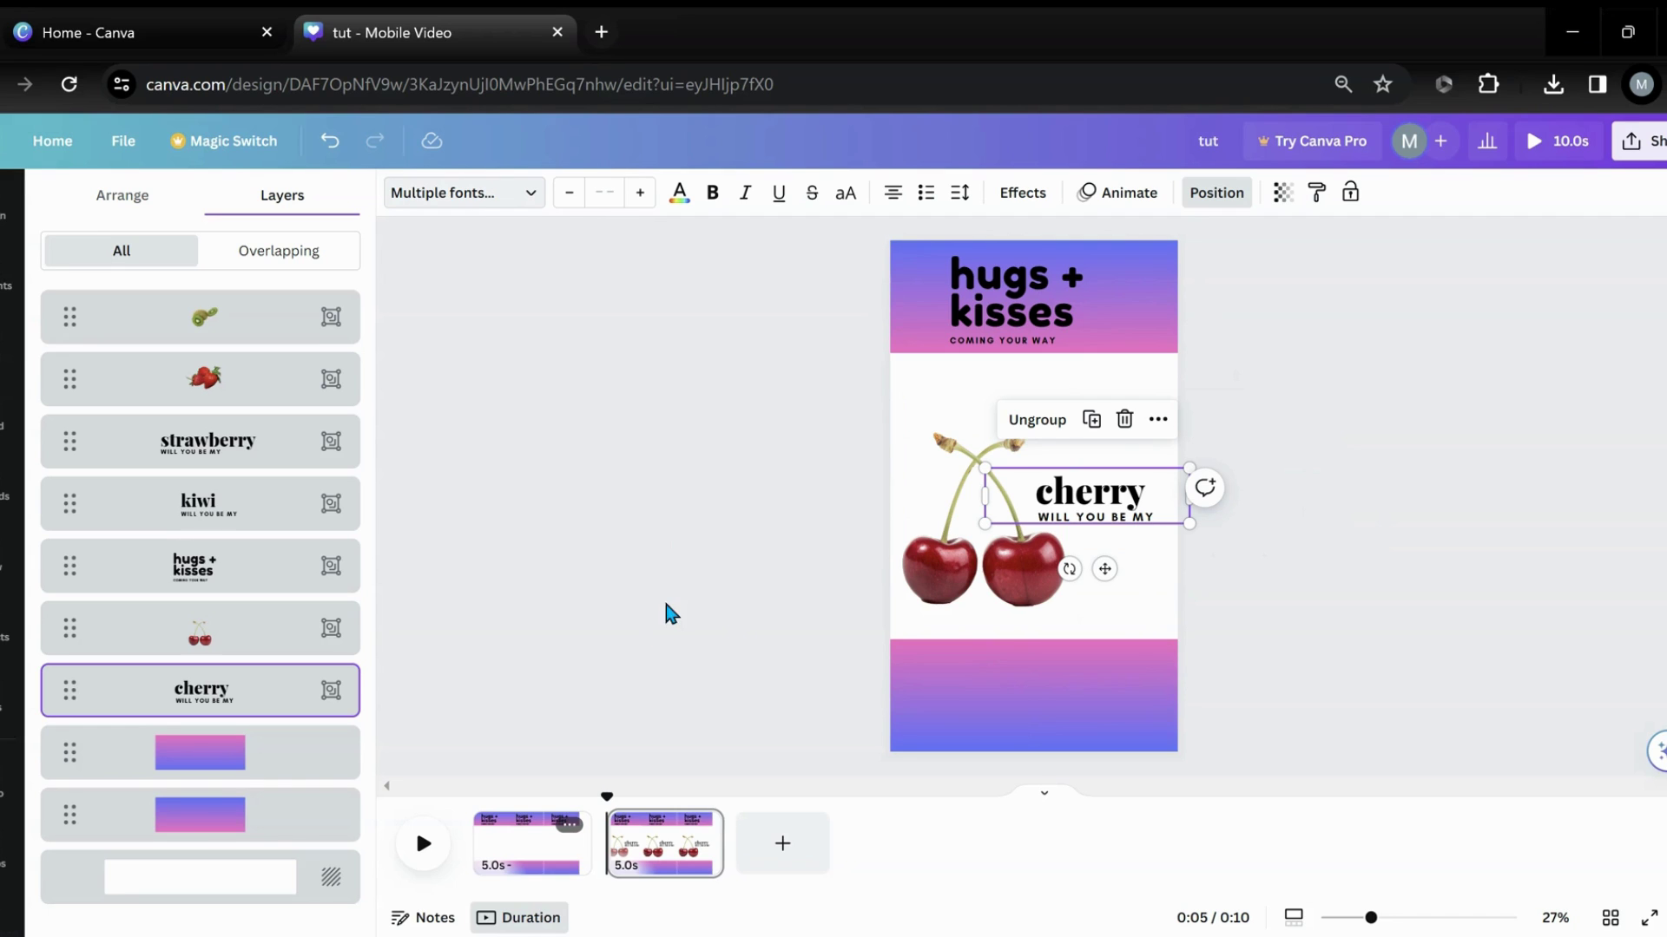
Step: Duplicate page 2 and, on the copy, shrink the cherry group and place it at the left of the lower gradient band
click(702, 825)
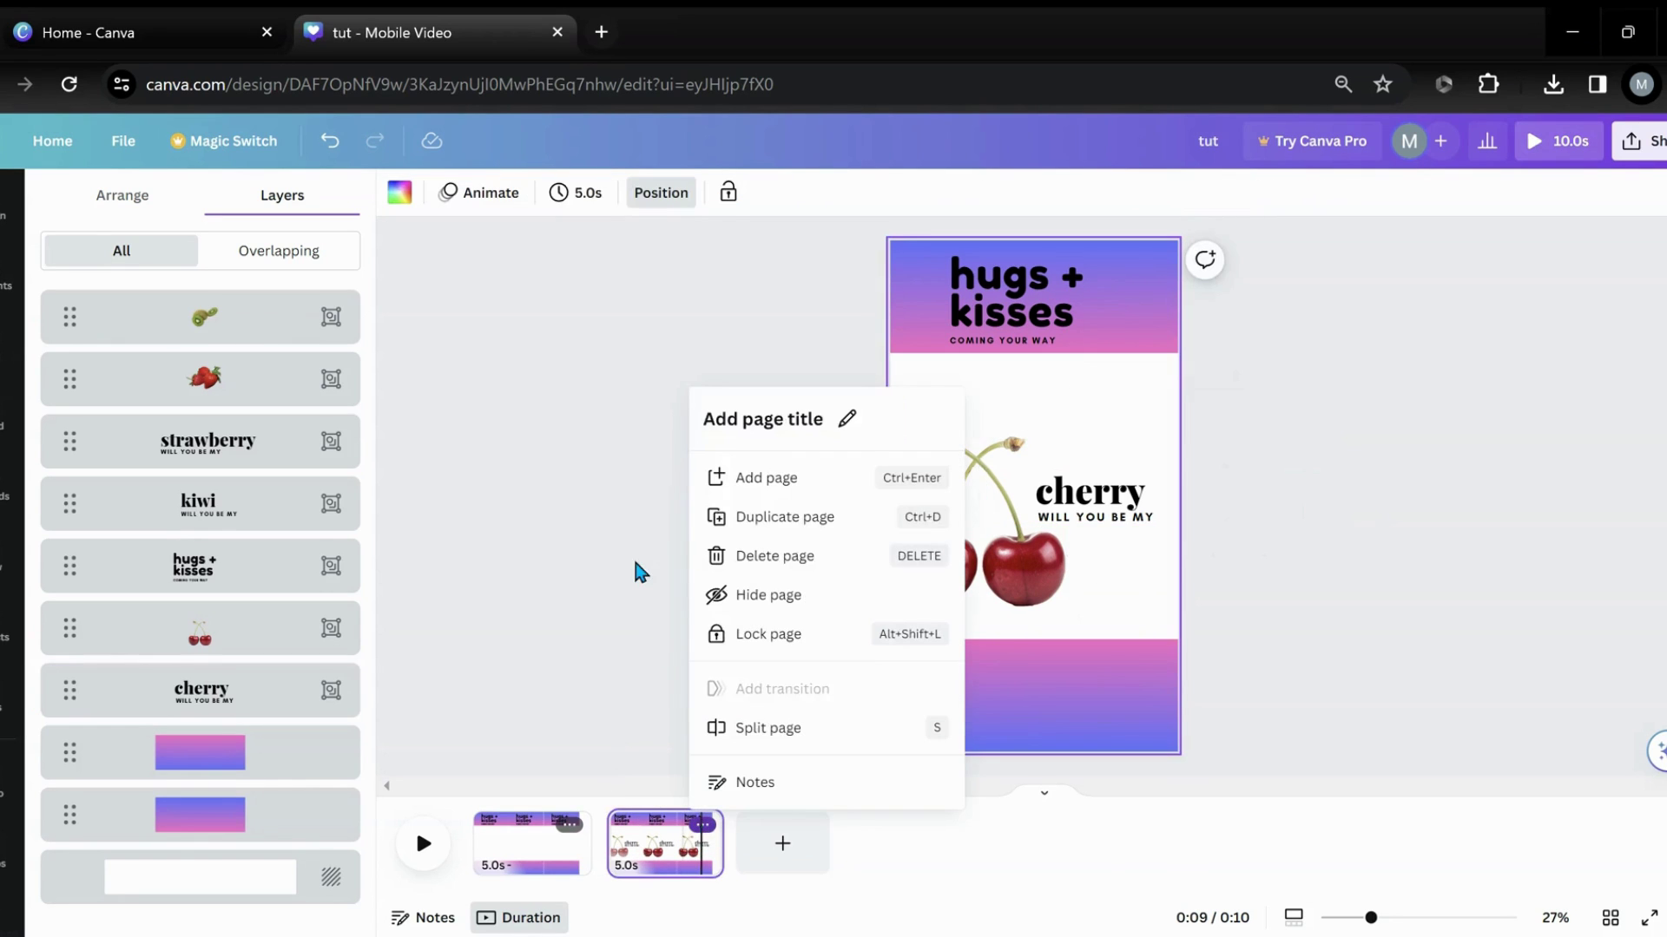
click(748, 530)
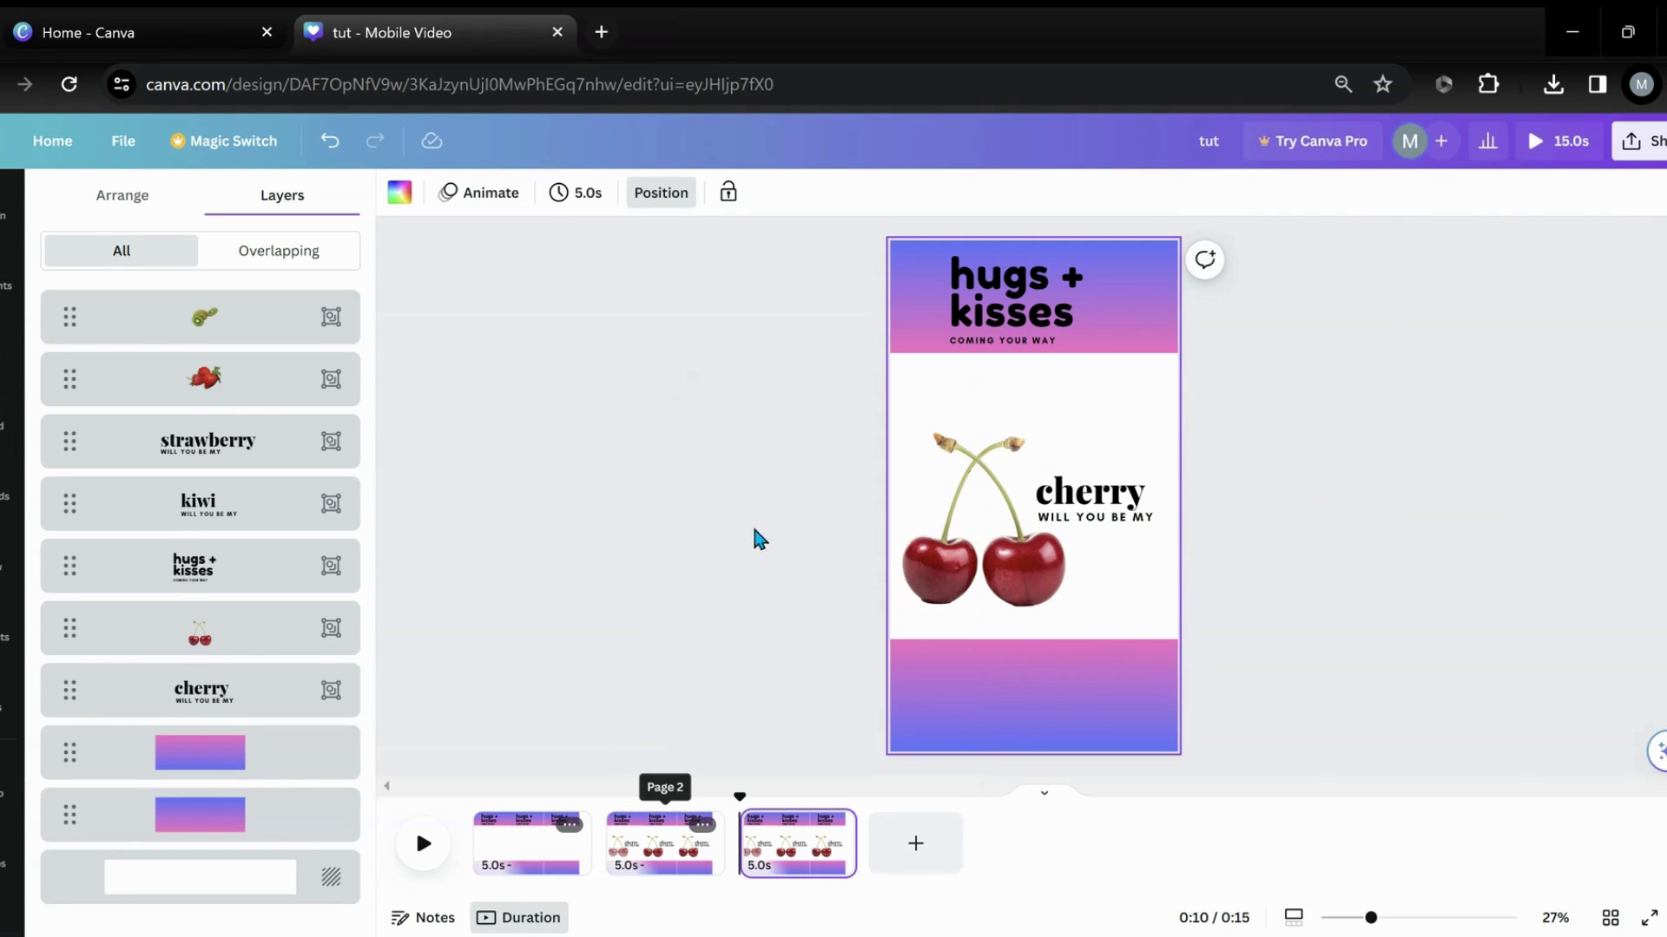
click(996, 578)
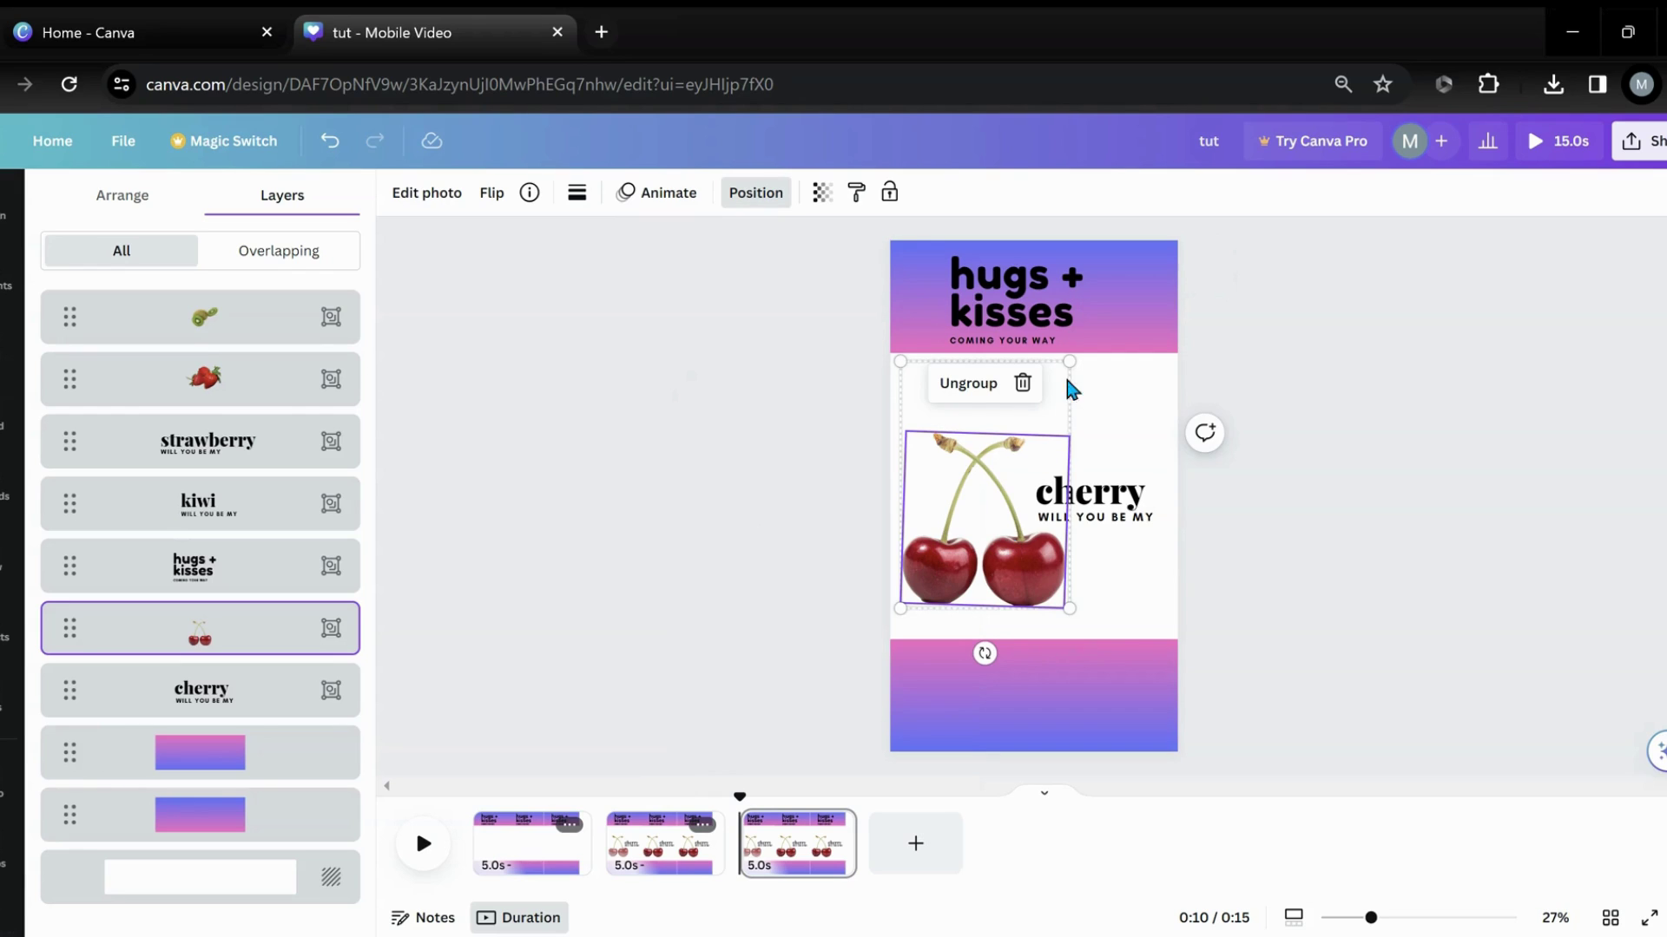
drag(1071, 362, 995, 500)
drag(967, 564, 977, 692)
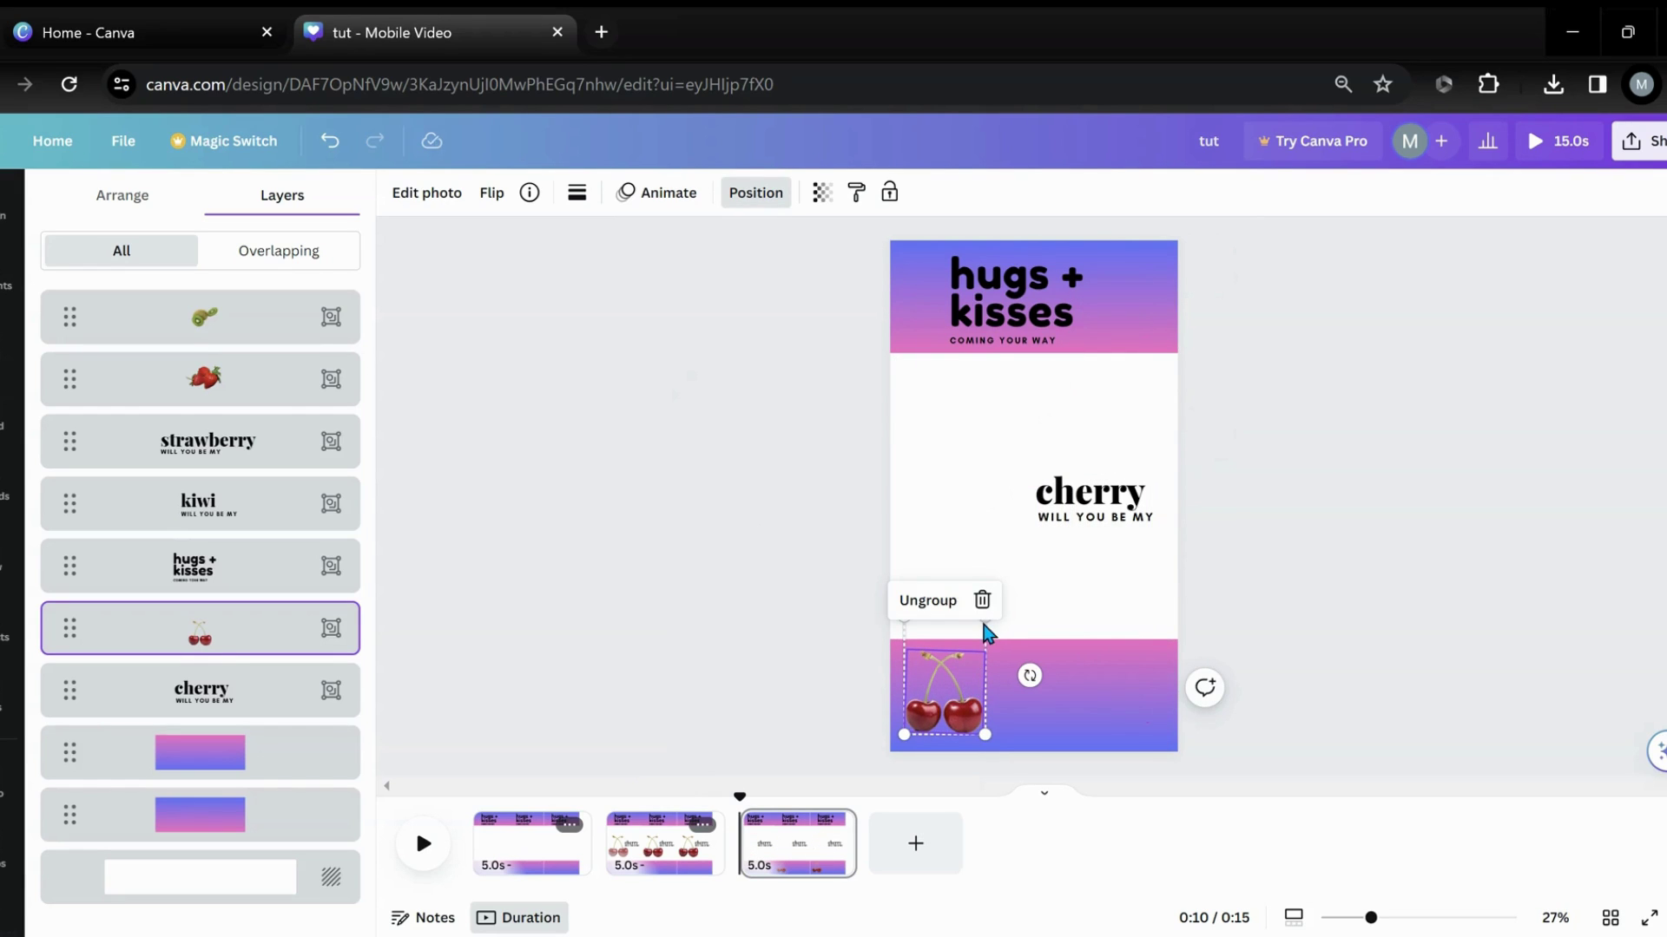
click(1041, 616)
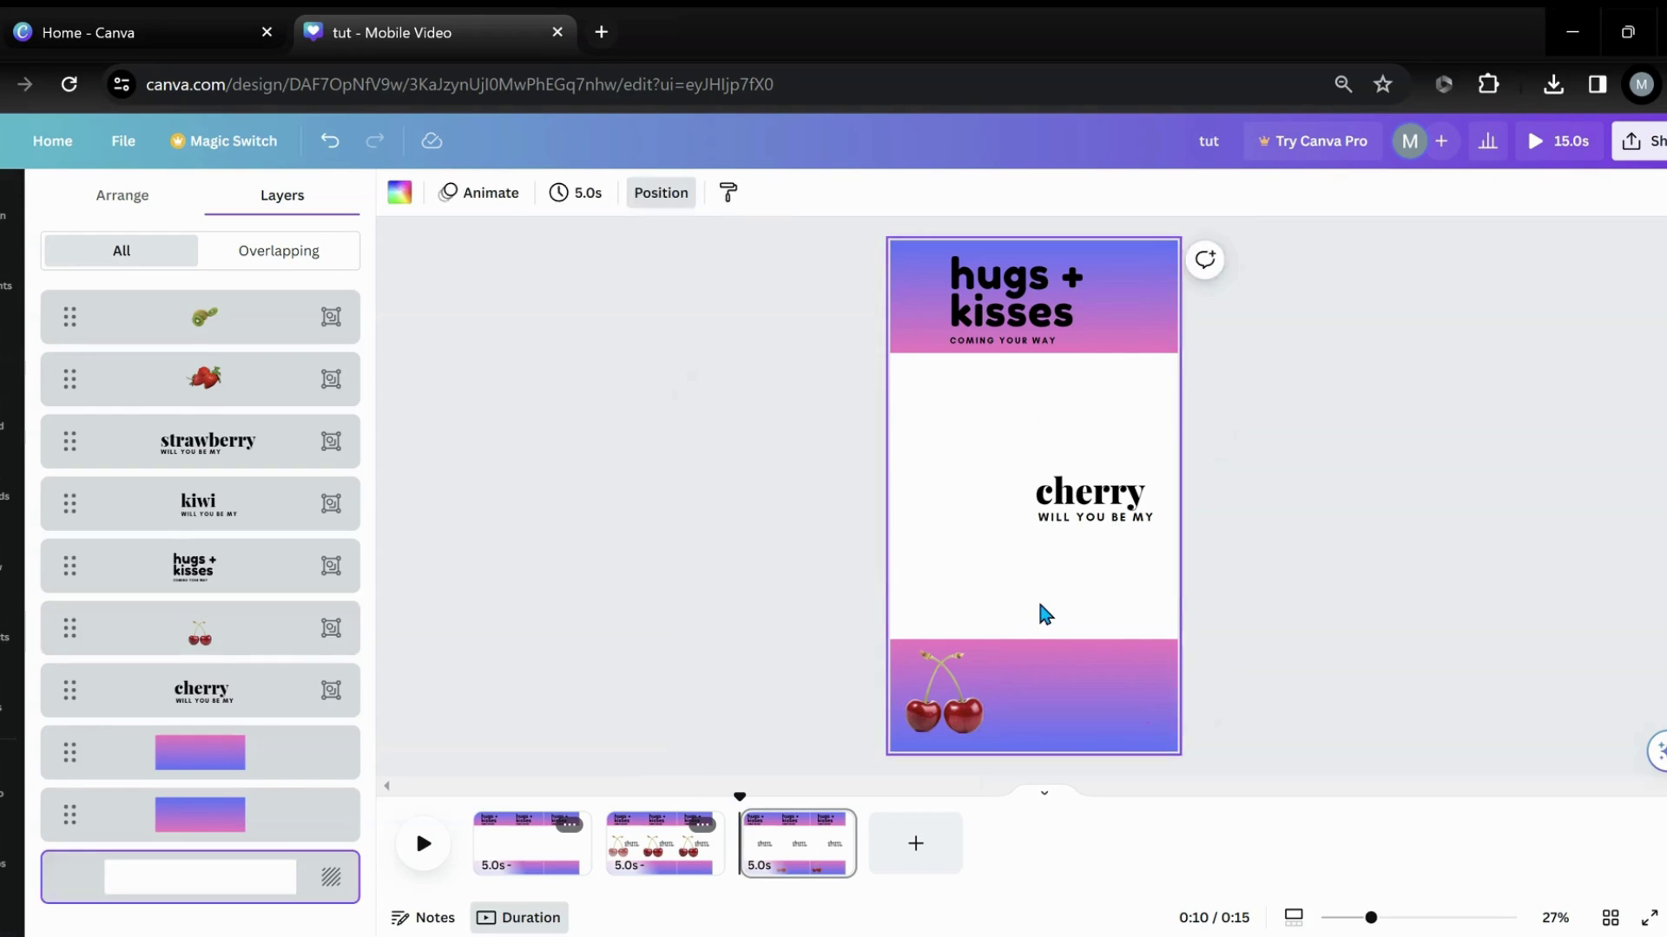
click(963, 681)
drag(984, 615, 978, 626)
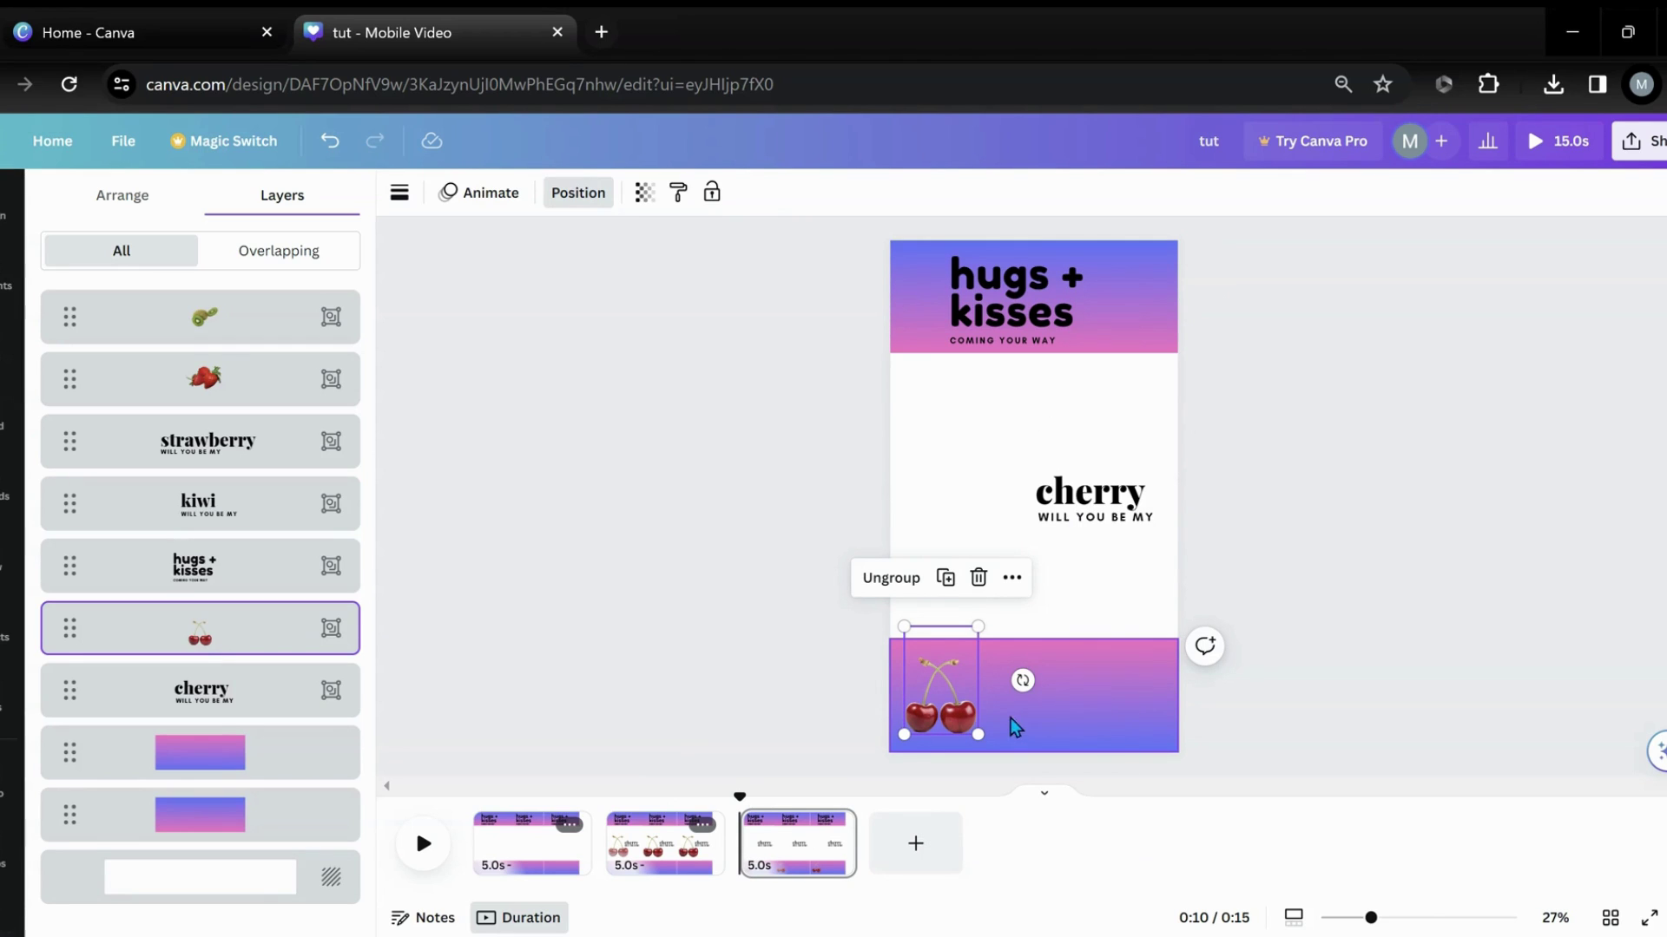
Step: Move the cherry caption on page 3 off the page's left edge
click(1083, 506)
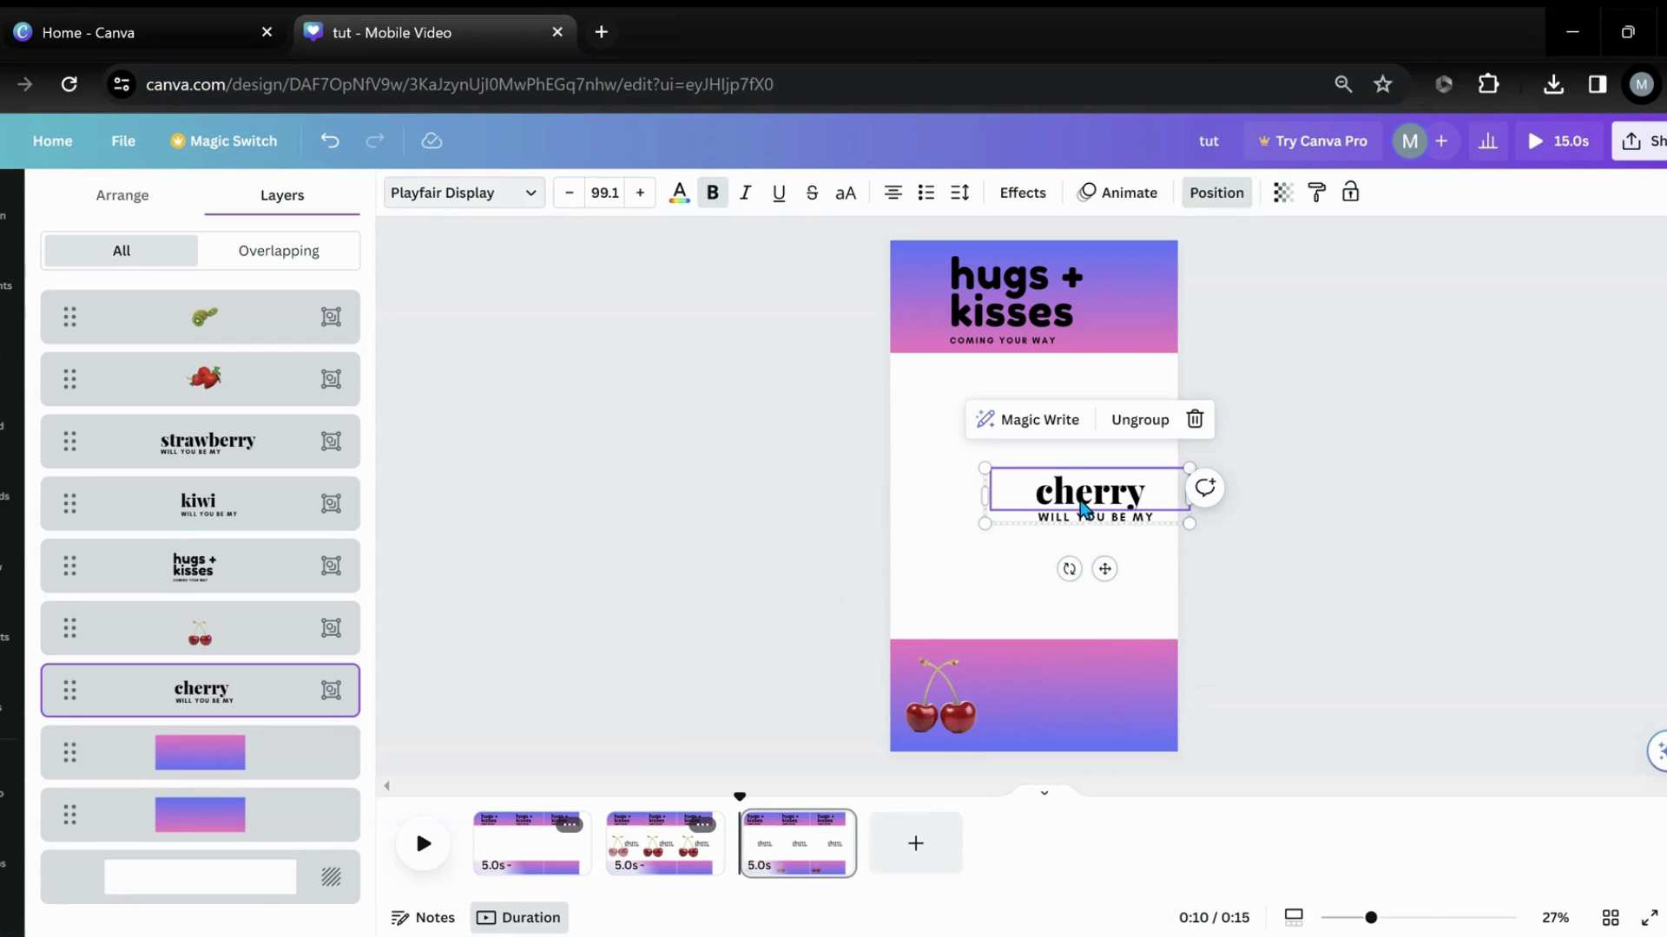
drag(1096, 517, 826, 509)
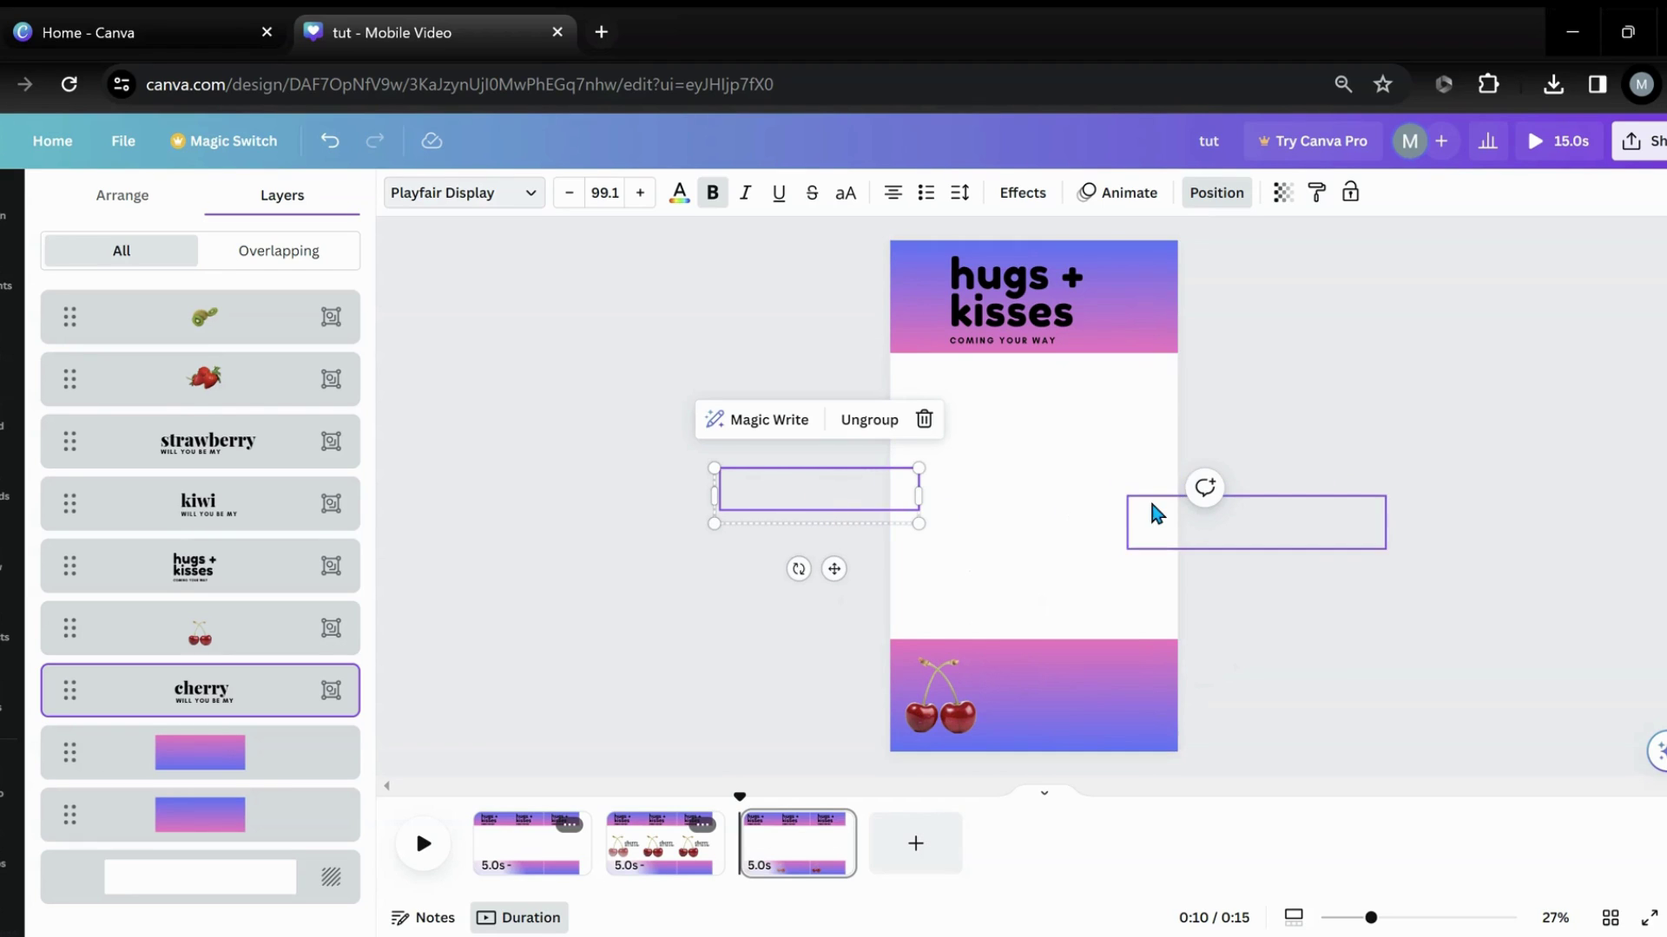
drag(855, 502, 852, 518)
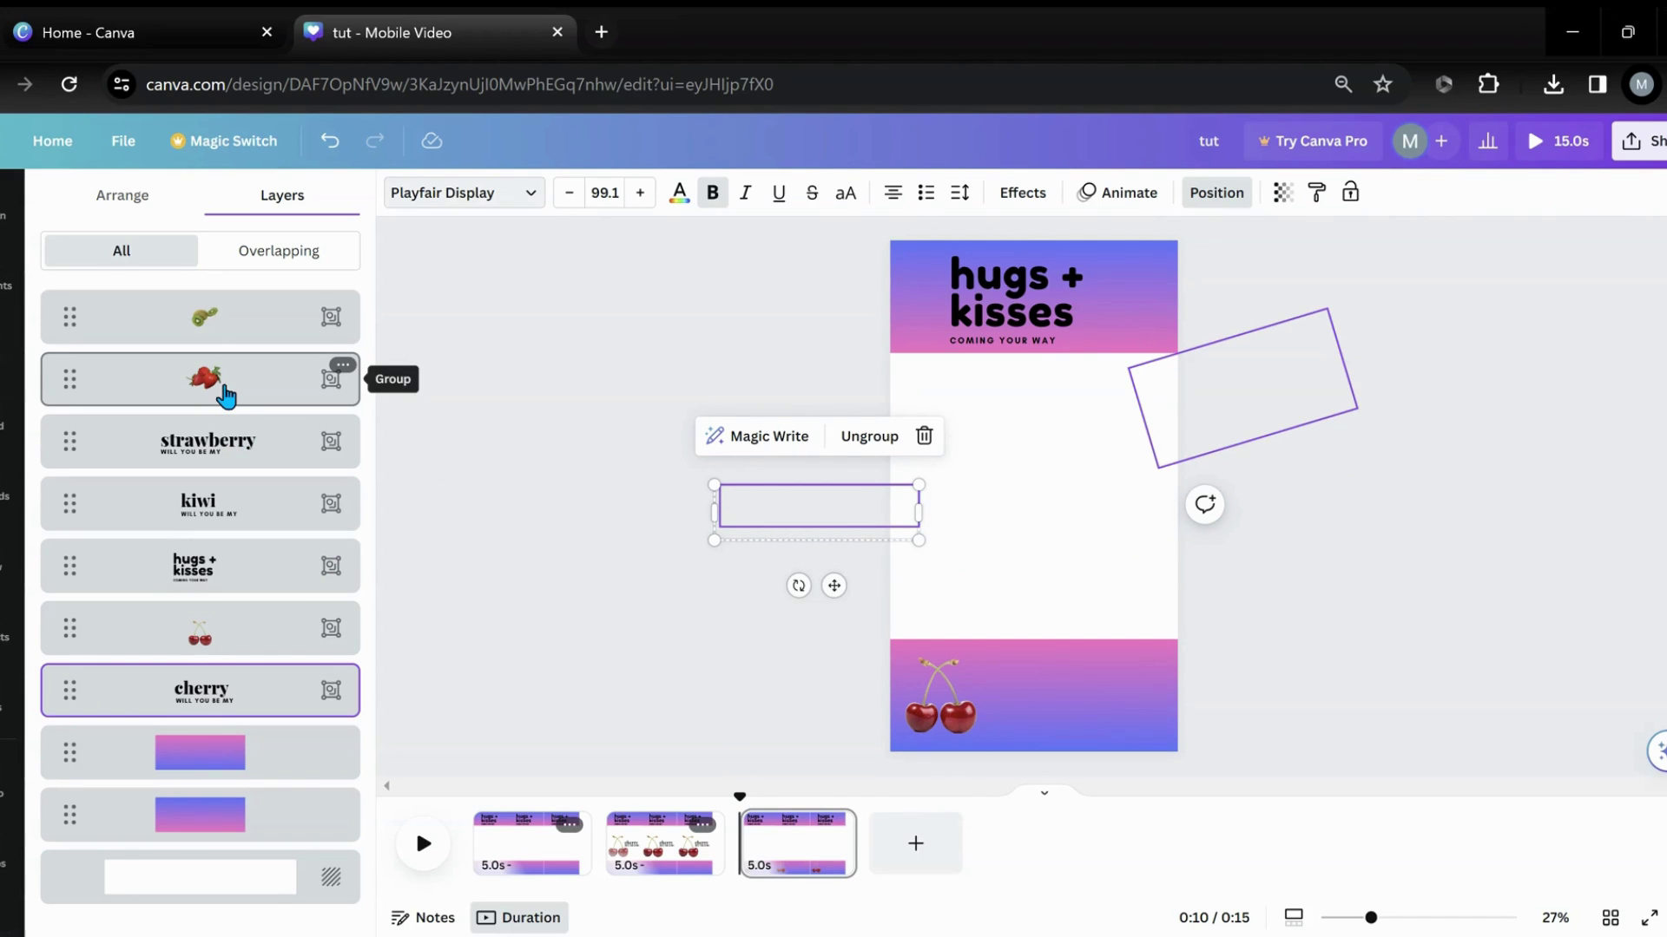
Step: Bring the off-page kiwi caption into the right side of page 3's white area
click(214, 331)
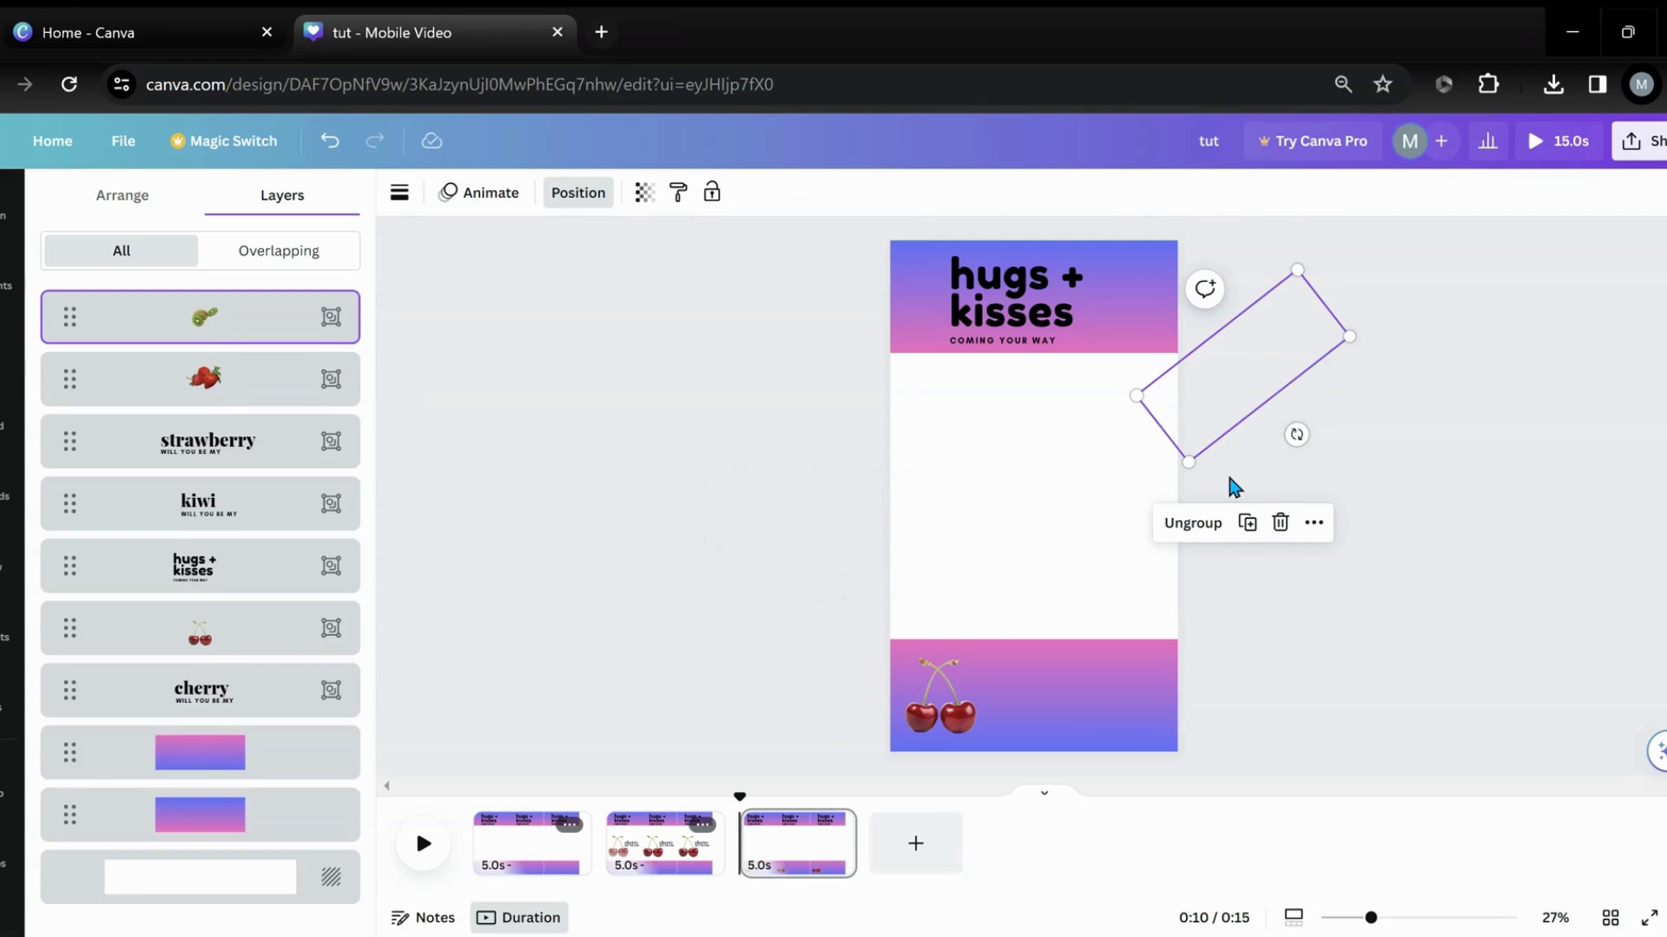
click(1152, 544)
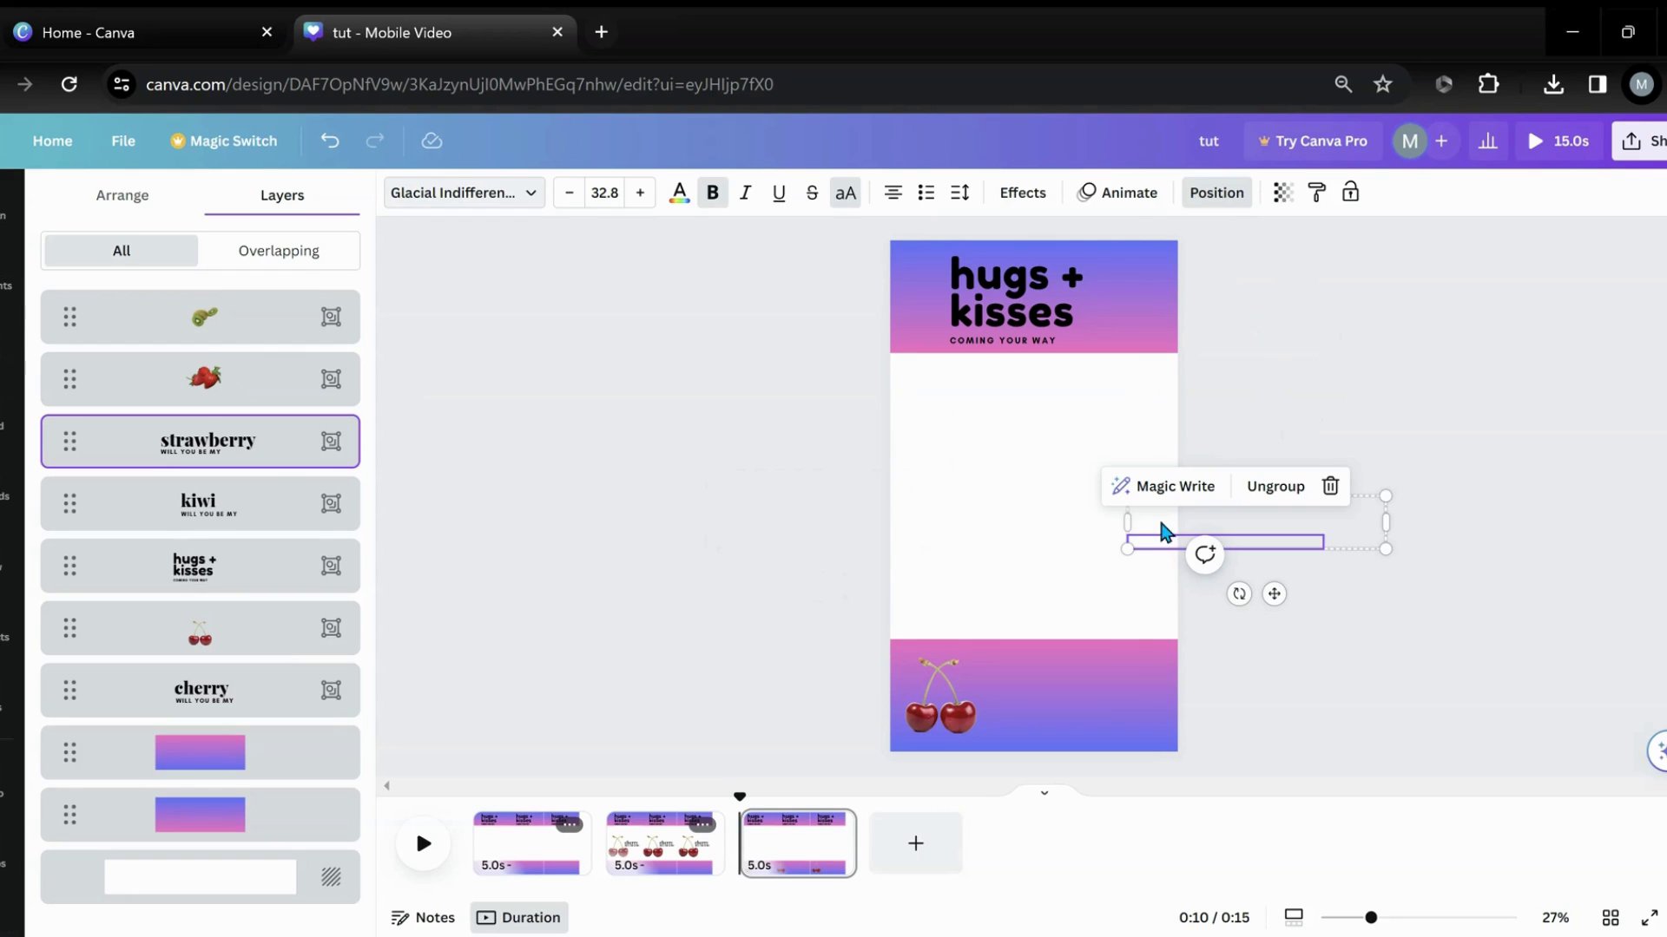
click(251, 508)
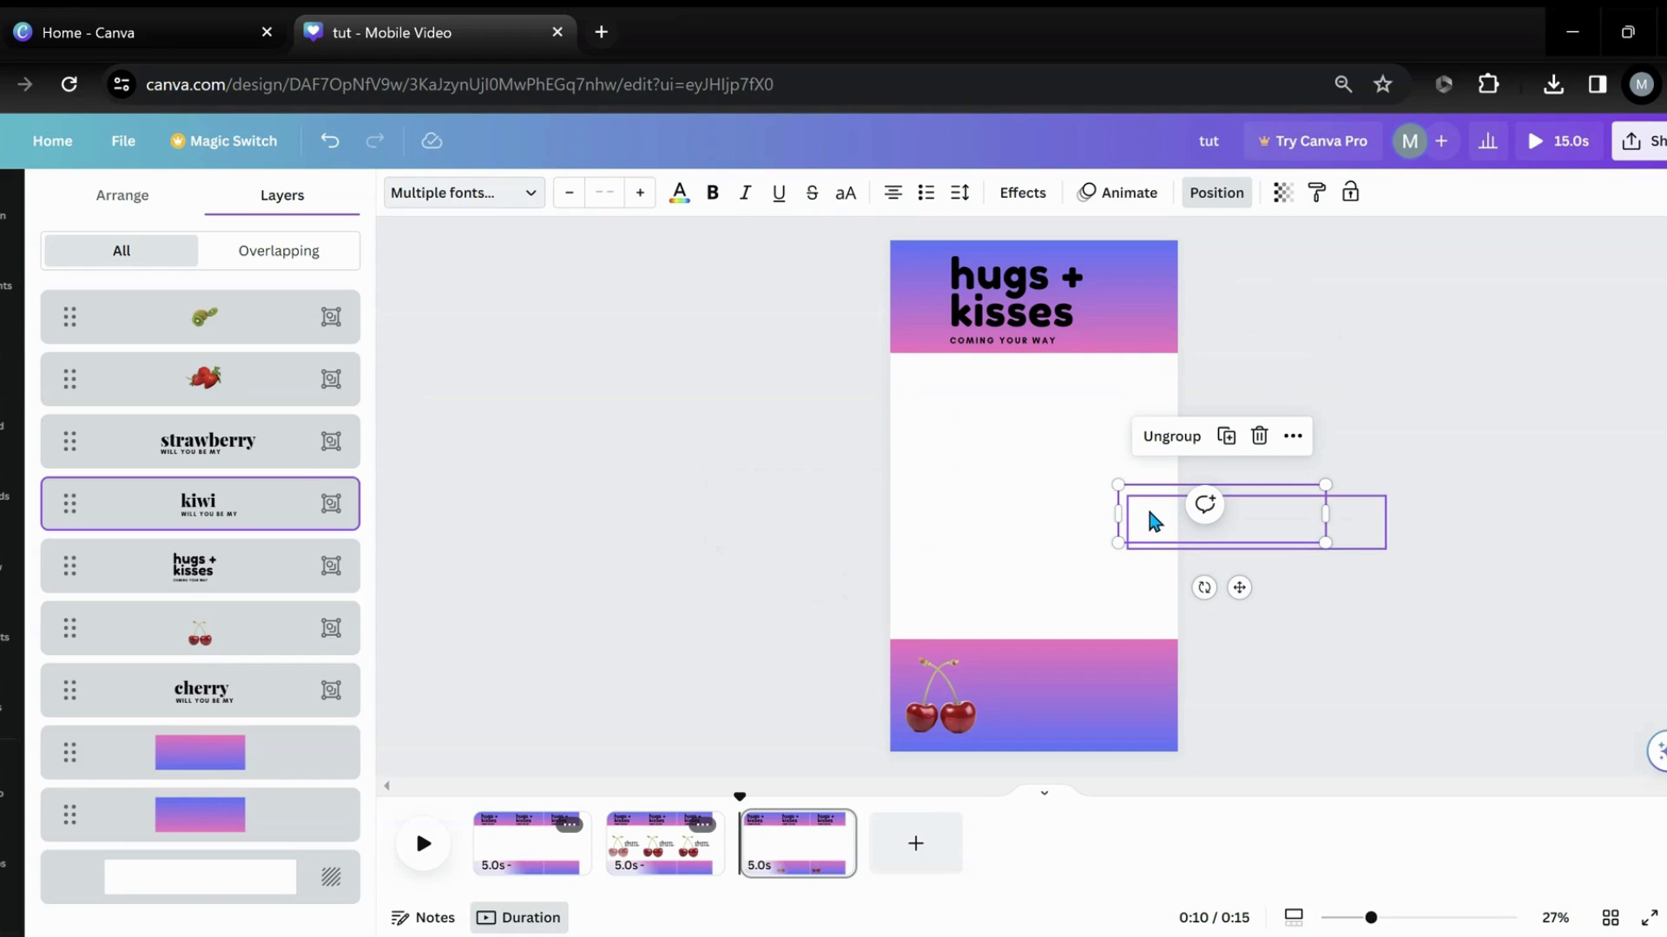
drag(1247, 587, 1099, 585)
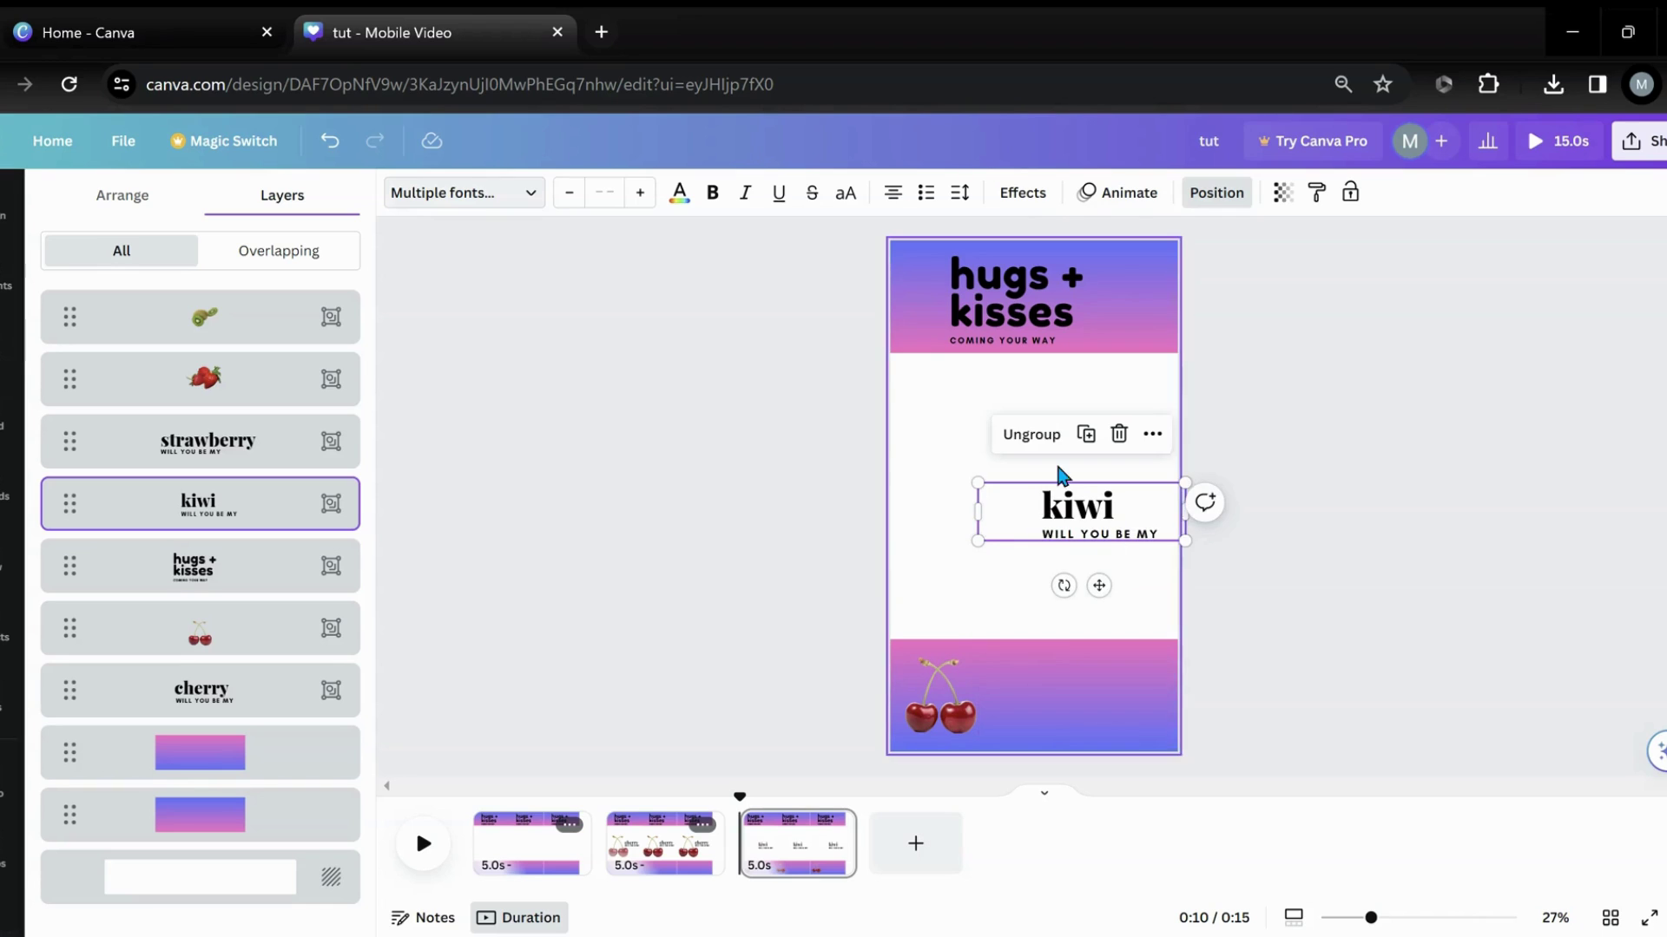
Step: Bring the kiwi group onto page 3 and rotate it level
click(230, 332)
drag(1269, 383, 1050, 451)
drag(1018, 471, 1008, 470)
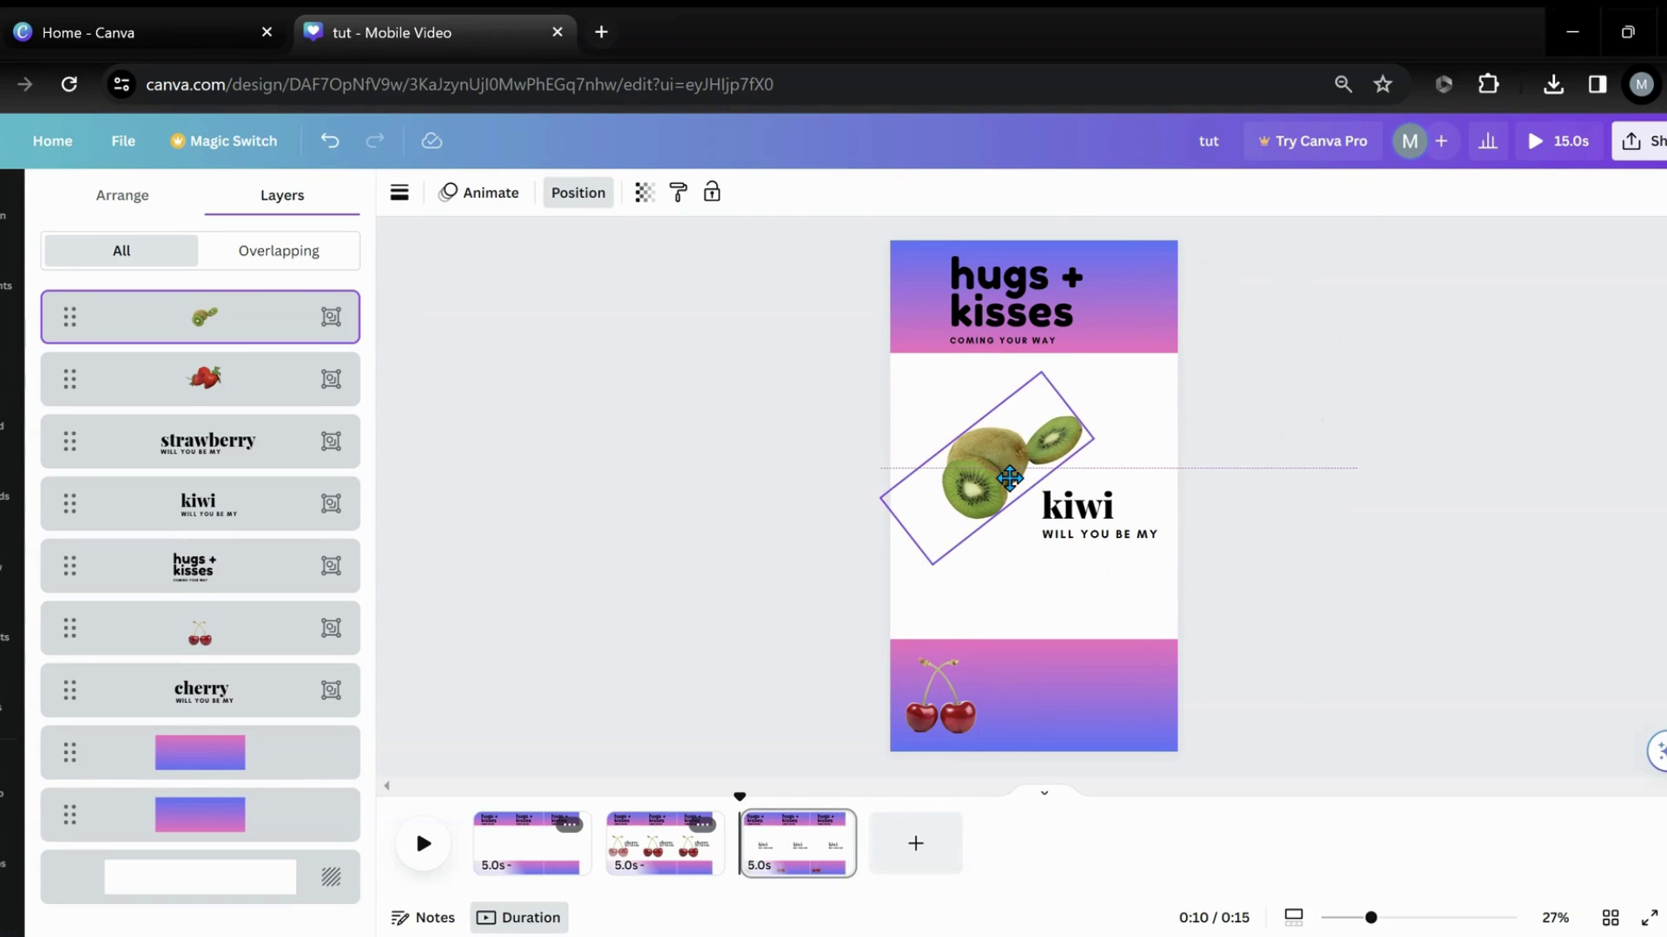
drag(1039, 536, 986, 580)
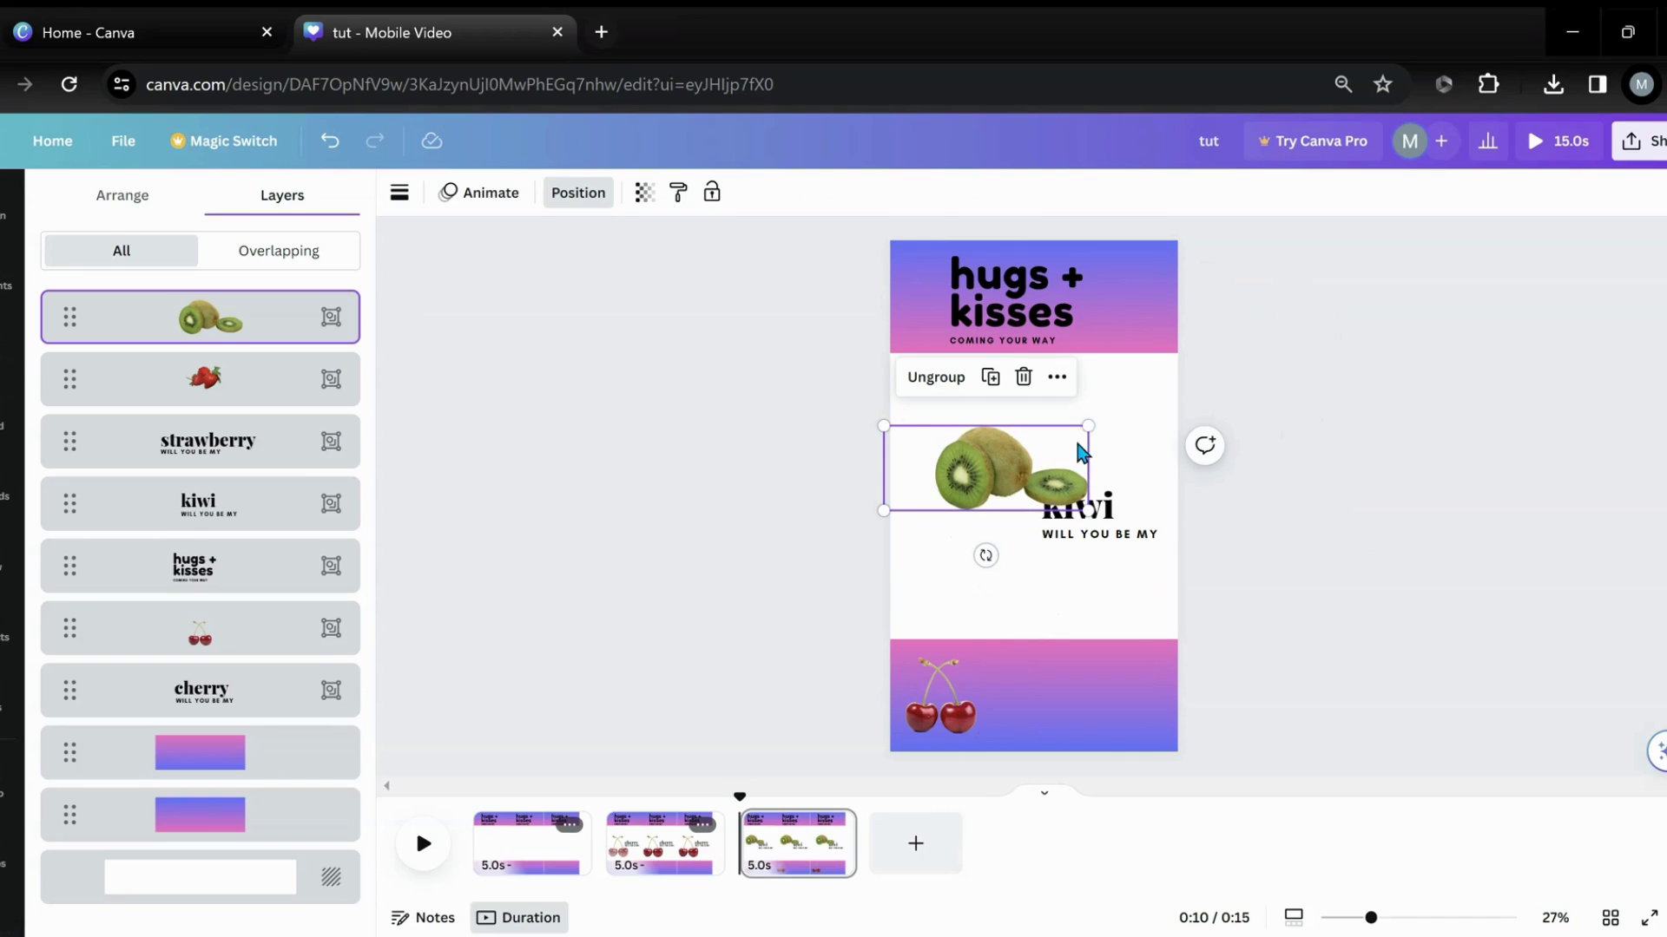
Step: Enlarge the kiwi group and arrange it in the lower white area with the kiwi caption above it
drag(1084, 427, 1015, 519)
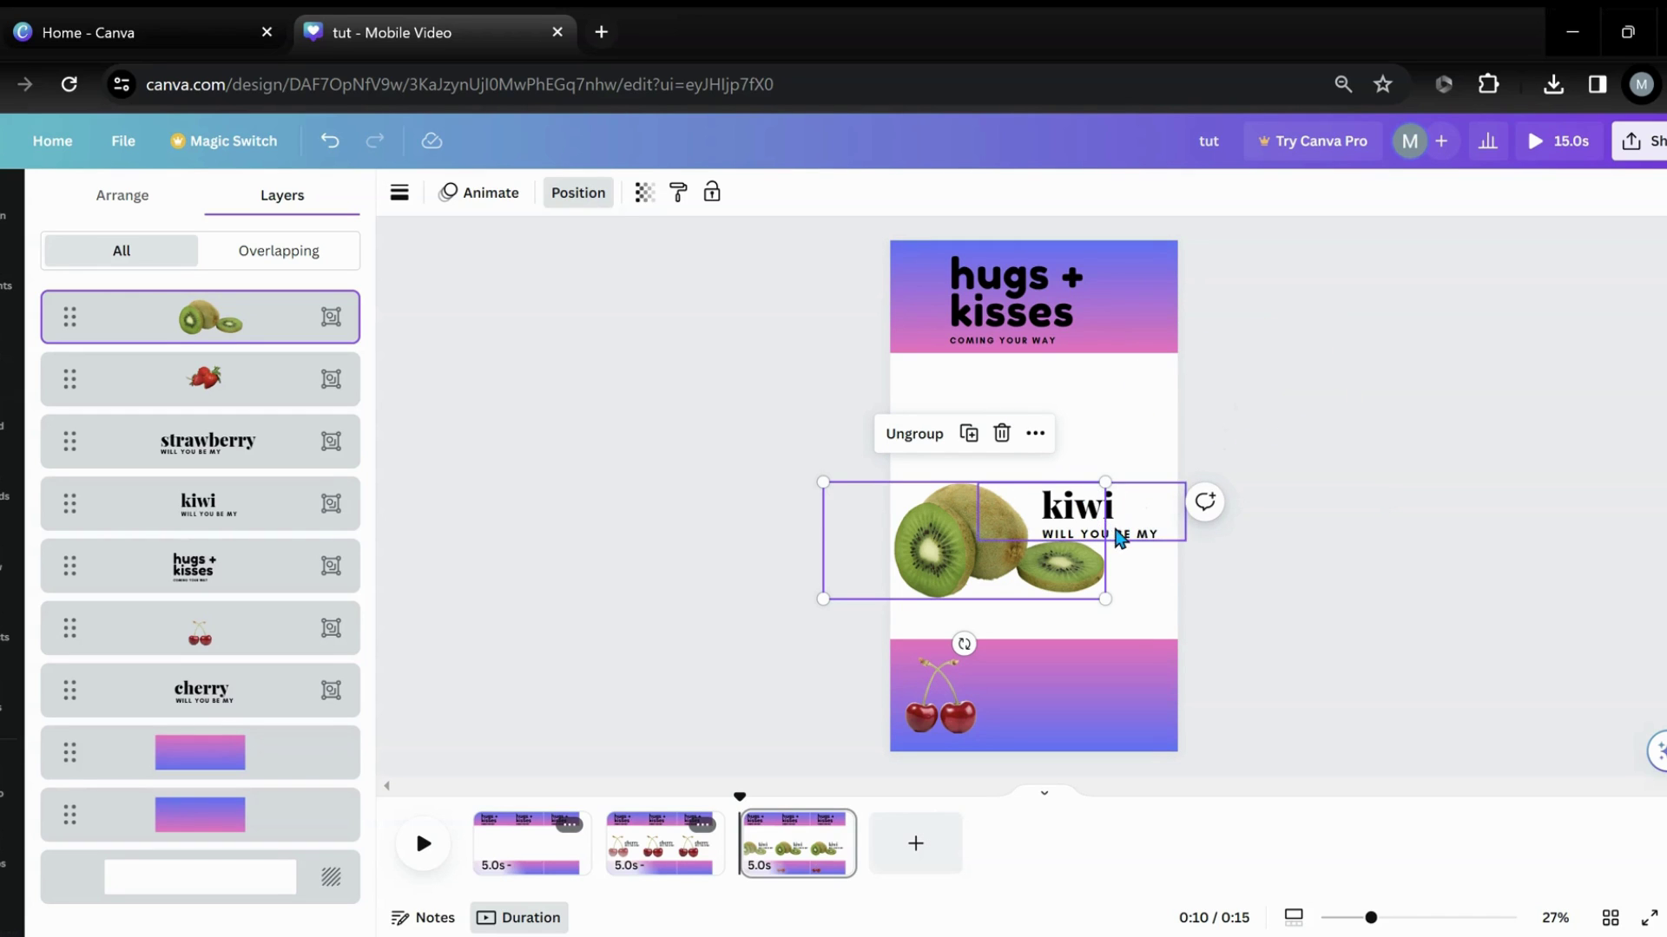
drag(1120, 540, 1044, 446)
drag(1050, 564, 1093, 579)
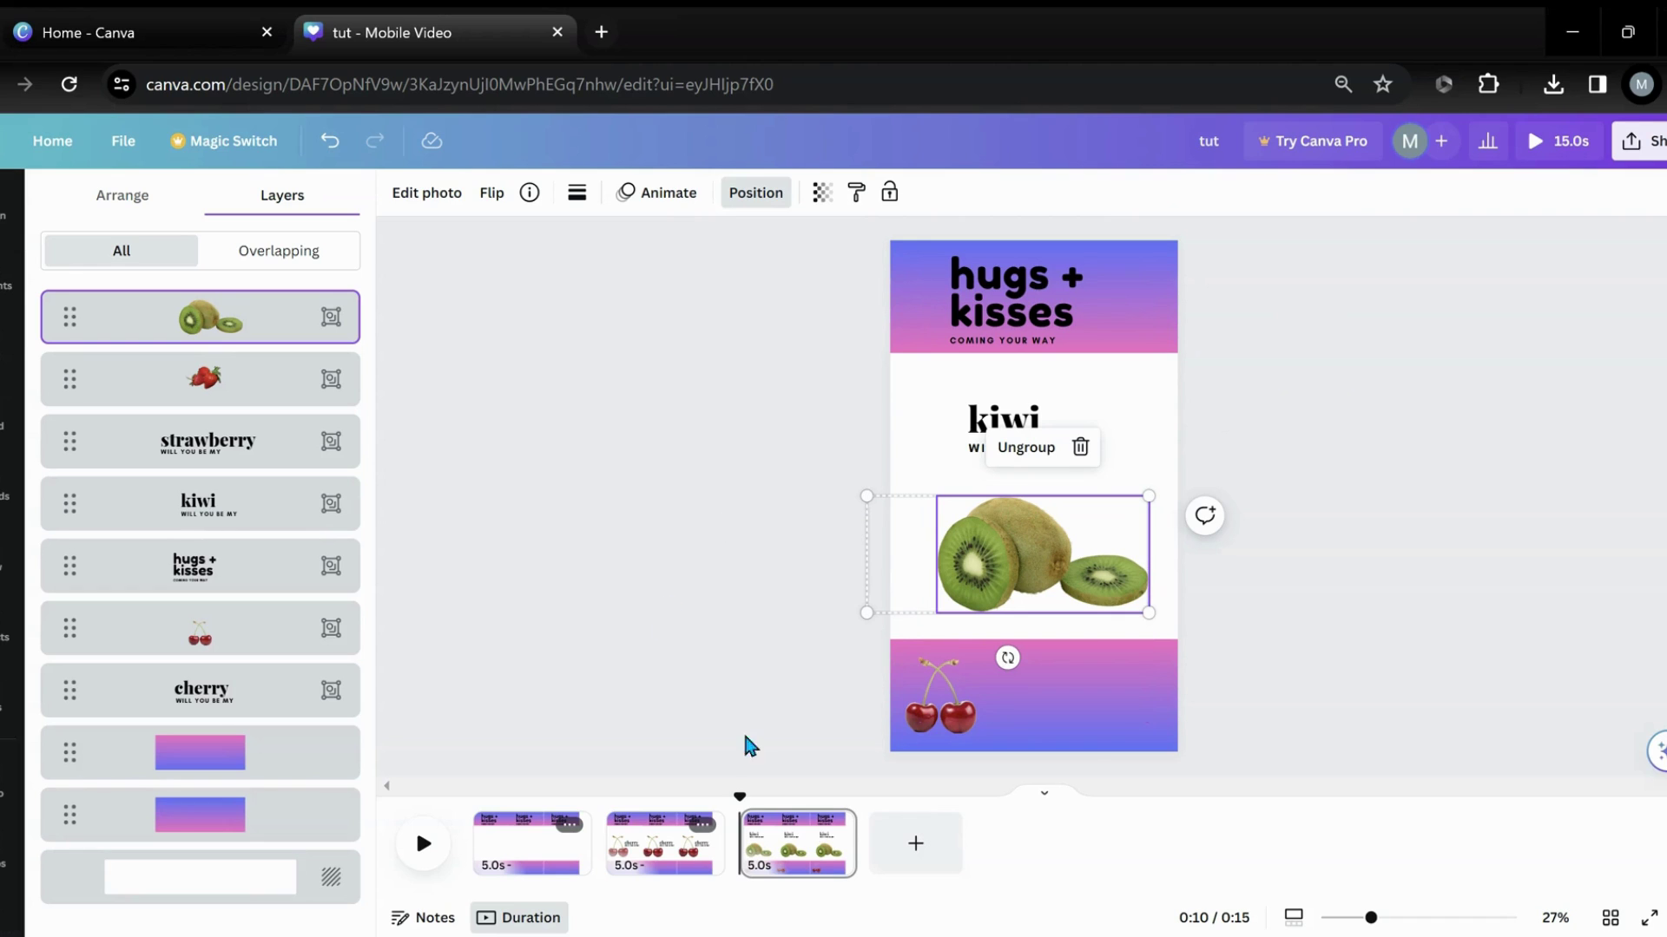
Step: Duplicate page 3 and, on the copy, move the kiwi caption off the page's left edge
click(832, 826)
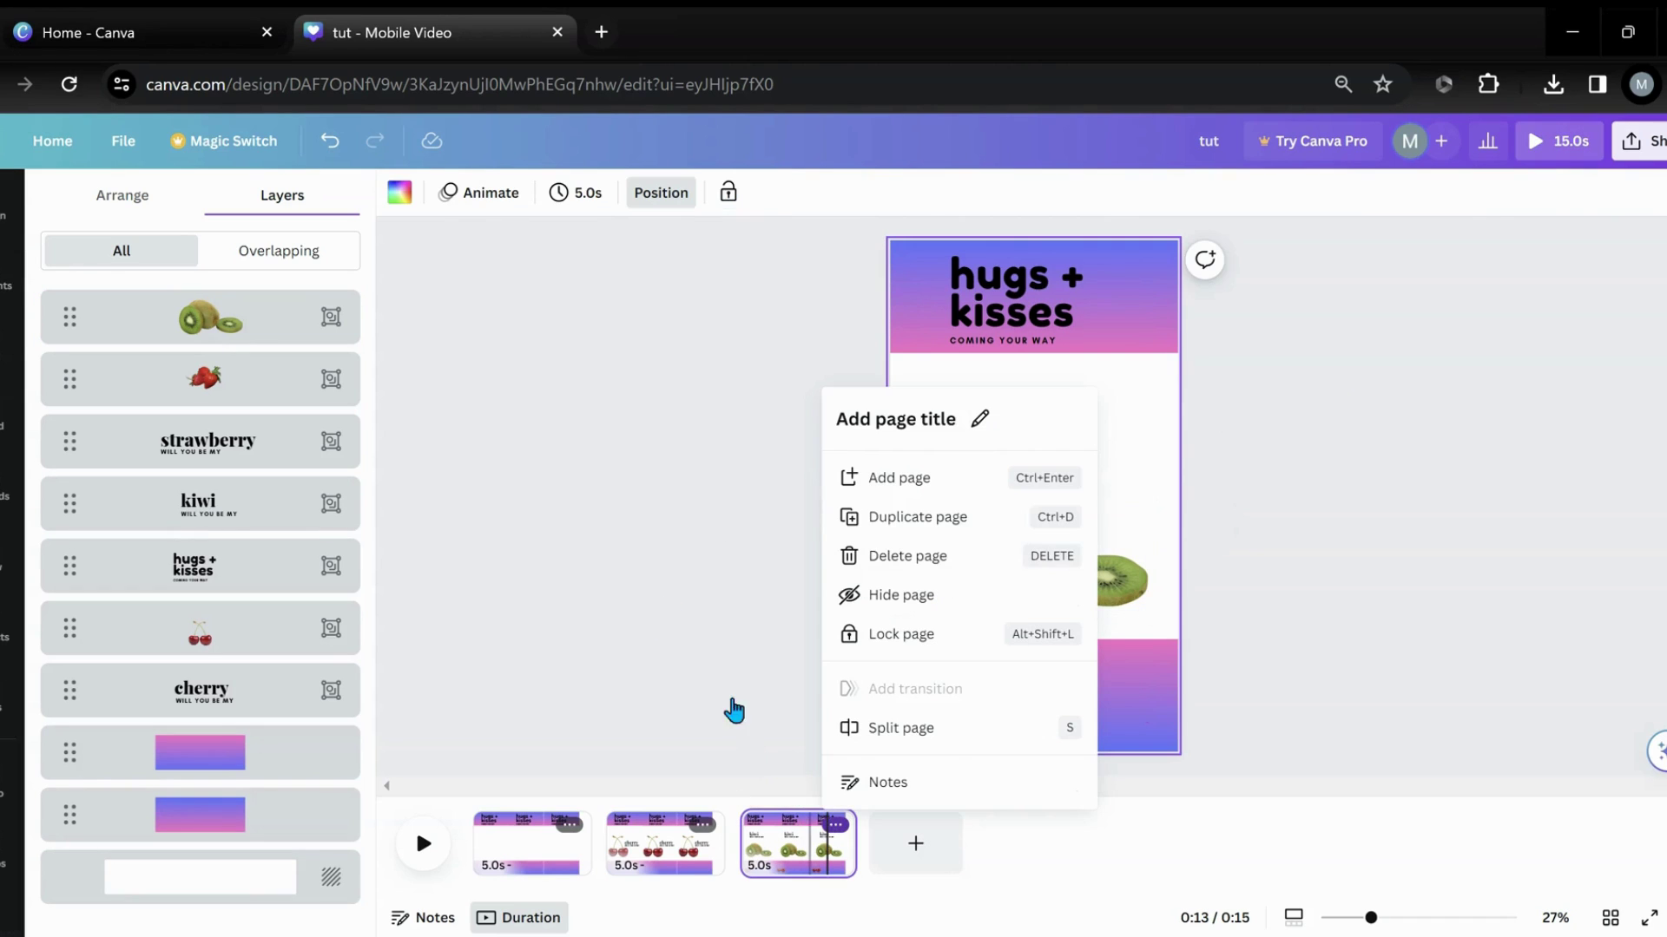
click(894, 524)
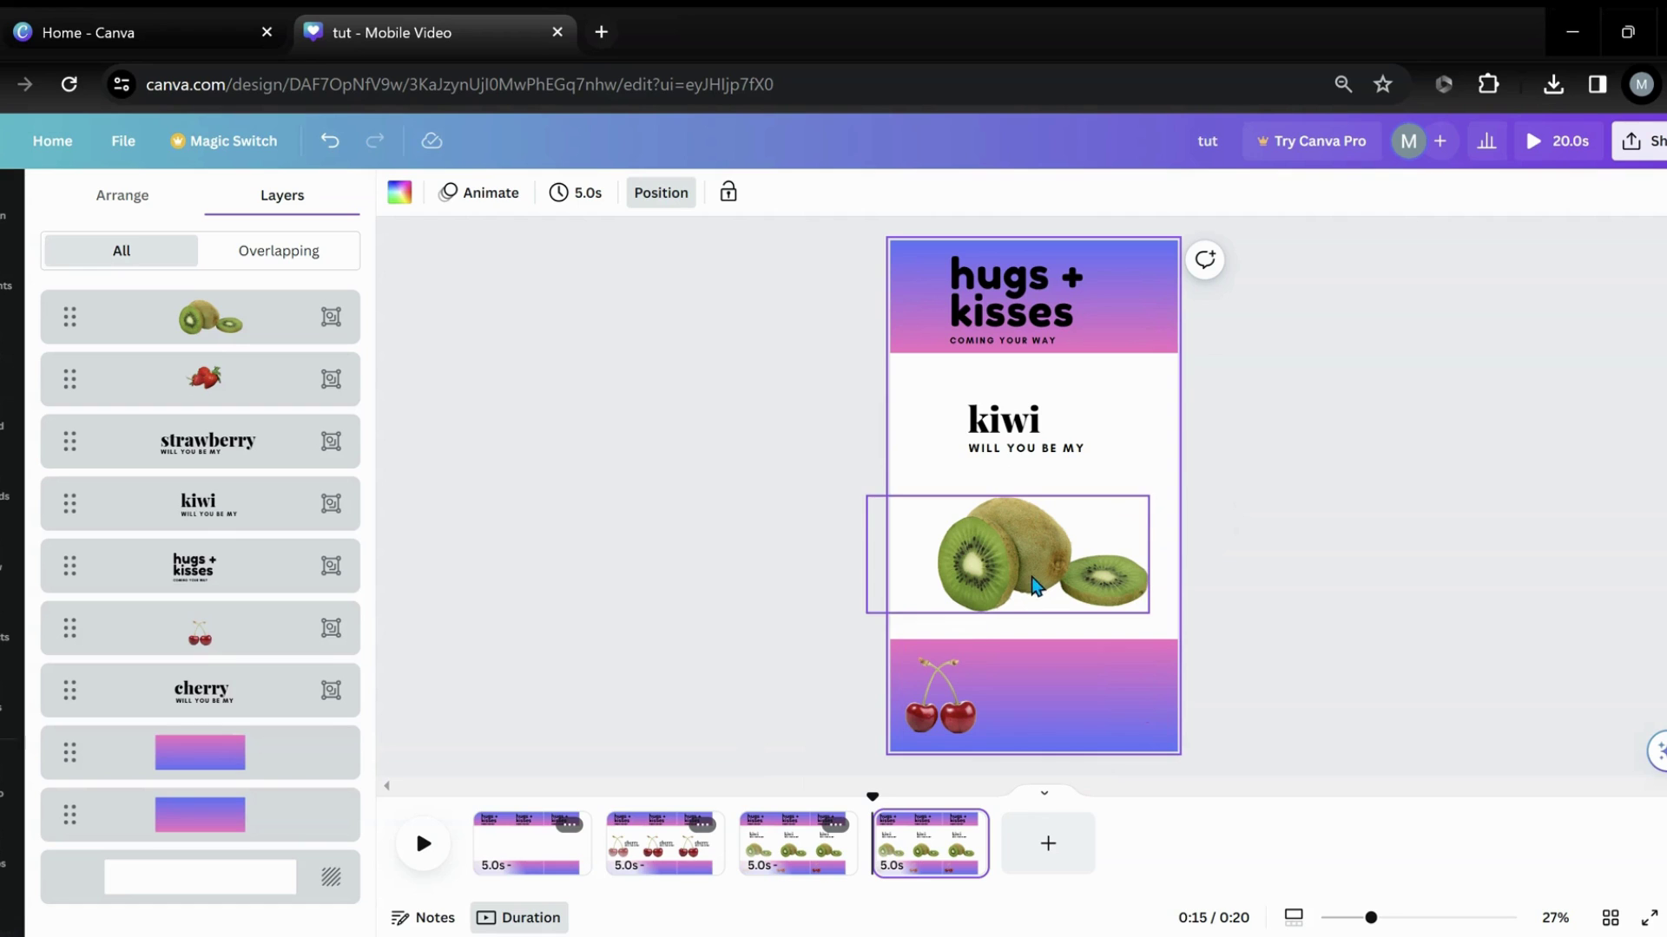
drag(1049, 450, 999, 453)
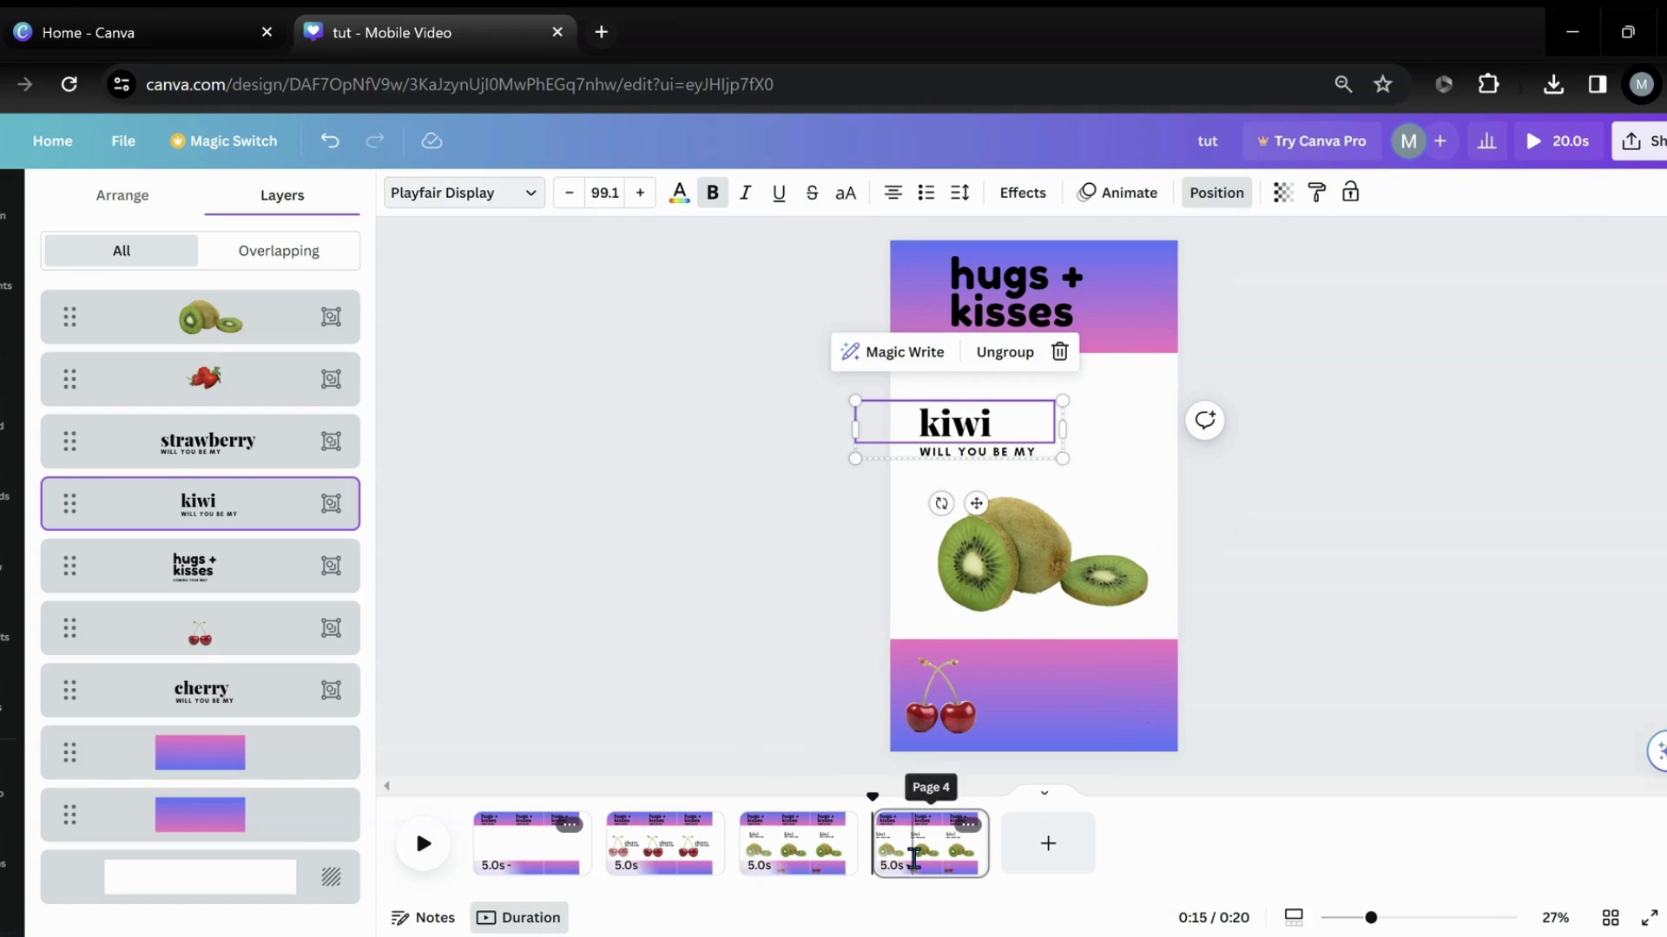
drag(1033, 425, 879, 414)
Step: Shrink page 4's kiwi group into the lower gradient band beside the cherries and bring the off-page strawberry caption into the white area
click(994, 553)
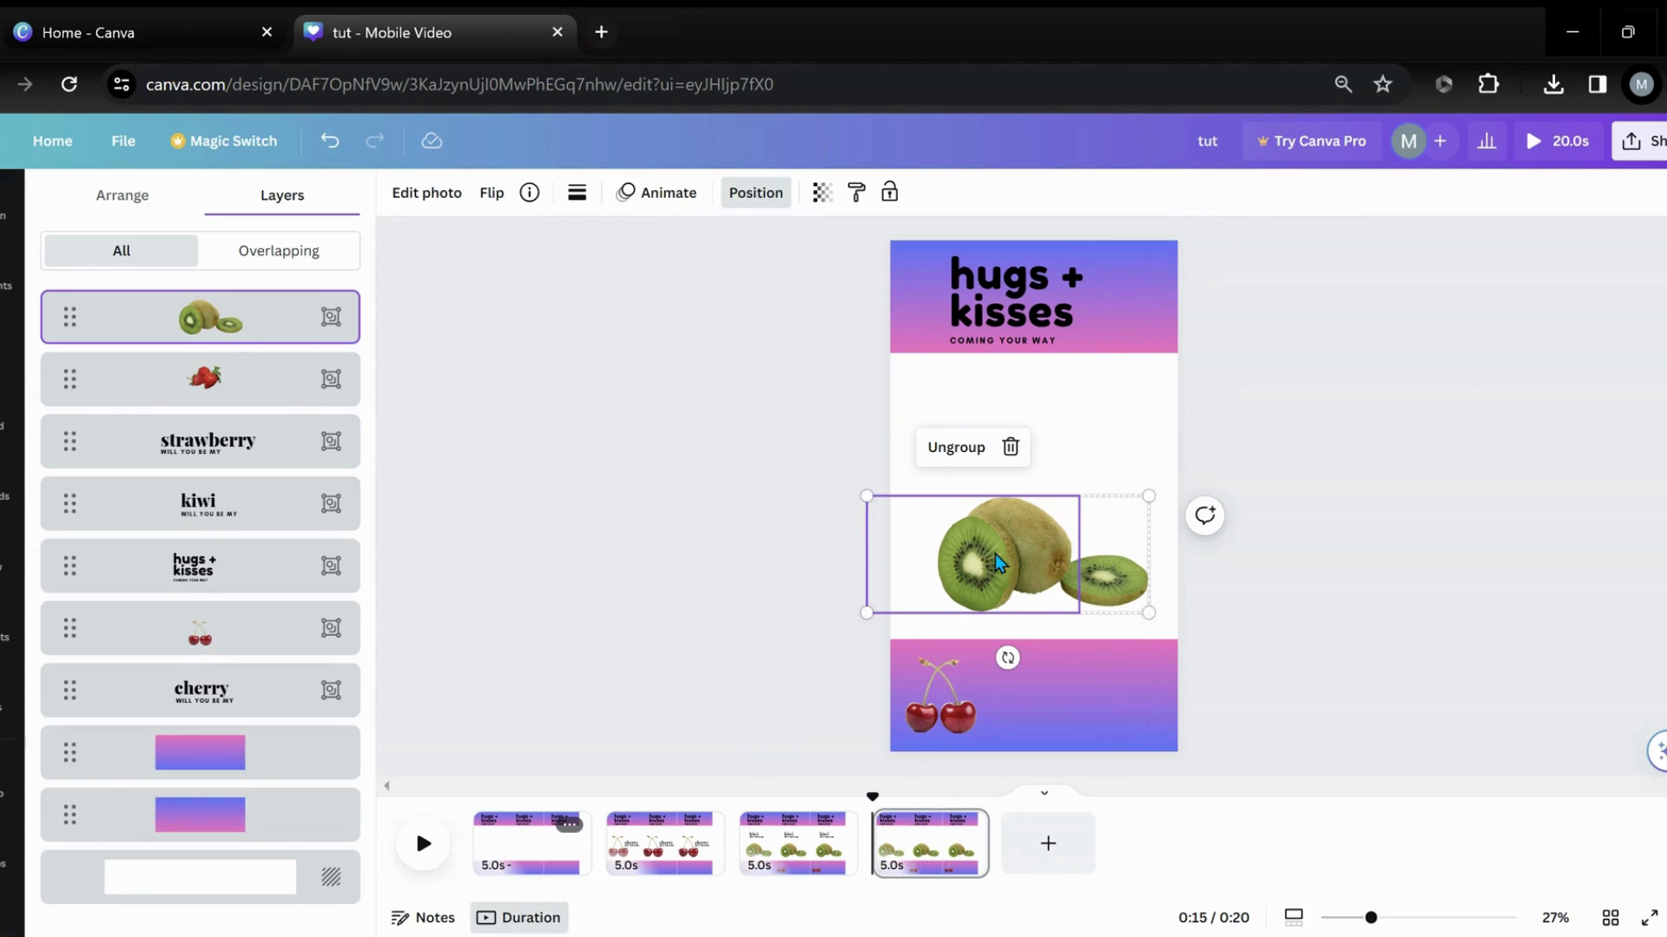
drag(866, 503, 1040, 691)
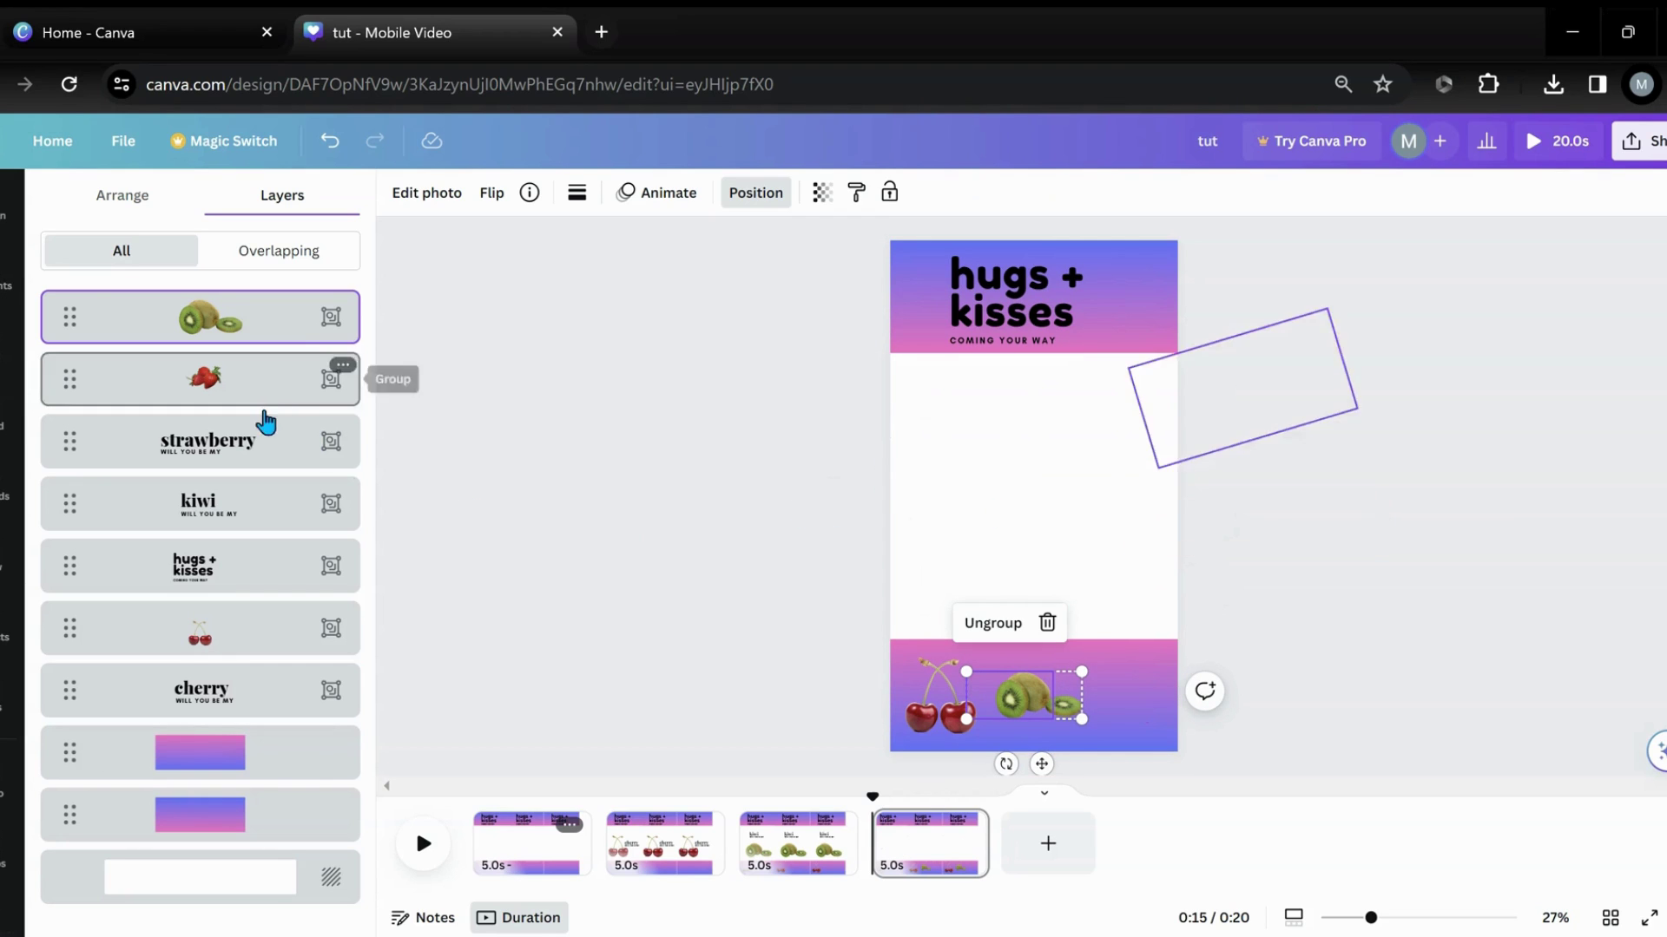
click(252, 445)
drag(1286, 546, 1057, 599)
Step: Bring the off-page strawberry group onto page 4, enlarge it above its caption and rotate it nearly level
click(260, 383)
drag(1229, 420, 1091, 474)
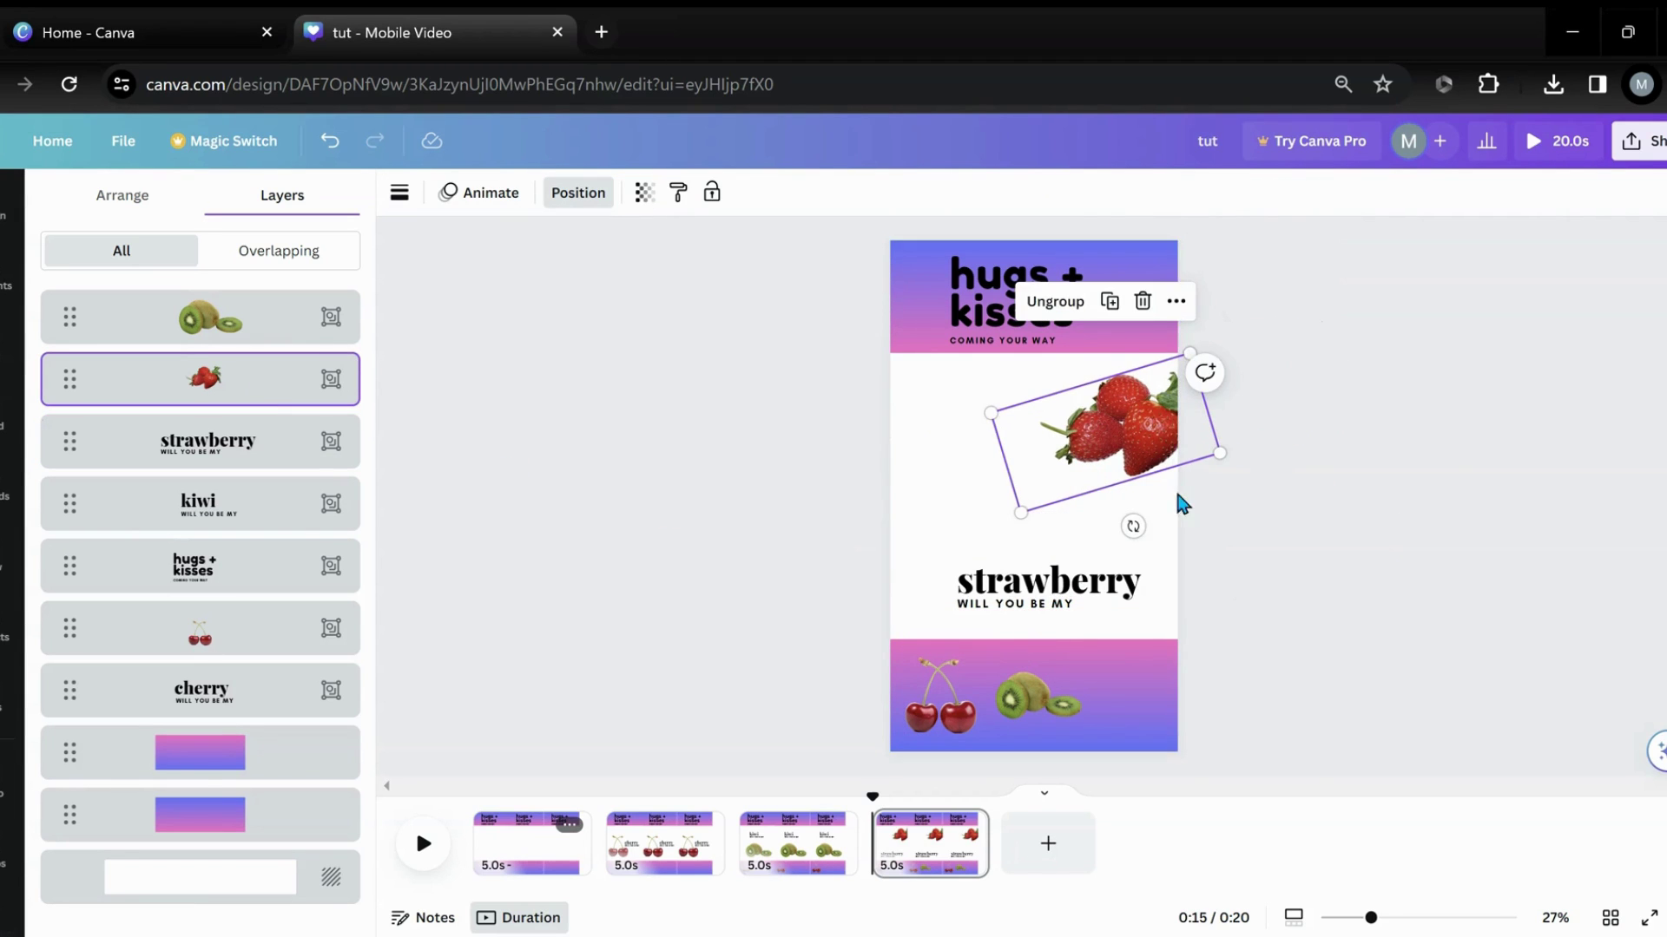
drag(1130, 532, 1039, 513)
drag(1076, 451, 850, 464)
drag(714, 484, 1035, 593)
drag(1064, 475, 1067, 493)
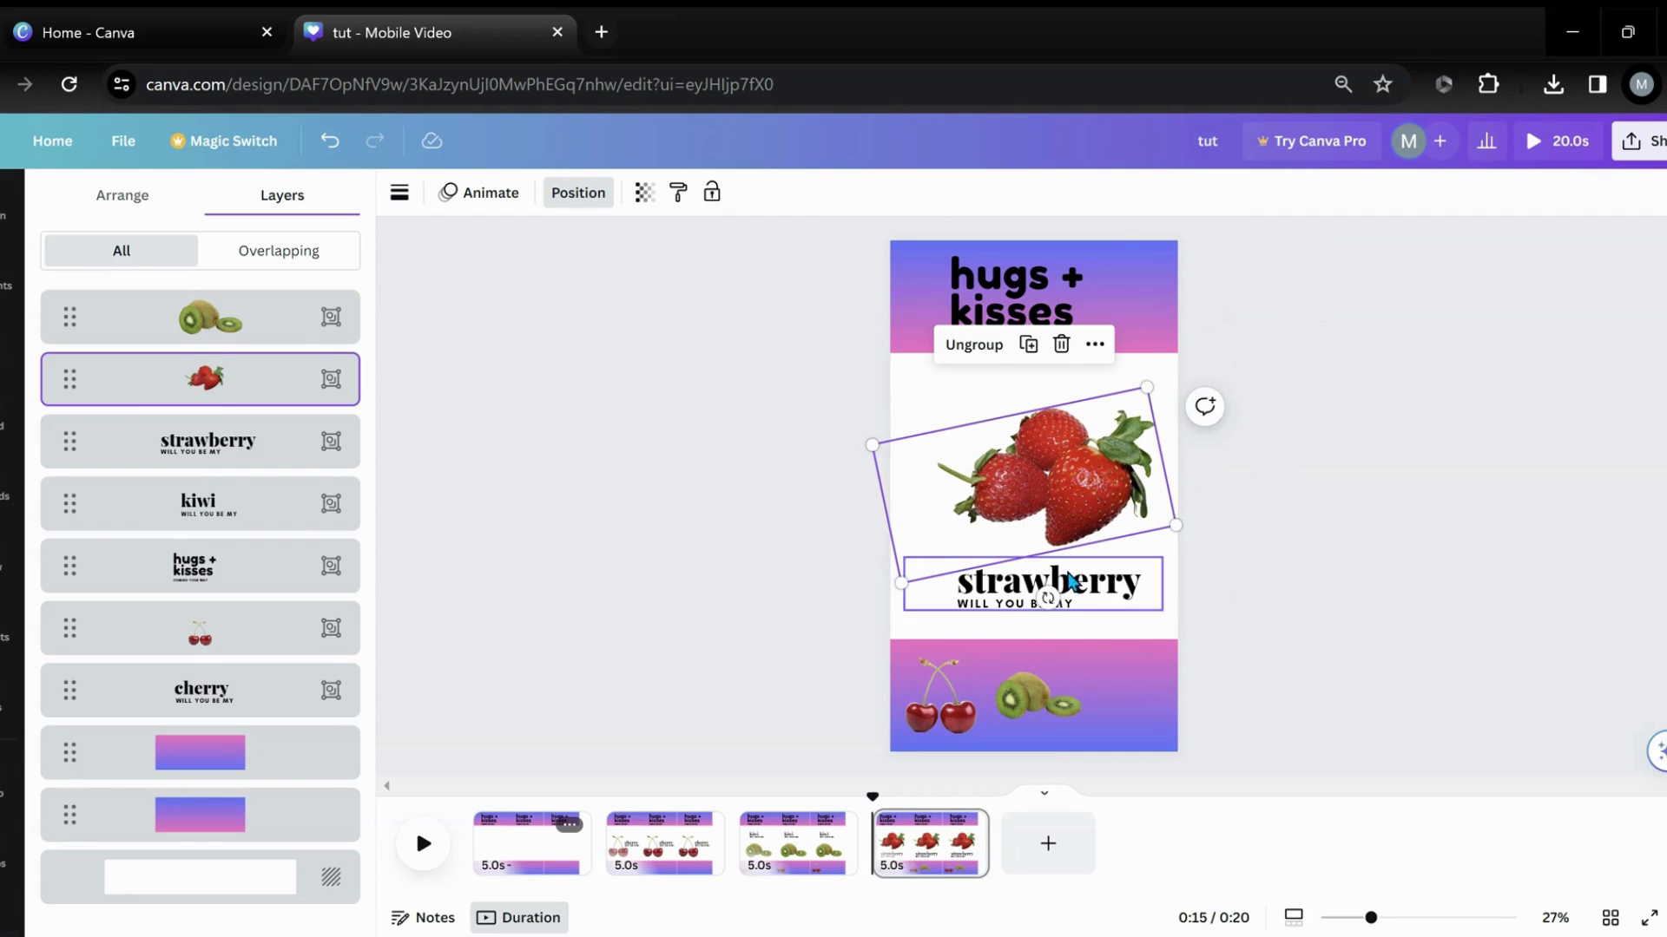
drag(1048, 598, 1039, 610)
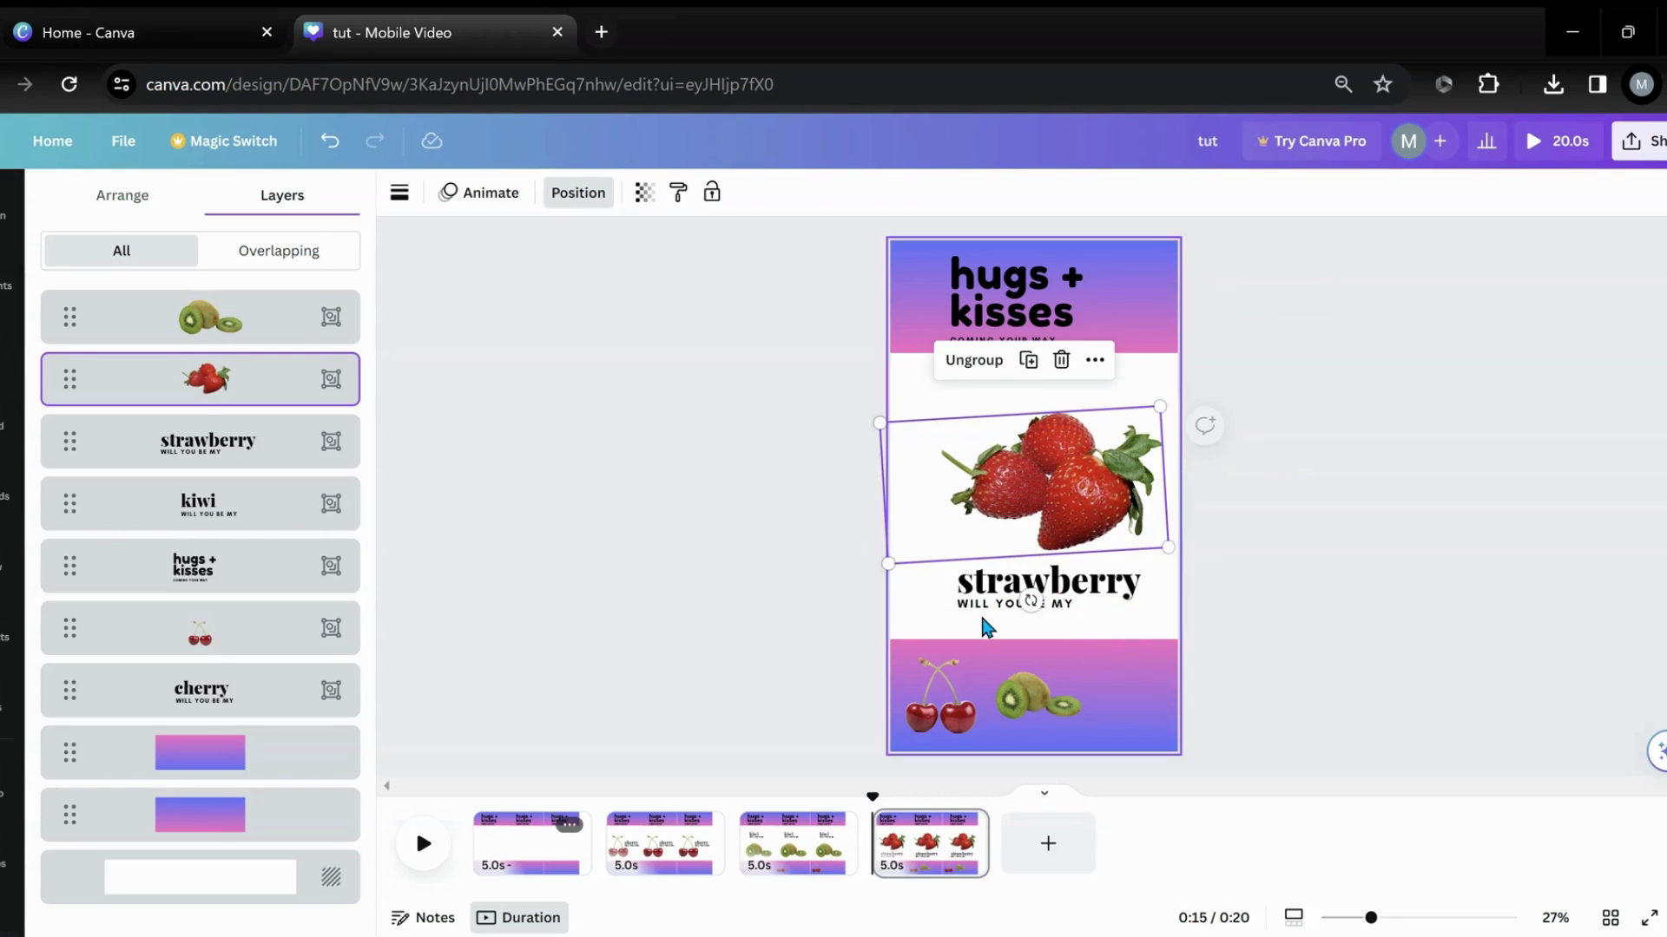
Step: Duplicate page 4 and, on the copy, move the strawberry caption off the page's left edge
click(969, 829)
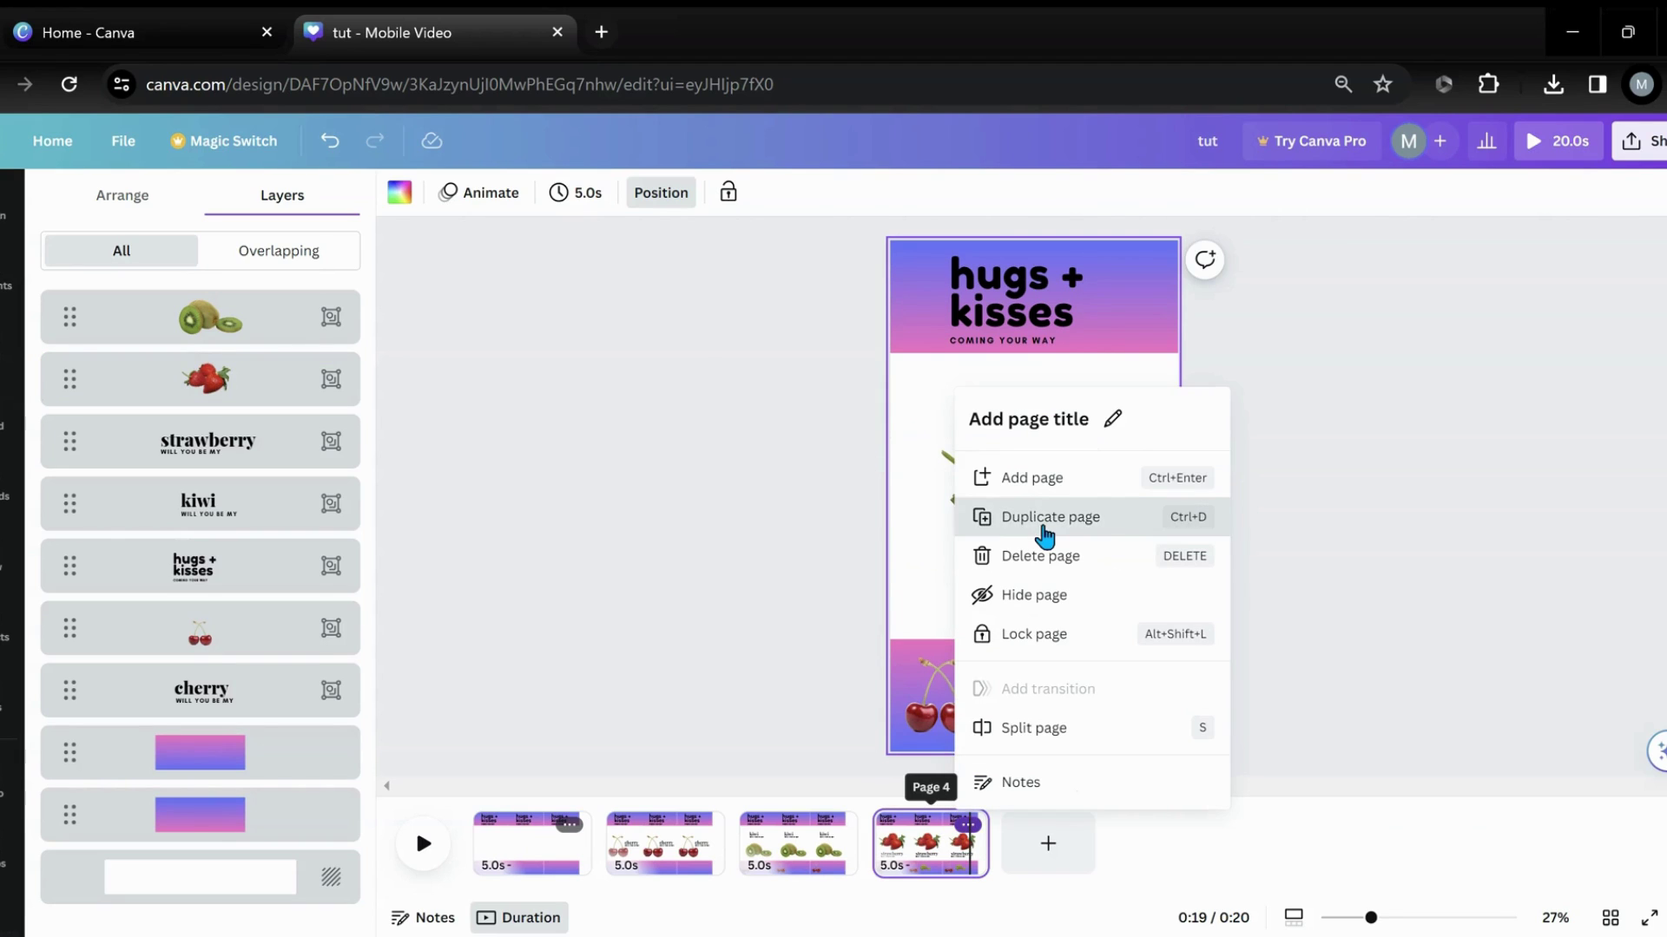
click(1044, 521)
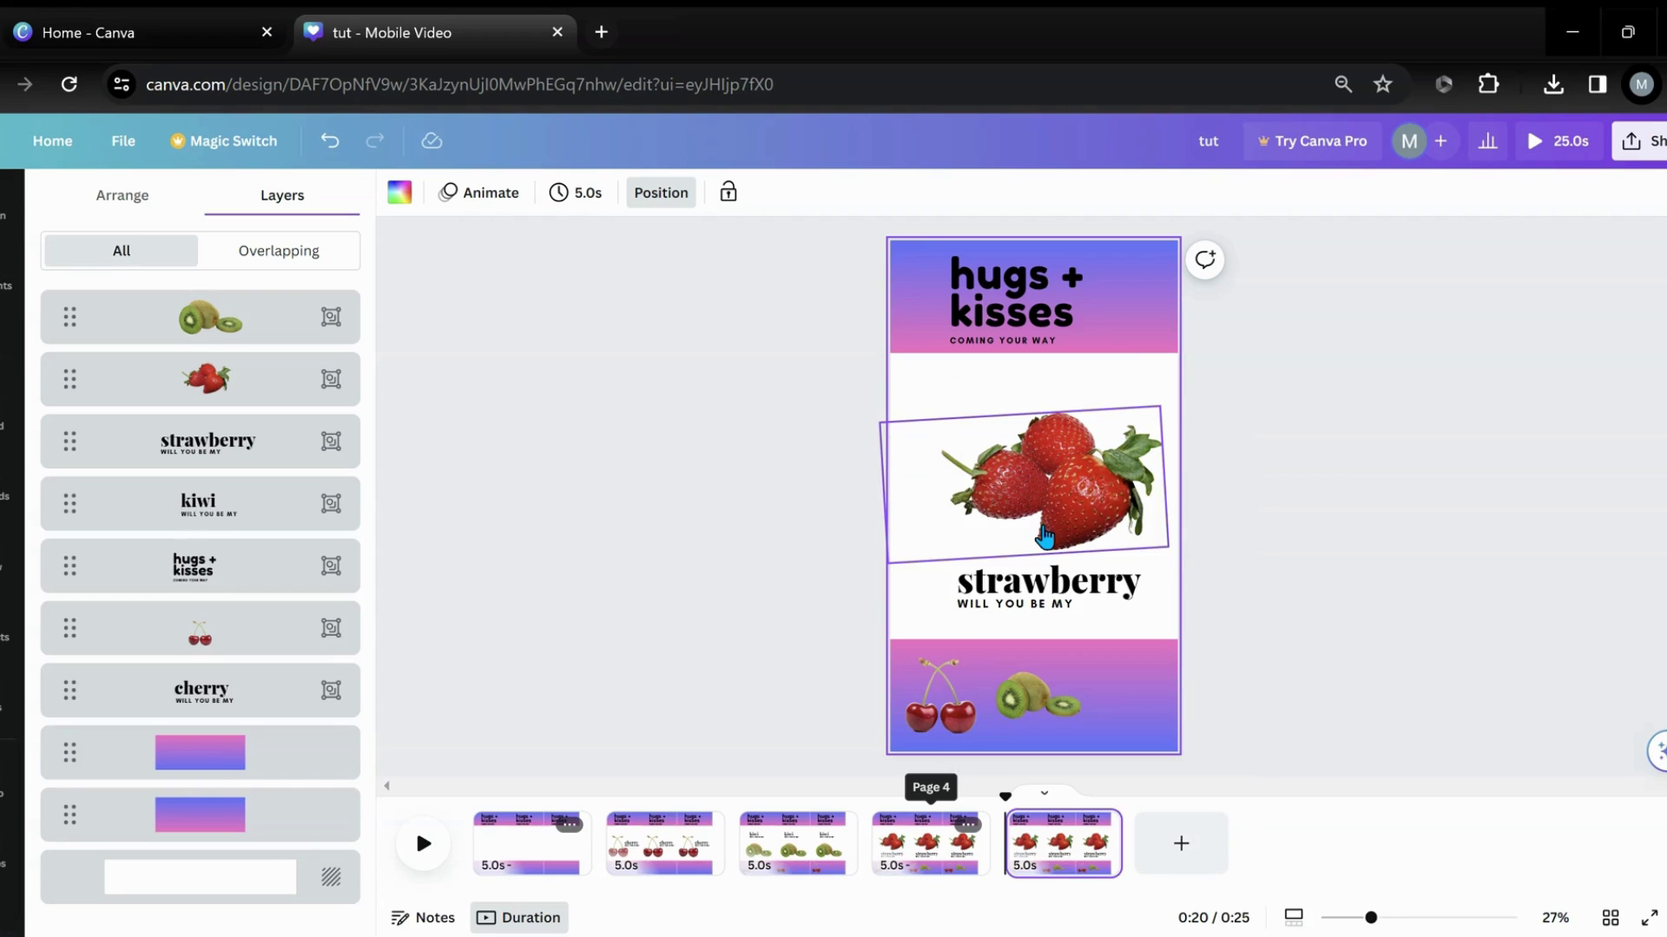
click(1046, 593)
drag(1040, 586, 789, 579)
Step: Shrink page 5's strawberry group into the lower gradient band beside the kiwi, and duplicate the page
click(1055, 481)
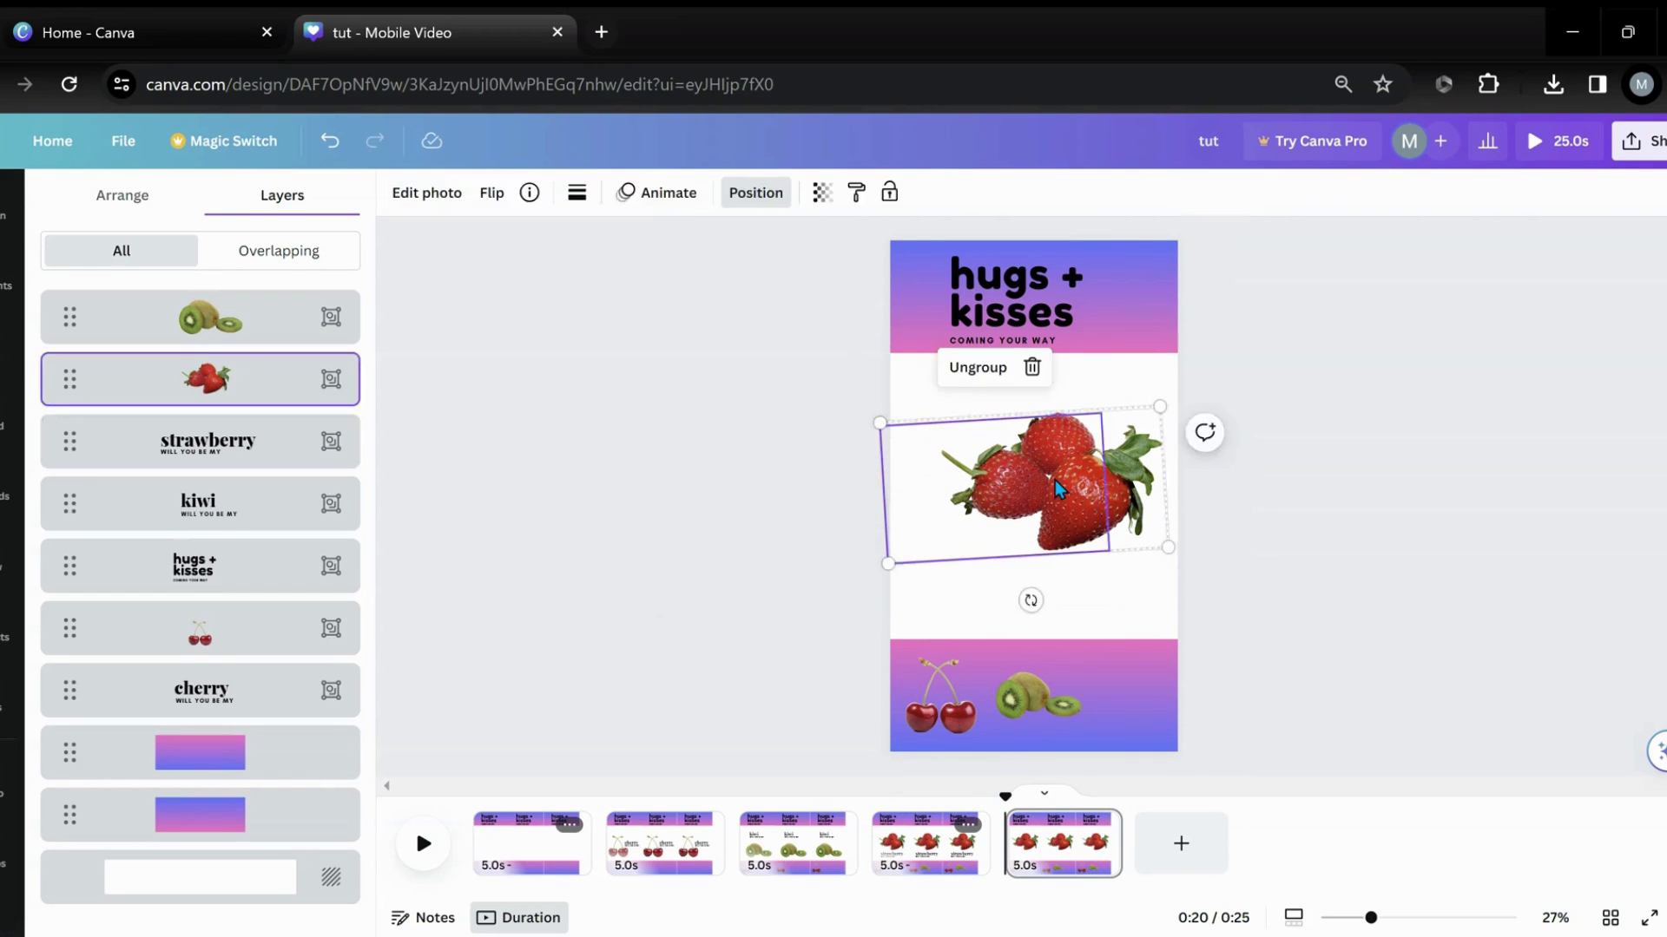
drag(880, 423, 1134, 687)
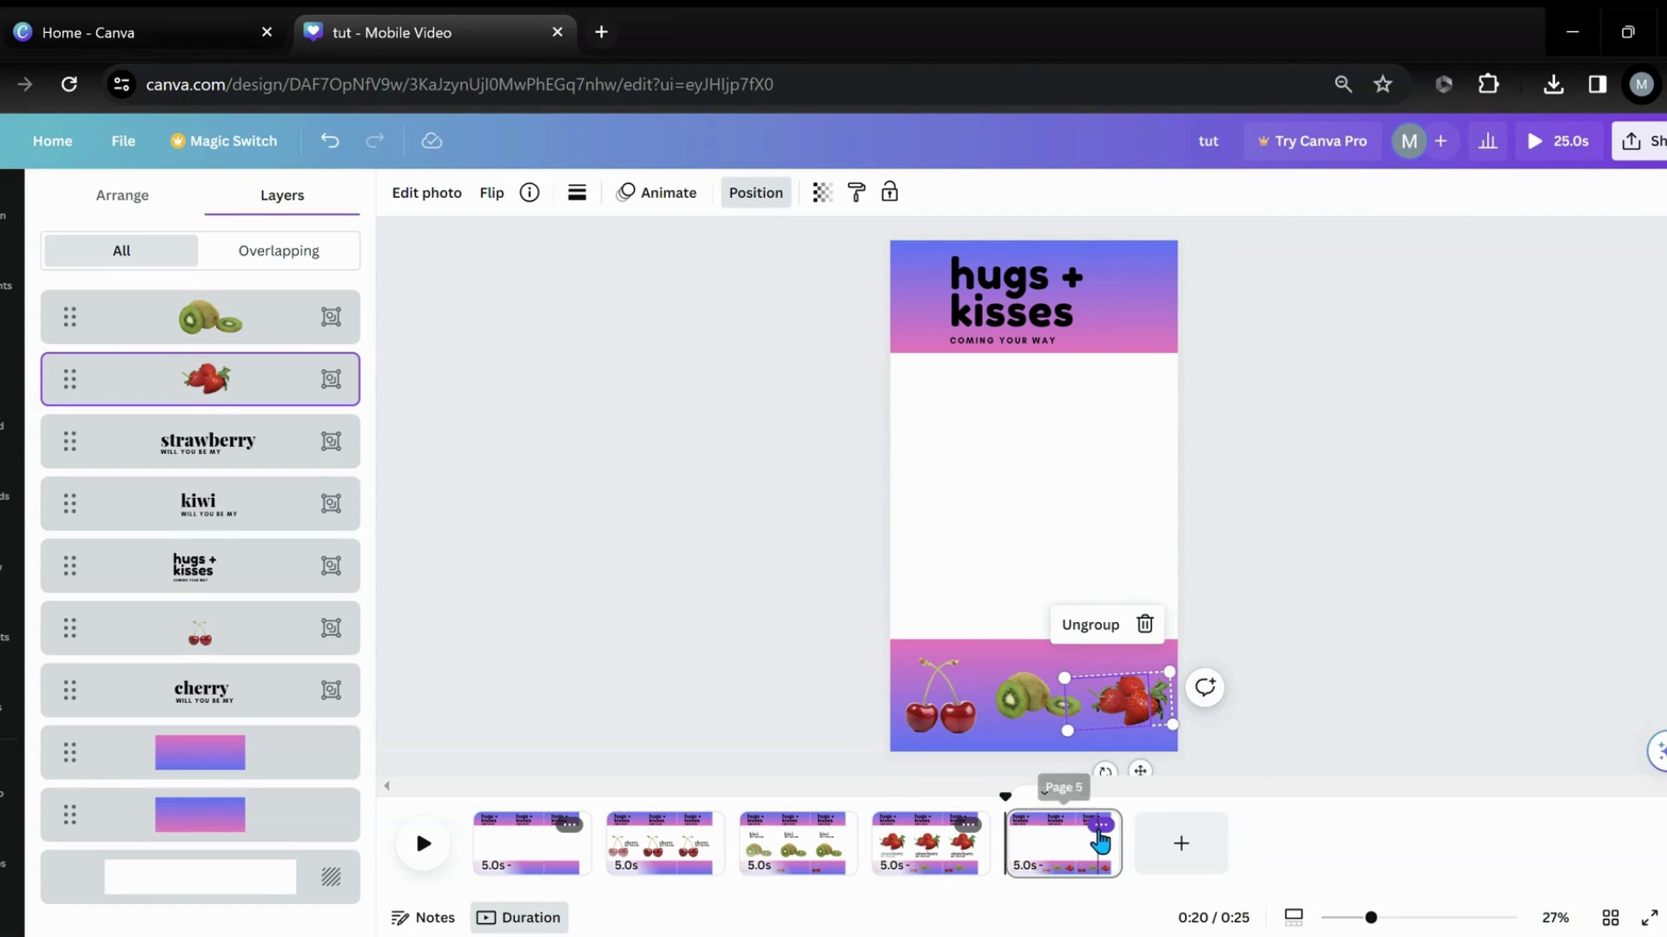
click(1100, 826)
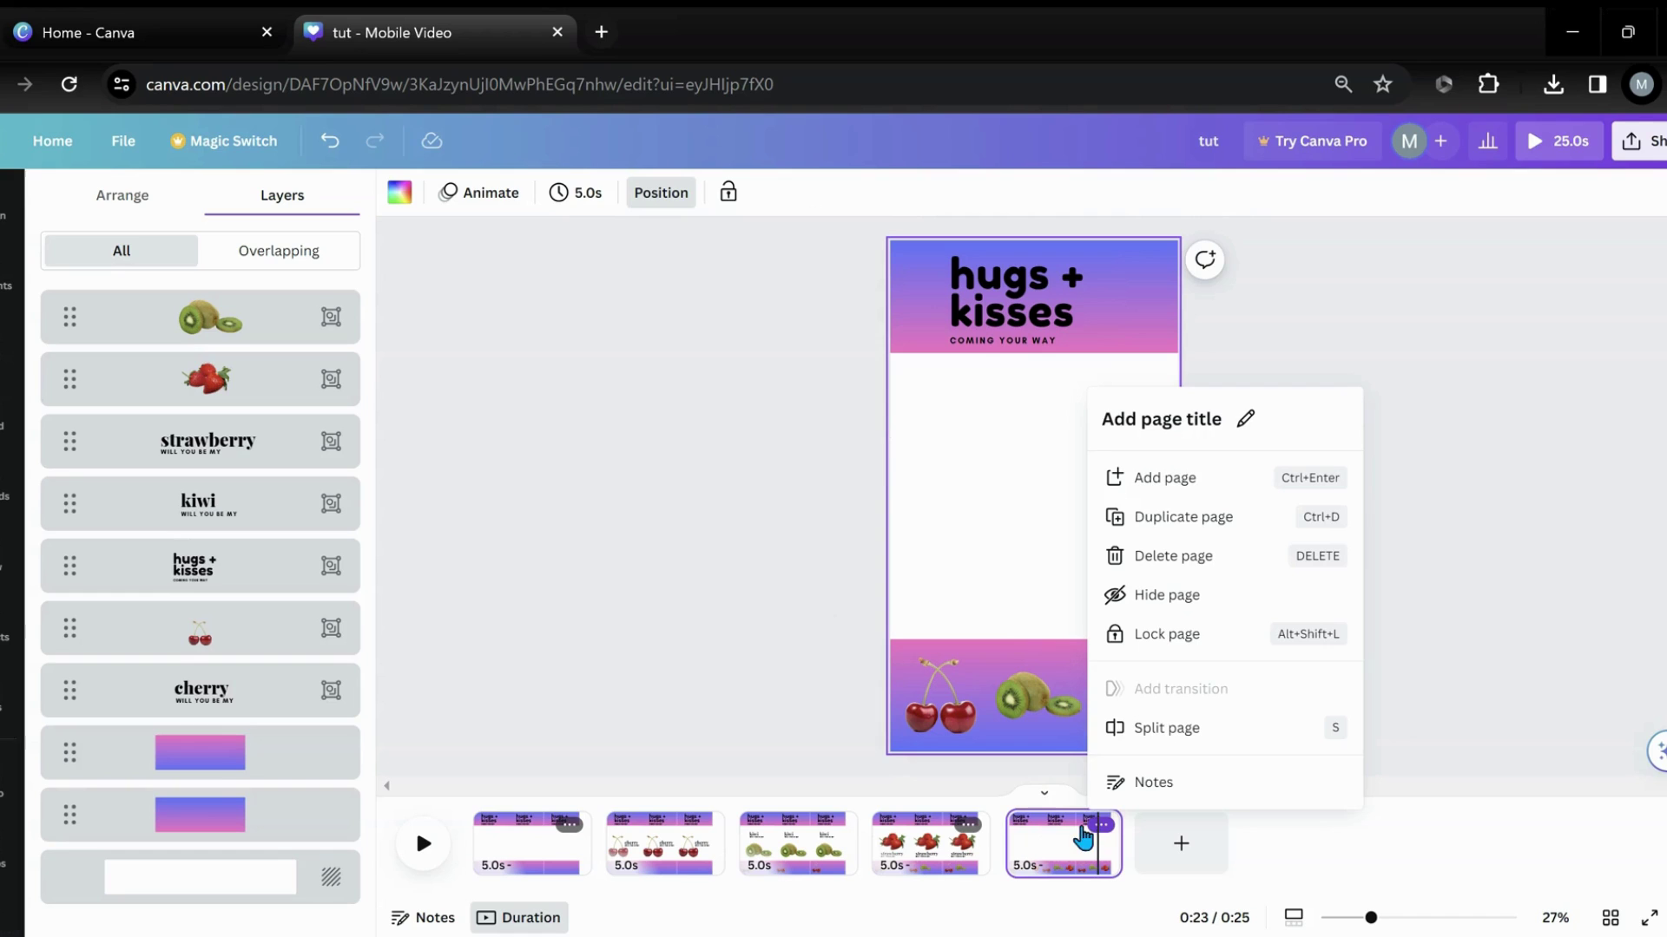
click(1166, 539)
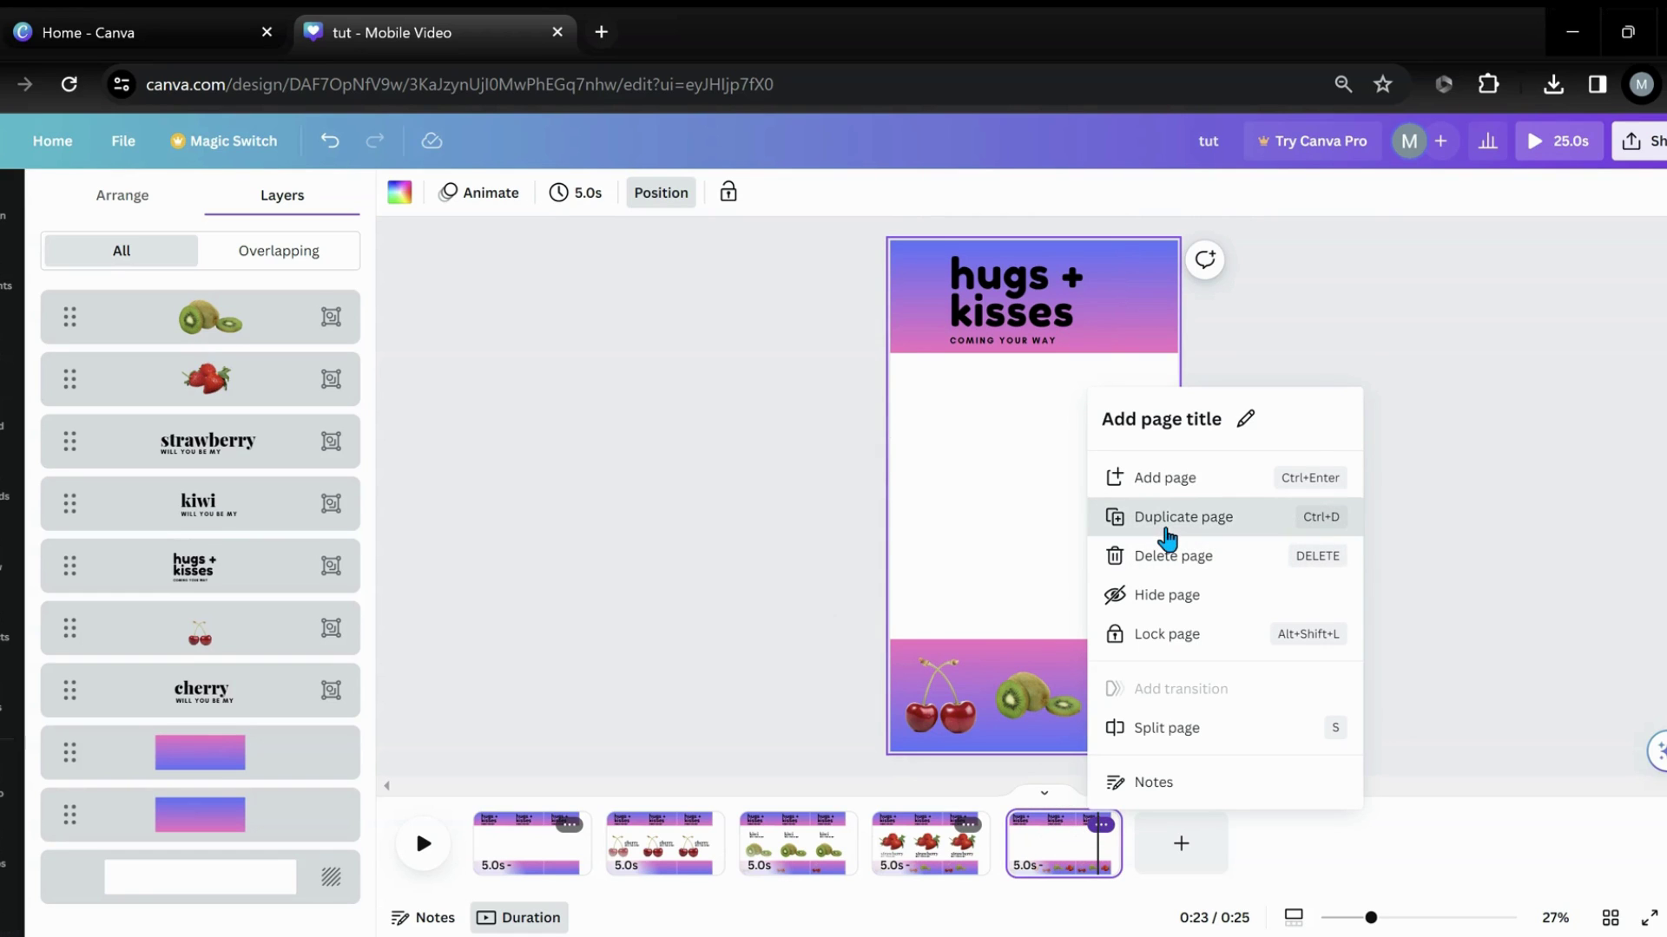
Step: On page 6, move the cherry, kiwi and strawberry groups out of the lower band, enlarging and tilting them around the white area
drag(943, 703, 1138, 590)
drag(1034, 640, 929, 445)
drag(1057, 707, 1162, 483)
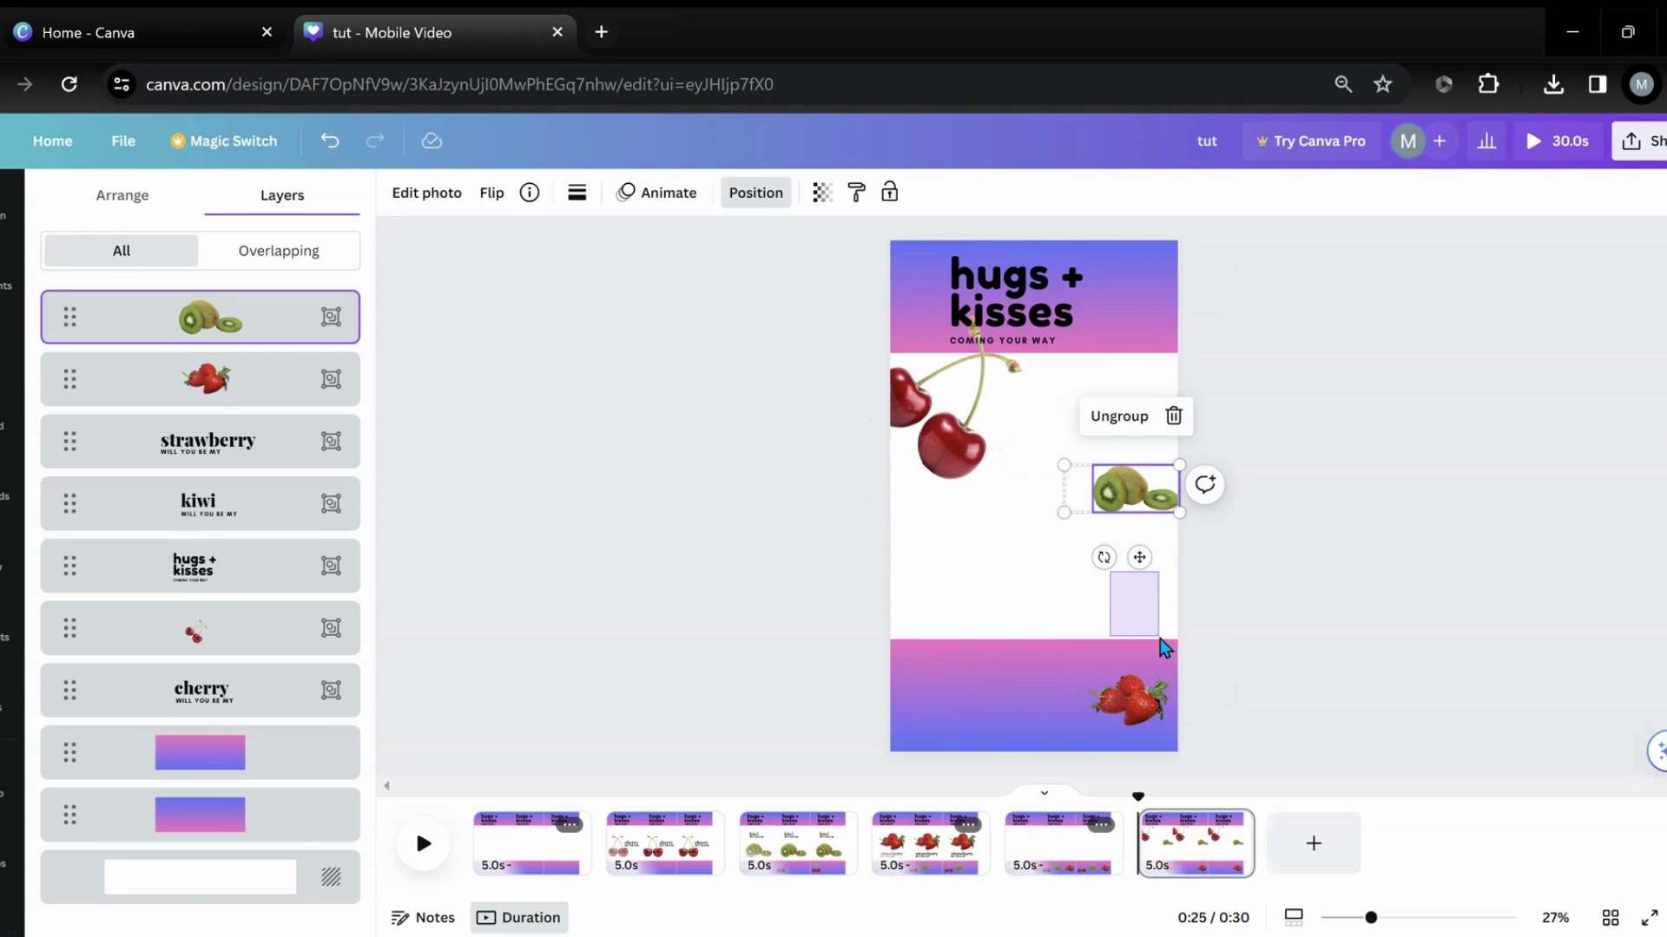
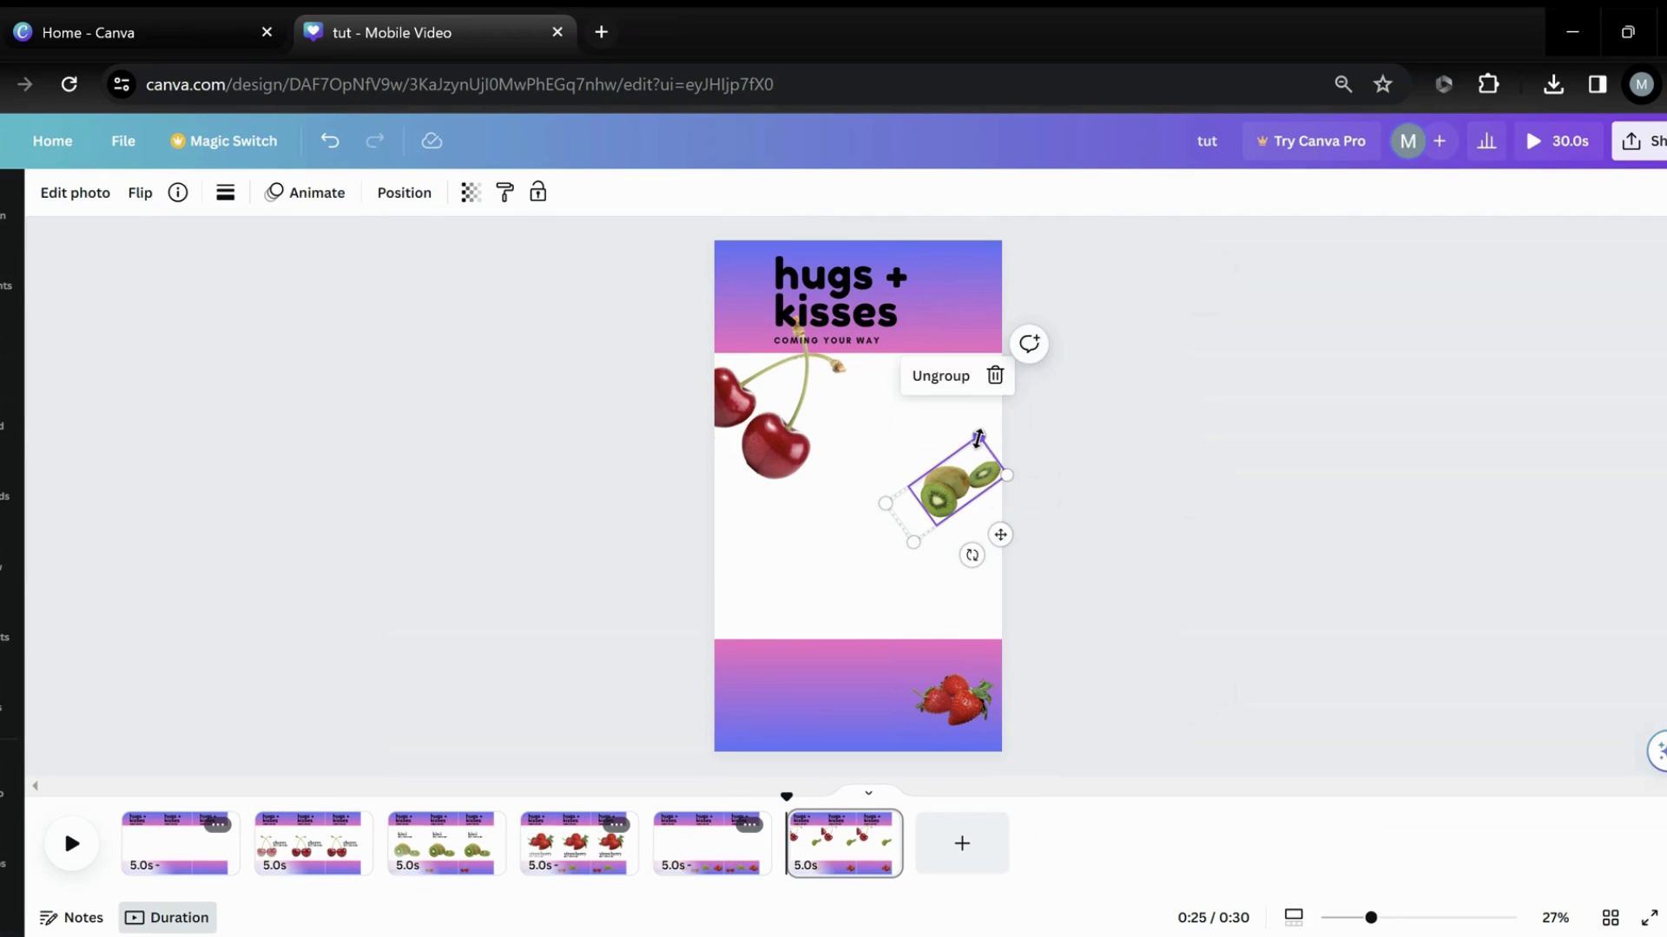
drag(972, 453, 902, 474)
drag(971, 725, 747, 676)
drag(855, 627, 981, 637)
Step: Move page 6's "hugs + kisses" title group into the middle of the white area and place the kiwi layer behind it
drag(836, 308, 836, 519)
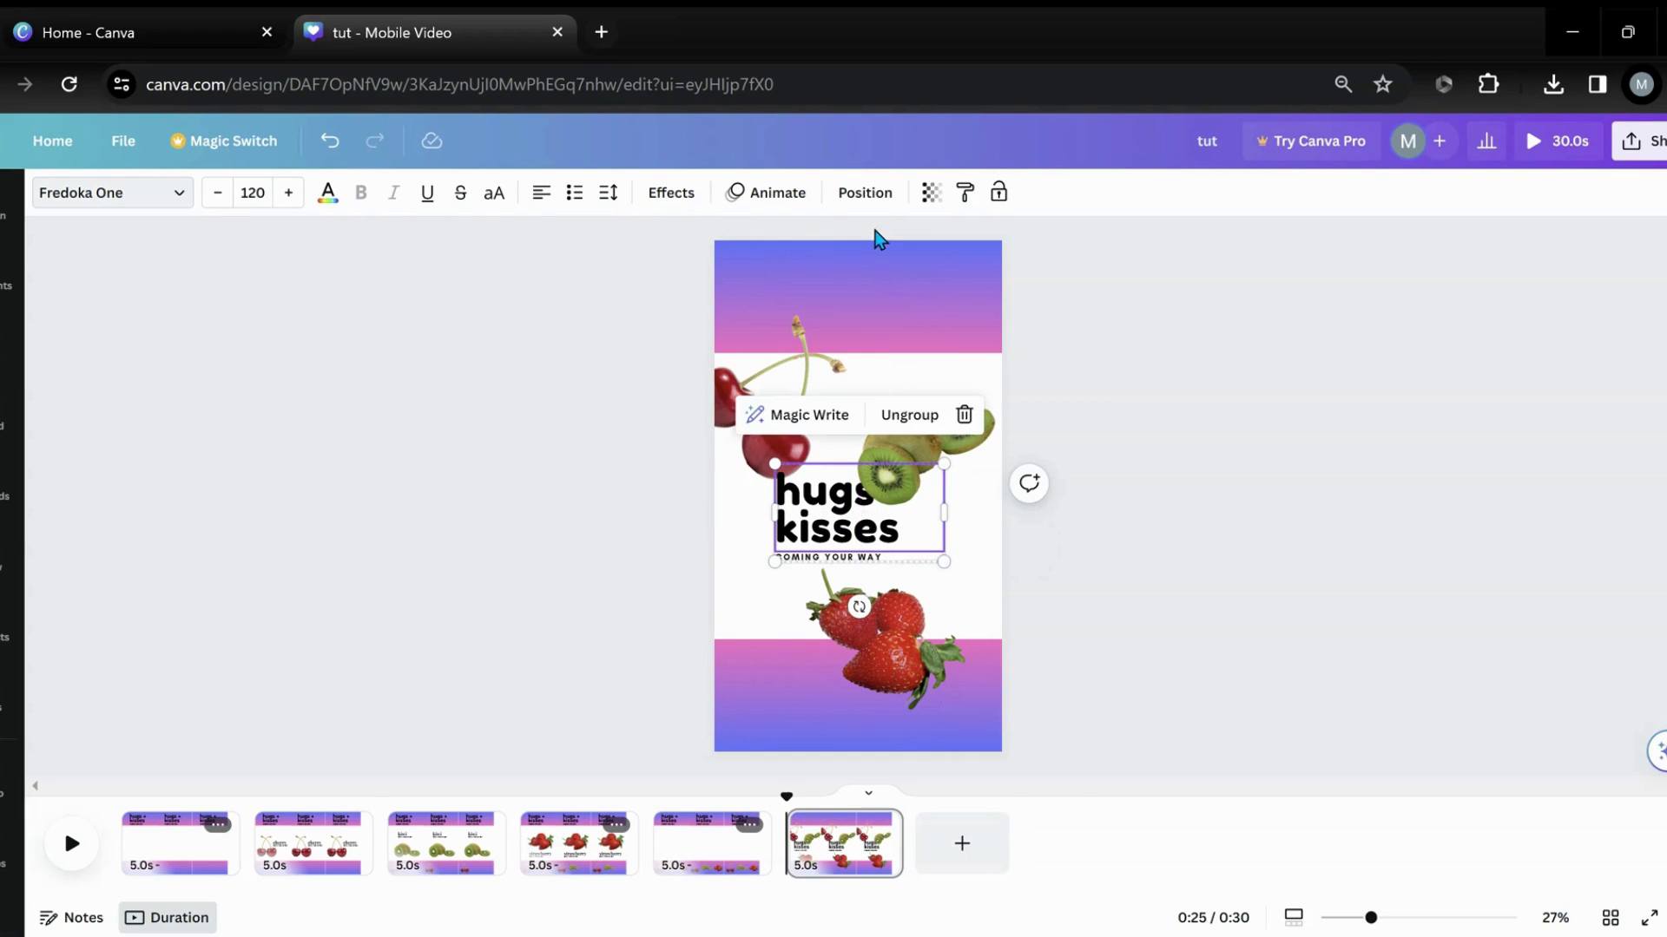
click(859, 195)
drag(246, 323, 233, 603)
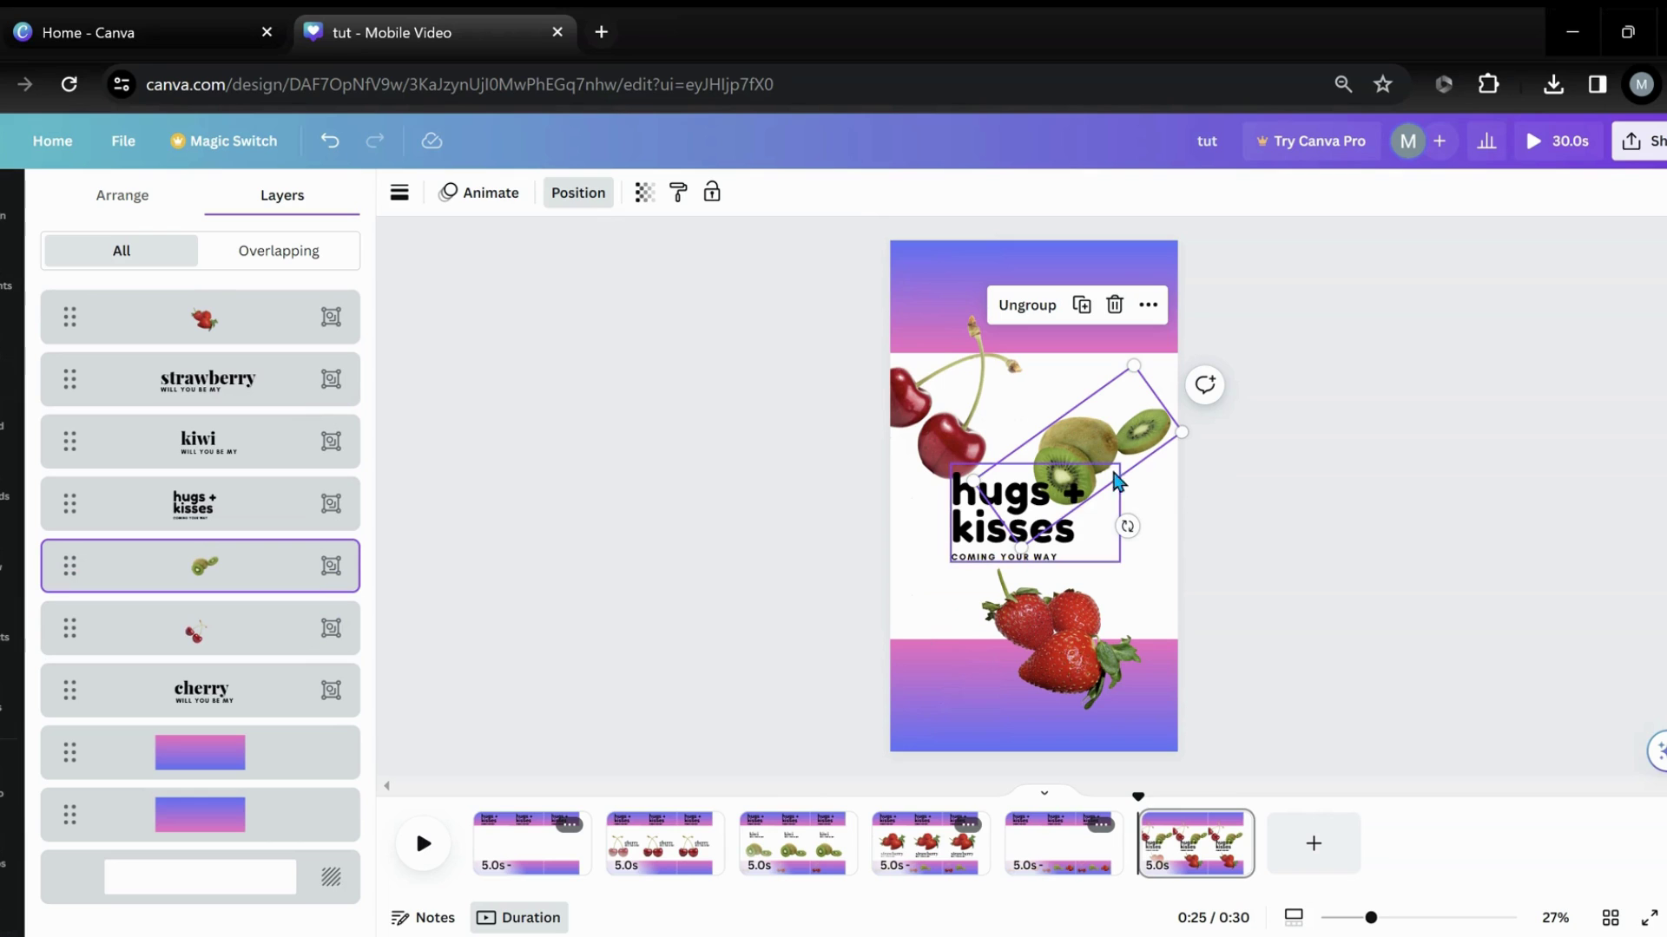
Step: Enlarge the "hugs + kisses" title group to font size 190 so it spans the middle of page 6
click(970, 538)
drag(952, 562, 914, 582)
drag(1115, 462, 1181, 428)
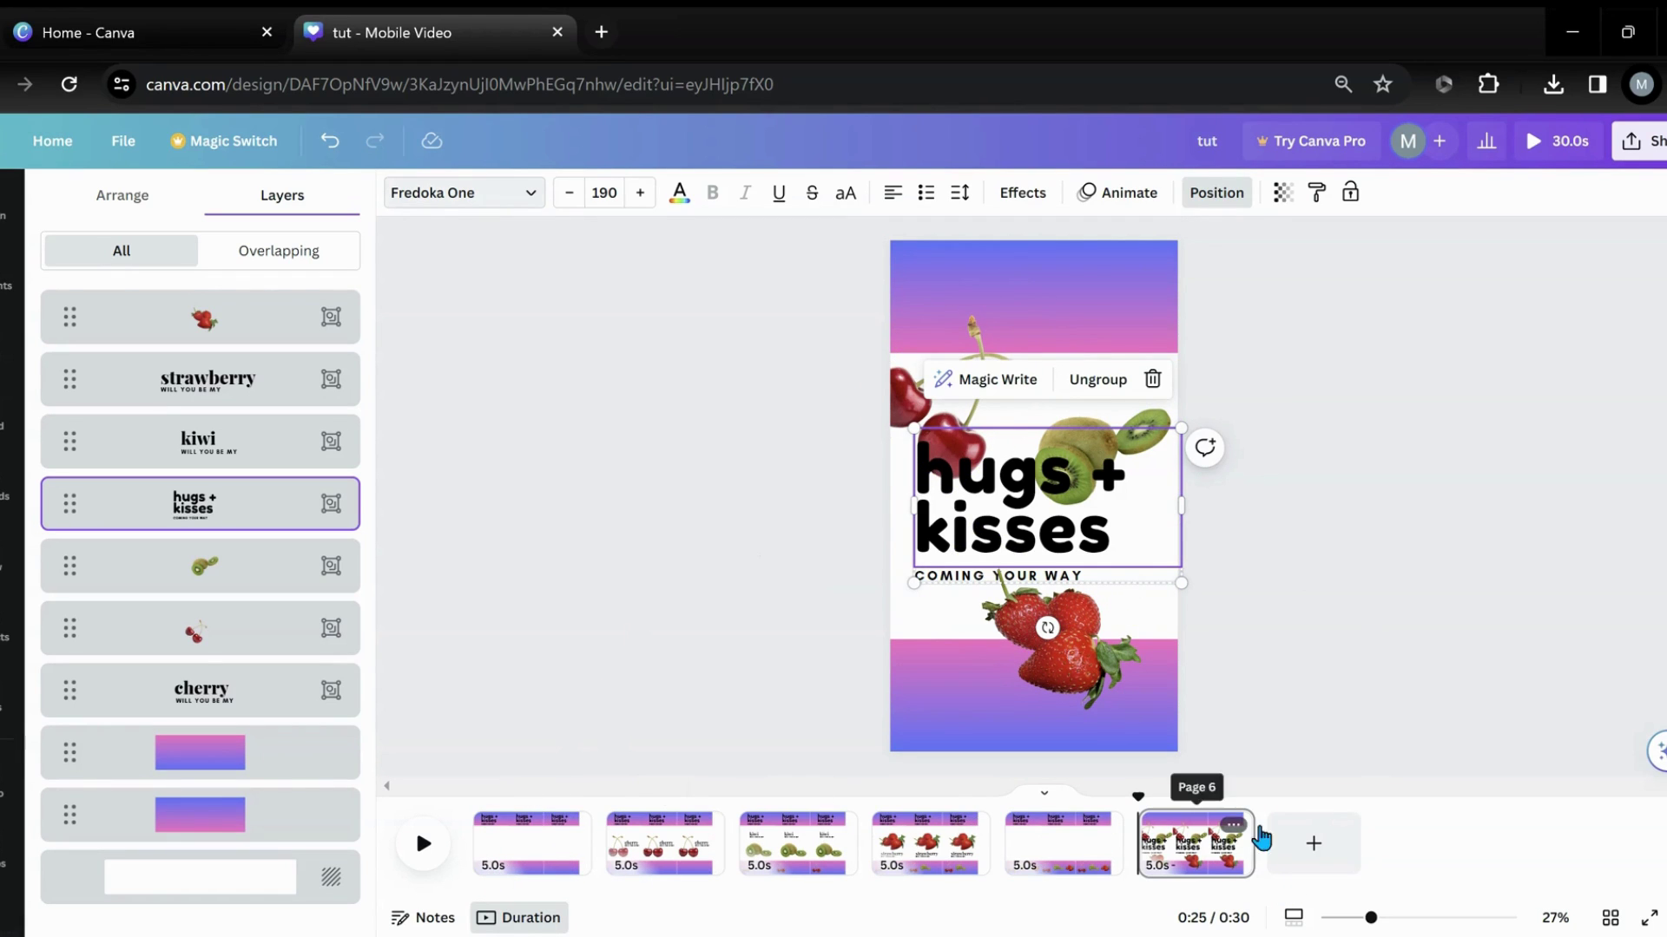
Step: Add a Match & Move transition of 2.5 seconds after page 1 and apply it between all pages
mouse_move(598, 863)
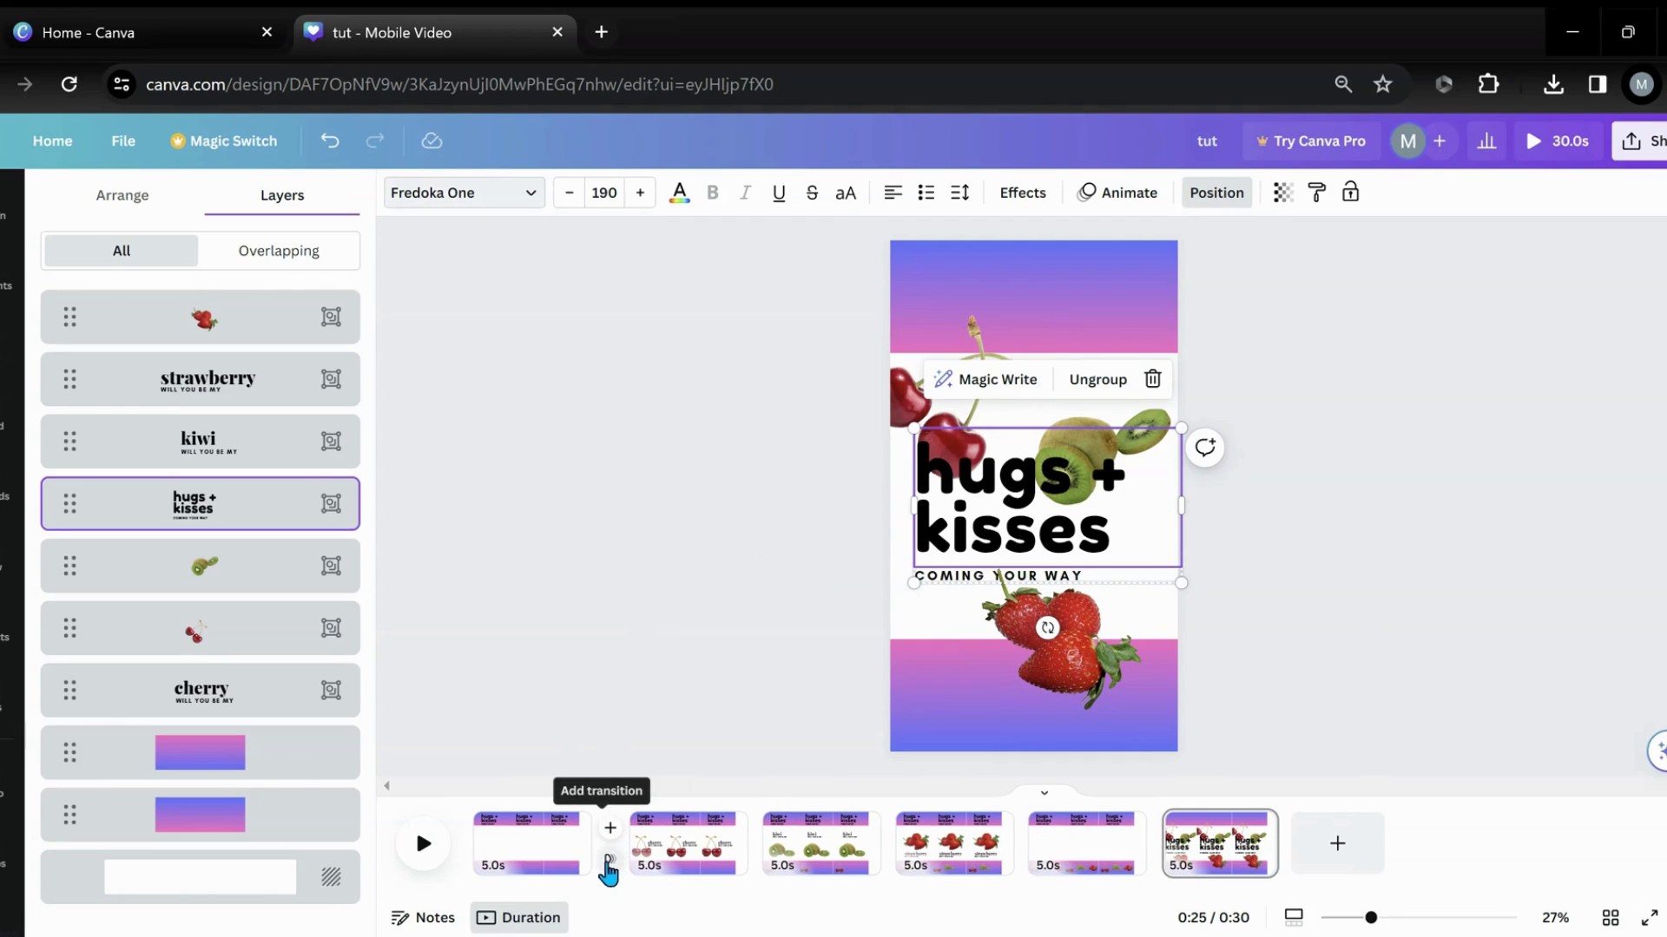
click(608, 862)
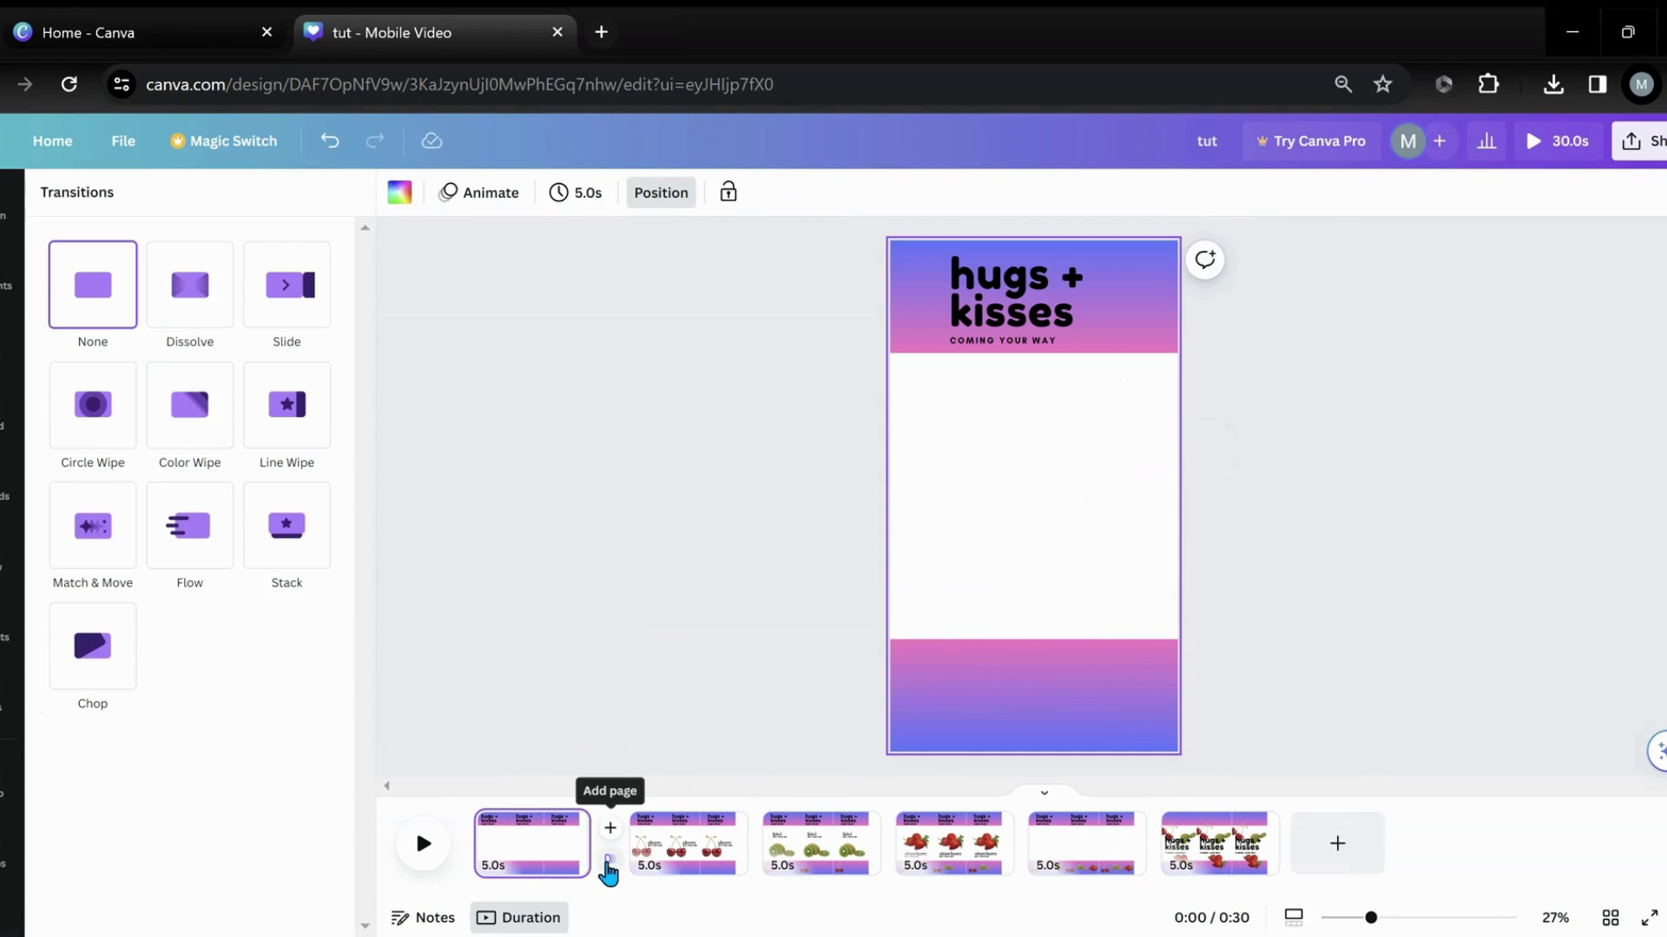
click(104, 556)
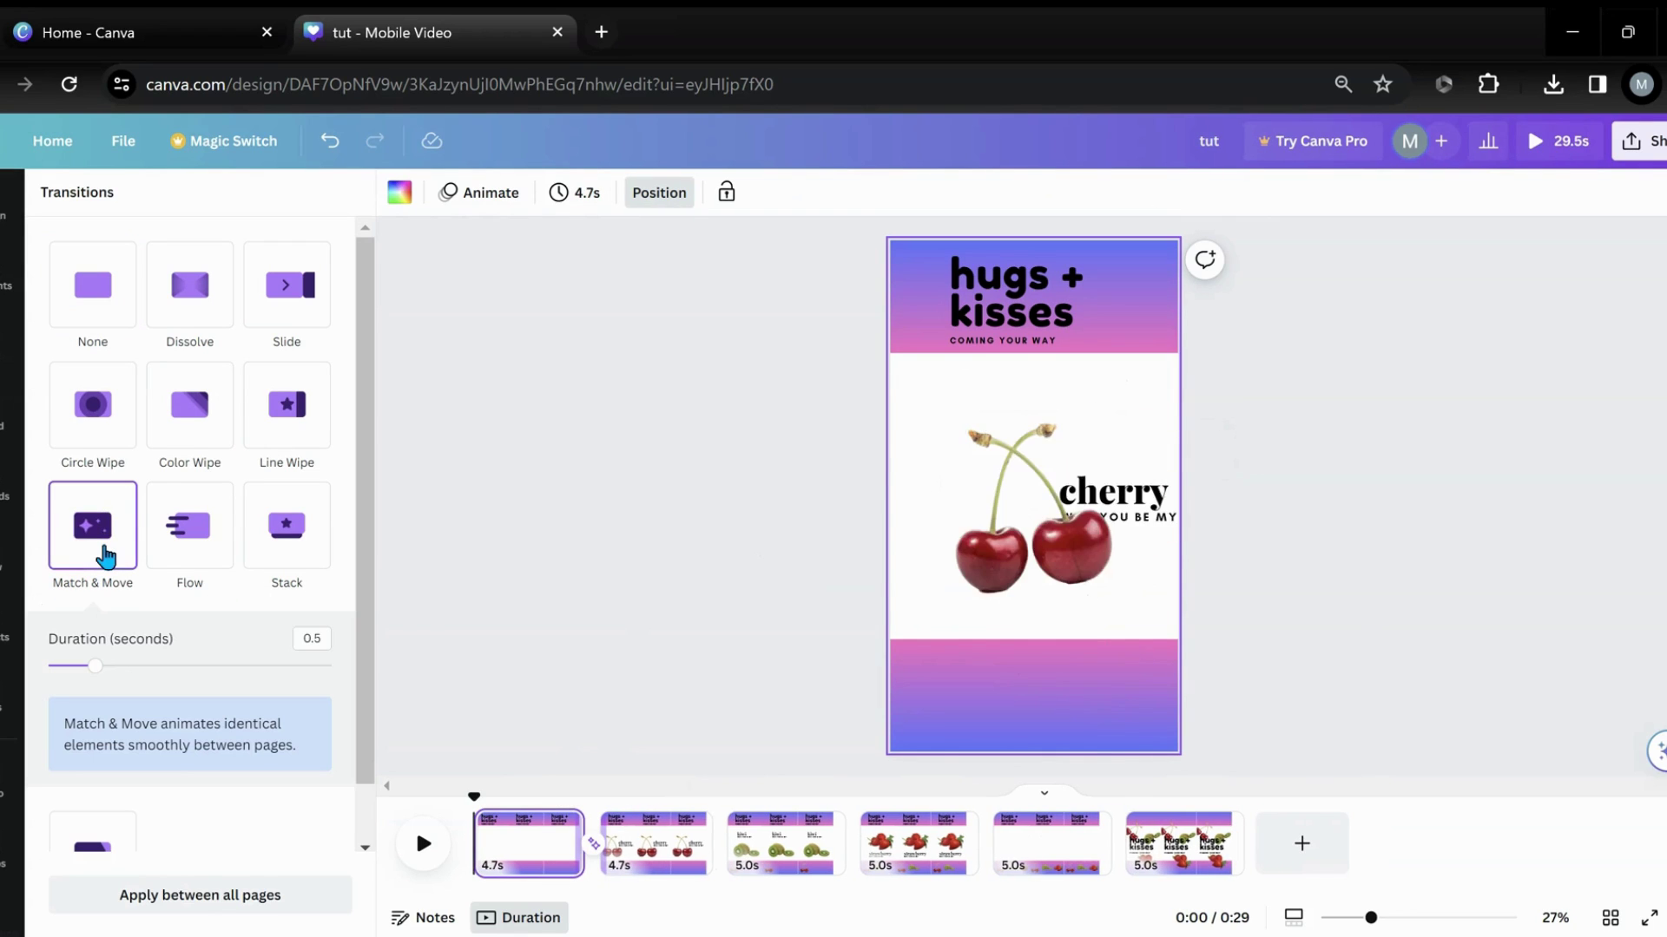
drag(95, 666, 360, 673)
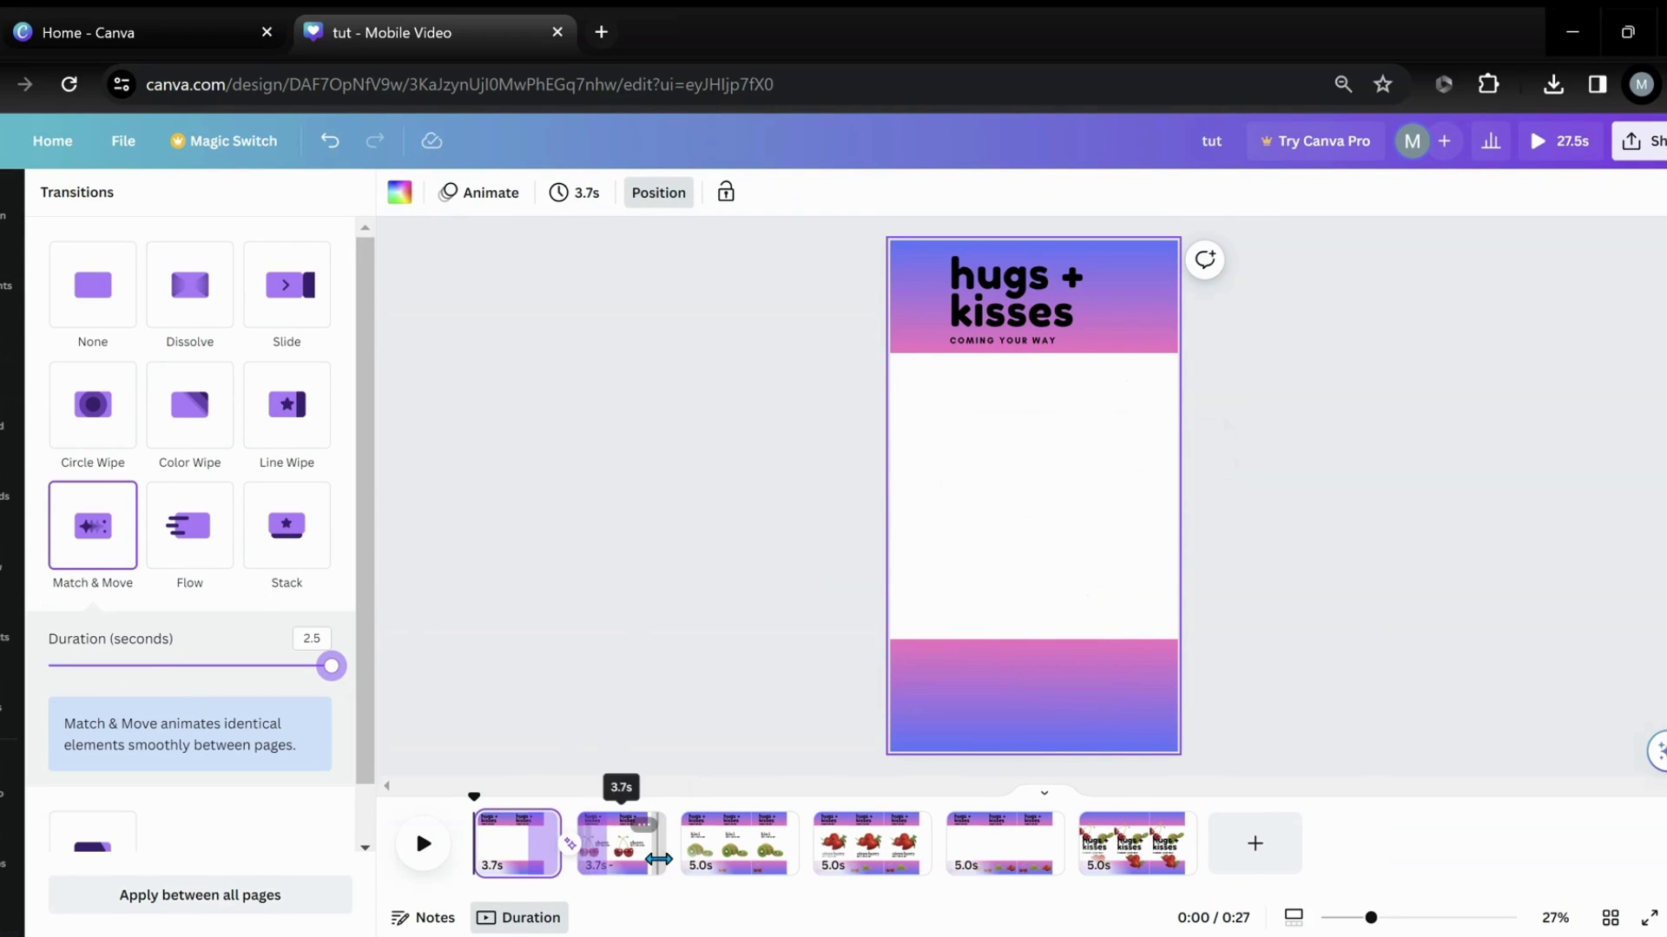
click(214, 903)
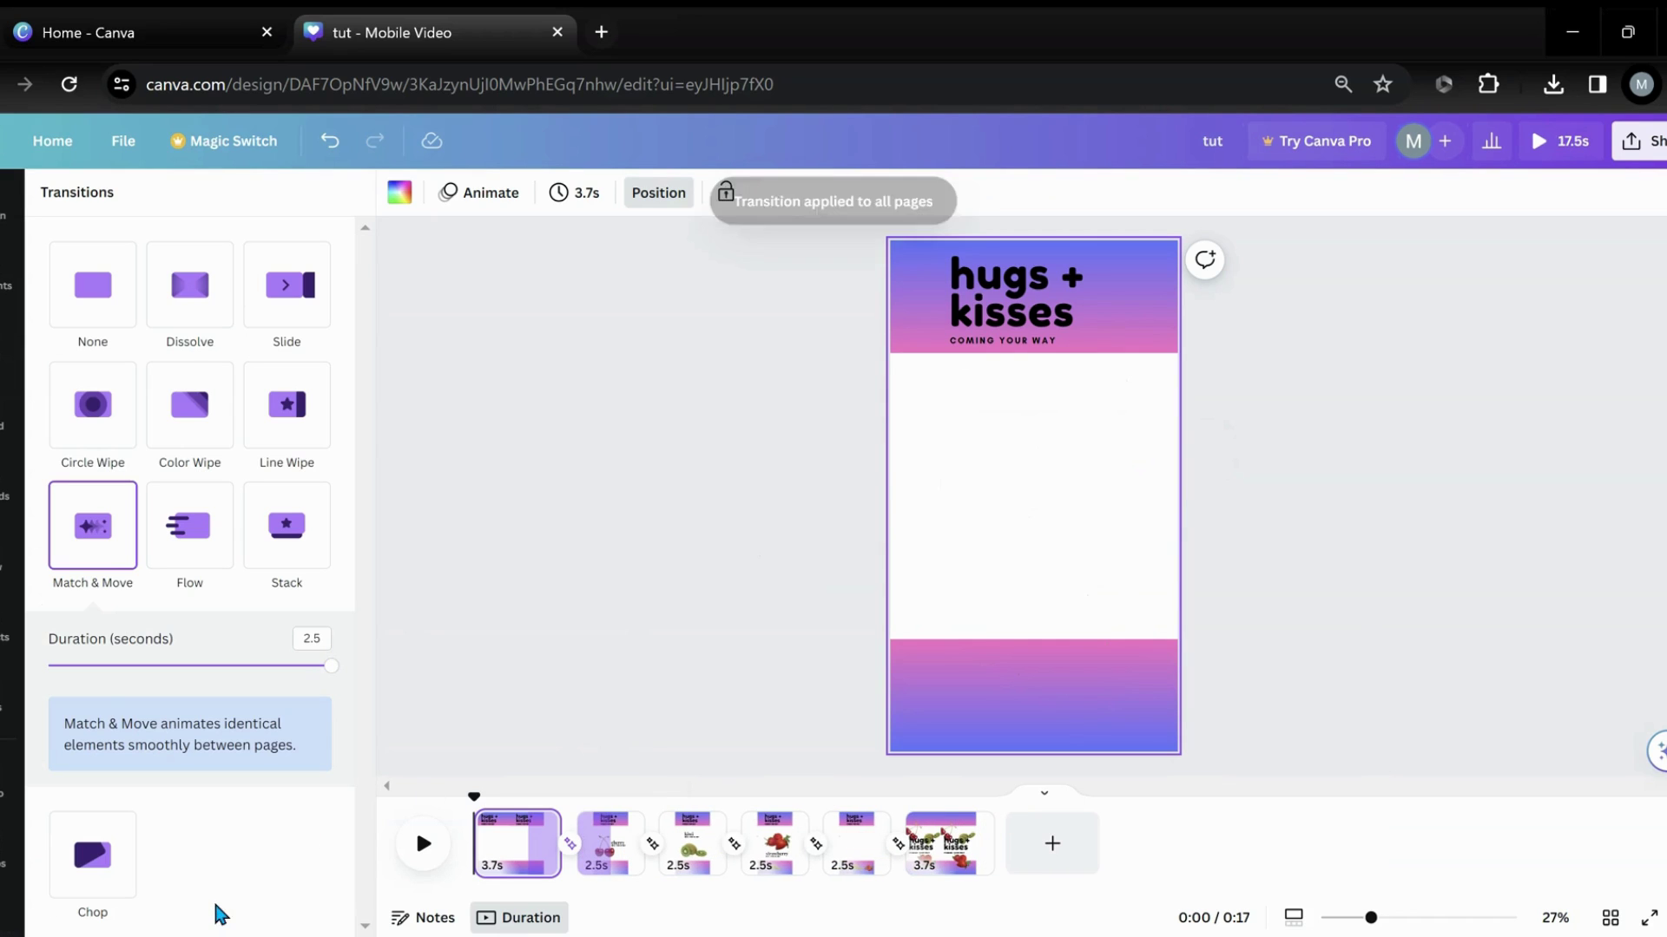
Step: Set the page timing to 2.4 s and apply it to all six pages
click(574, 208)
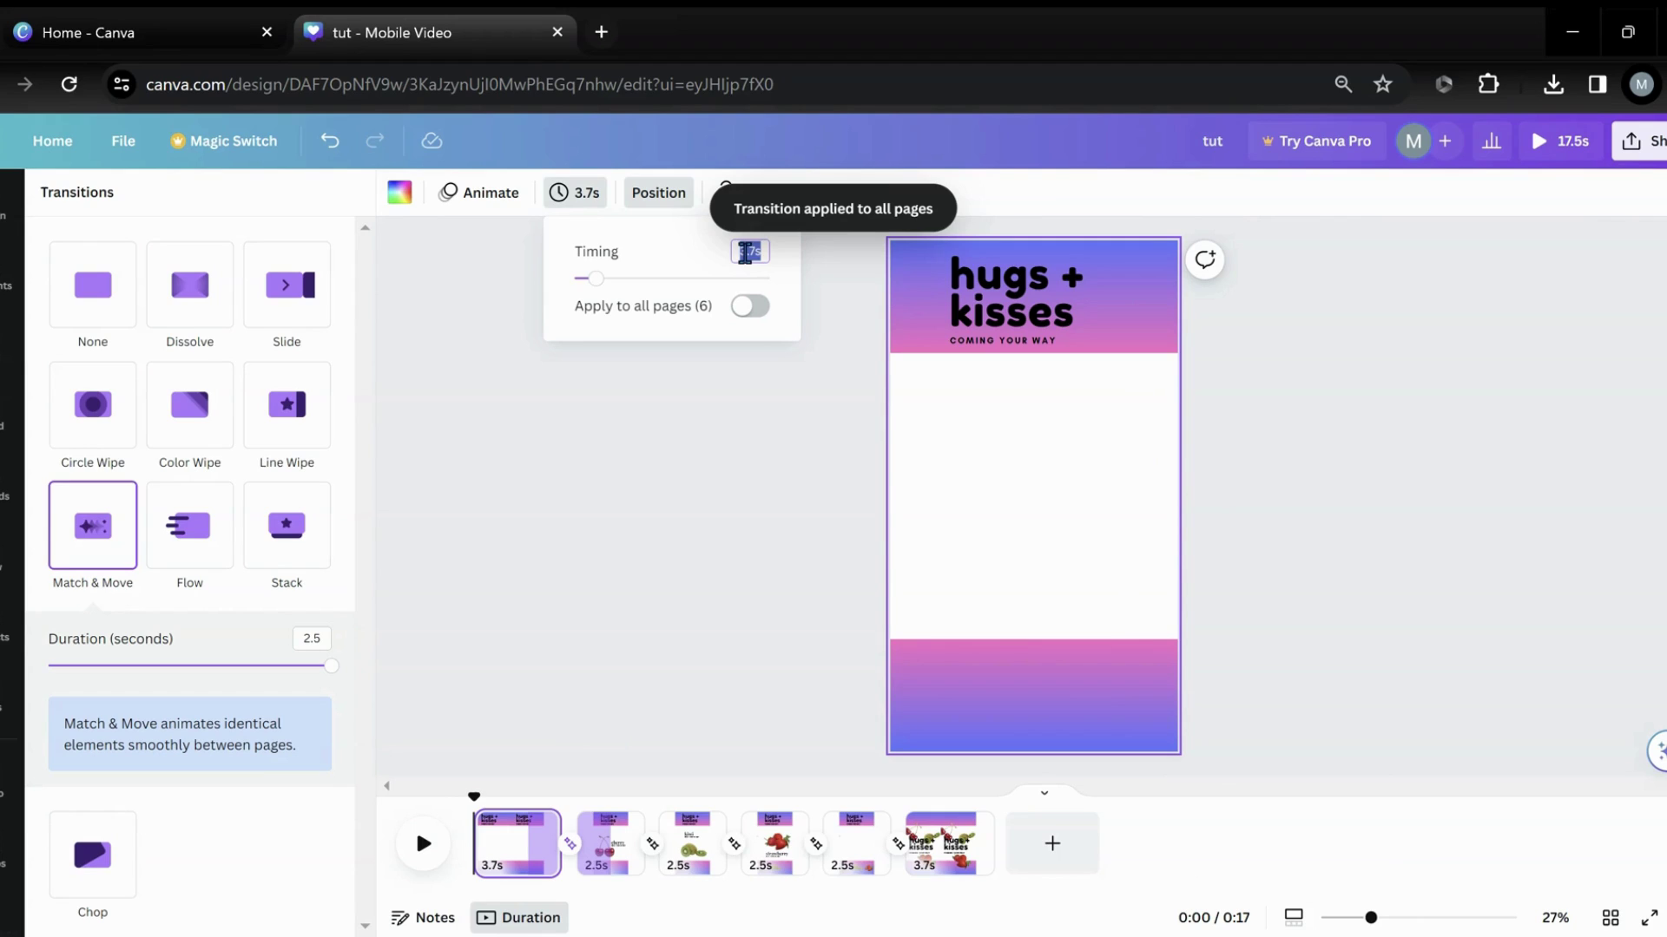
text(2.4)
key(Return)
click(748, 309)
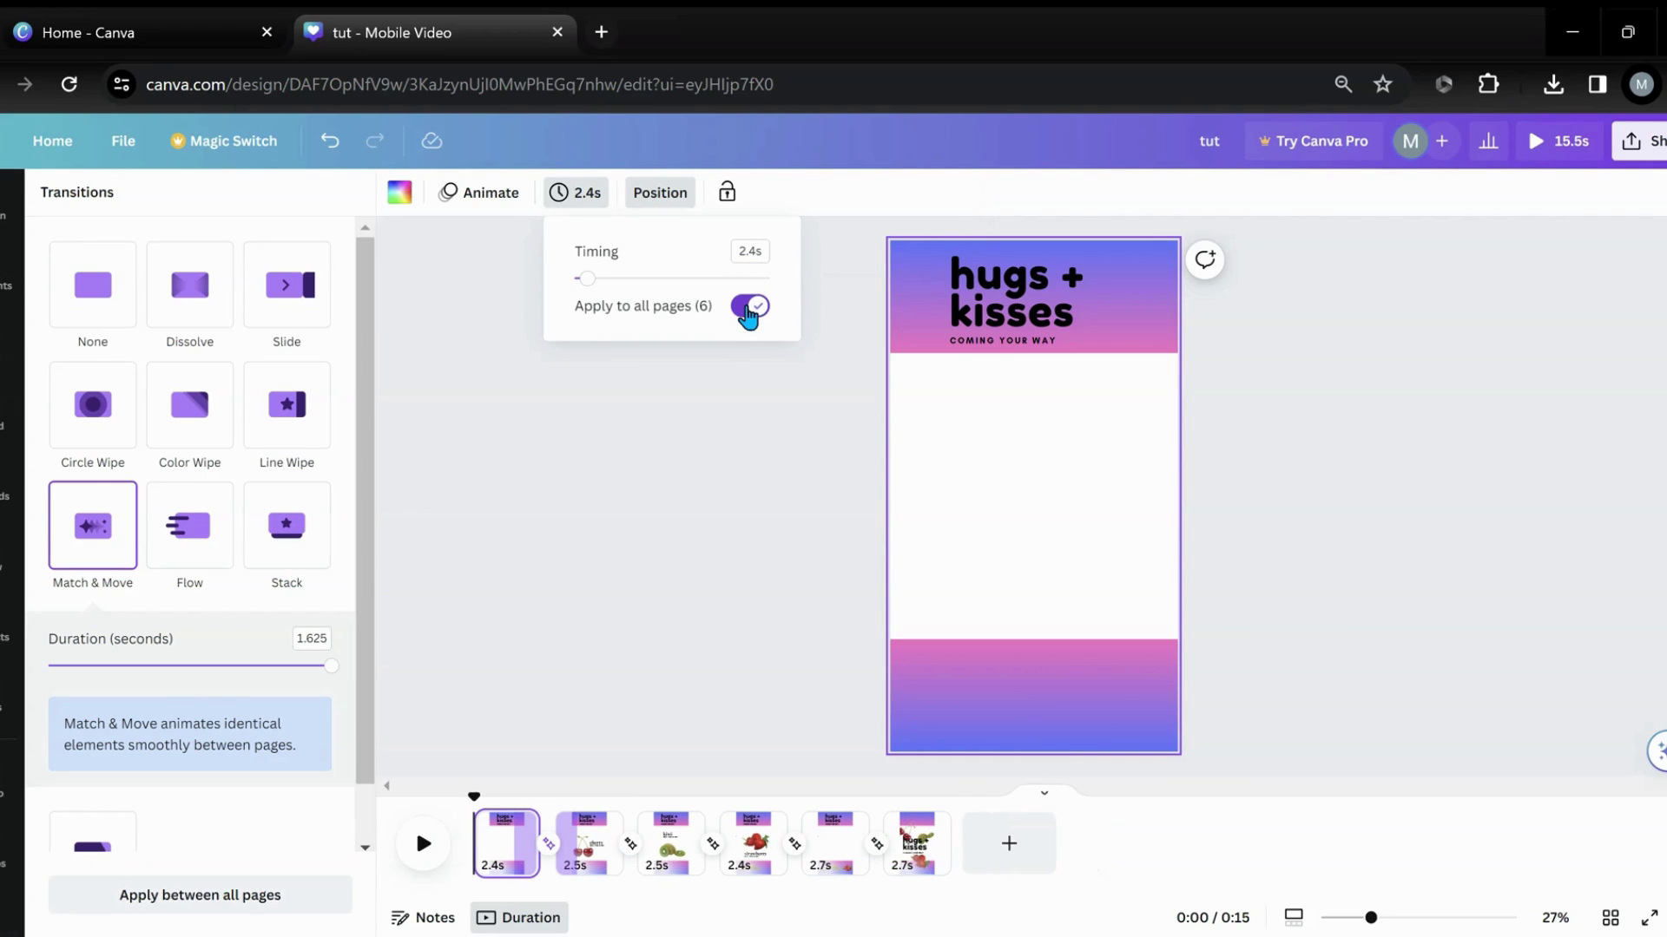
click(748, 309)
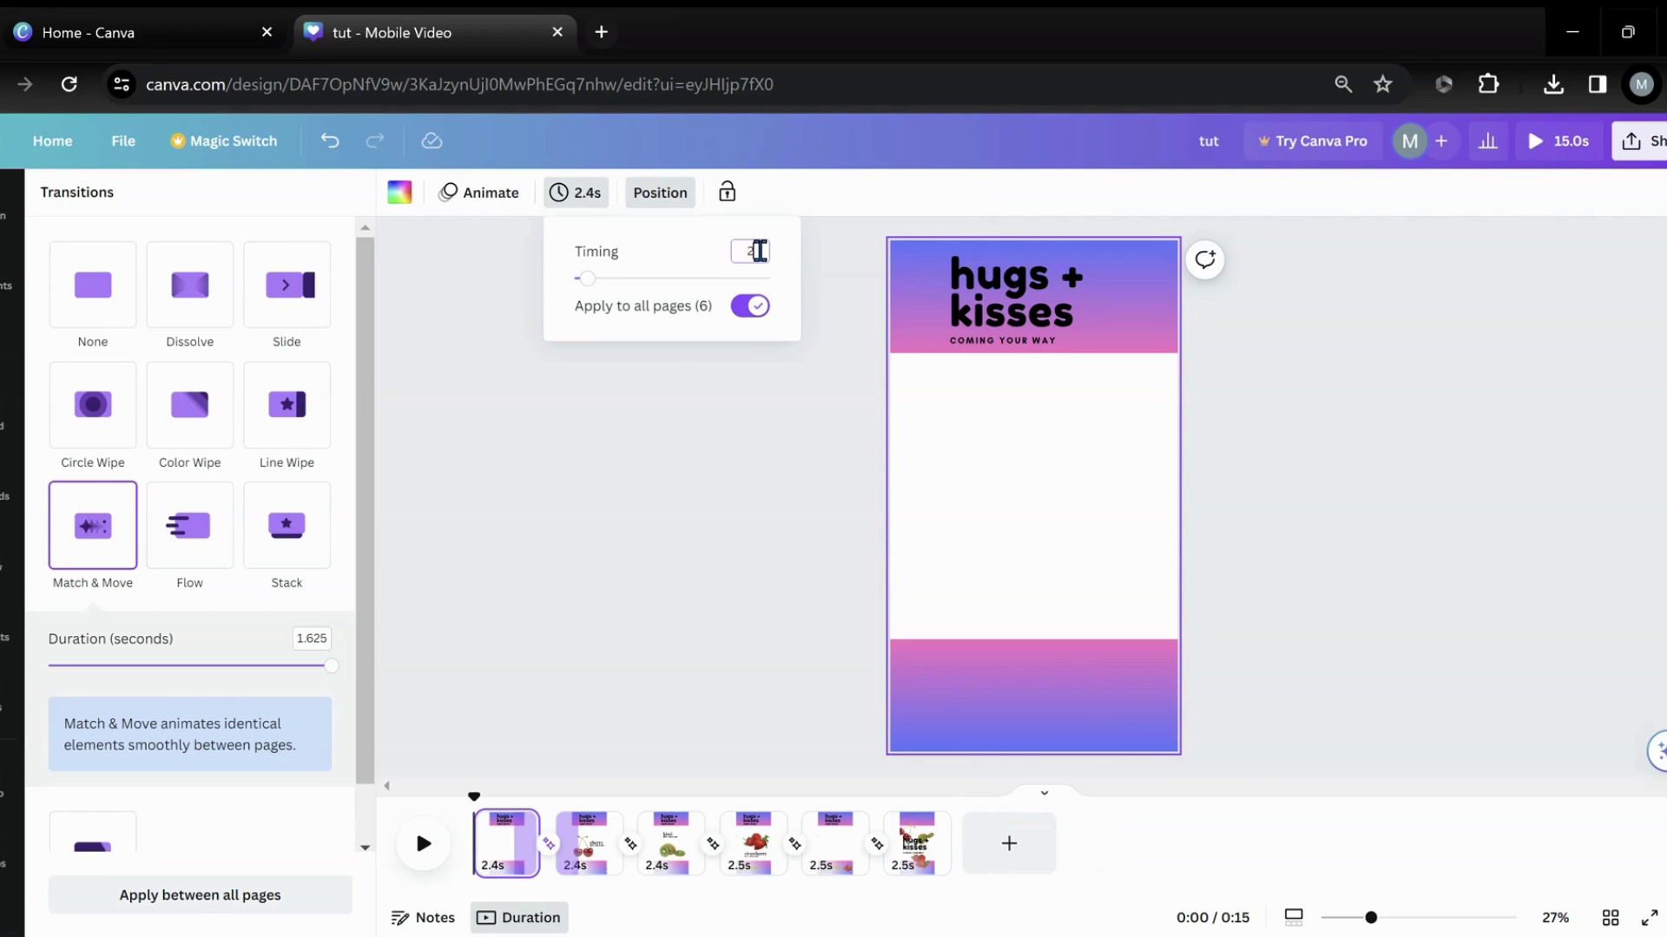
Step: Set the page timing to 2.1 s and reapply it to all six pages
text(.1s)
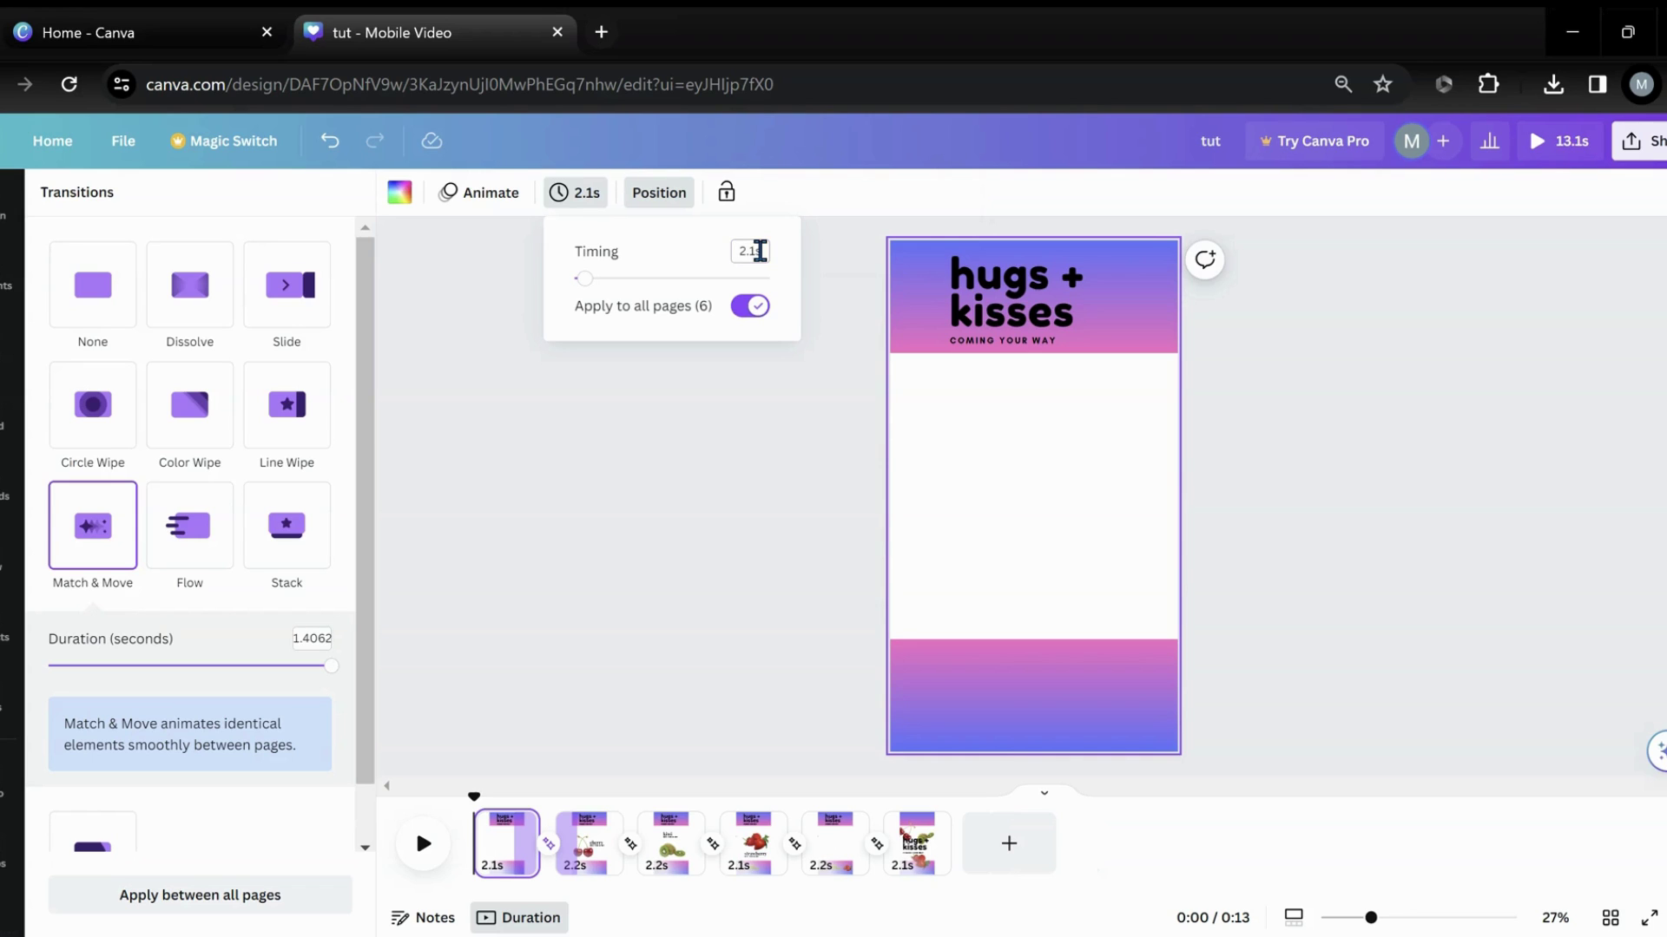
click(752, 311)
click(742, 308)
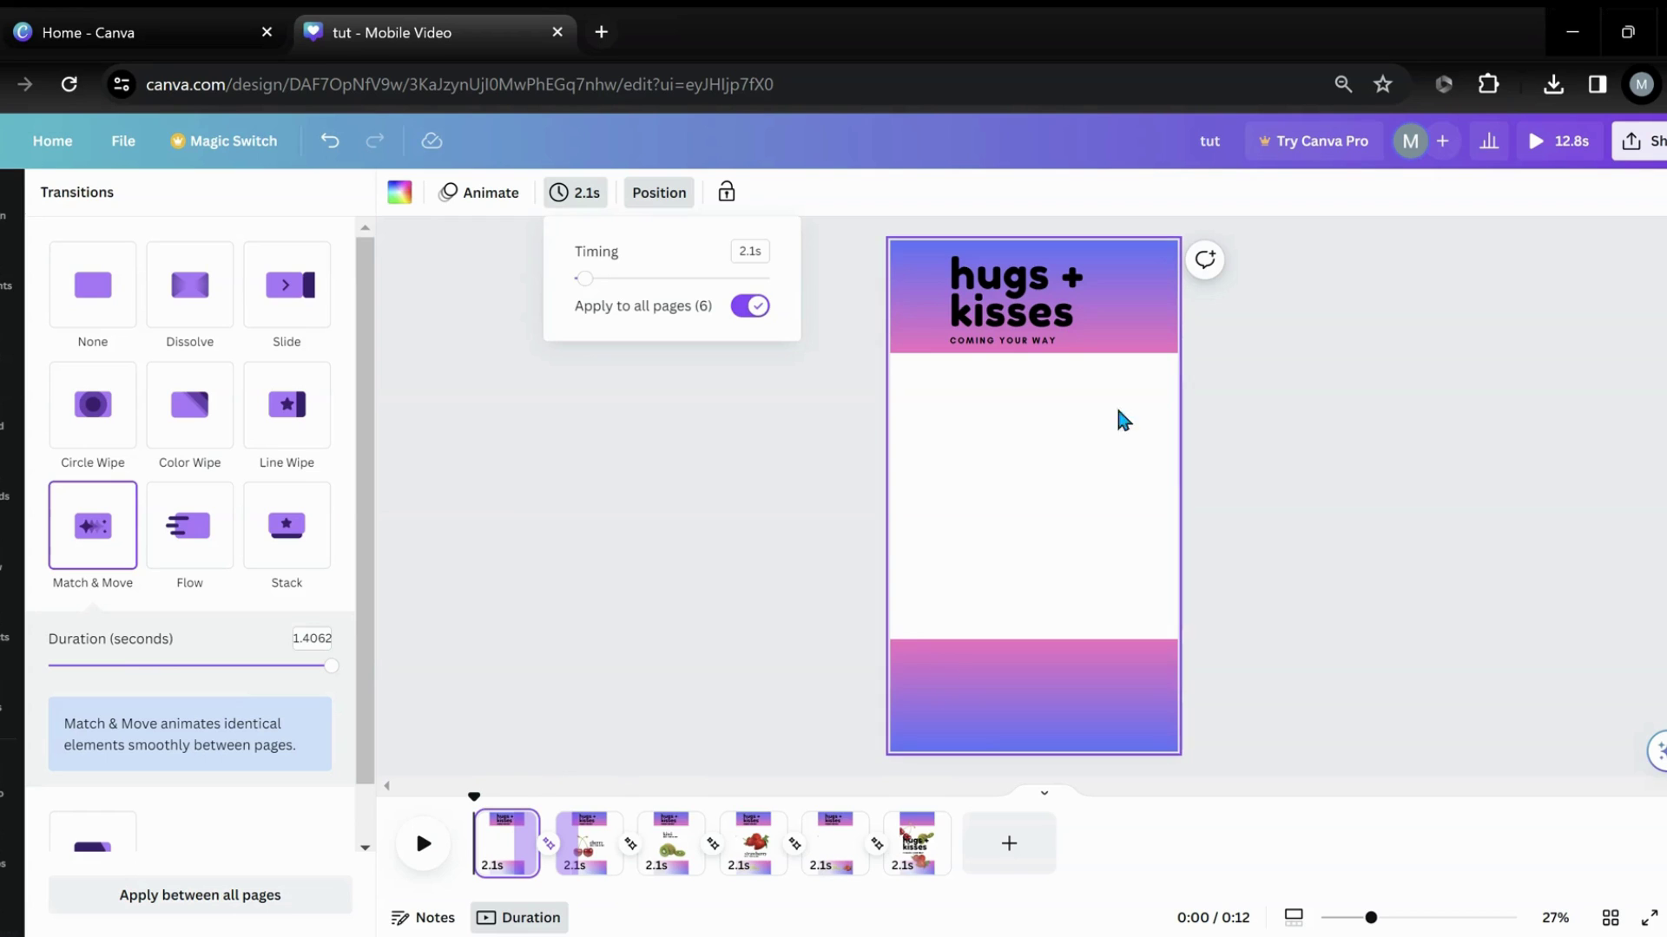
Step: Play the video from the first page to review the Match & Move transitions
mouse_move(566, 836)
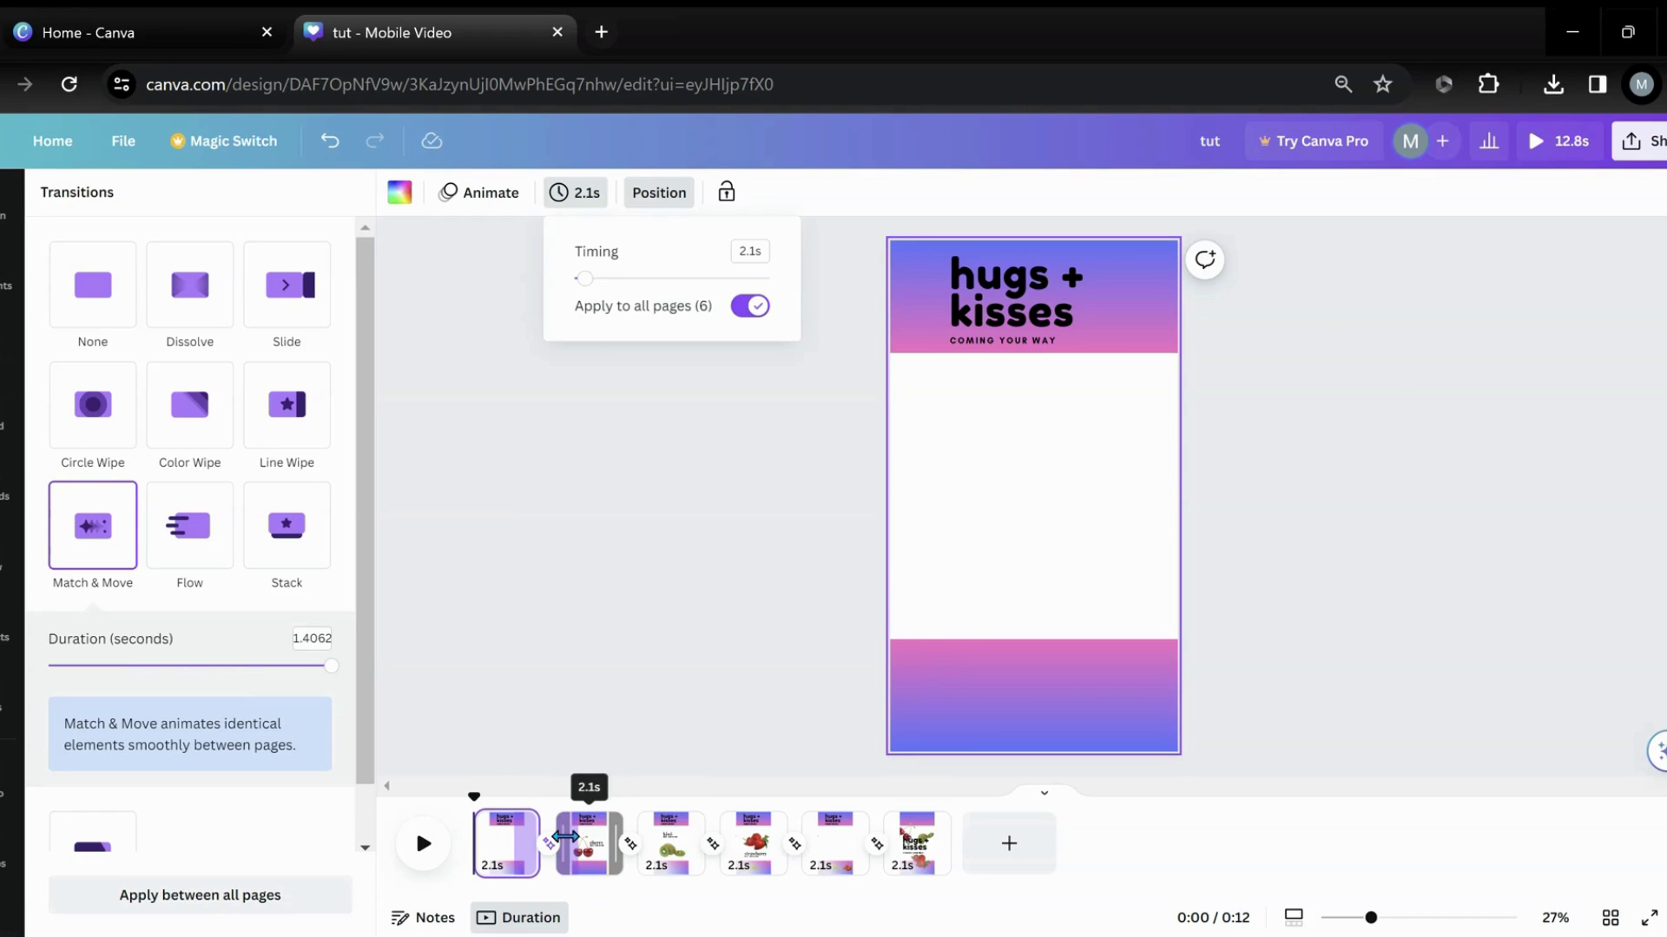
mouse_move(476, 843)
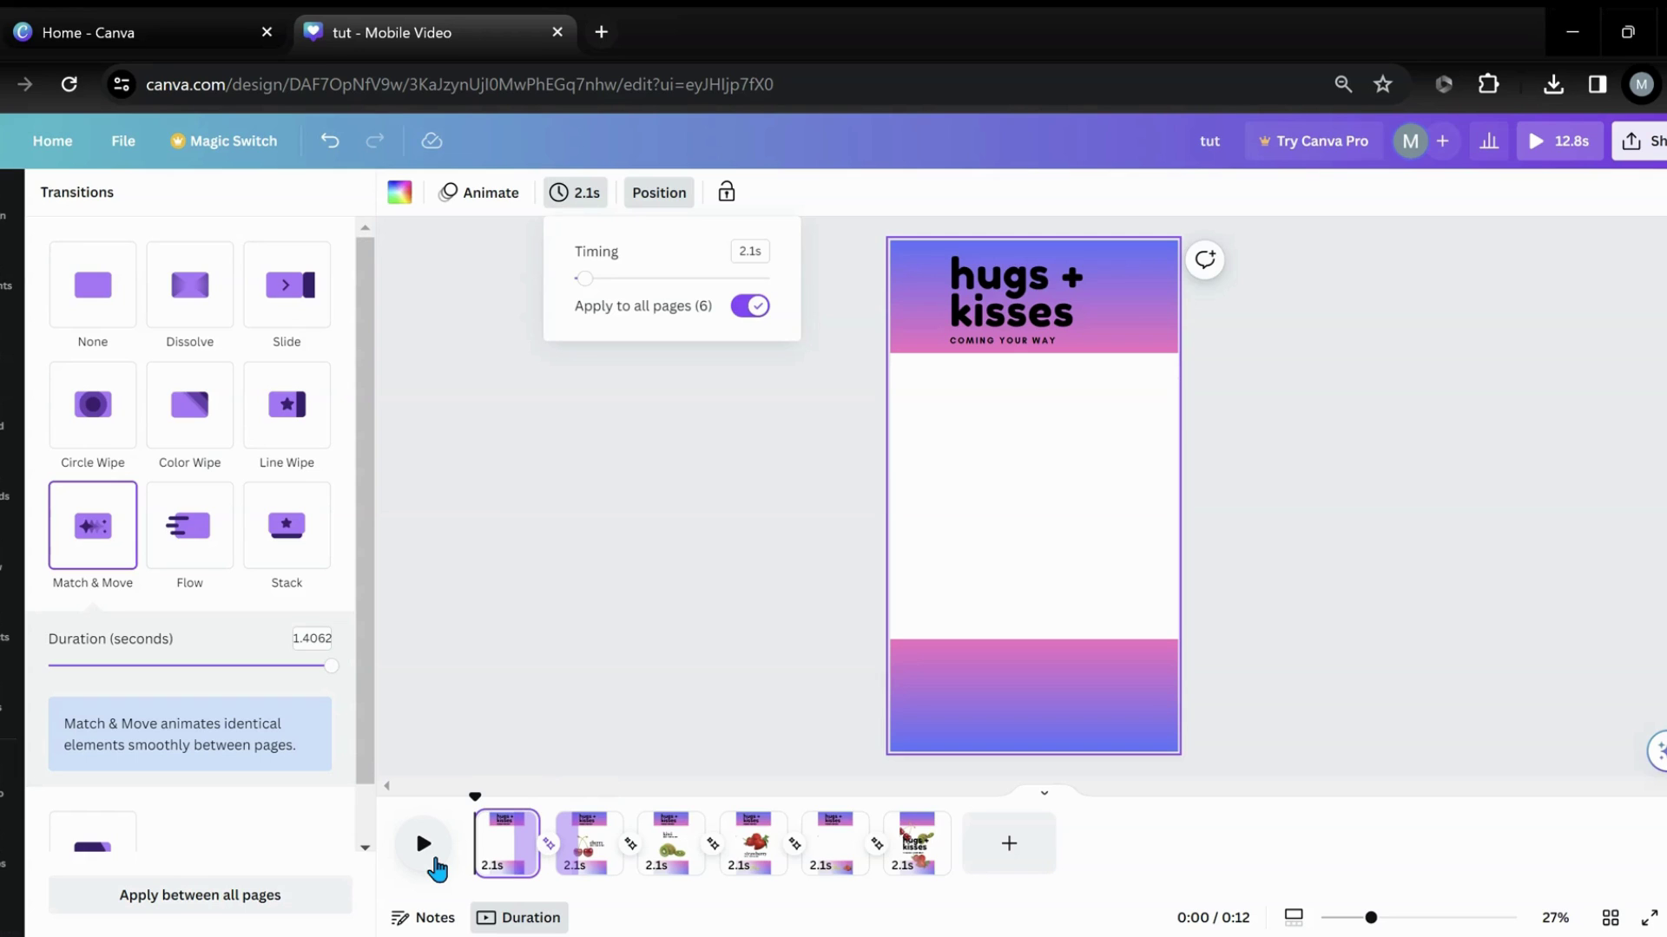
click(435, 859)
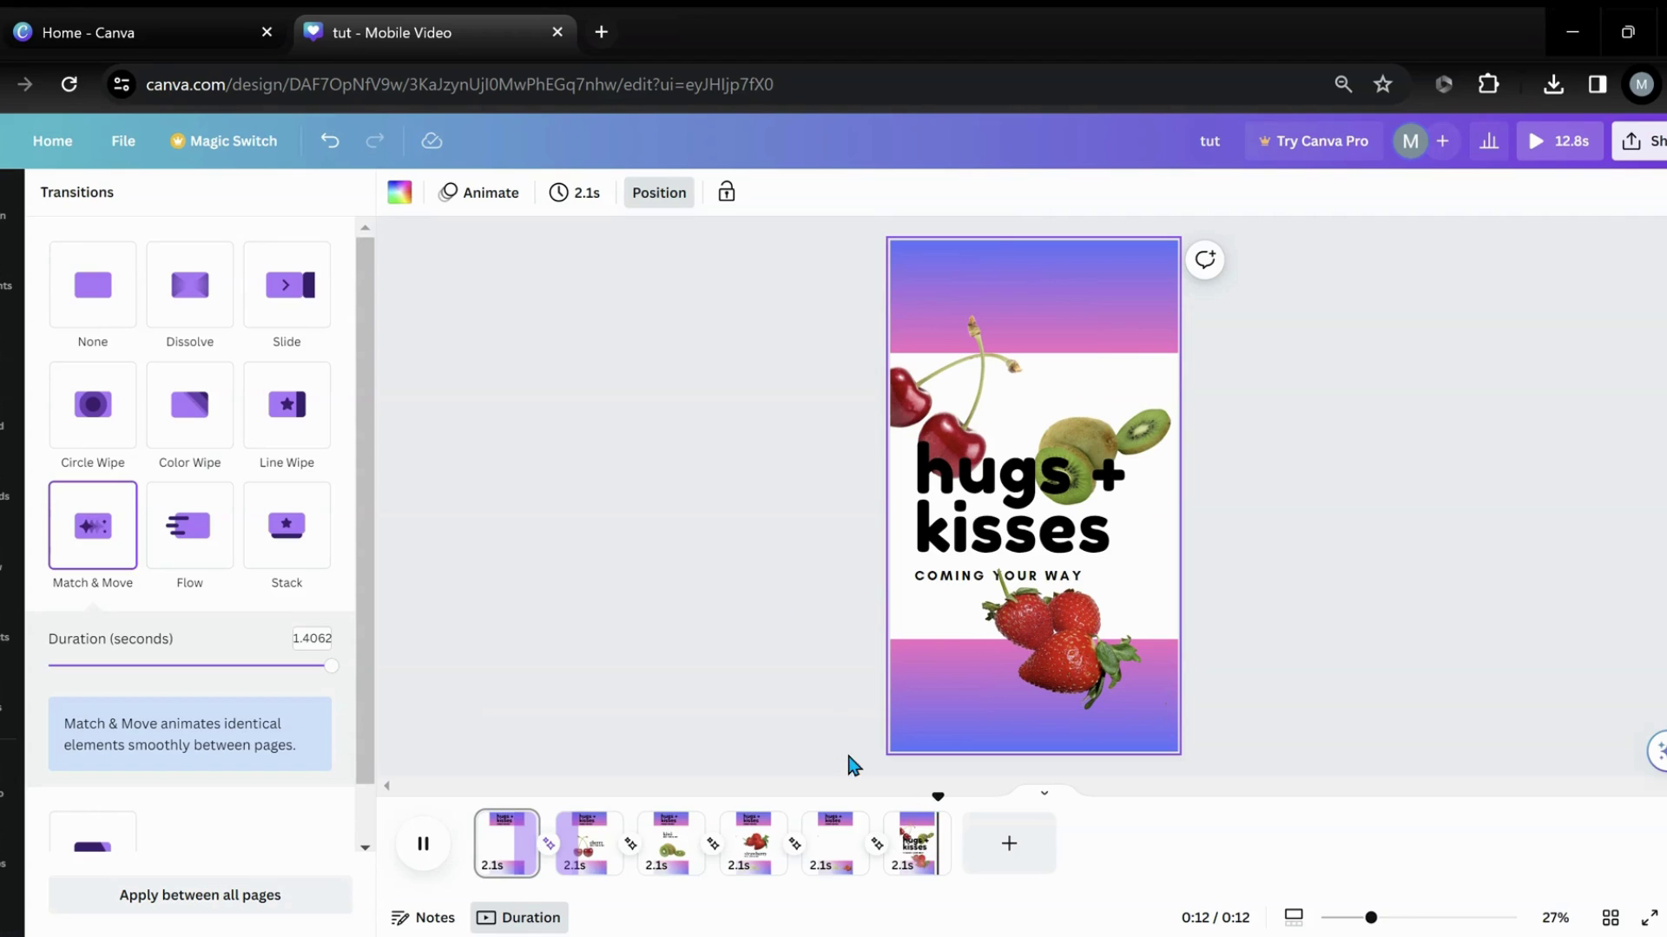
Step: Set the Match & Move transition between pages 5 and 6 to 0.8 seconds and trim page 5 to 1.8 s
click(863, 855)
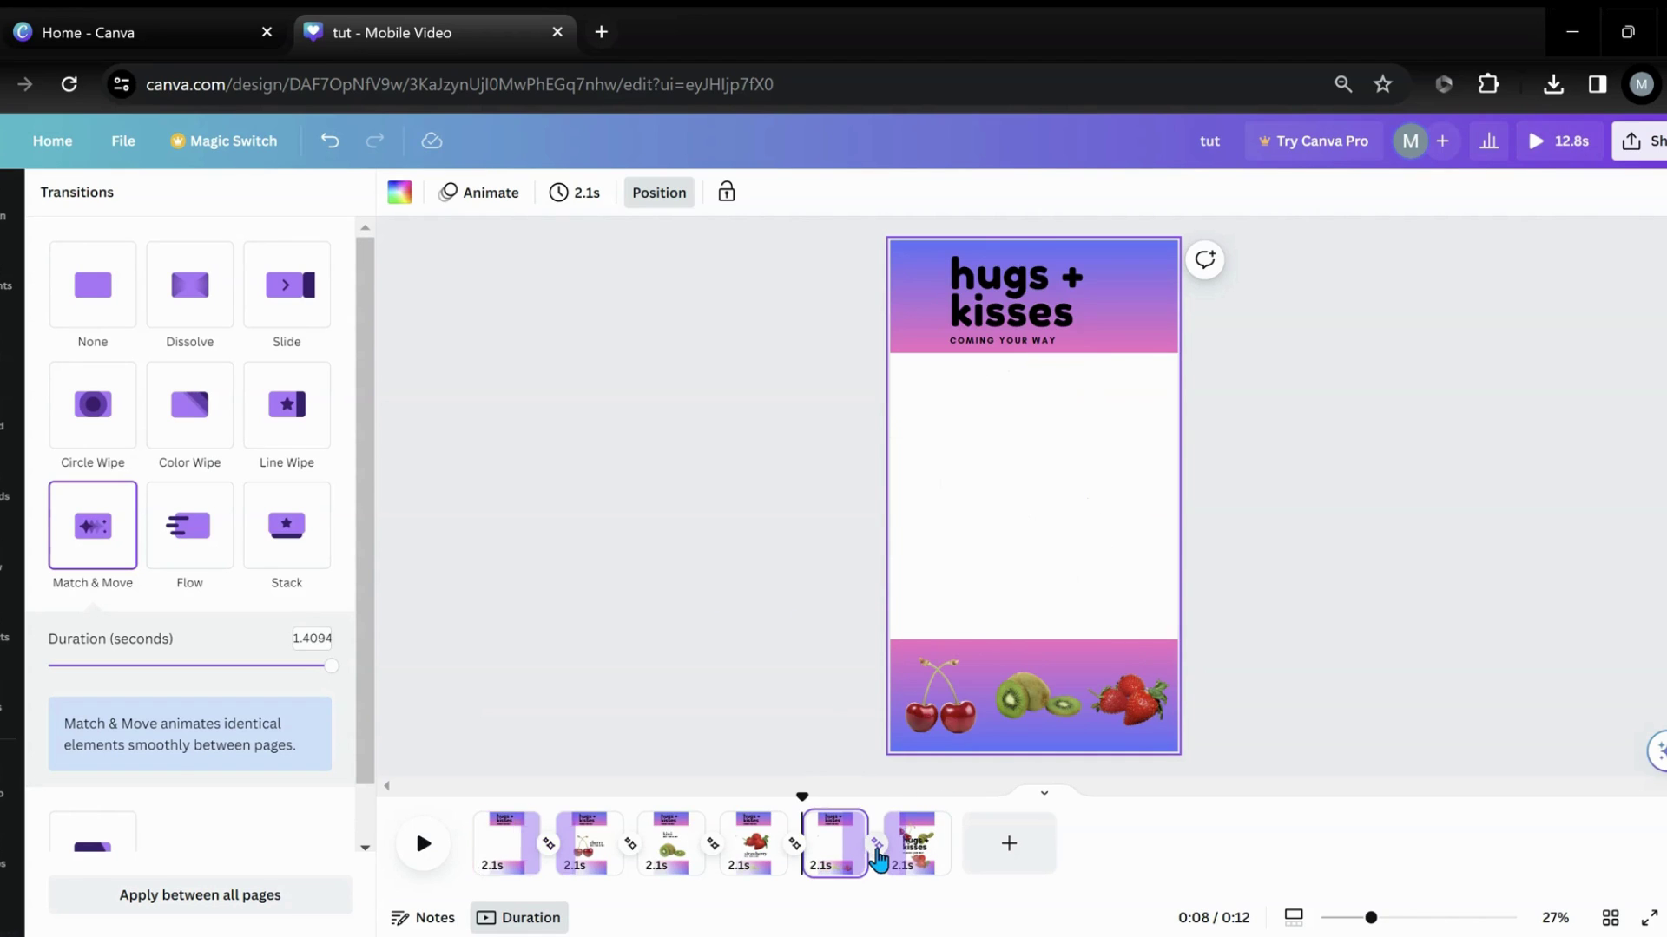
drag(334, 677, 199, 672)
mouse_move(855, 861)
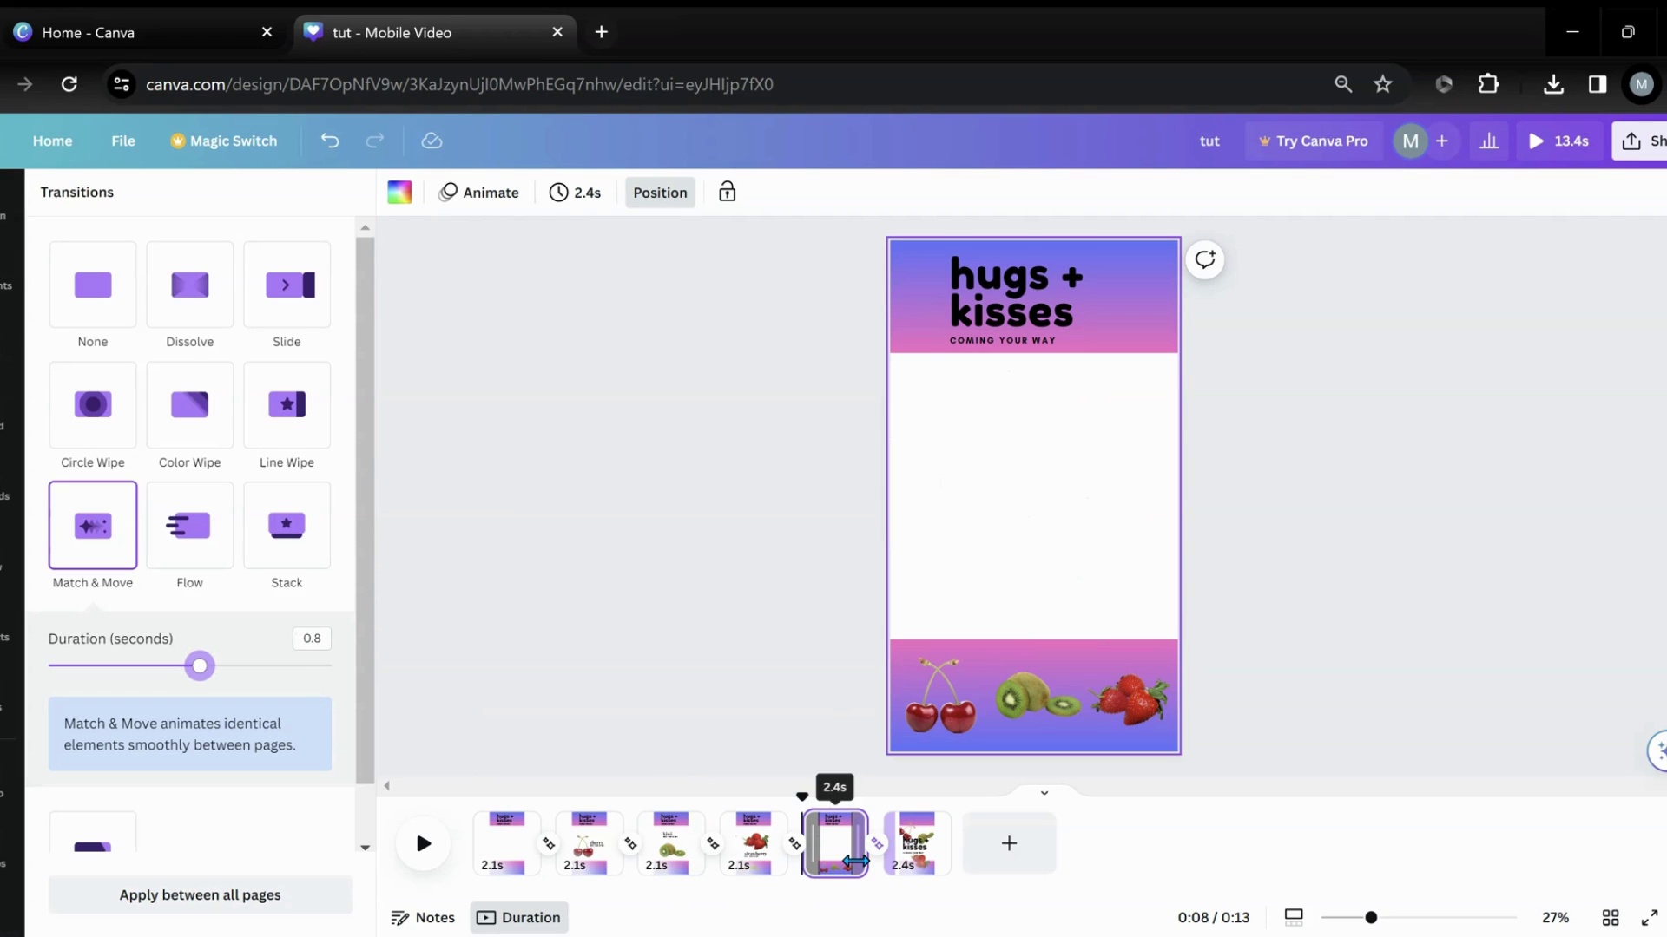
drag(855, 860, 842, 864)
Step: Check the timing of pages 4 and 5 and replay the video to review the adjusted ending
click(744, 872)
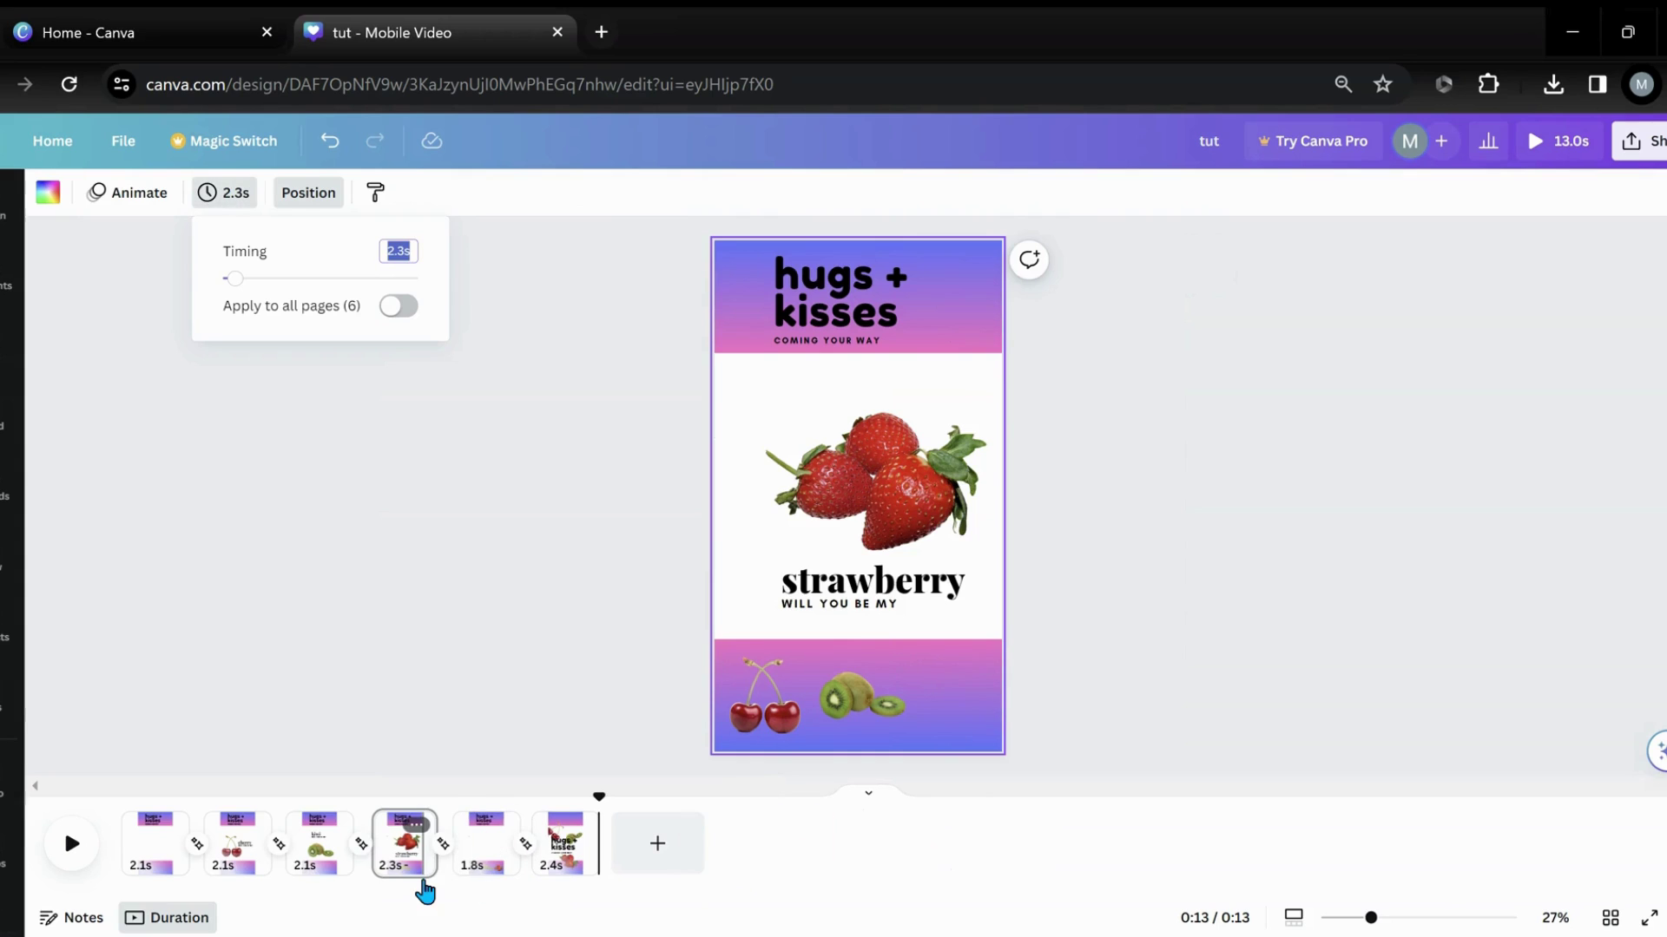
click(473, 872)
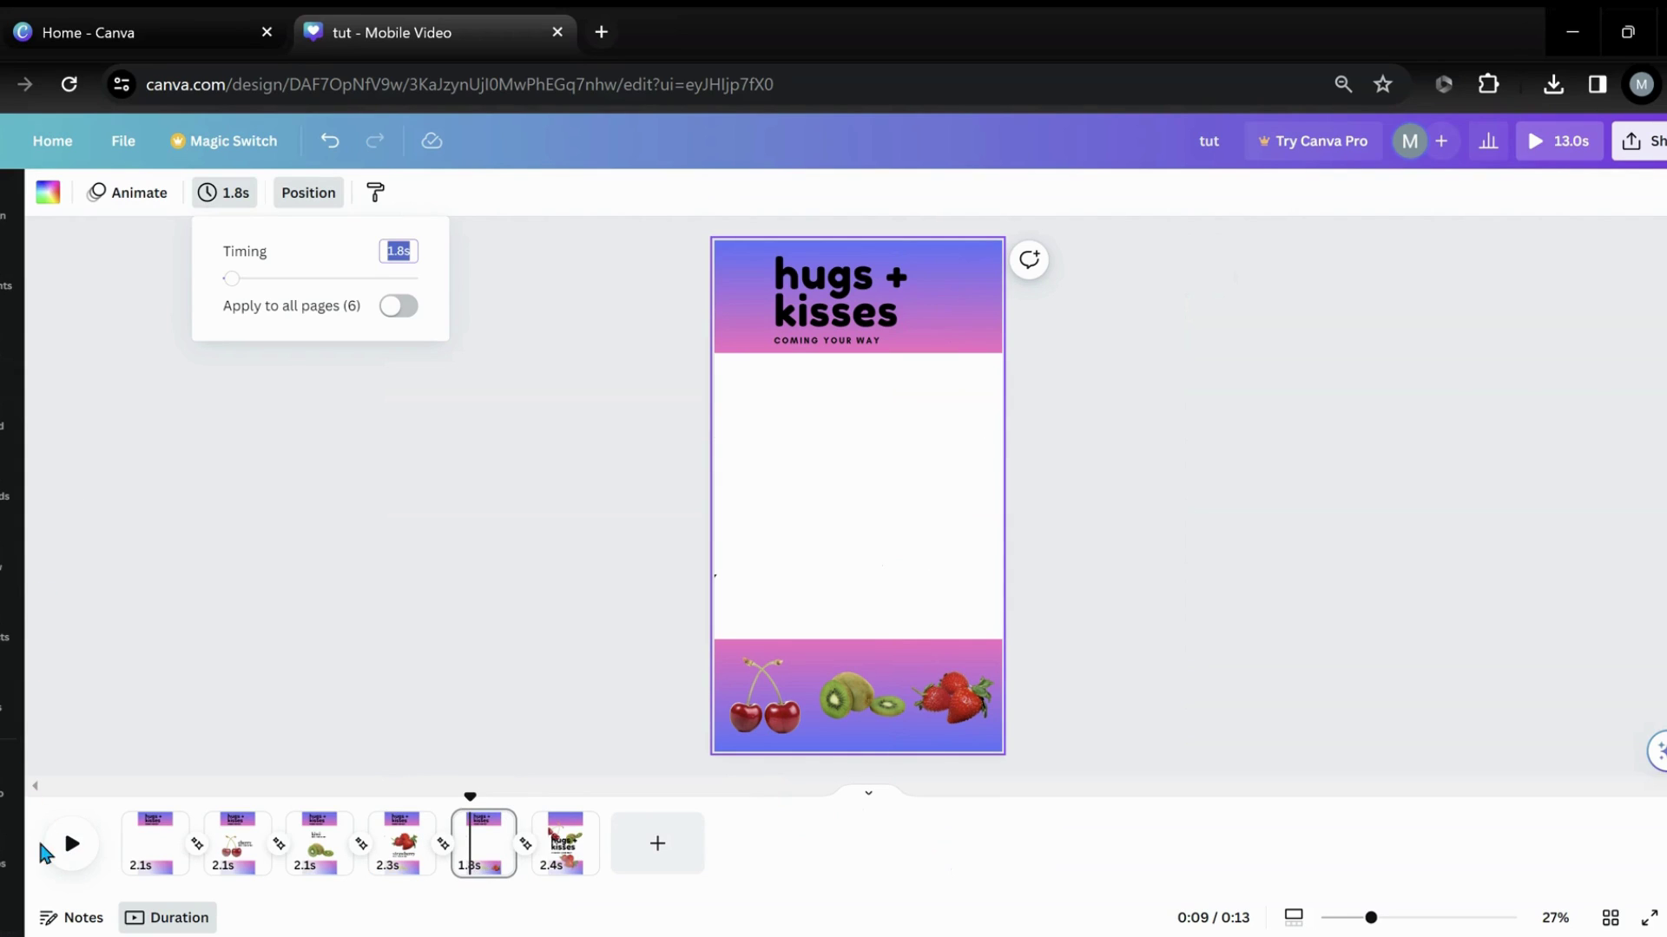
click(64, 856)
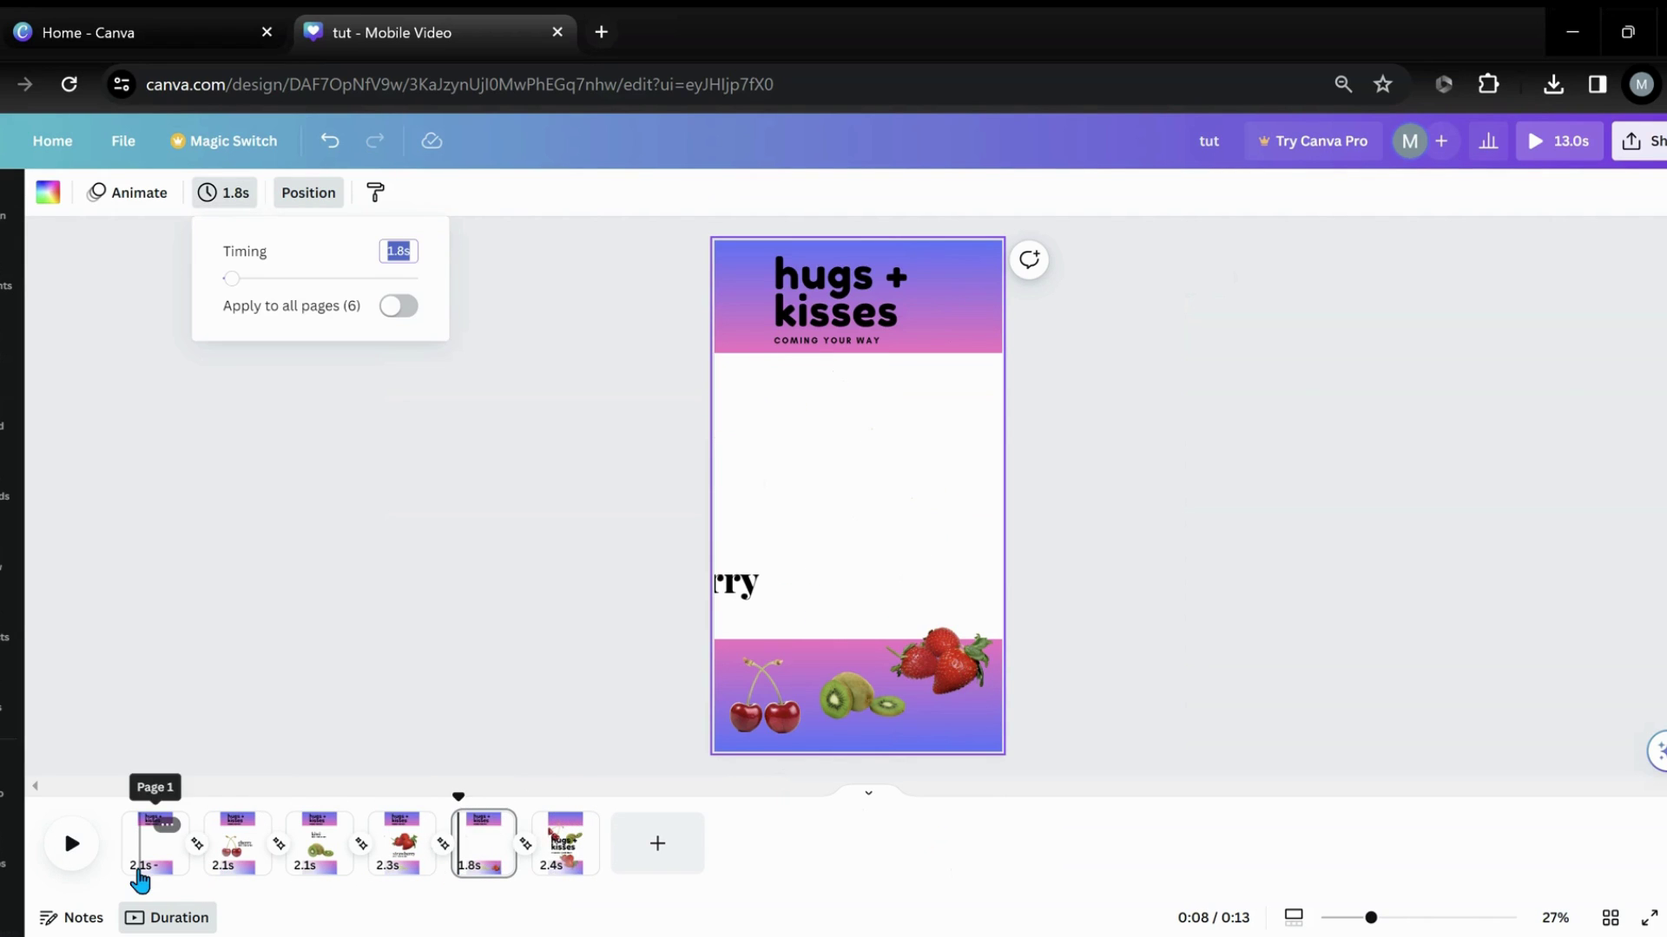
click(80, 858)
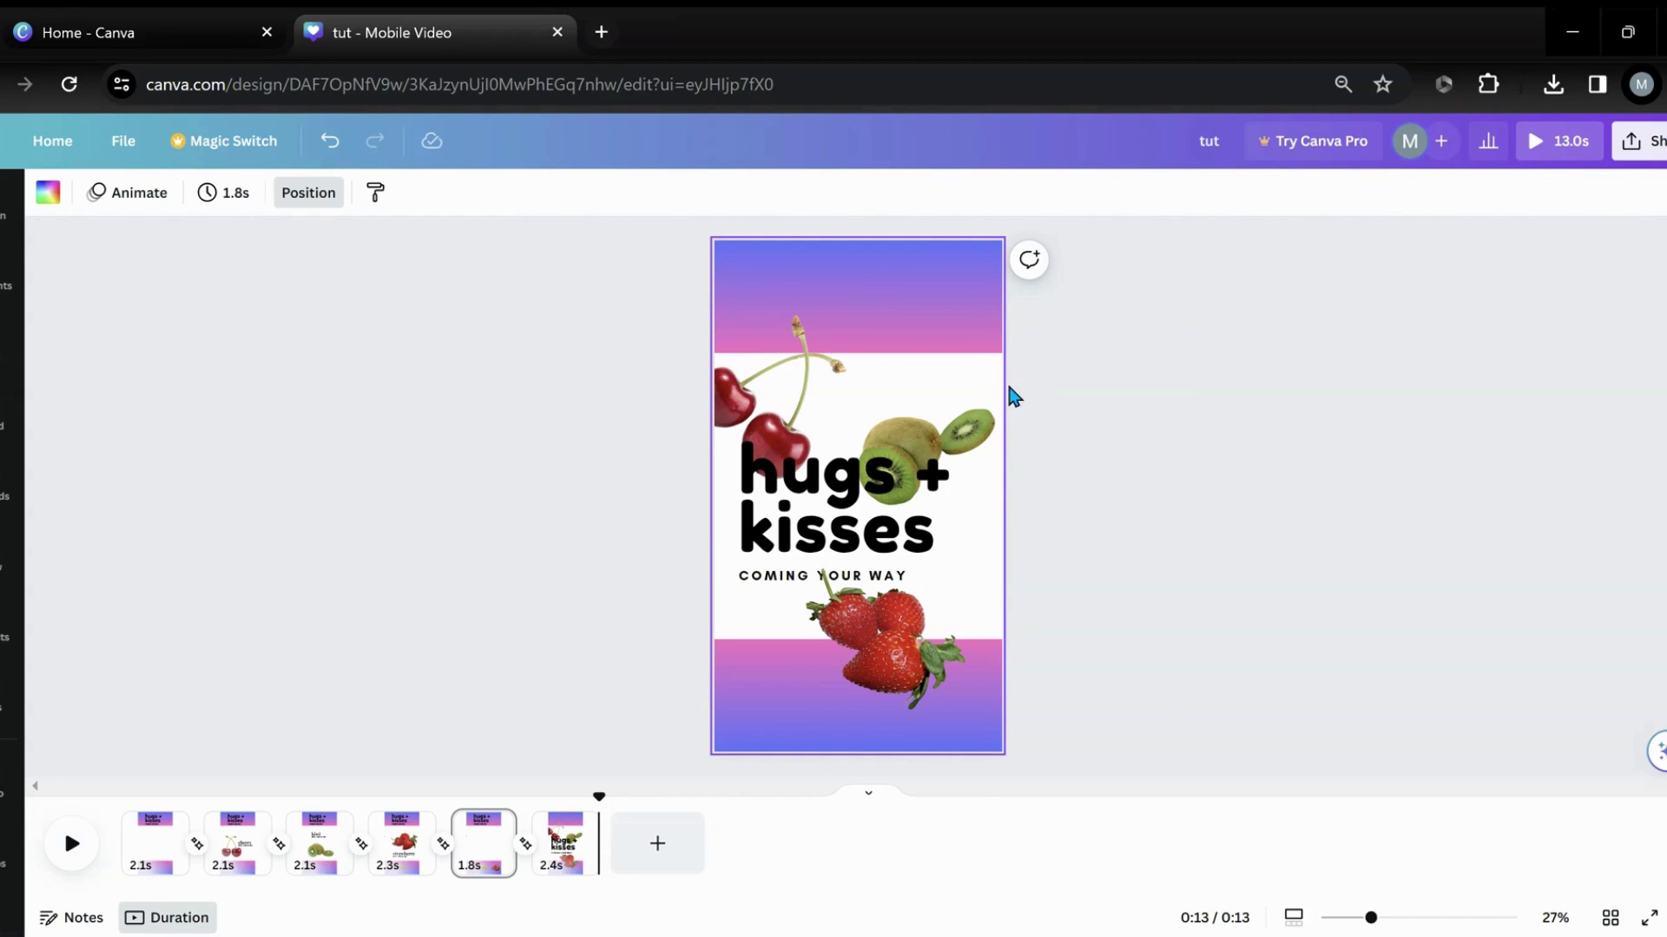
Step: Inspect the cherry group on page 6, then check pages 1 and 2 and the fruit groups parked beside page 2
click(802, 423)
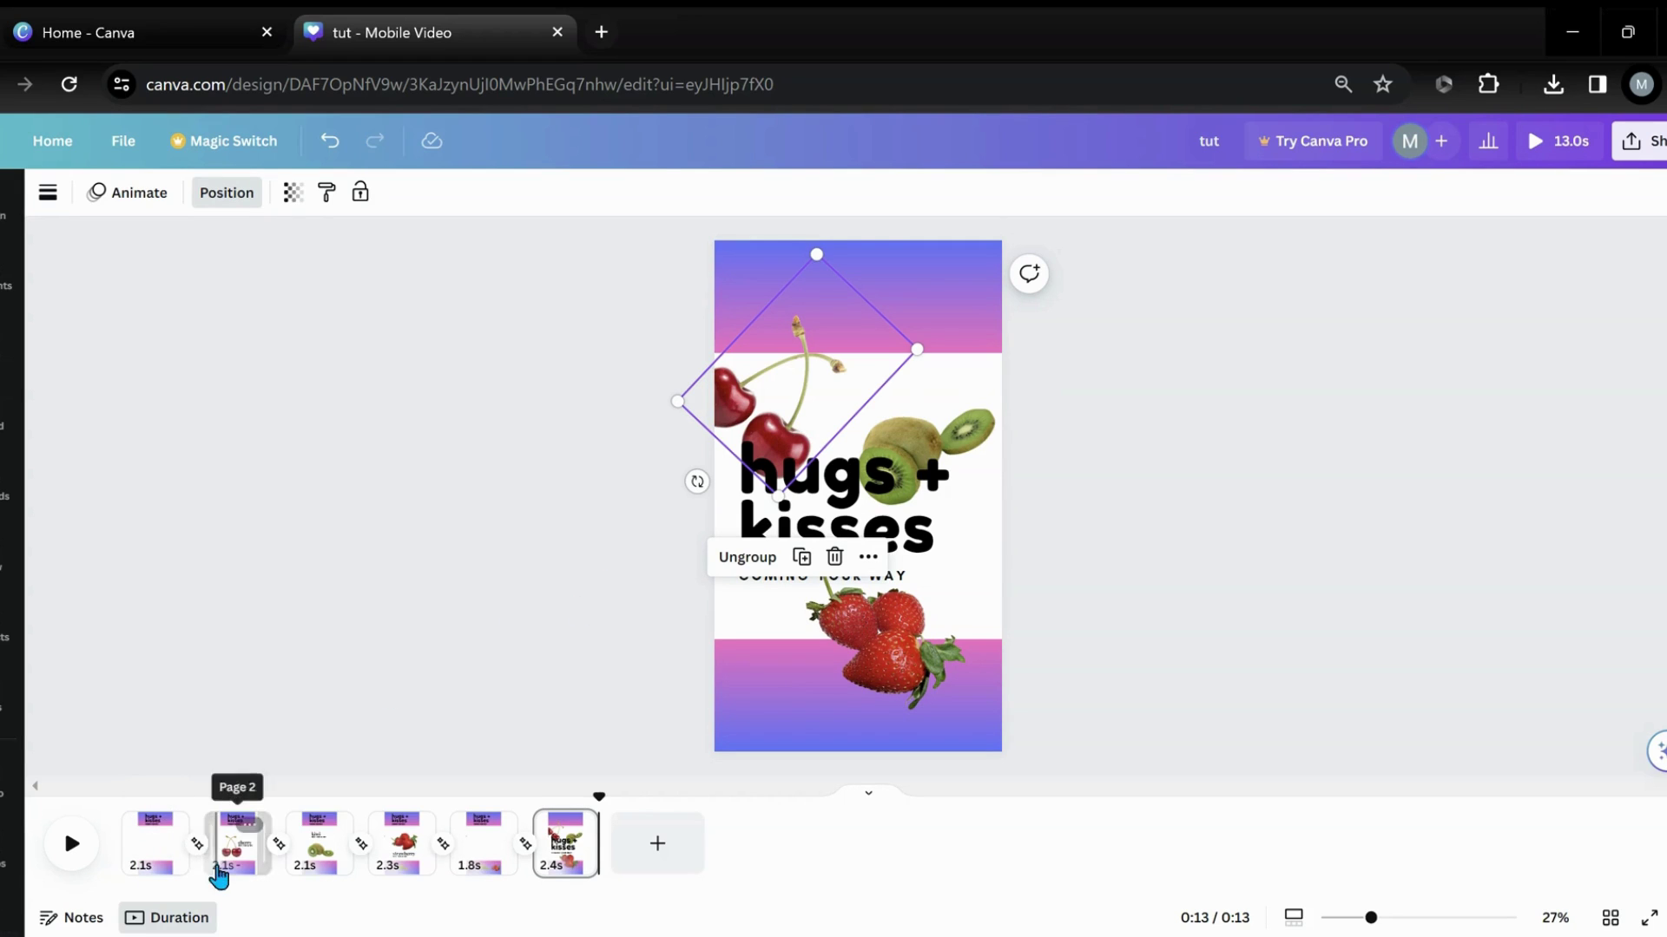
click(165, 877)
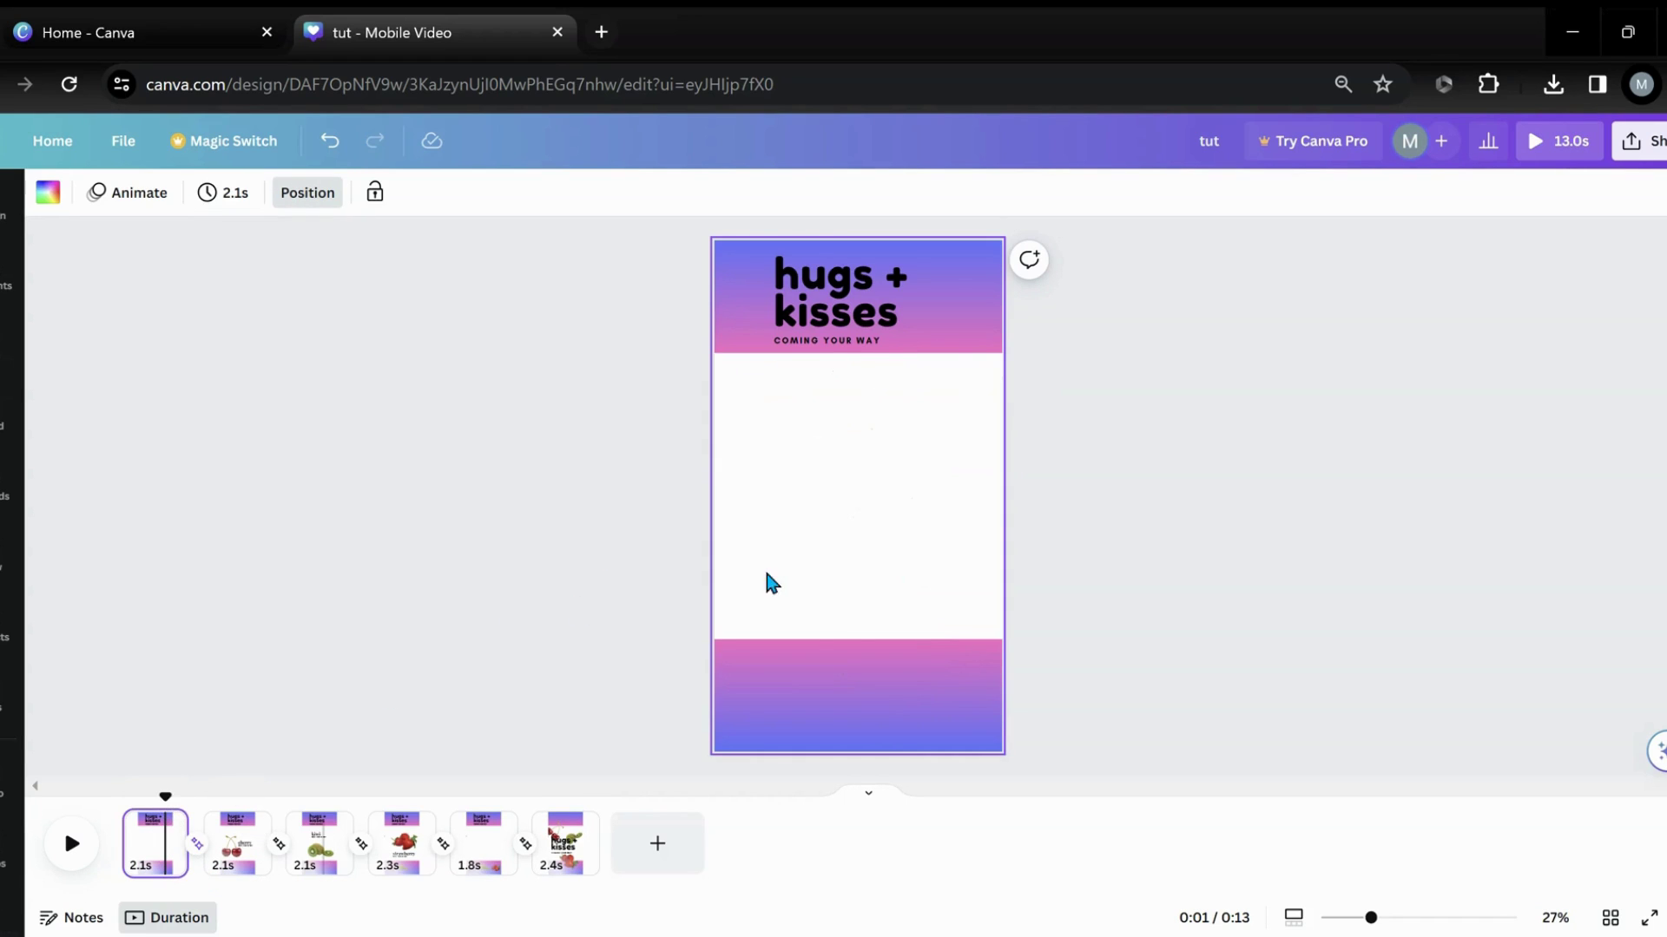
click(240, 863)
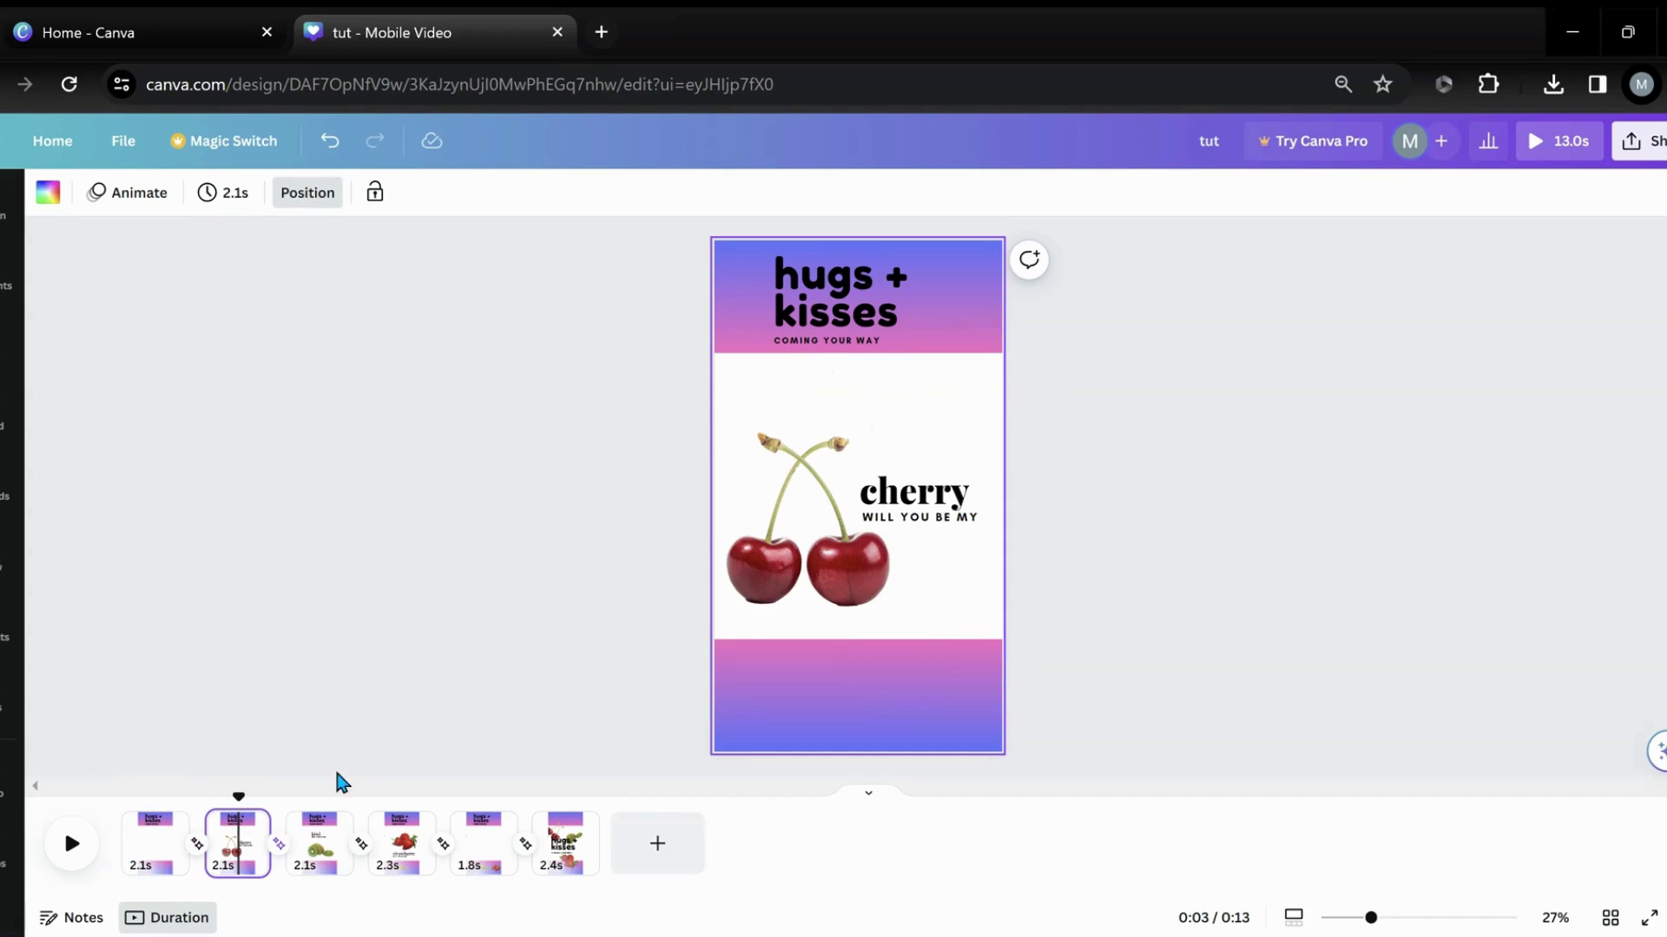
click(987, 391)
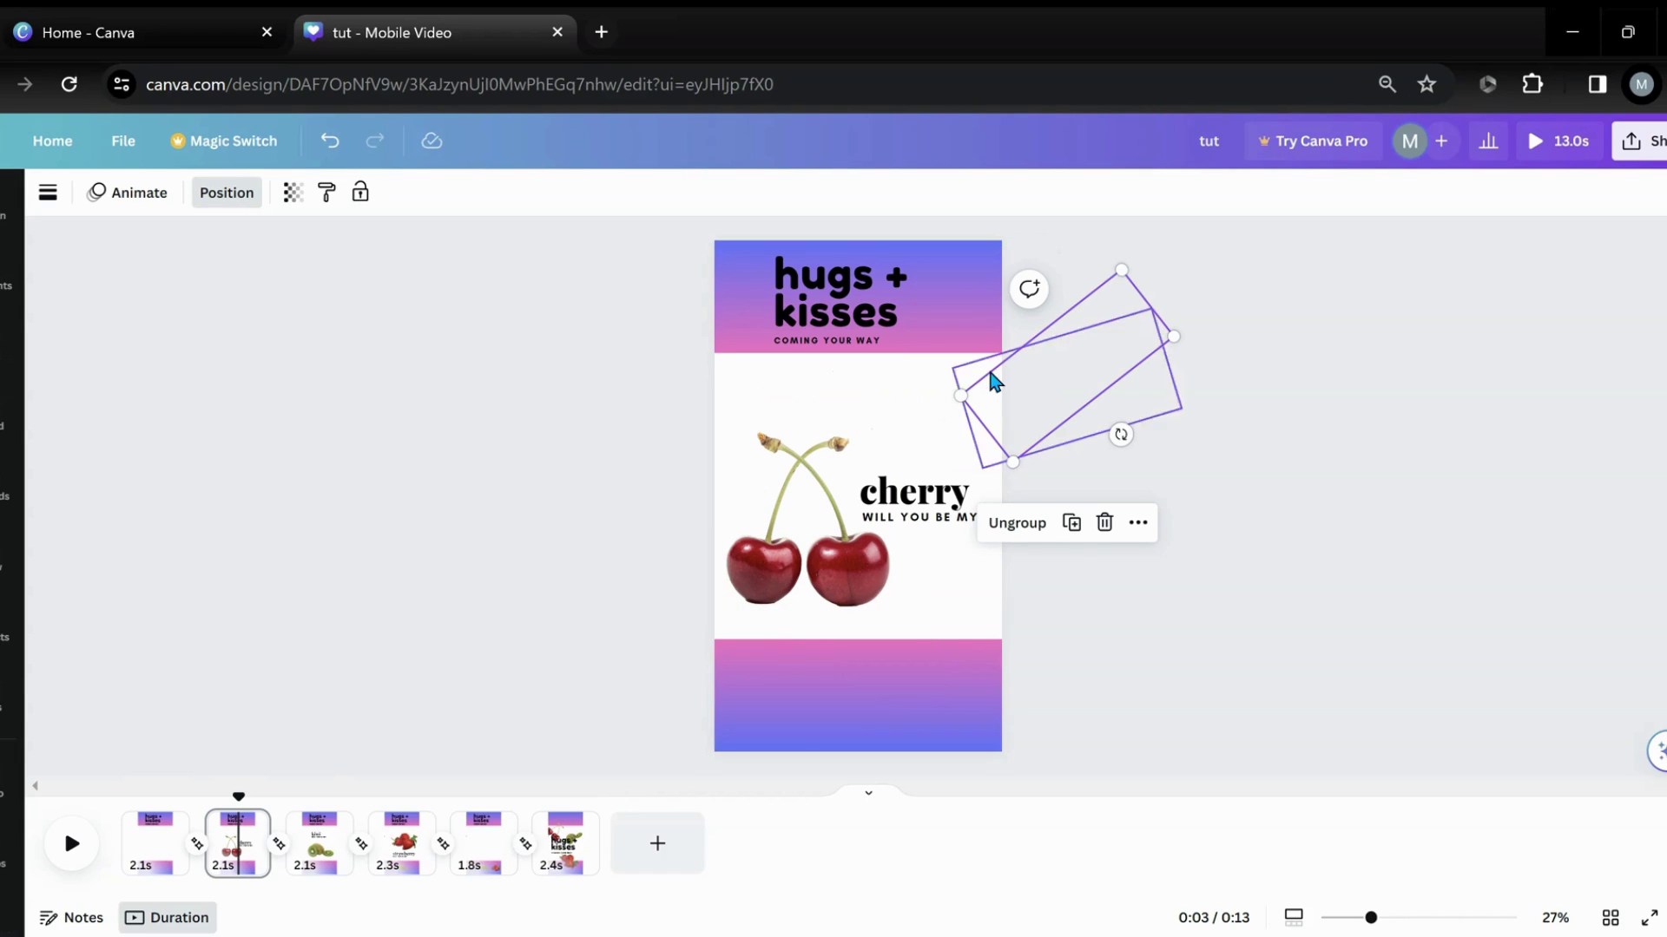
Step: On page 3, move the kiwi group up behind its caption and place its layer directly above the white background
click(309, 868)
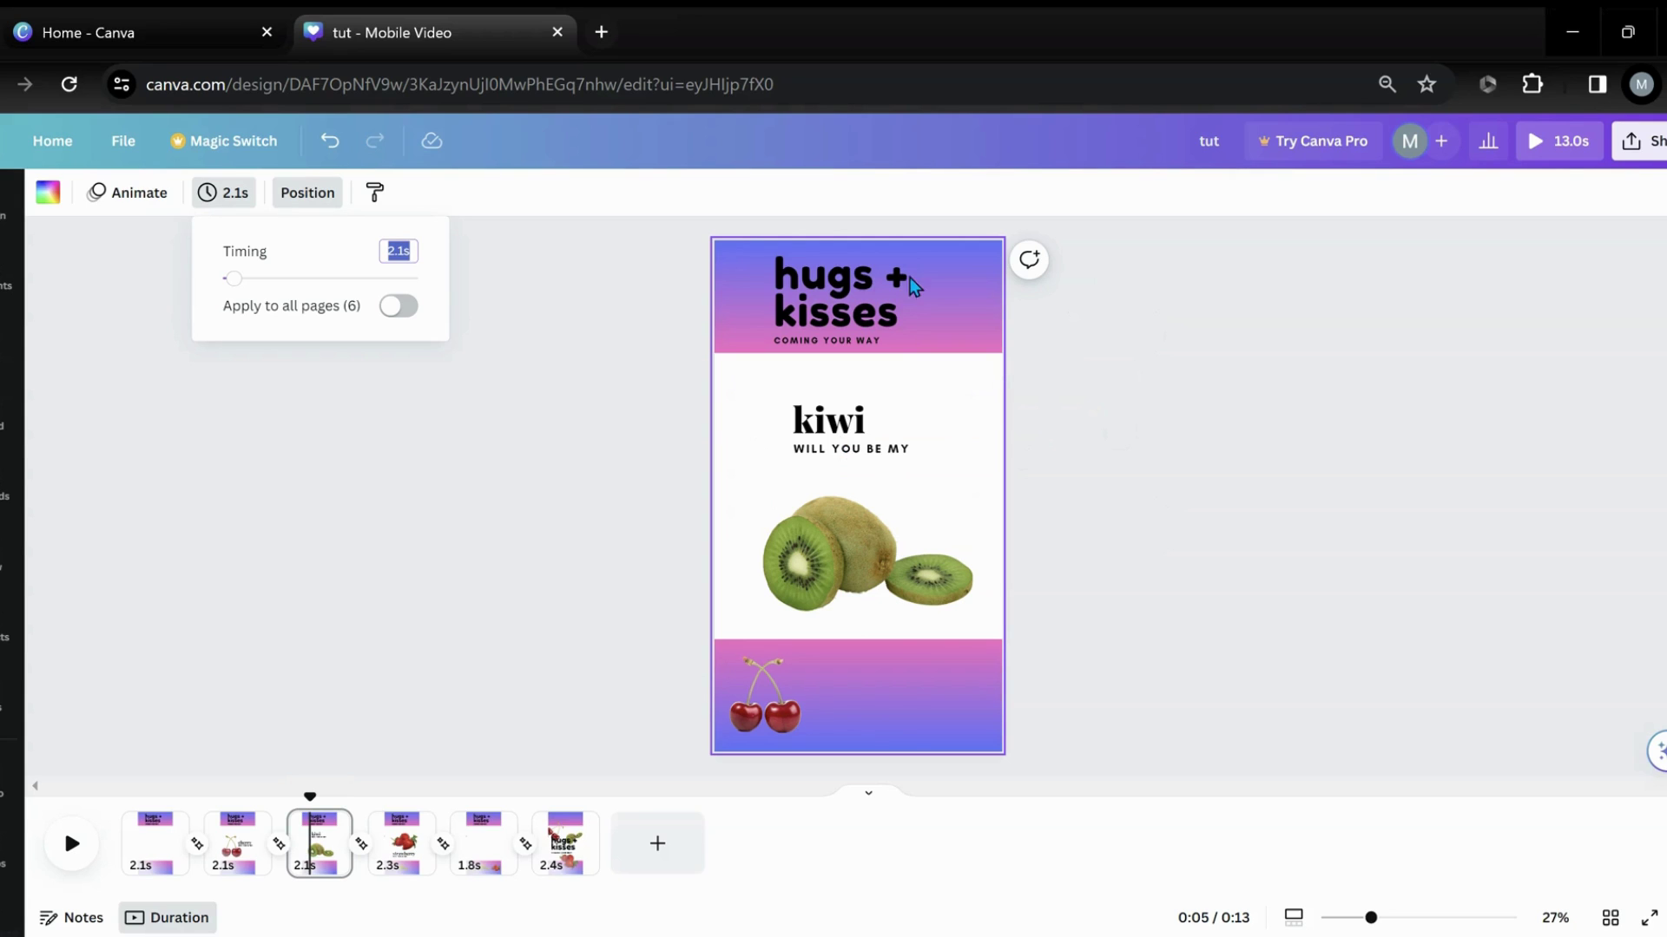
click(866, 545)
drag(858, 560, 856, 406)
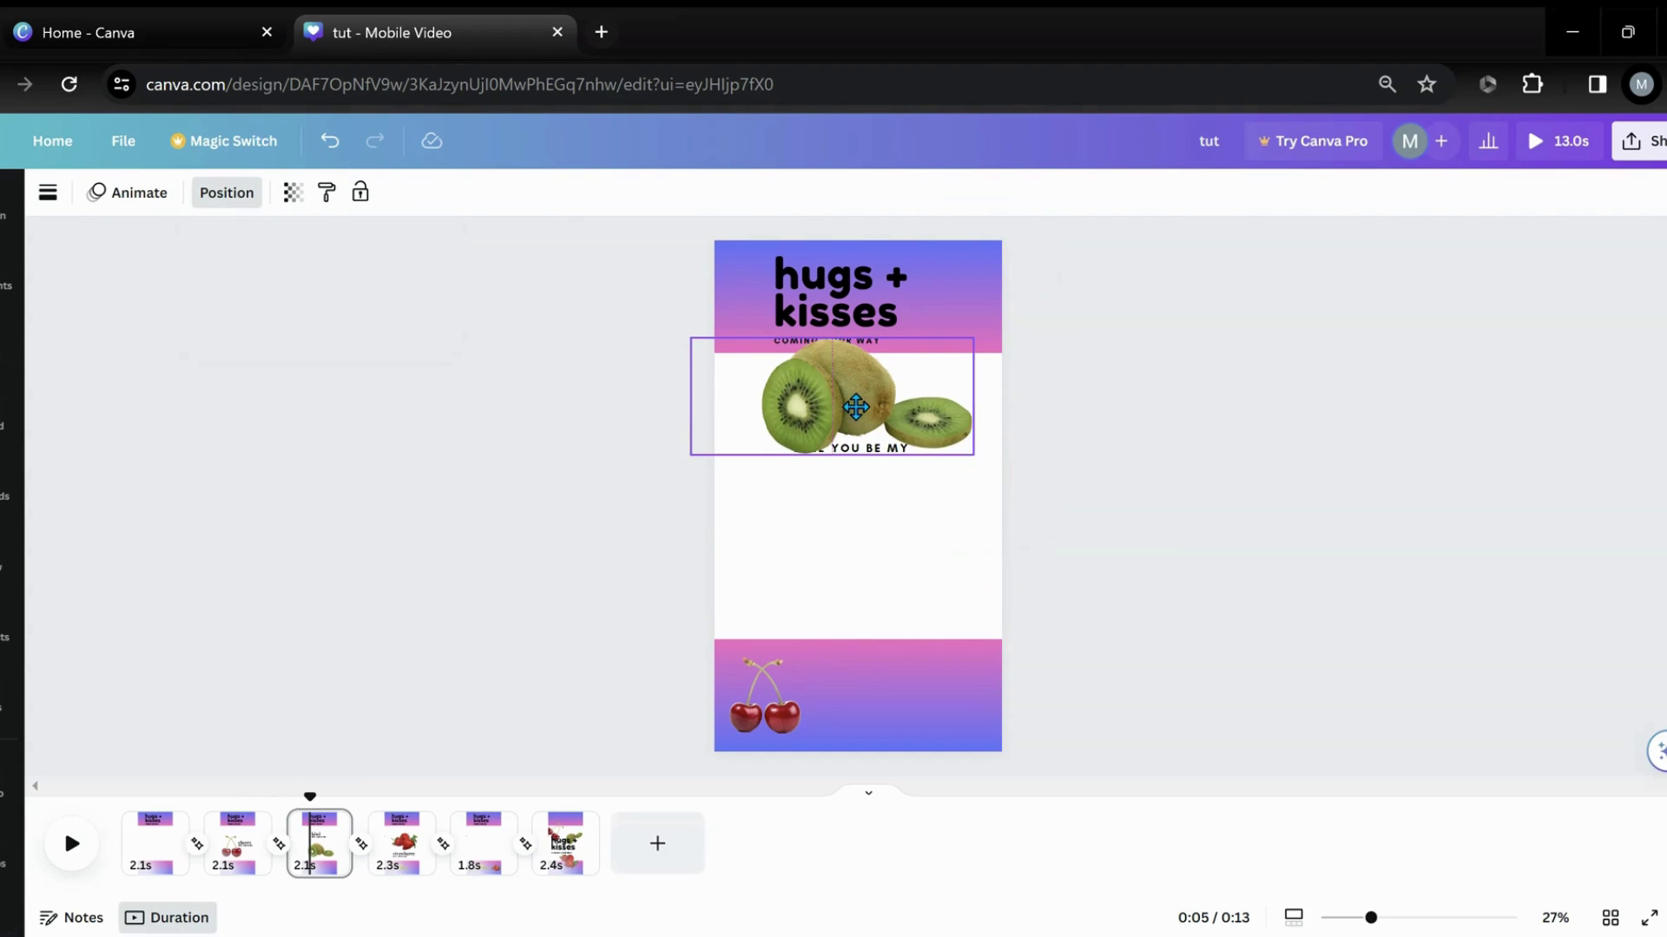
click(224, 193)
drag(186, 320, 182, 835)
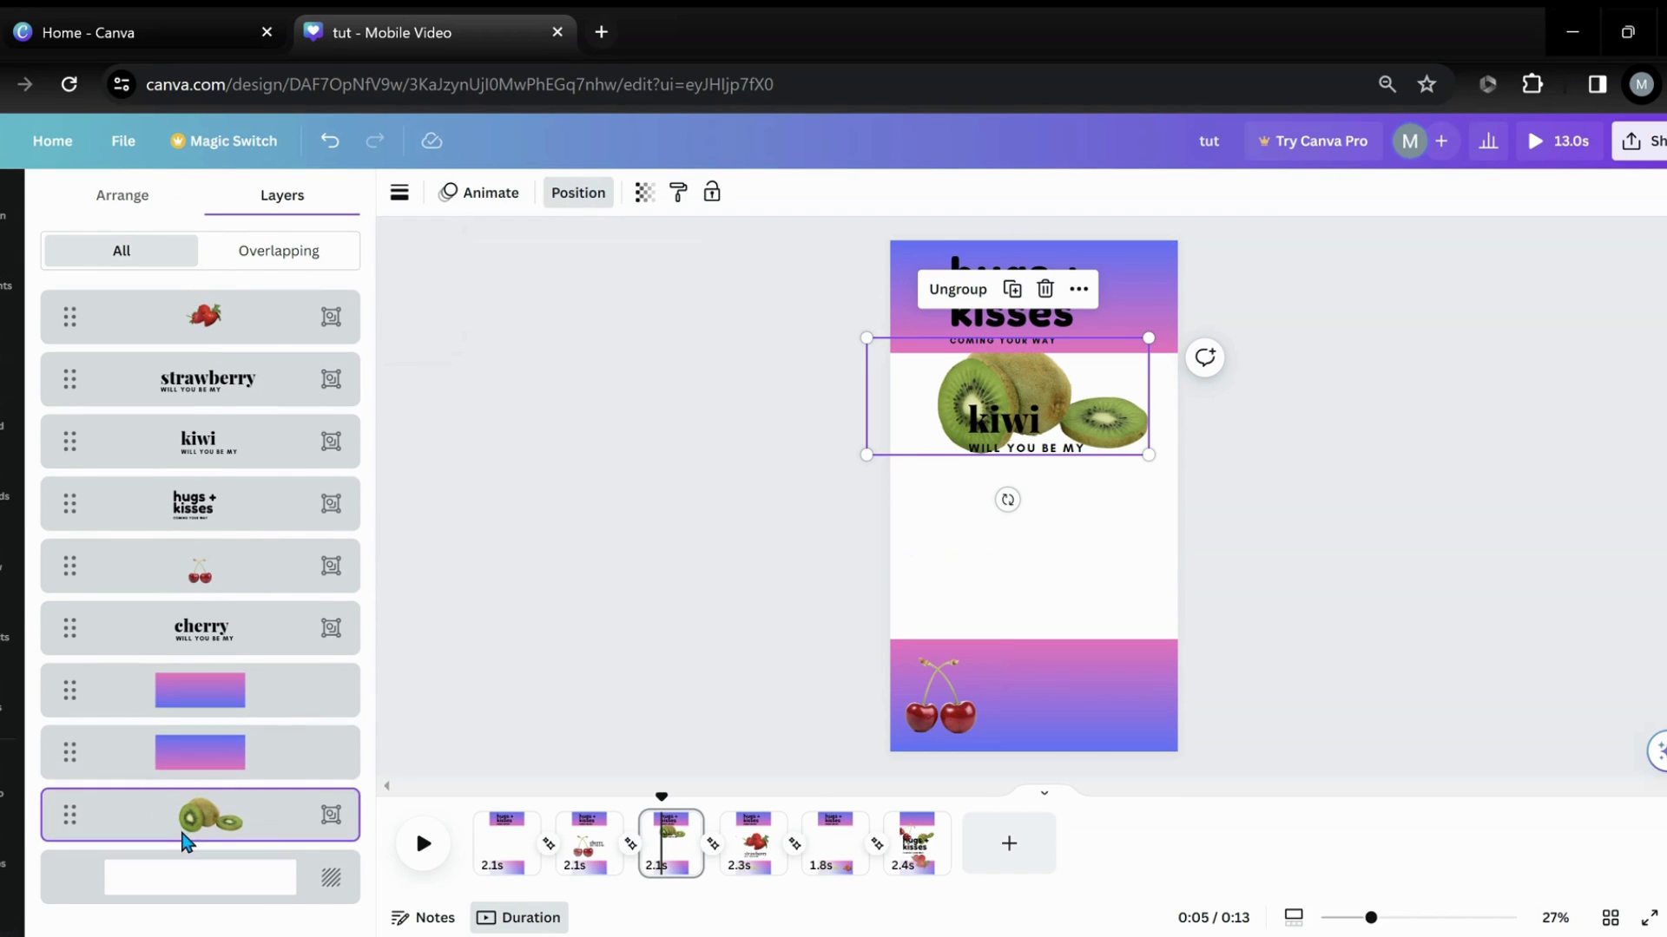
mouse_move(900, 420)
mouse_down()
mouse_move(878, 310)
mouse_move(900, 307)
mouse_move(910, 373)
mouse_move(884, 588)
mouse_move(889, 741)
mouse_move(910, 403)
mouse_move(889, 539)
mouse_move(908, 498)
mouse_move(896, 451)
mouse_up()
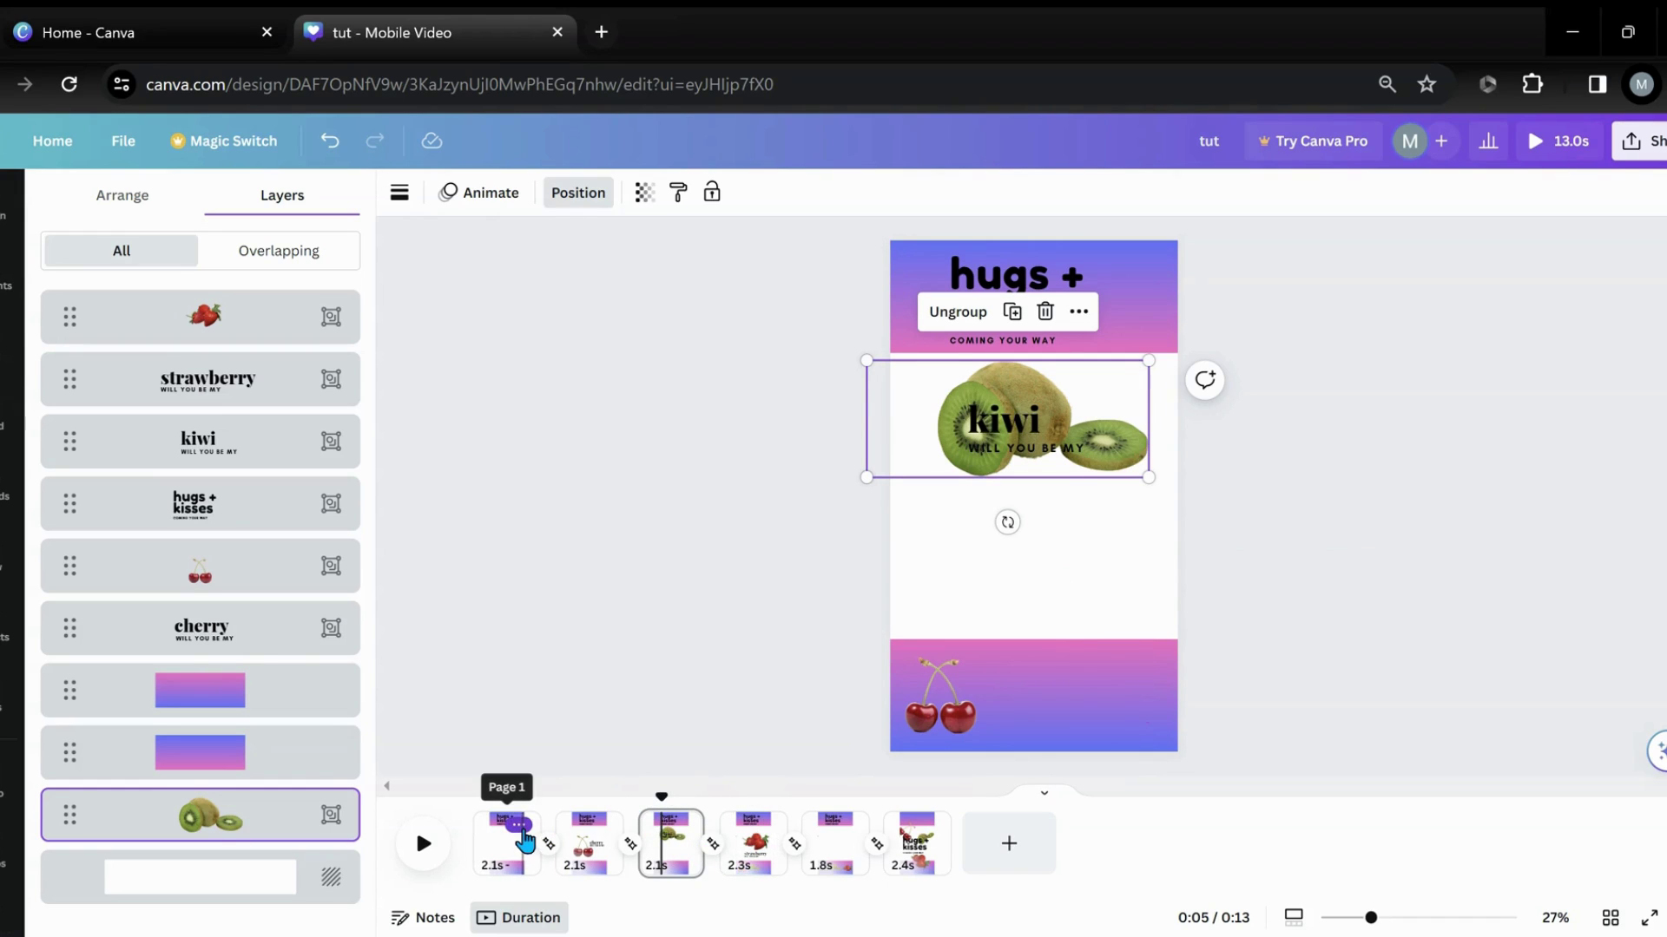
Step: Duplicate page 1 and move the copy to the end of the timeline, after page 6
click(520, 831)
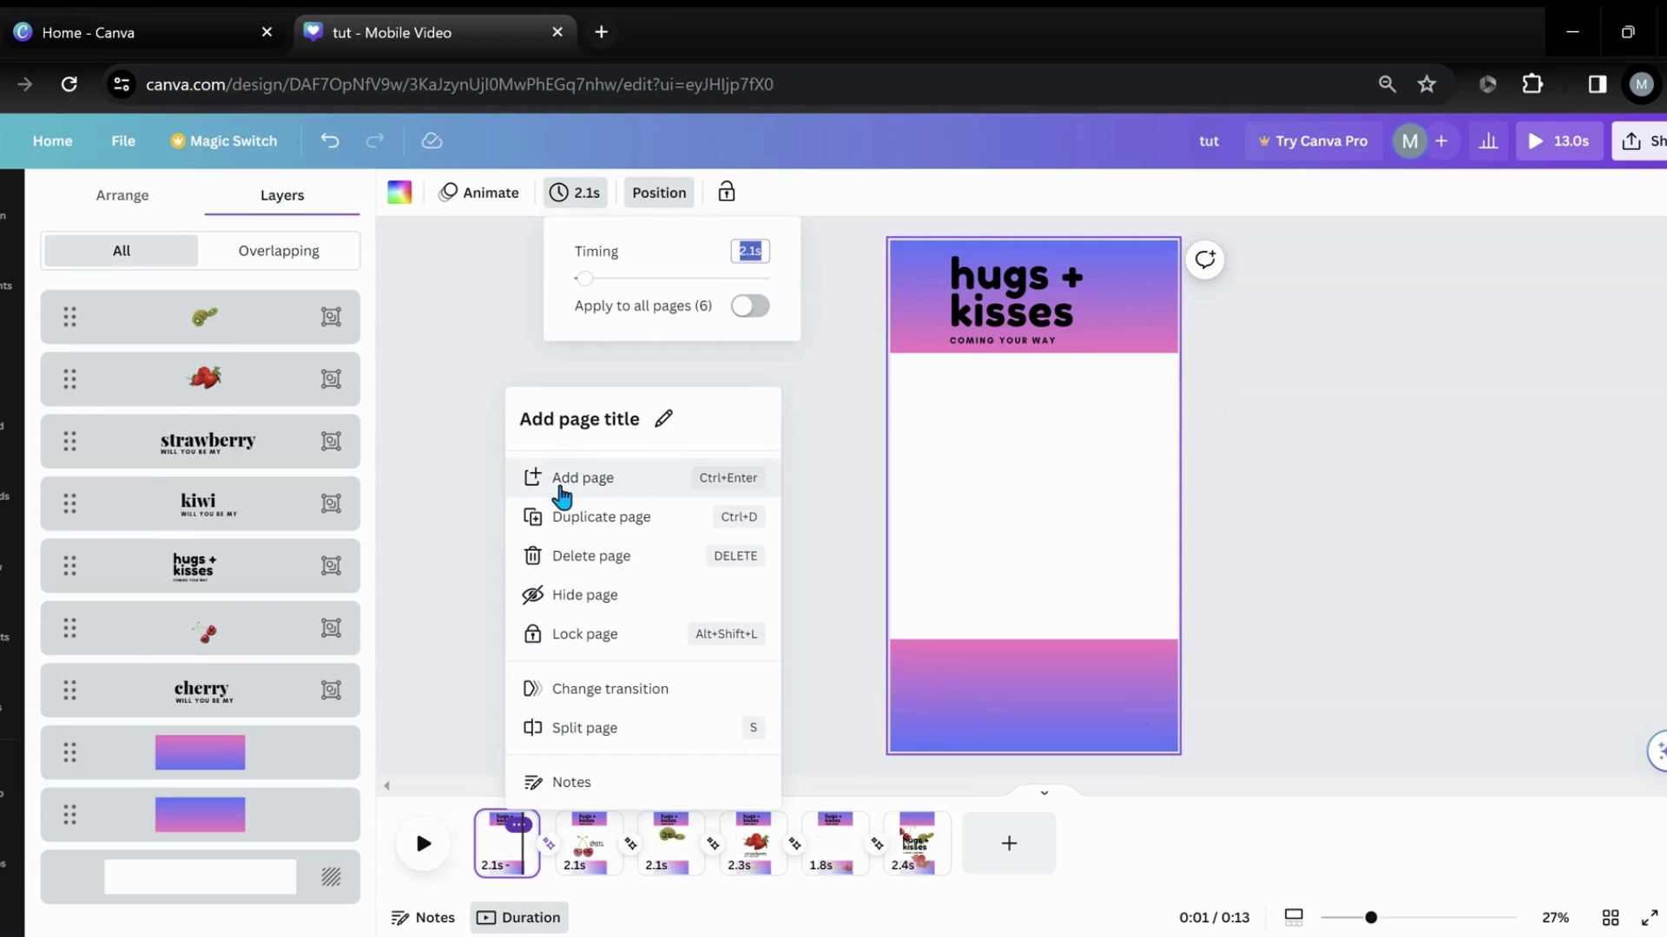
click(554, 517)
drag(585, 839, 623, 933)
drag(750, 924, 872, 851)
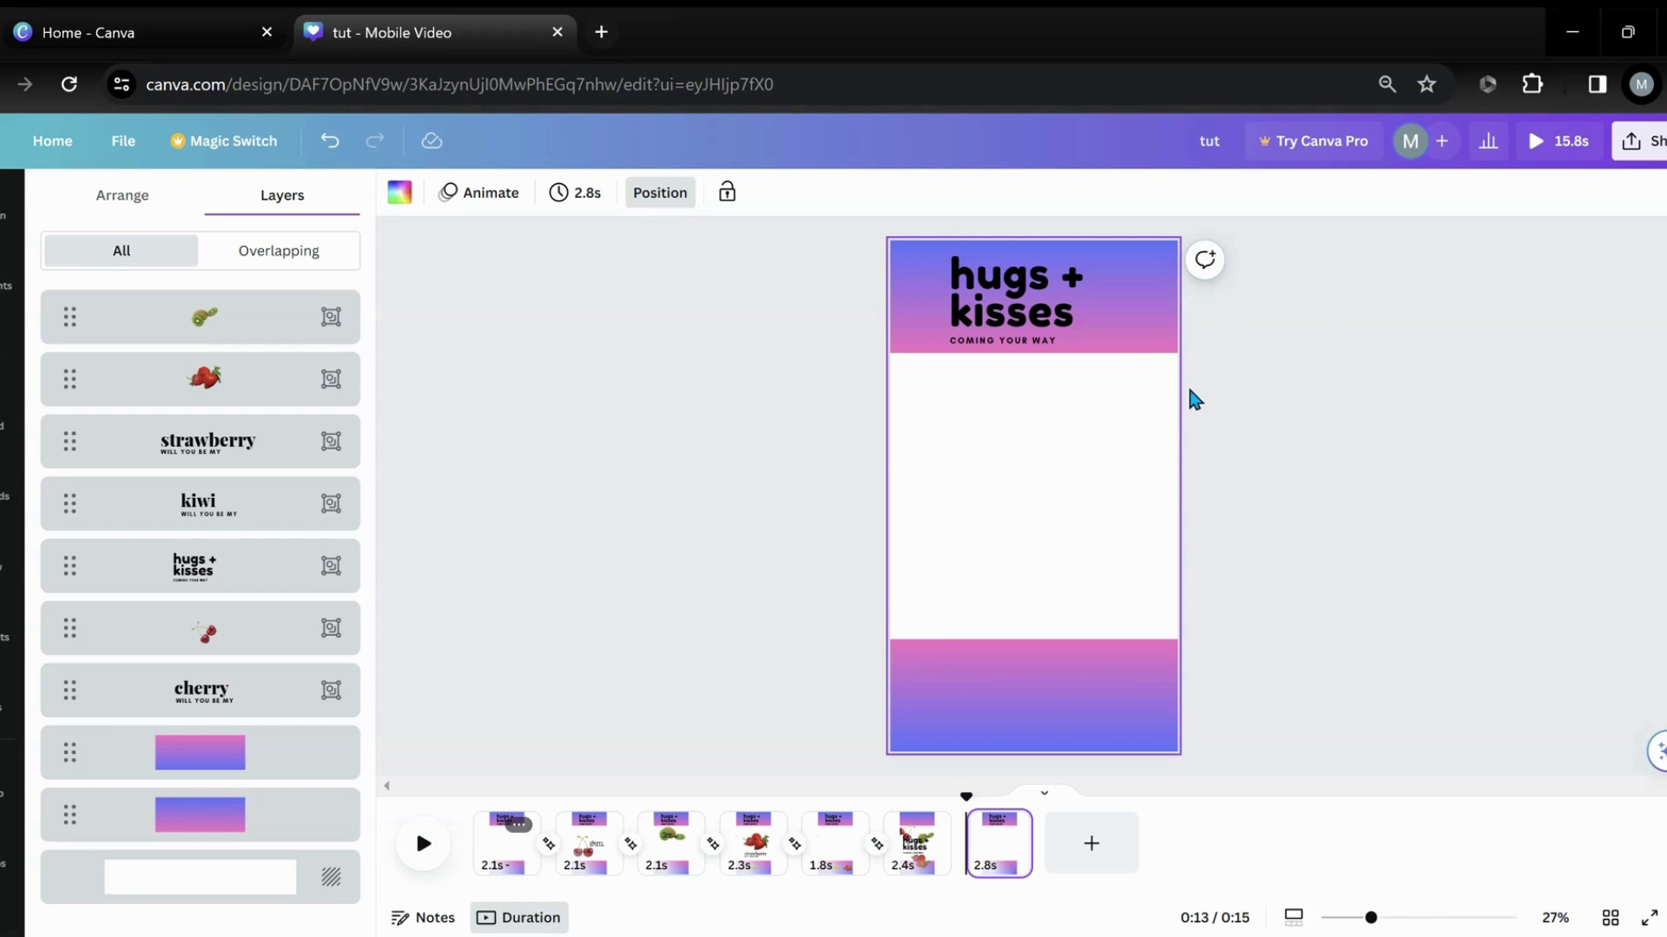
Step: Bring the off-page kiwi, strawberry and cherry groups onto the white area of page 7
drag(1178, 414, 953, 402)
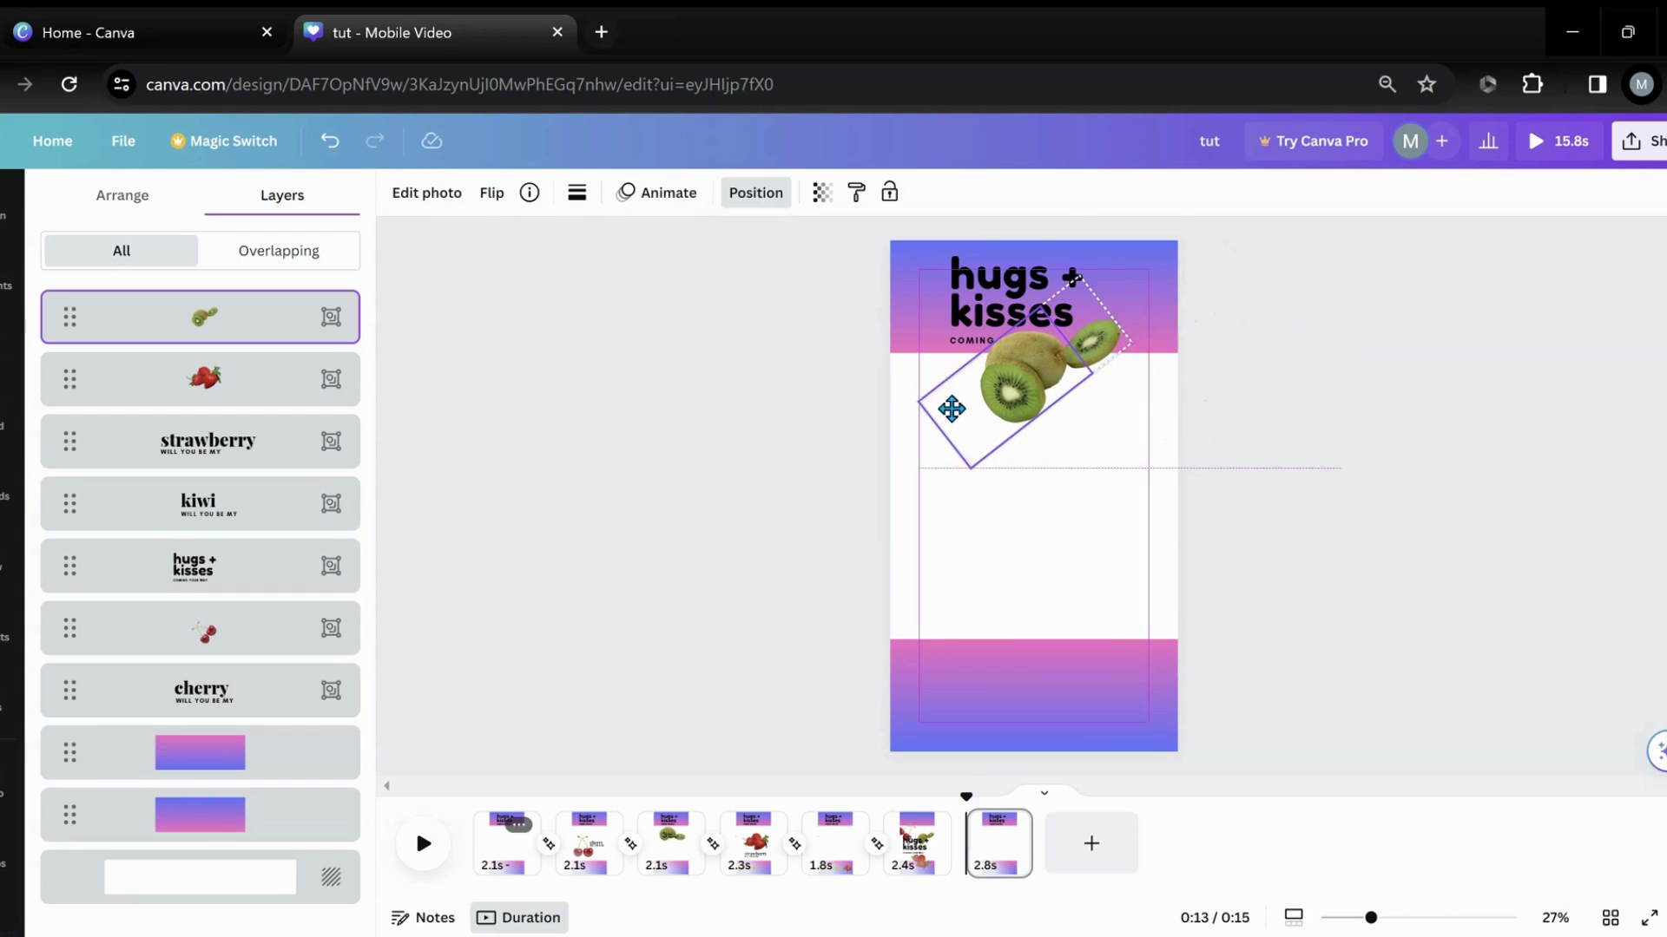
drag(1156, 389, 972, 416)
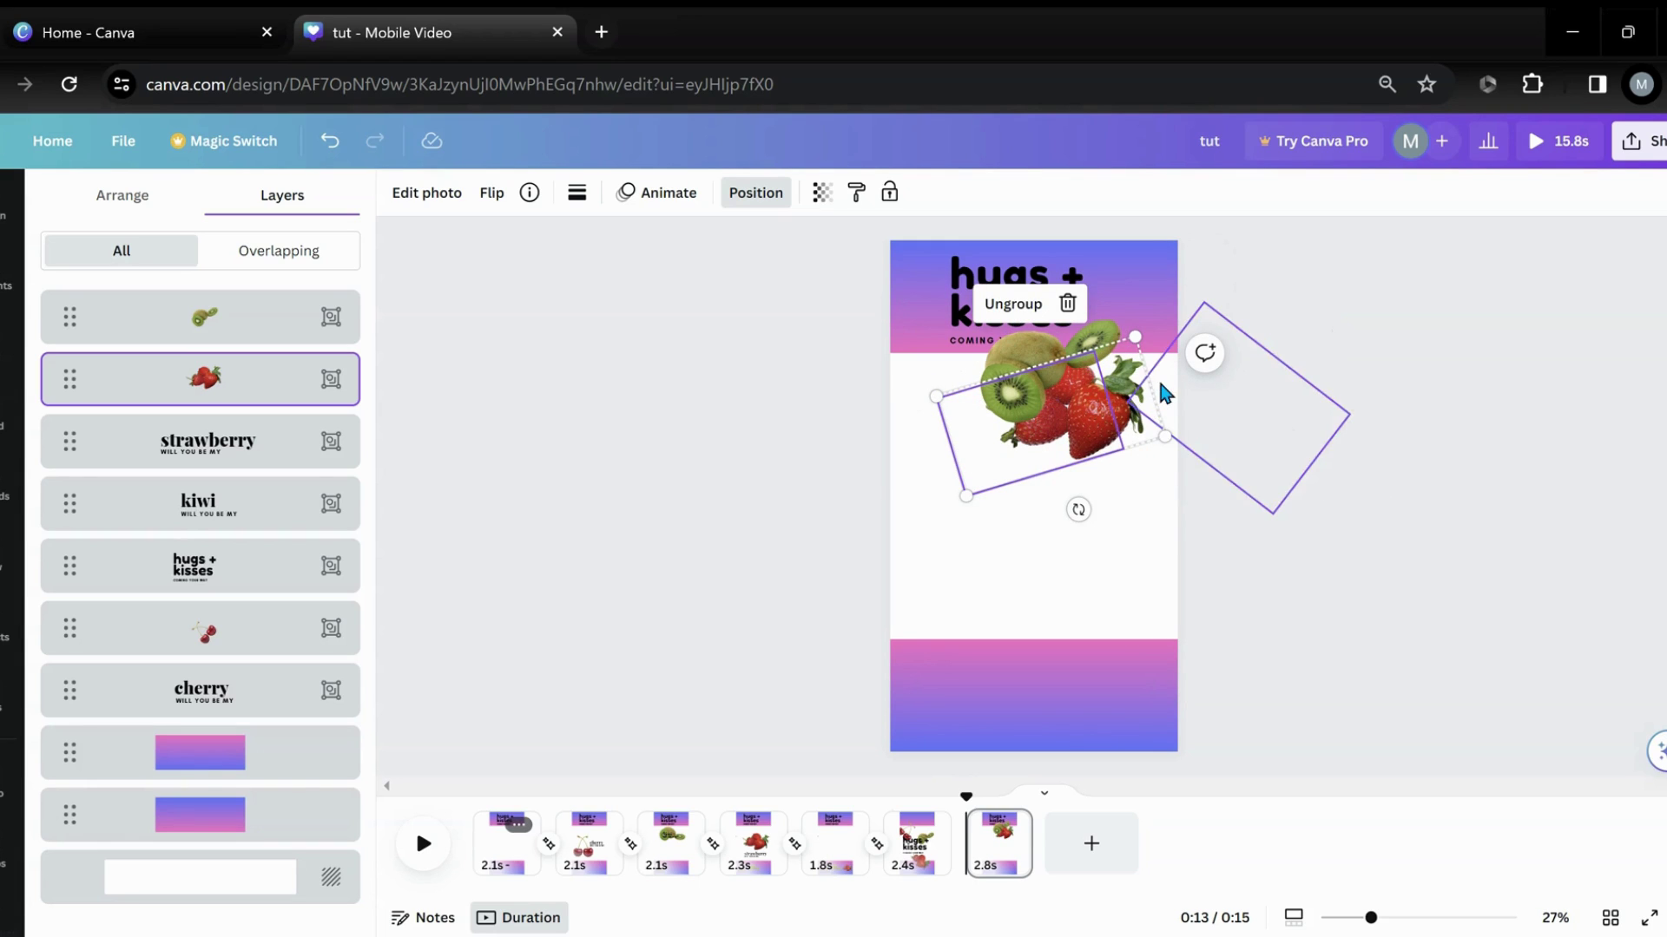
drag(1168, 388, 967, 435)
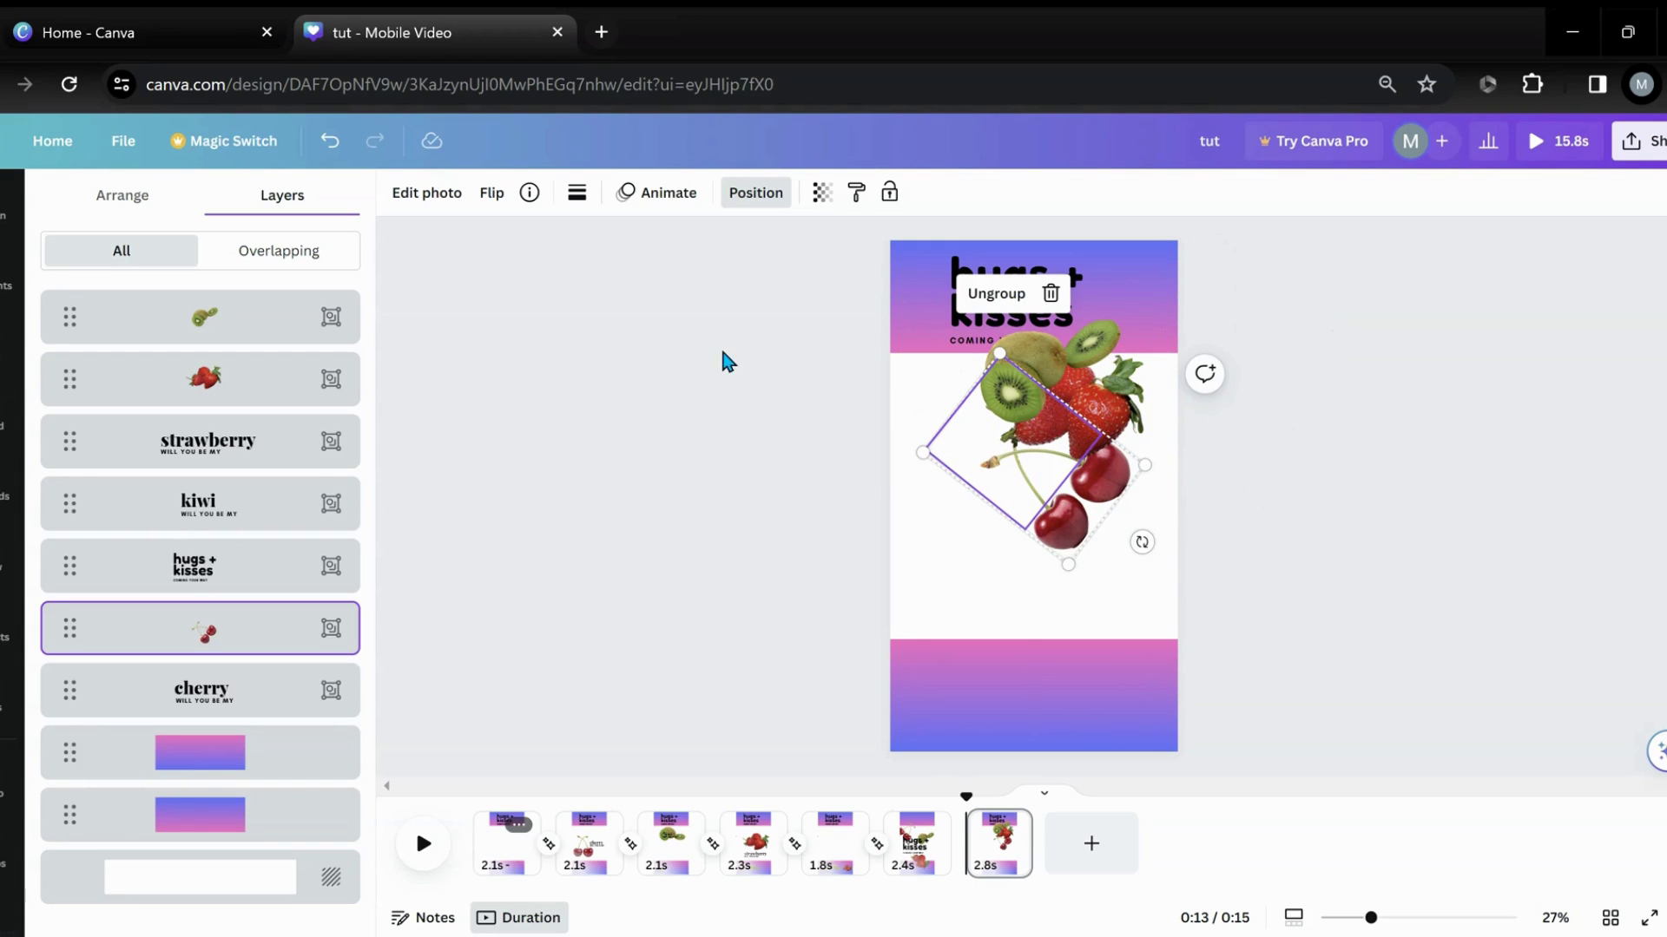
Step: Send all three fruit groups on page 7 beneath both gradient layers and shift them slightly down together
shift+click(263, 379)
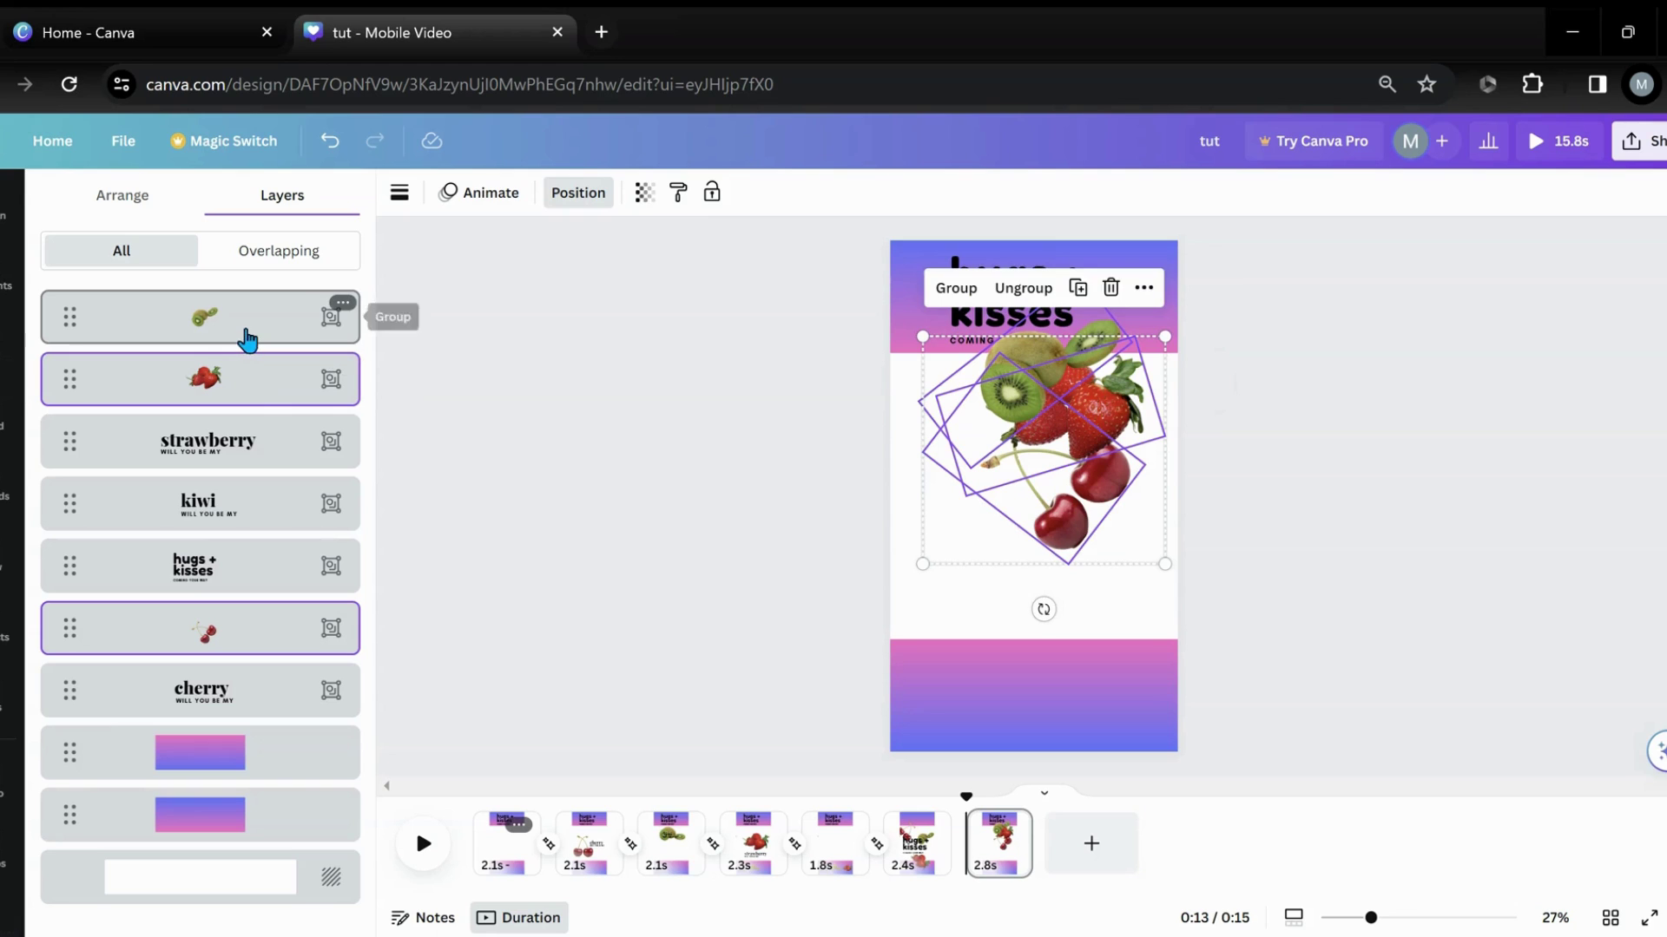
shift+click(248, 338)
drag(247, 343, 209, 863)
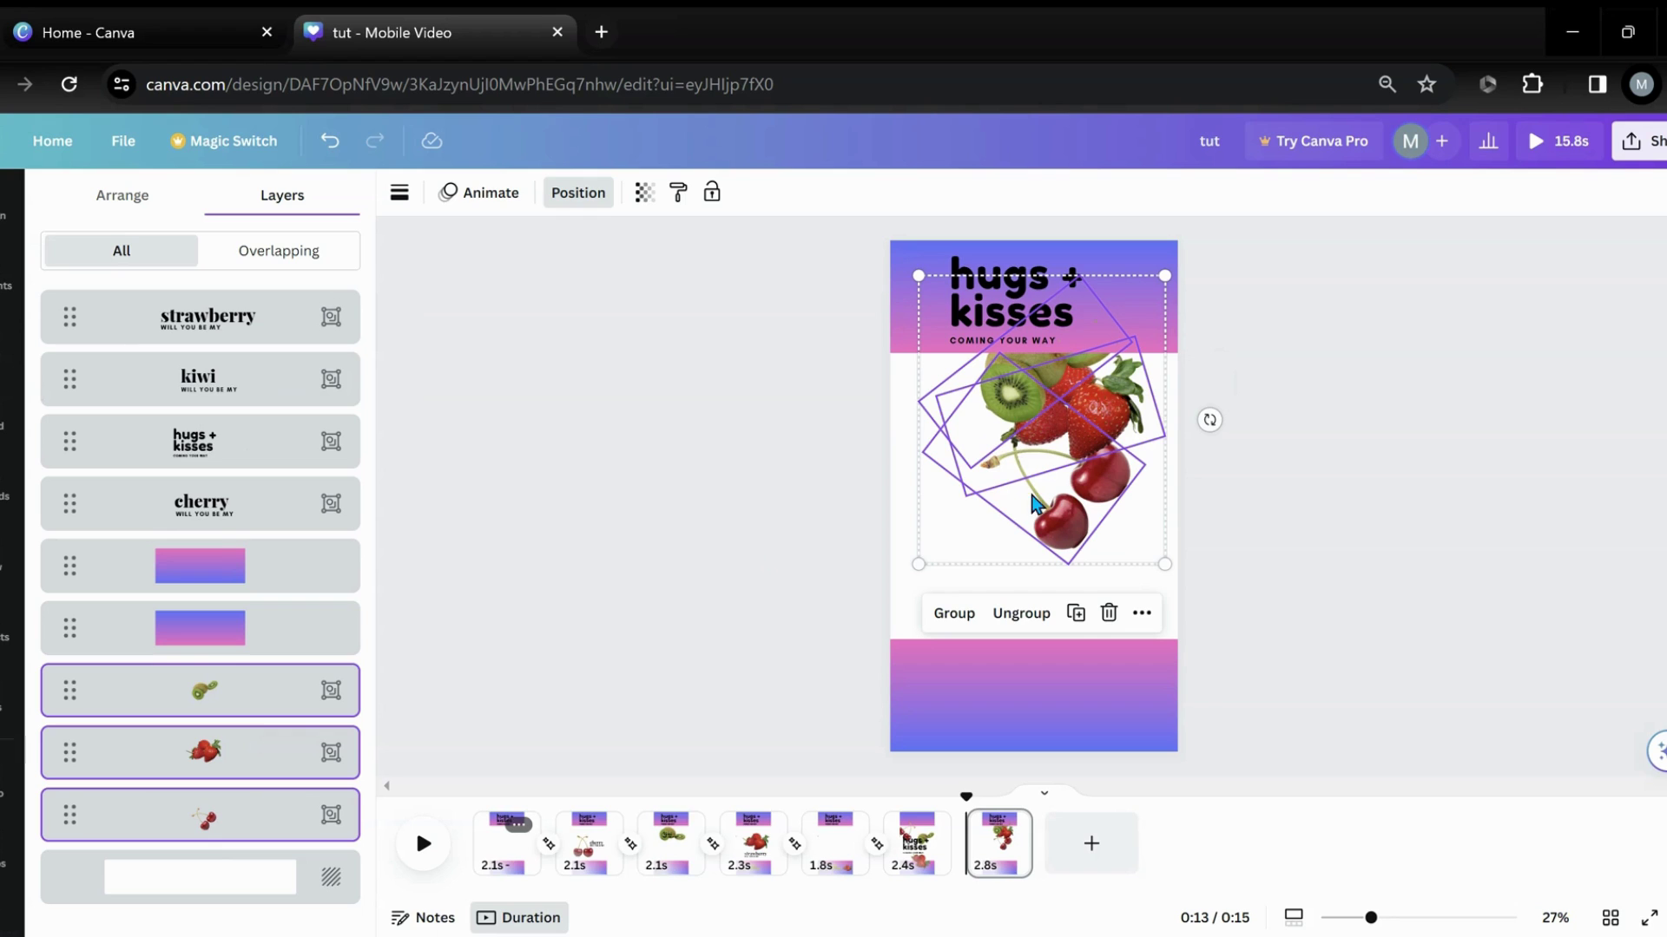
drag(1097, 483, 1059, 524)
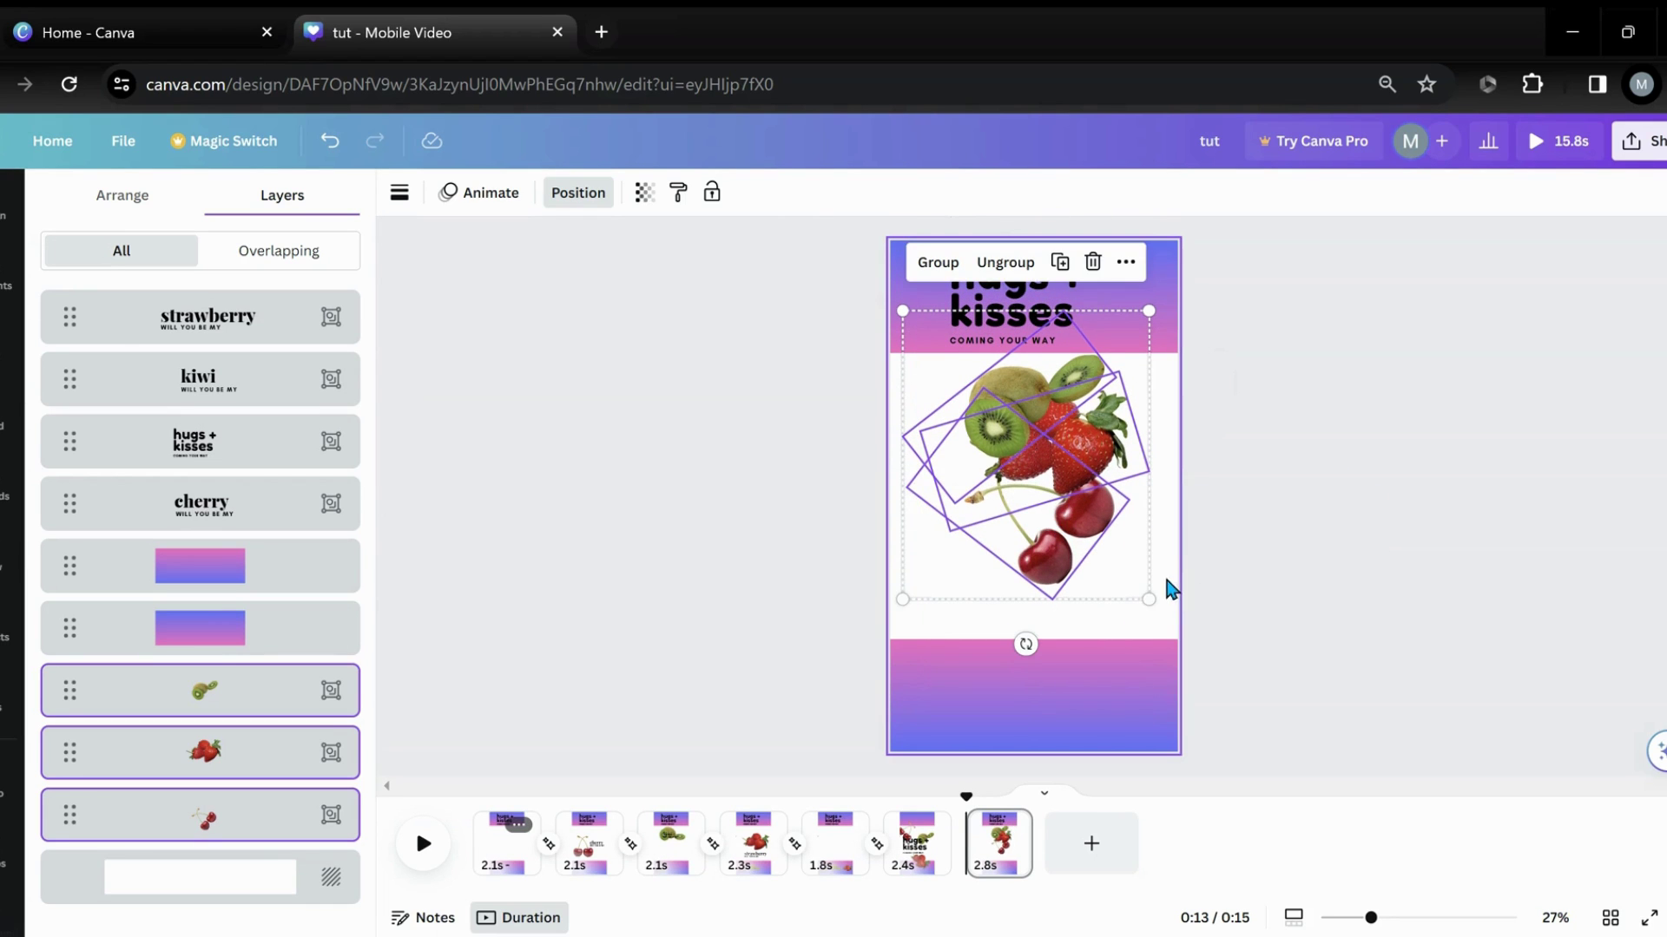
Step: Hide the cherry, kiwi and strawberry groups one by one behind page 7's upper gradient band
key(Escape)
click(1024, 589)
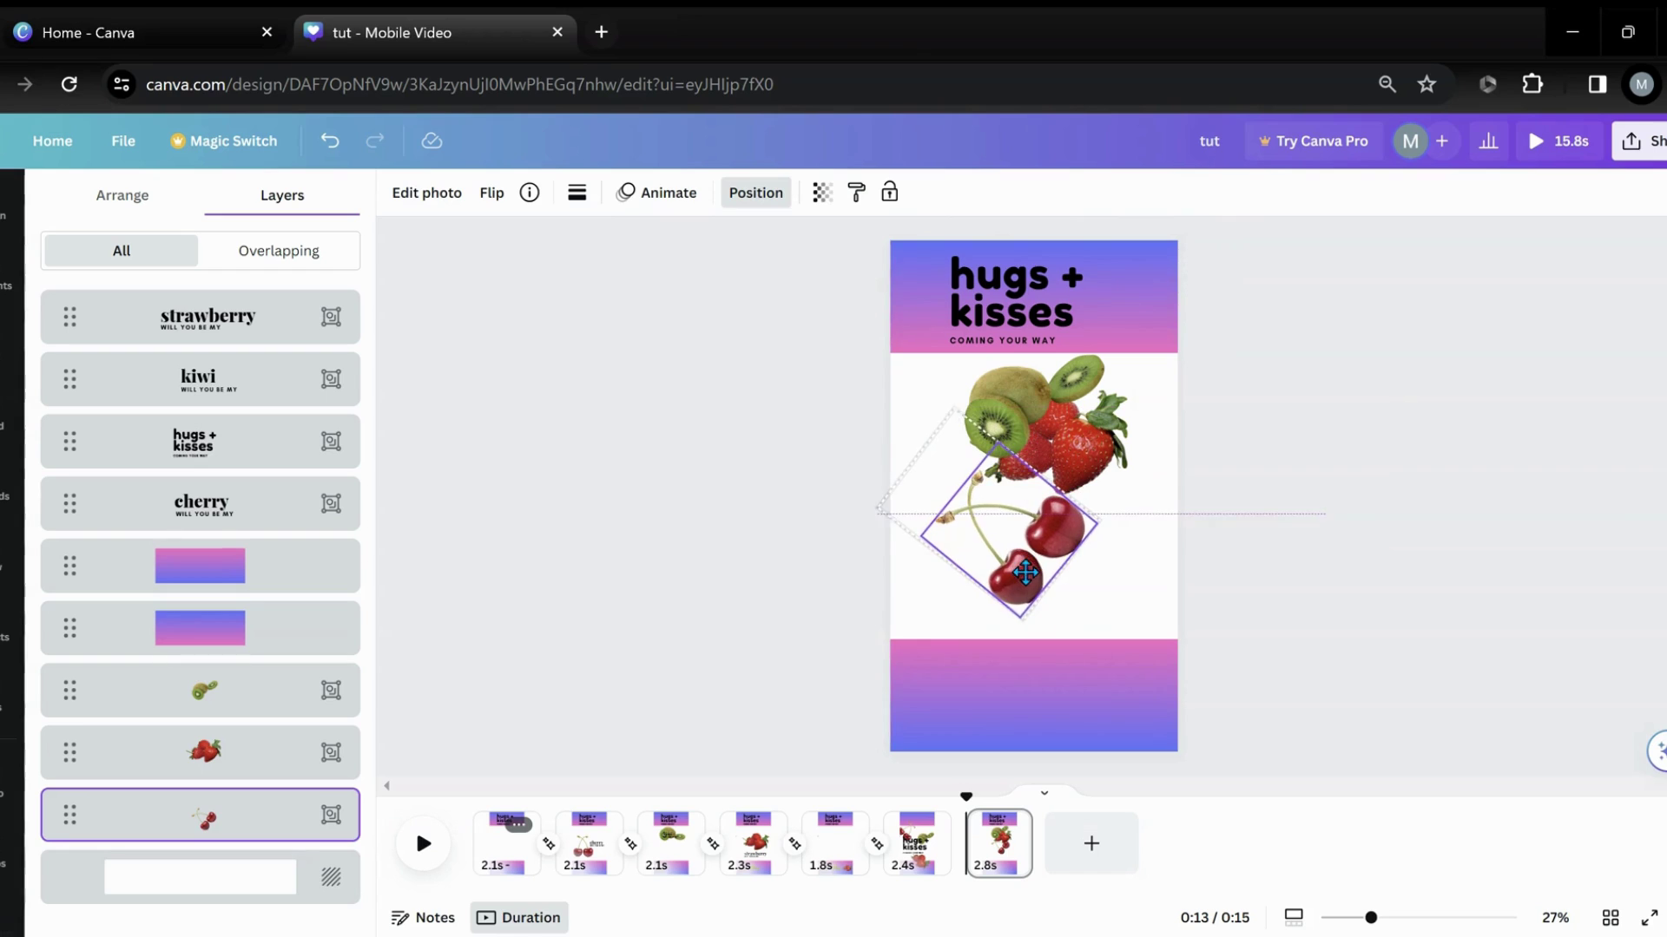
drag(1024, 589, 988, 309)
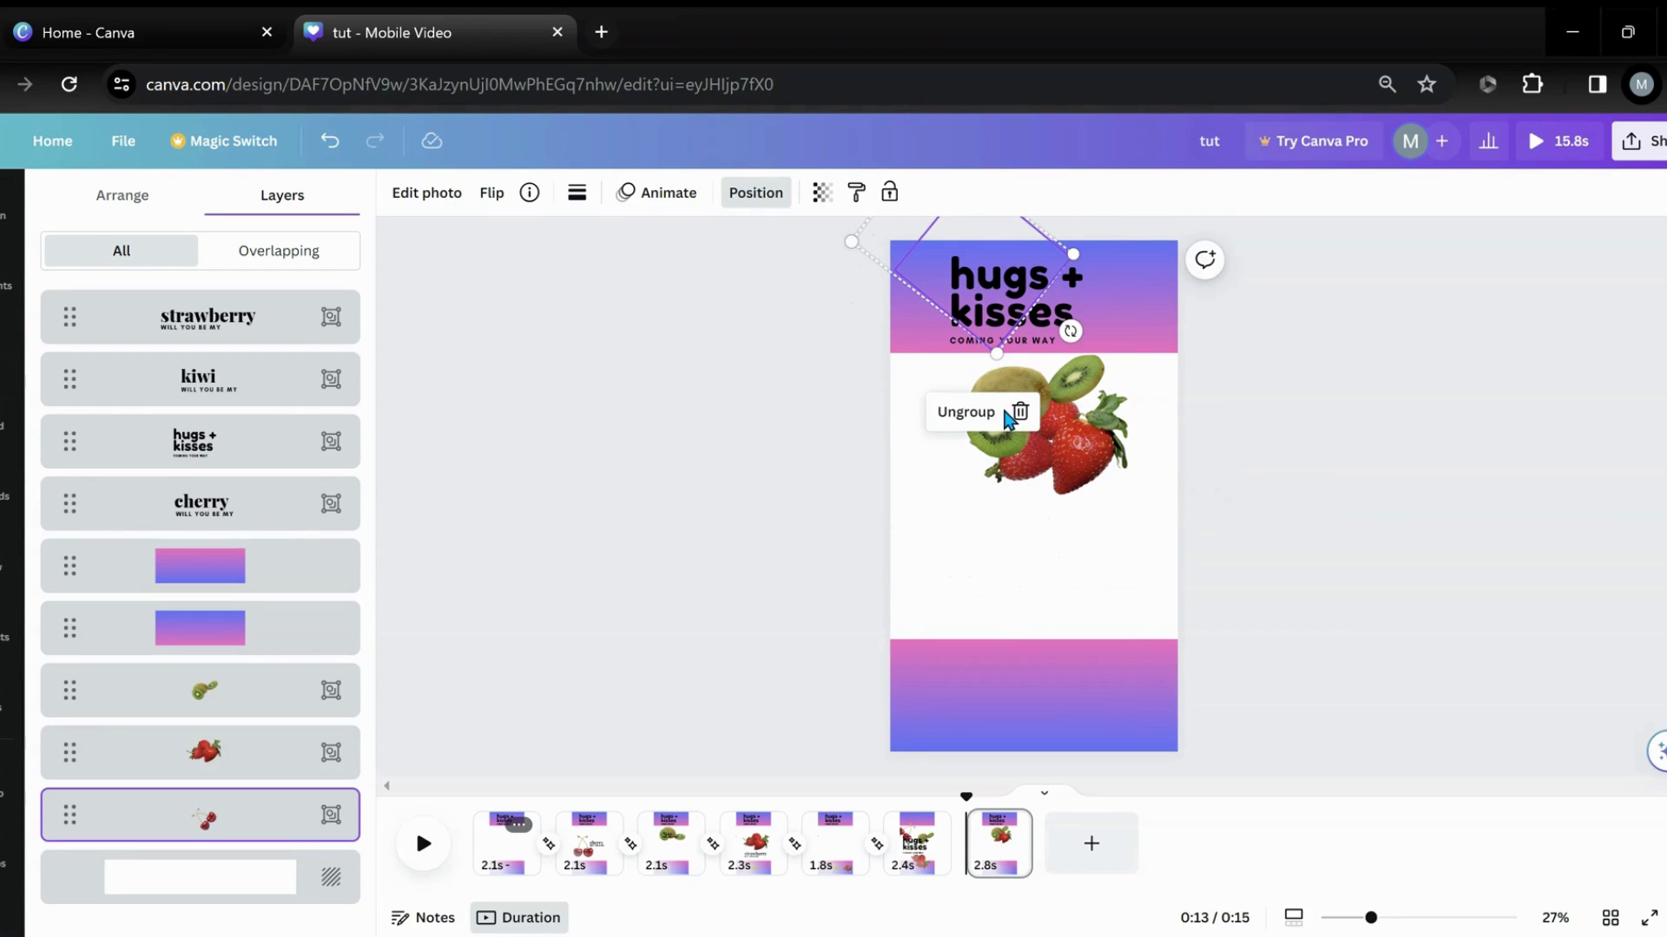
drag(992, 471, 1062, 331)
drag(1085, 438, 1068, 322)
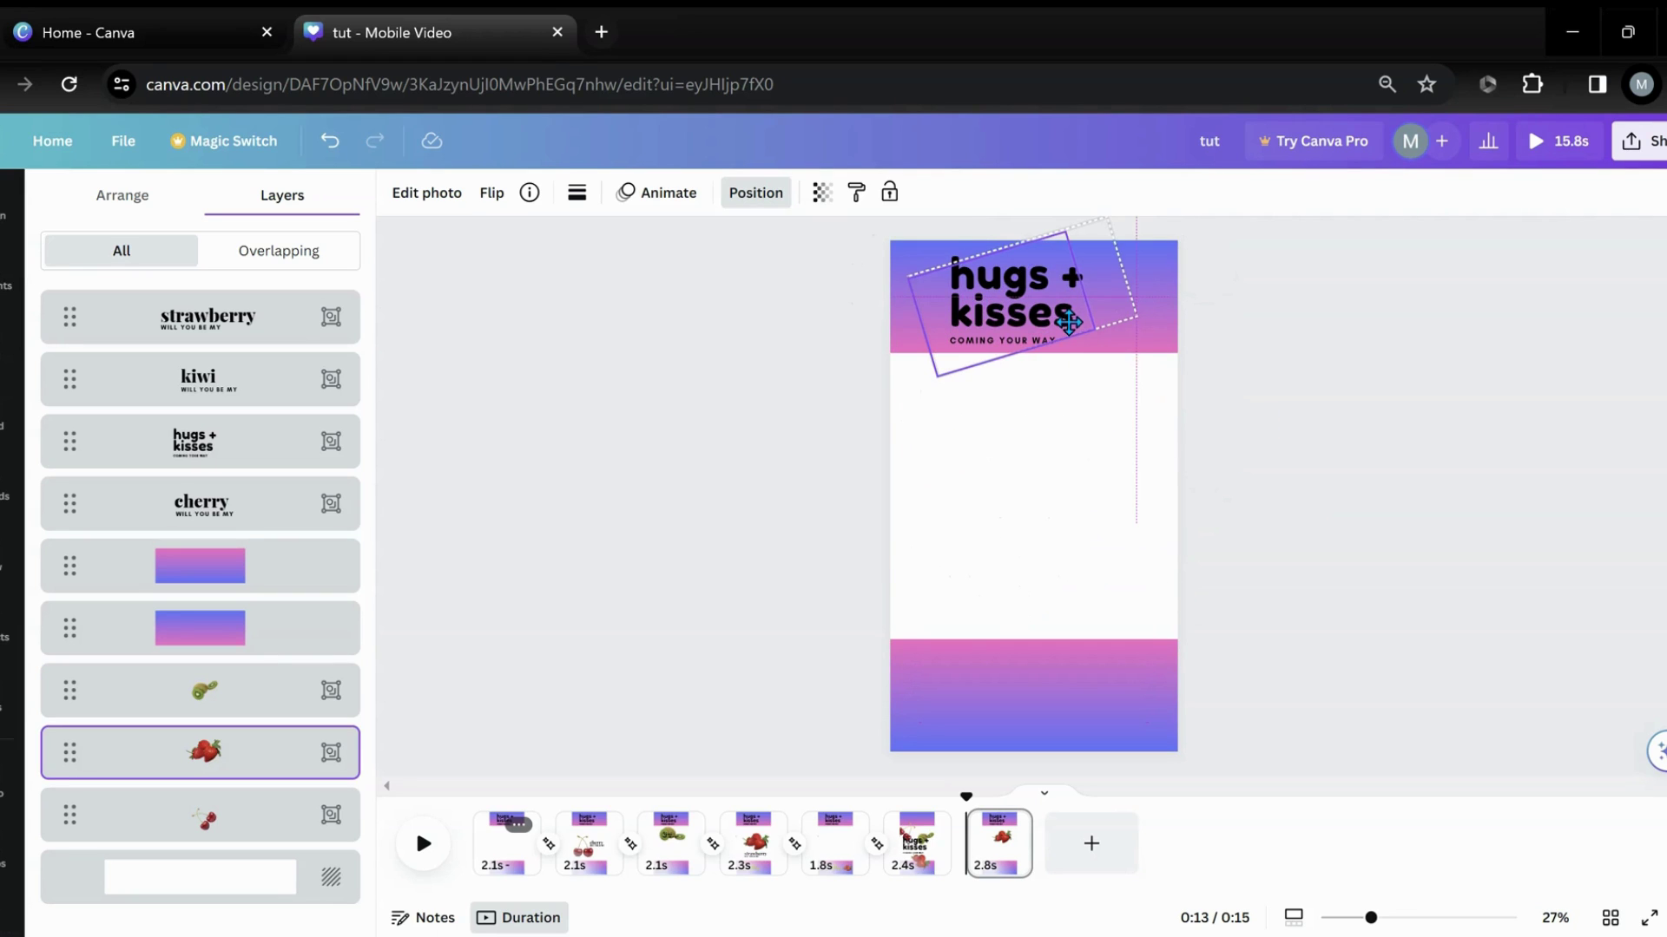
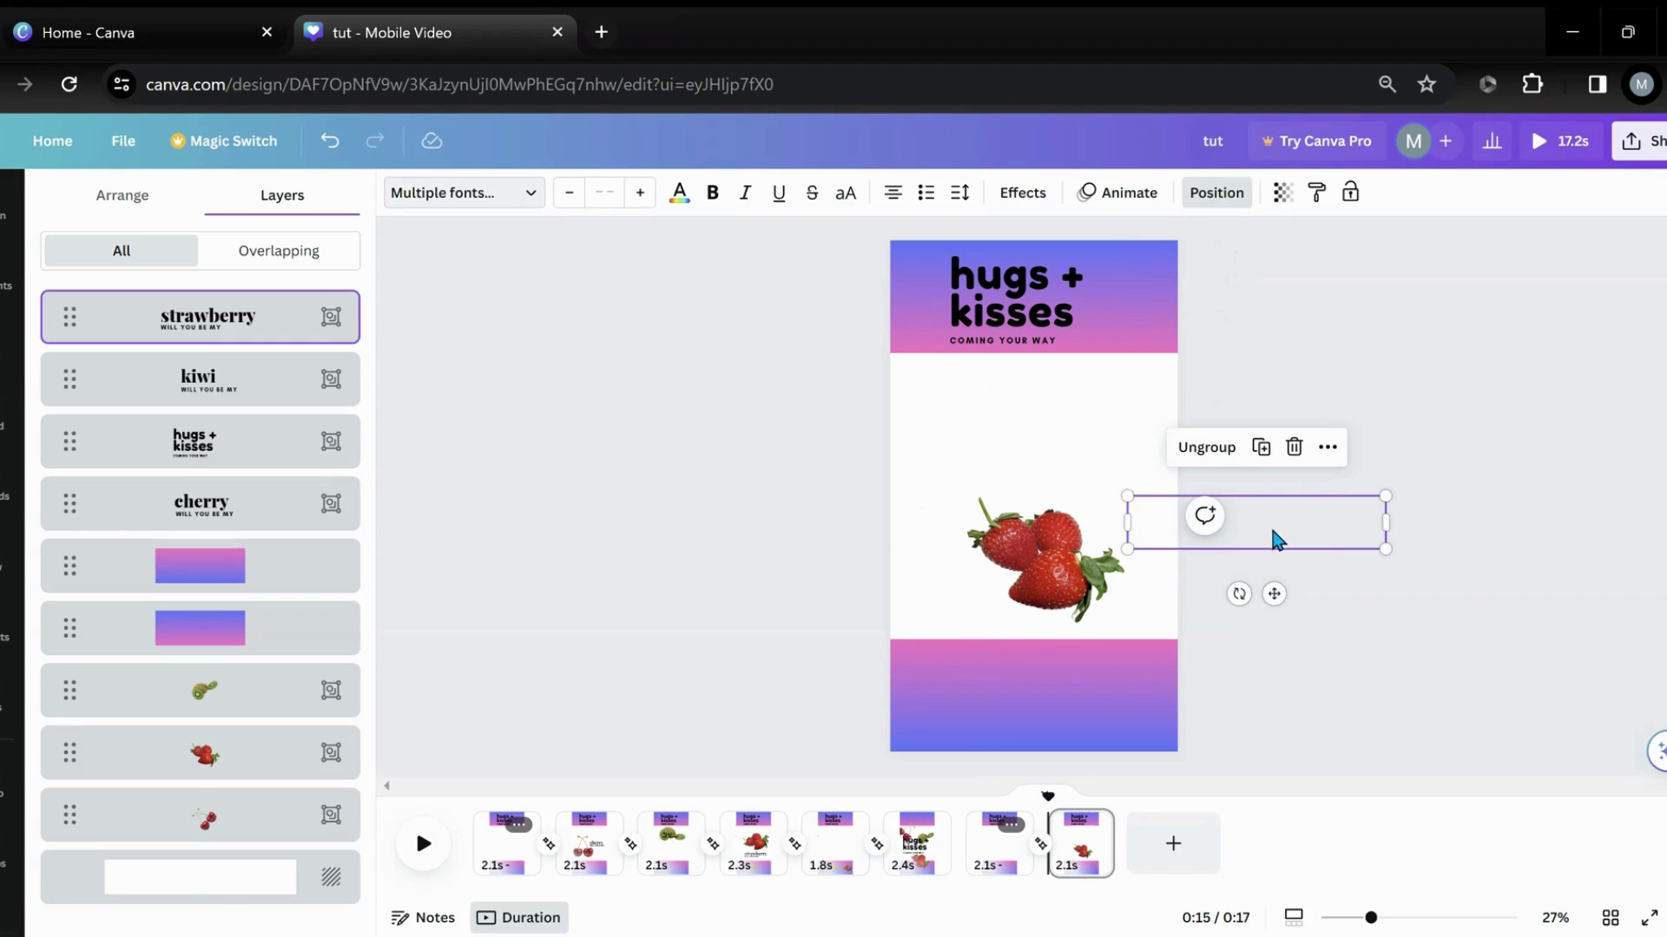
Step: Tilt the strawberry caption and place it above the strawberries on page 8, then preview the animation from page 7
drag(1273, 535, 1263, 531)
drag(1231, 592, 1084, 477)
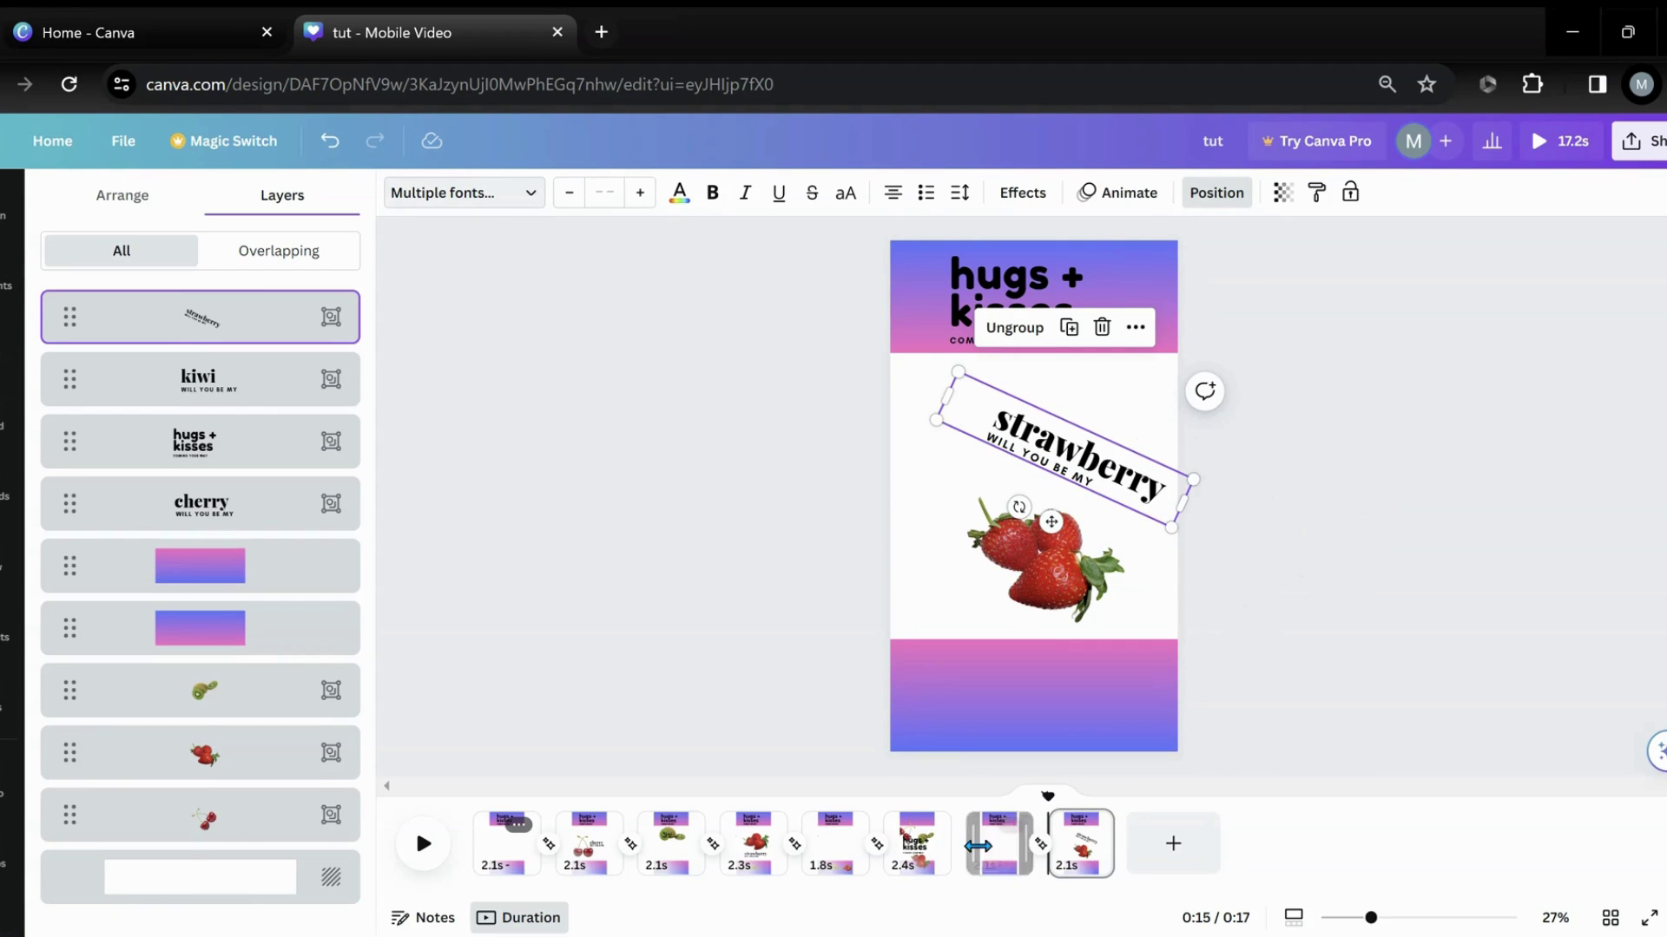
click(985, 866)
click(425, 851)
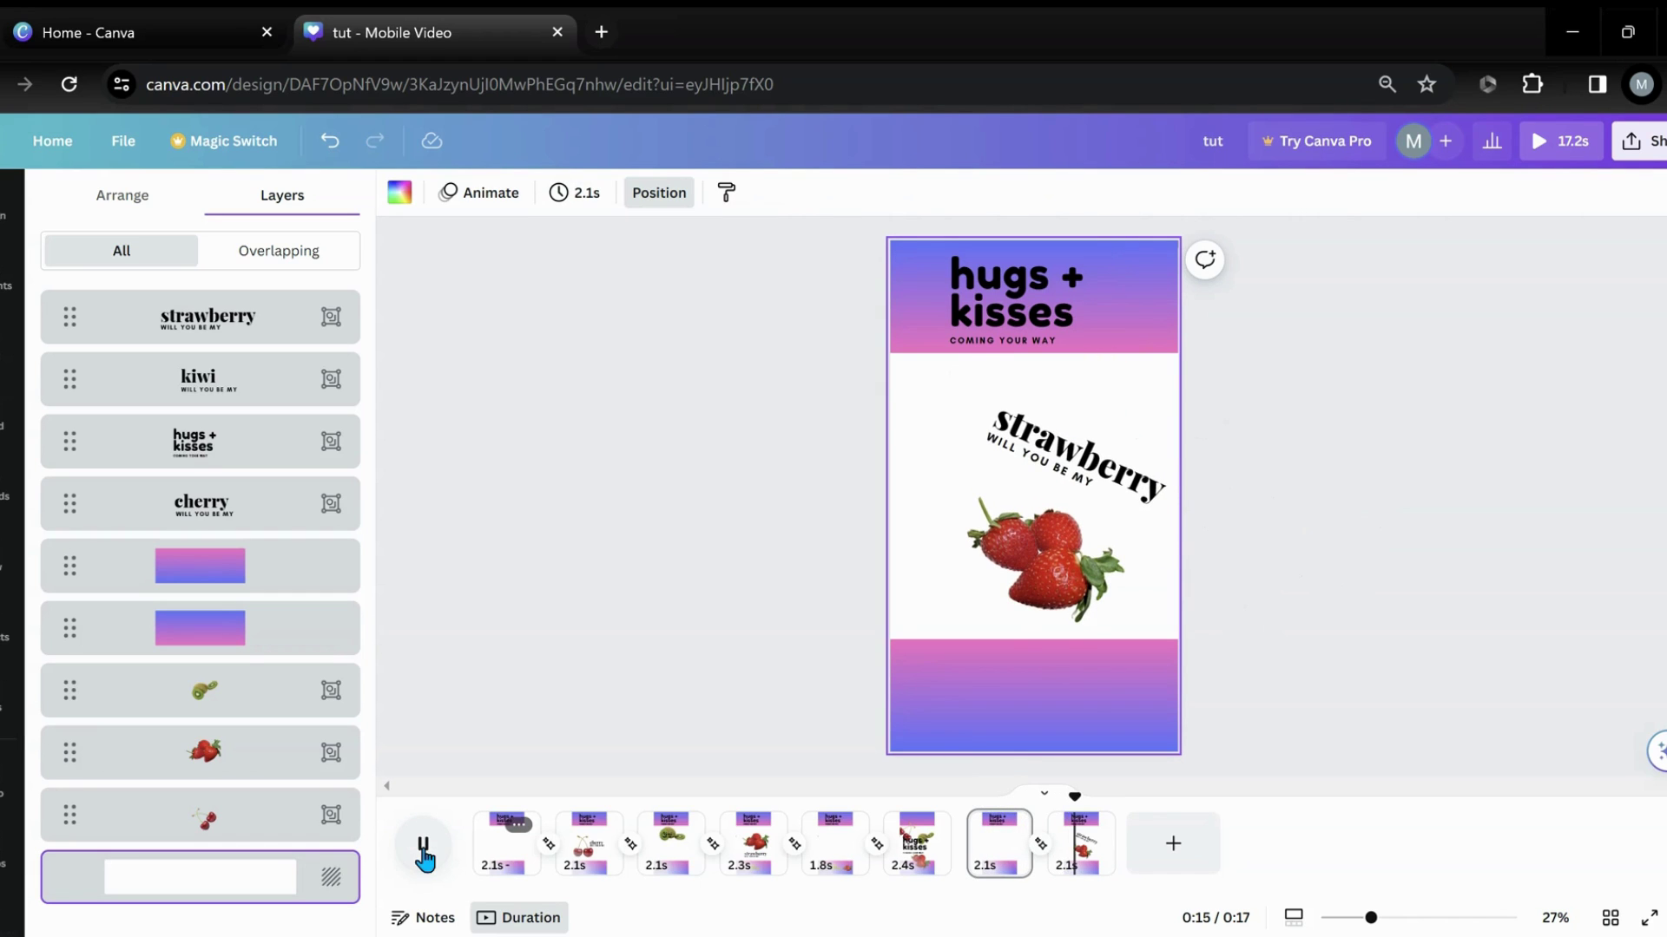
Step: Duplicate page 8 and hide the strawberries behind the lower gradient band on the copy
click(1095, 826)
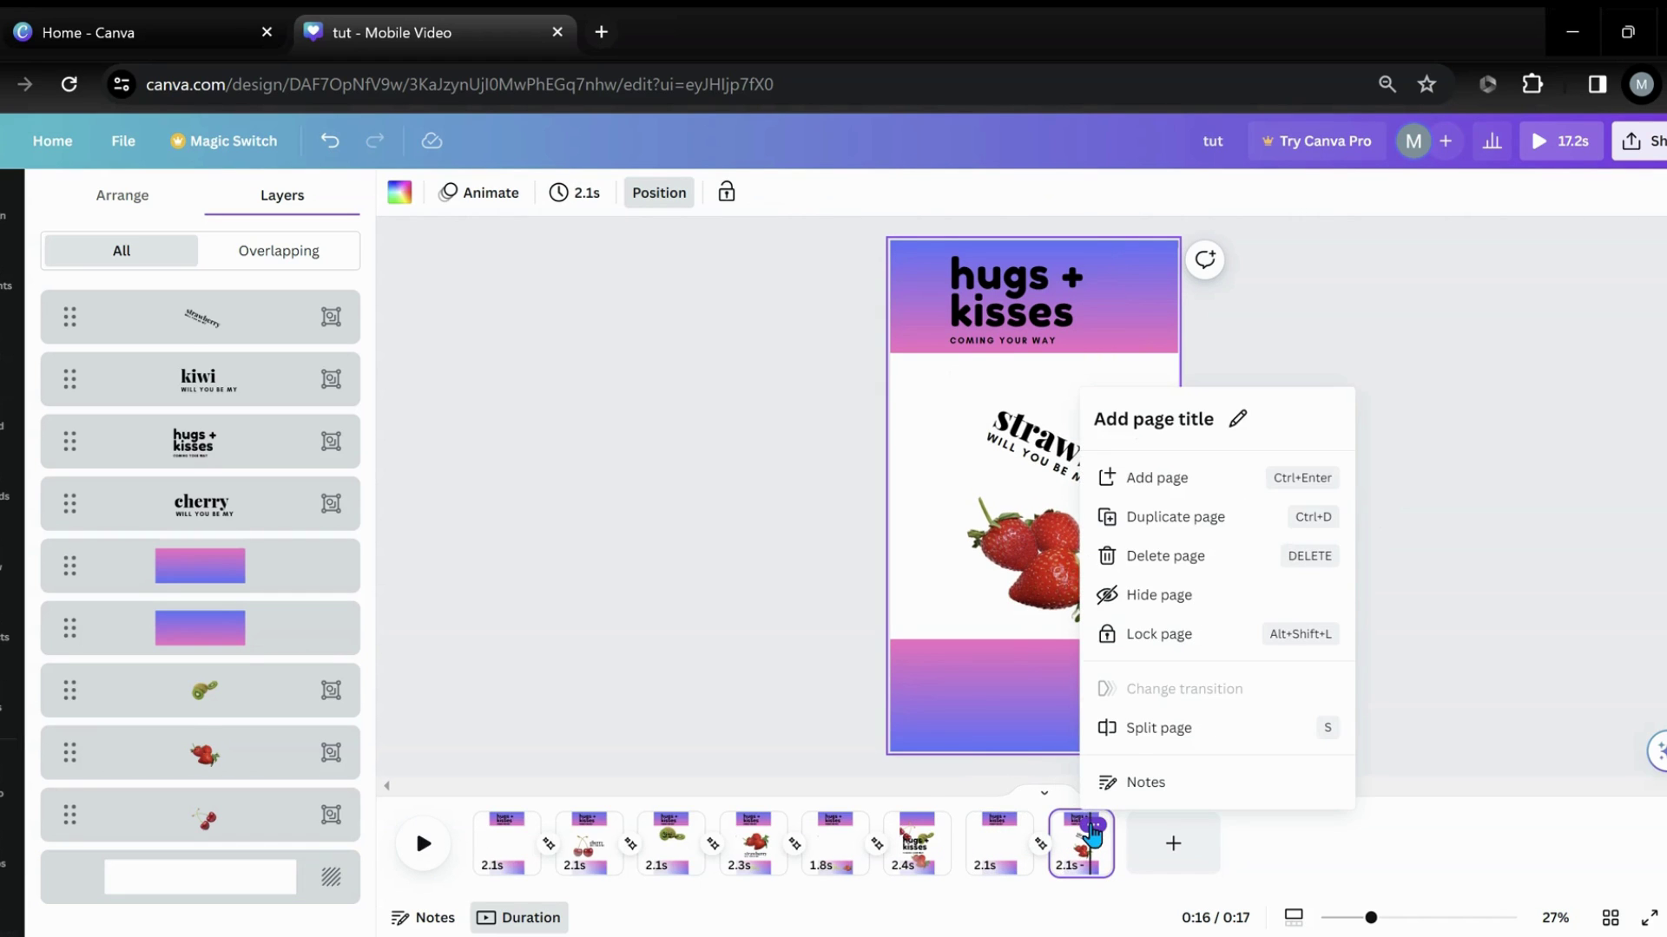
click(1165, 524)
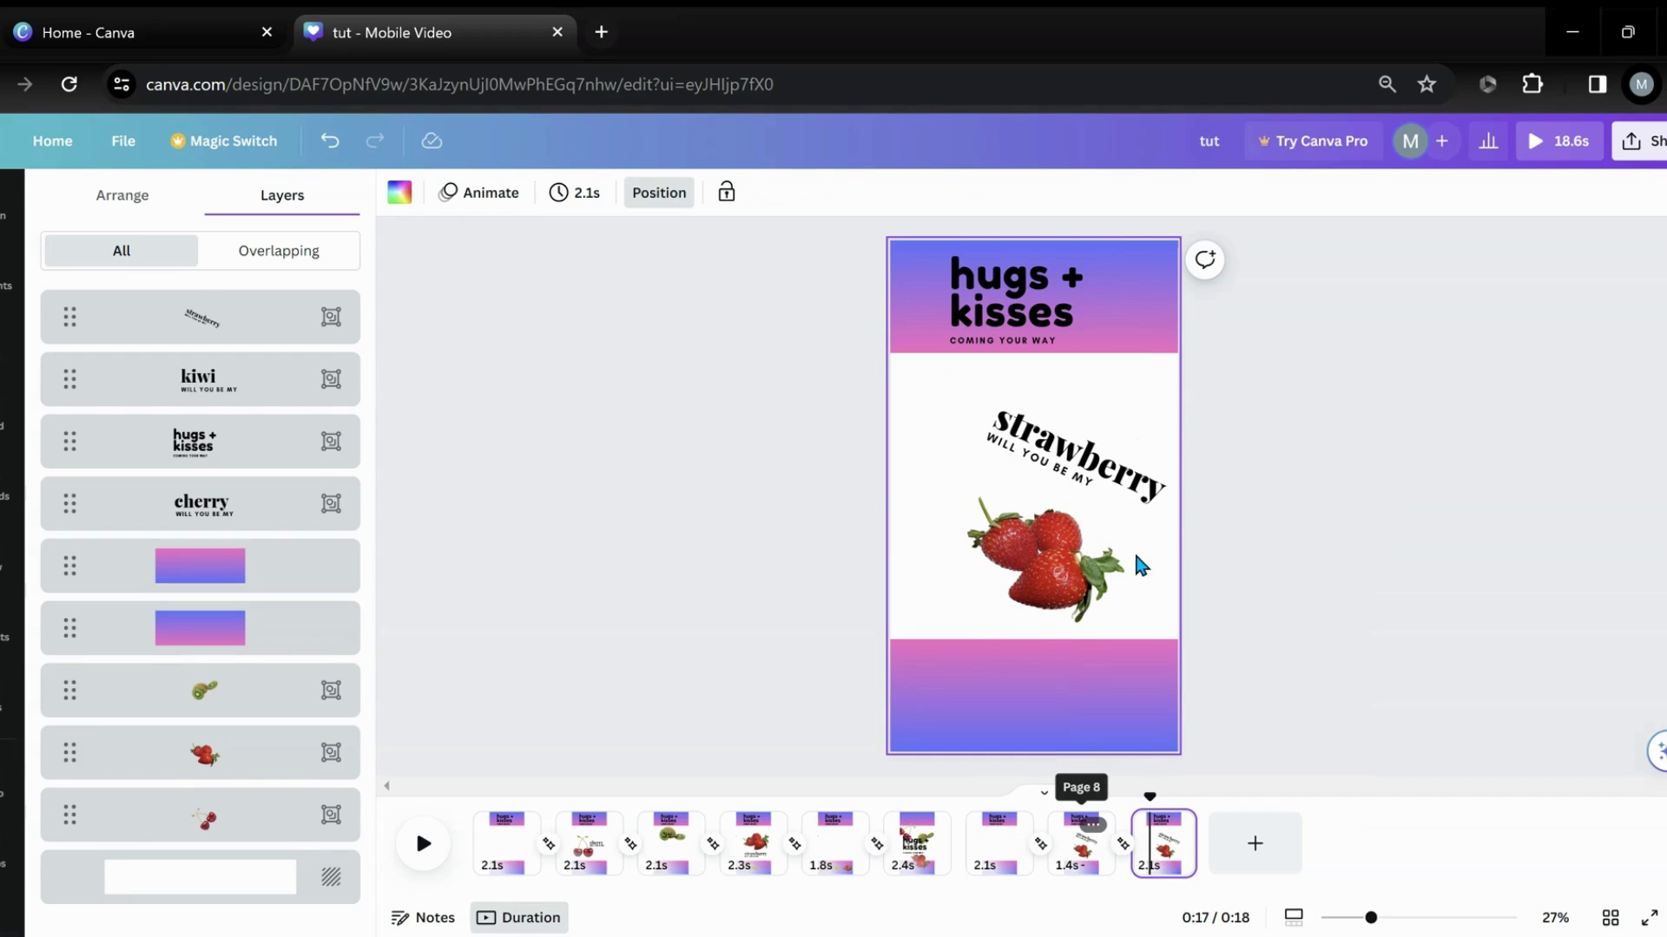
click(1044, 586)
drag(1039, 575, 1039, 726)
Step: Move page 9's tilted strawberry caption down to the lower gradient band and place its layer beneath both gradients
drag(1072, 460, 1021, 680)
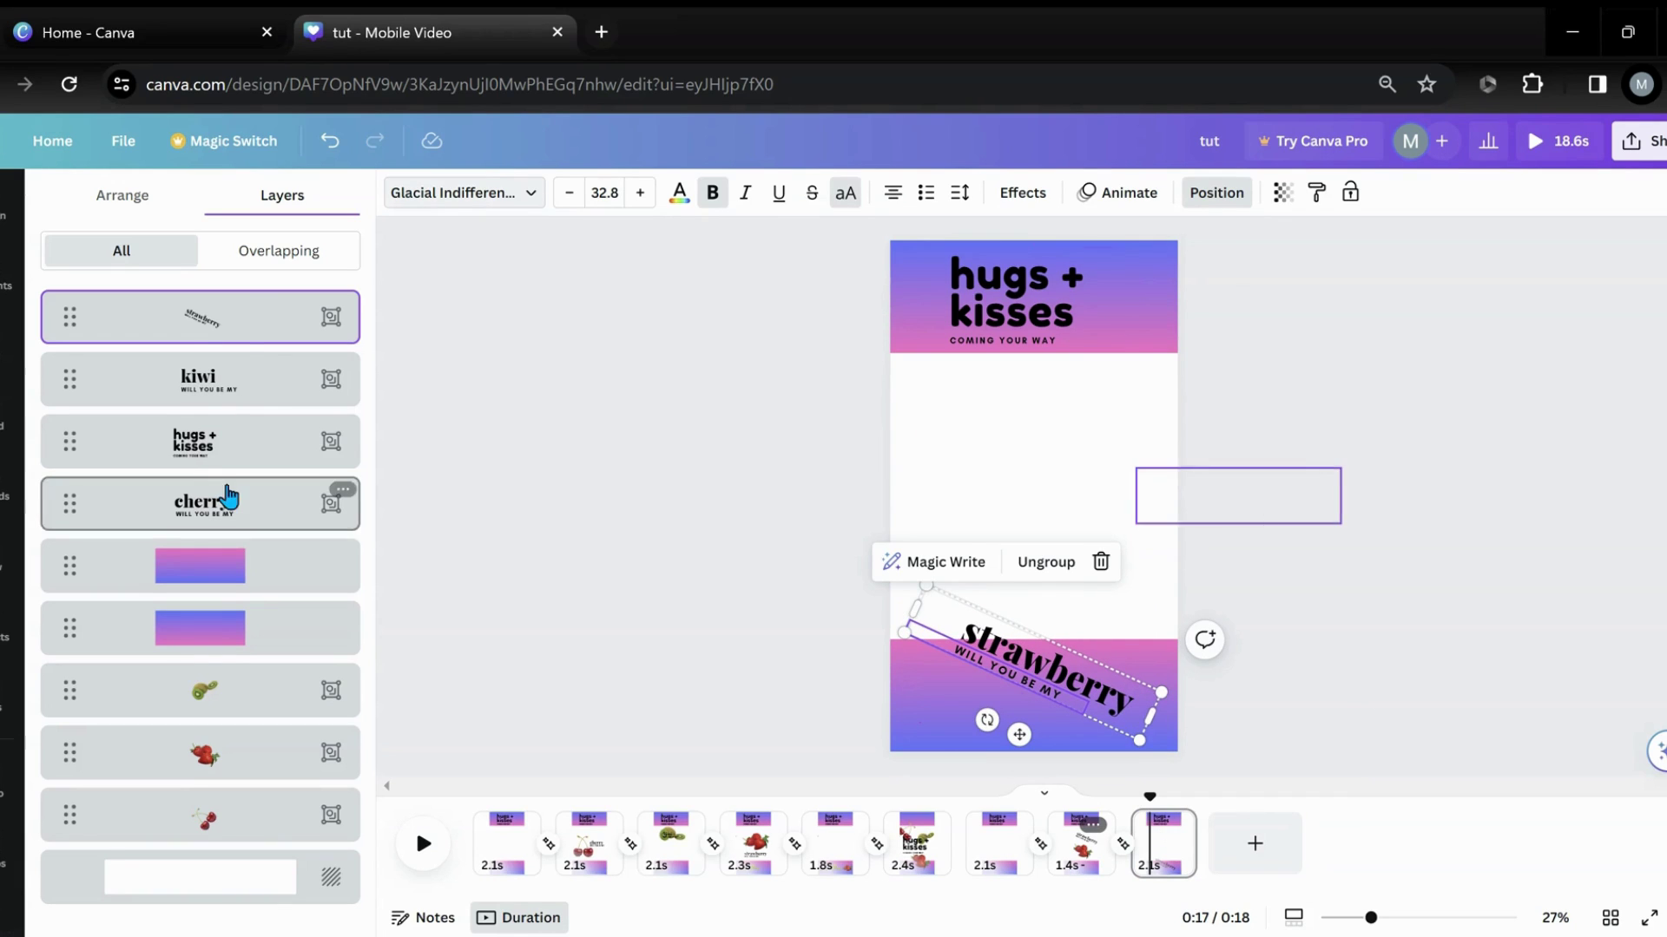
drag(233, 339, 213, 752)
drag(939, 621, 941, 647)
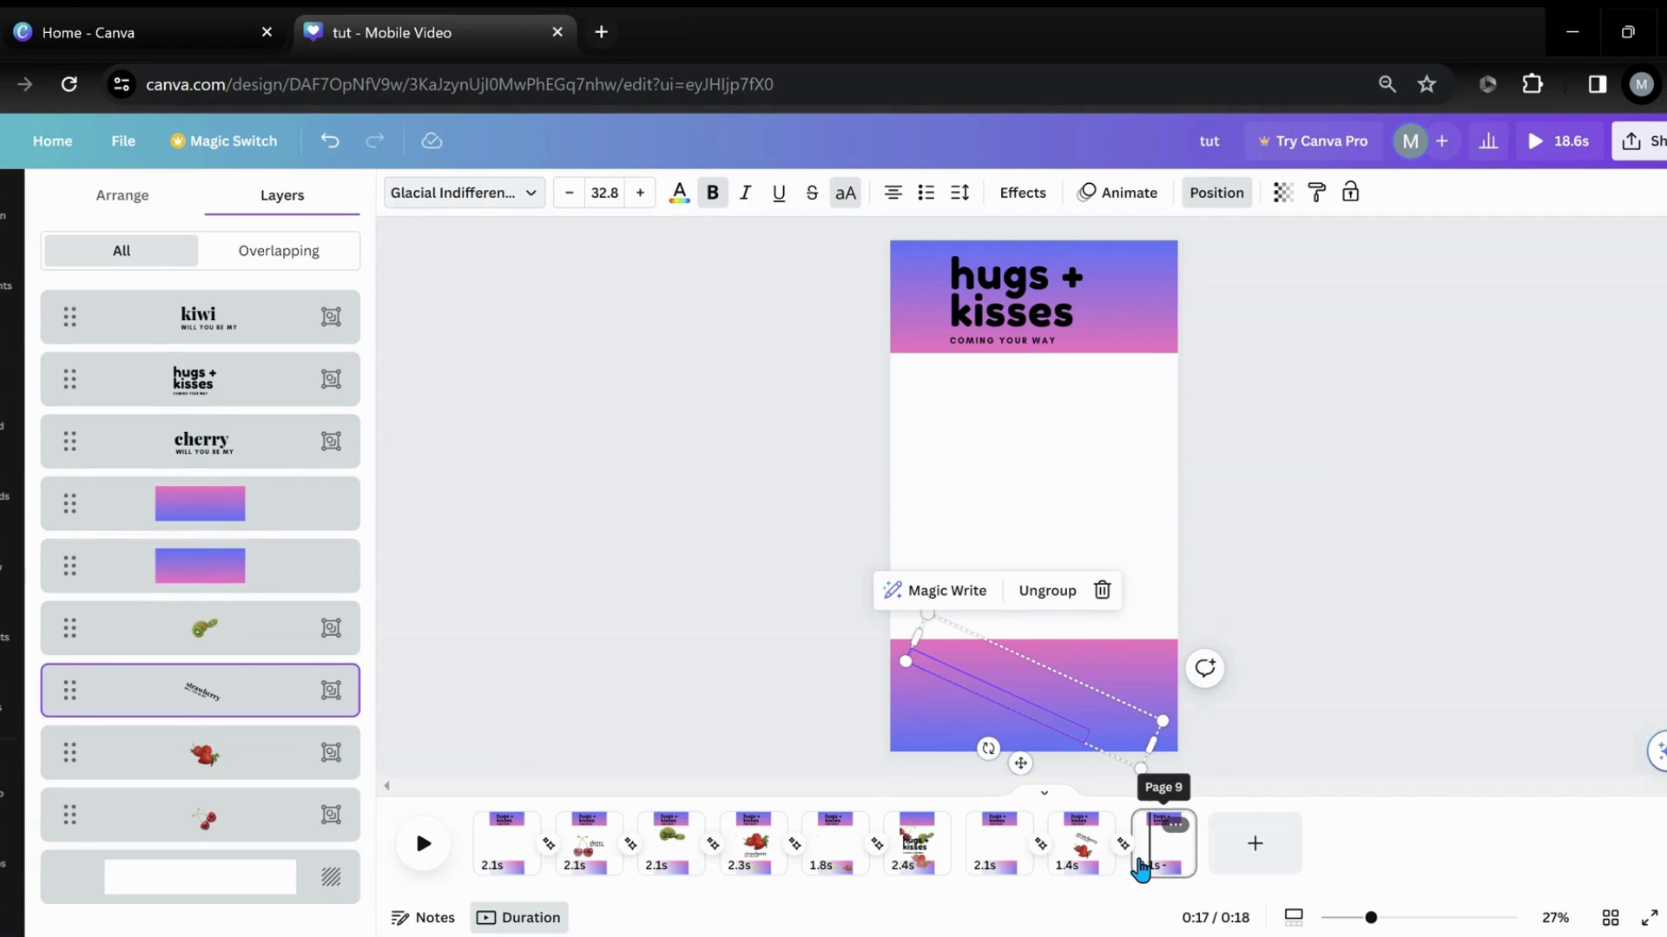
Step: Play the ending from page 7 and again from page 8 to check how the strawberries and caption drop away
click(979, 868)
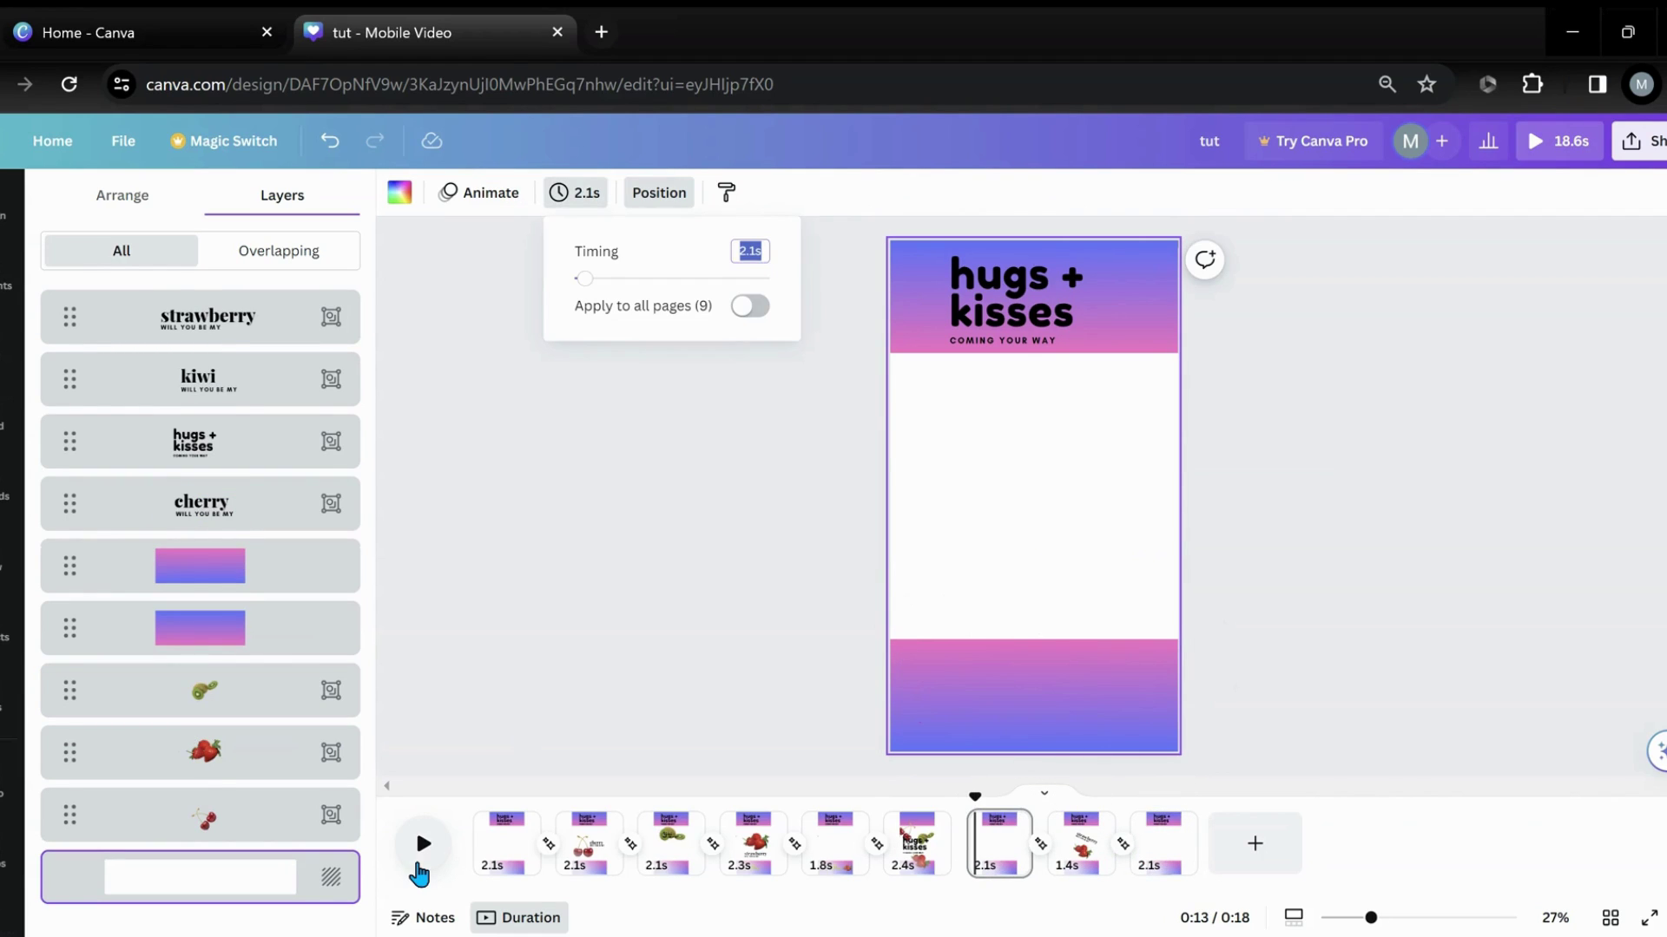
click(420, 868)
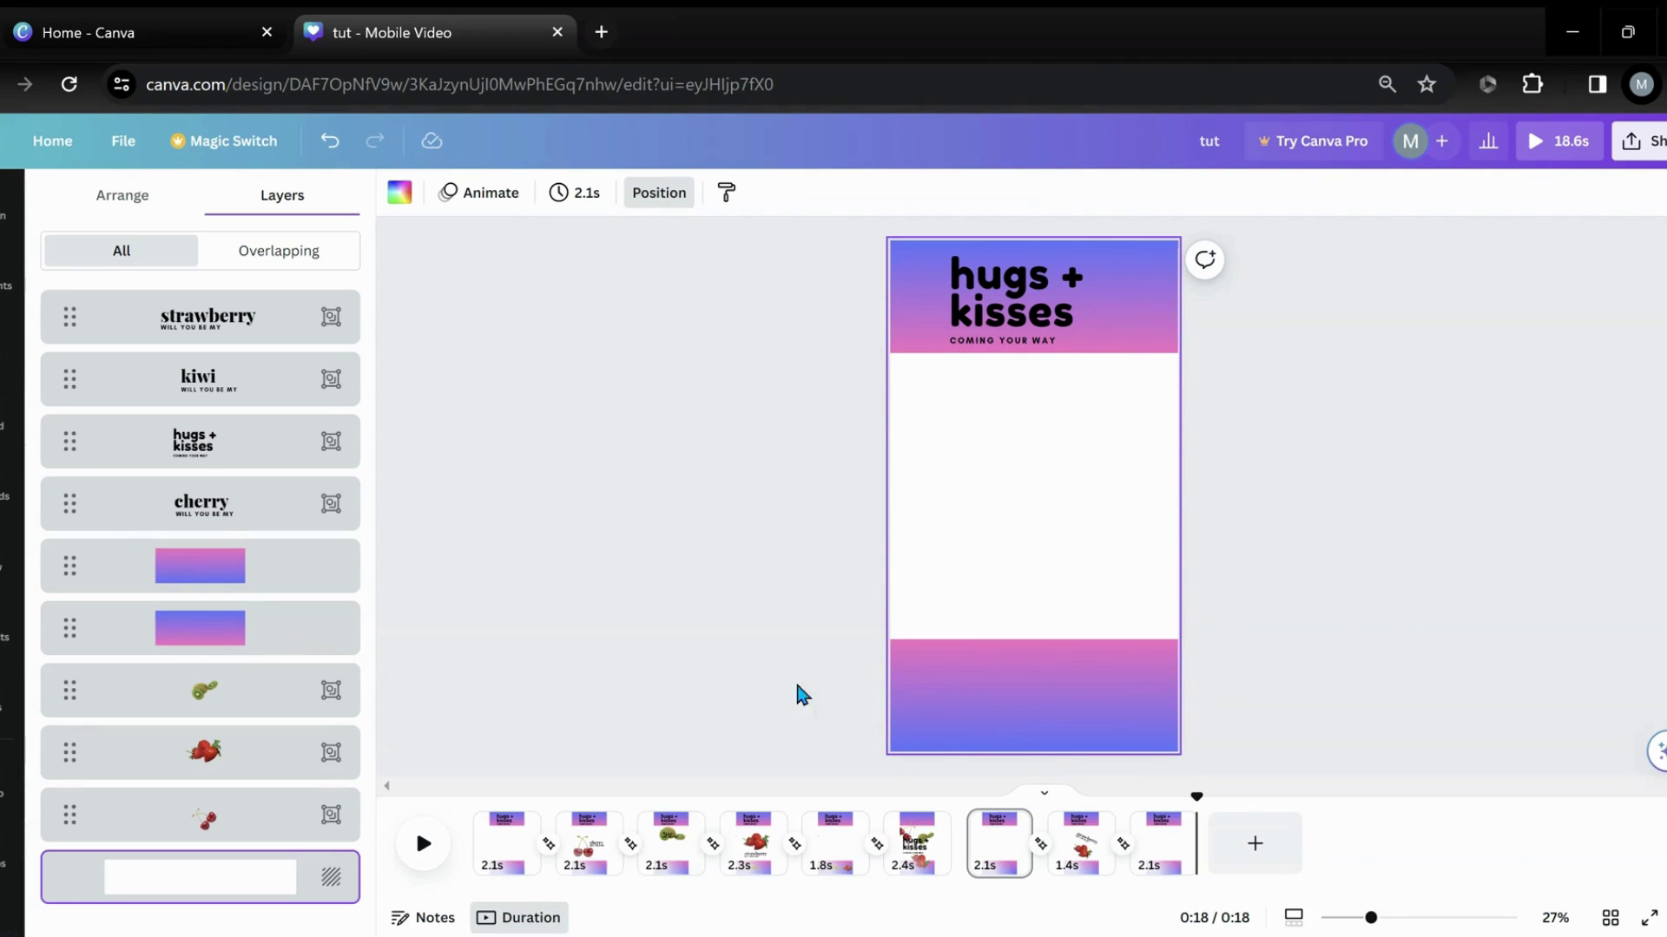
click(1080, 855)
click(417, 846)
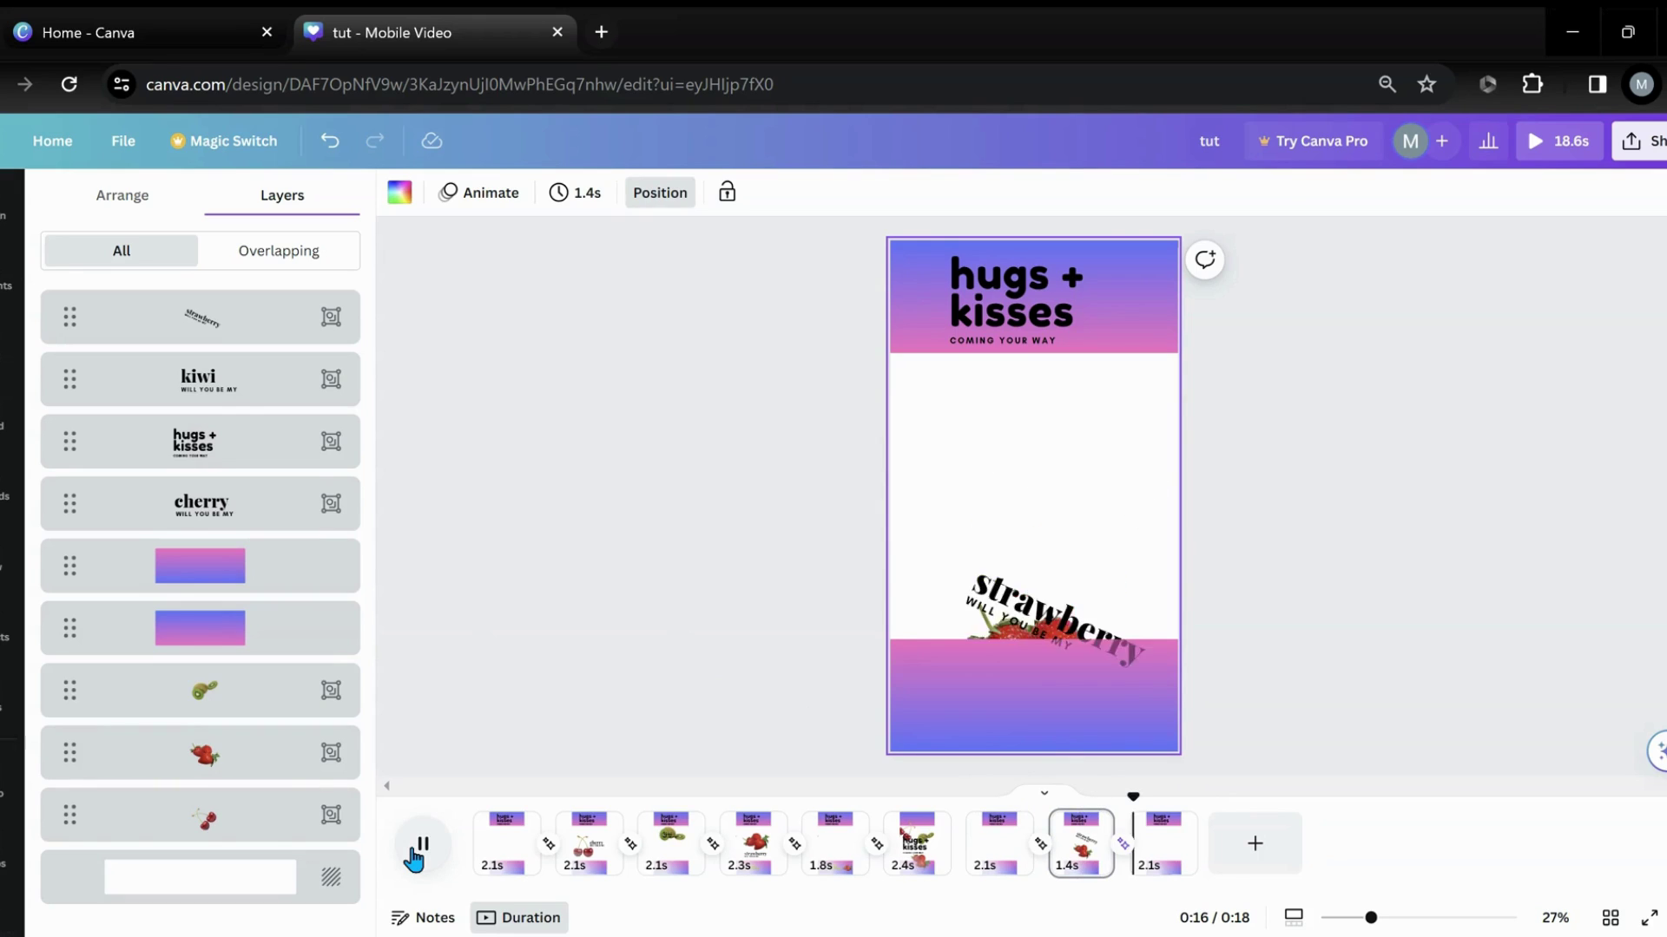
click(415, 849)
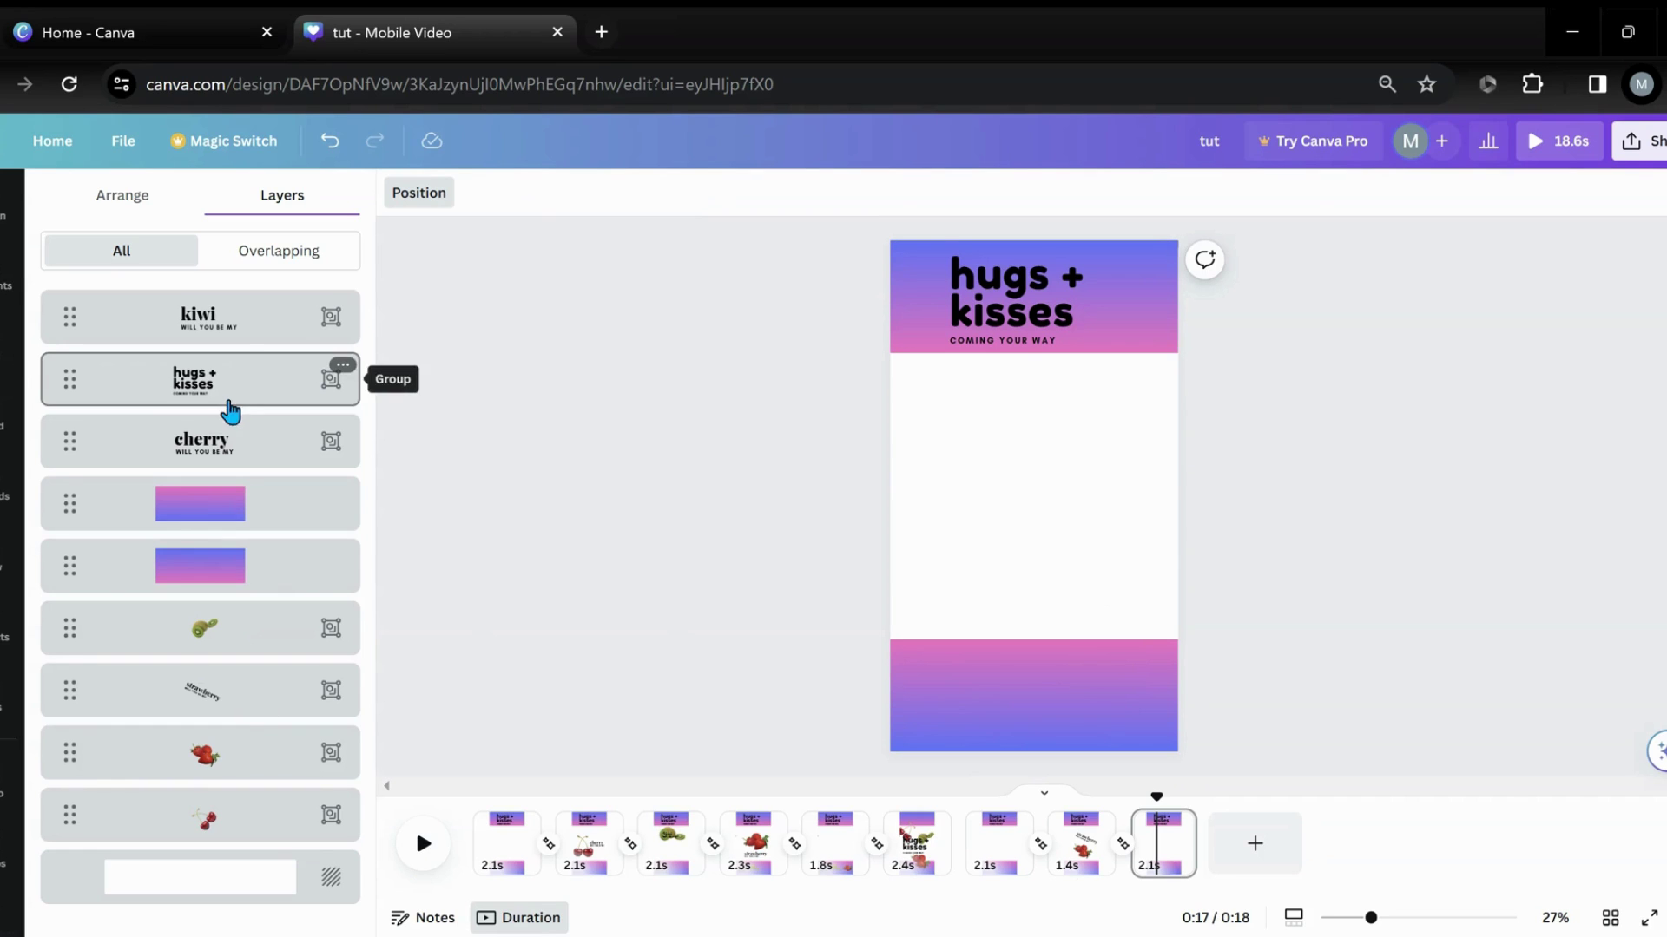
Step: Place the kiwi and cherry captions on page 9 and the strawberry caption on page 8 beneath the gradient layers
drag(240, 330, 216, 558)
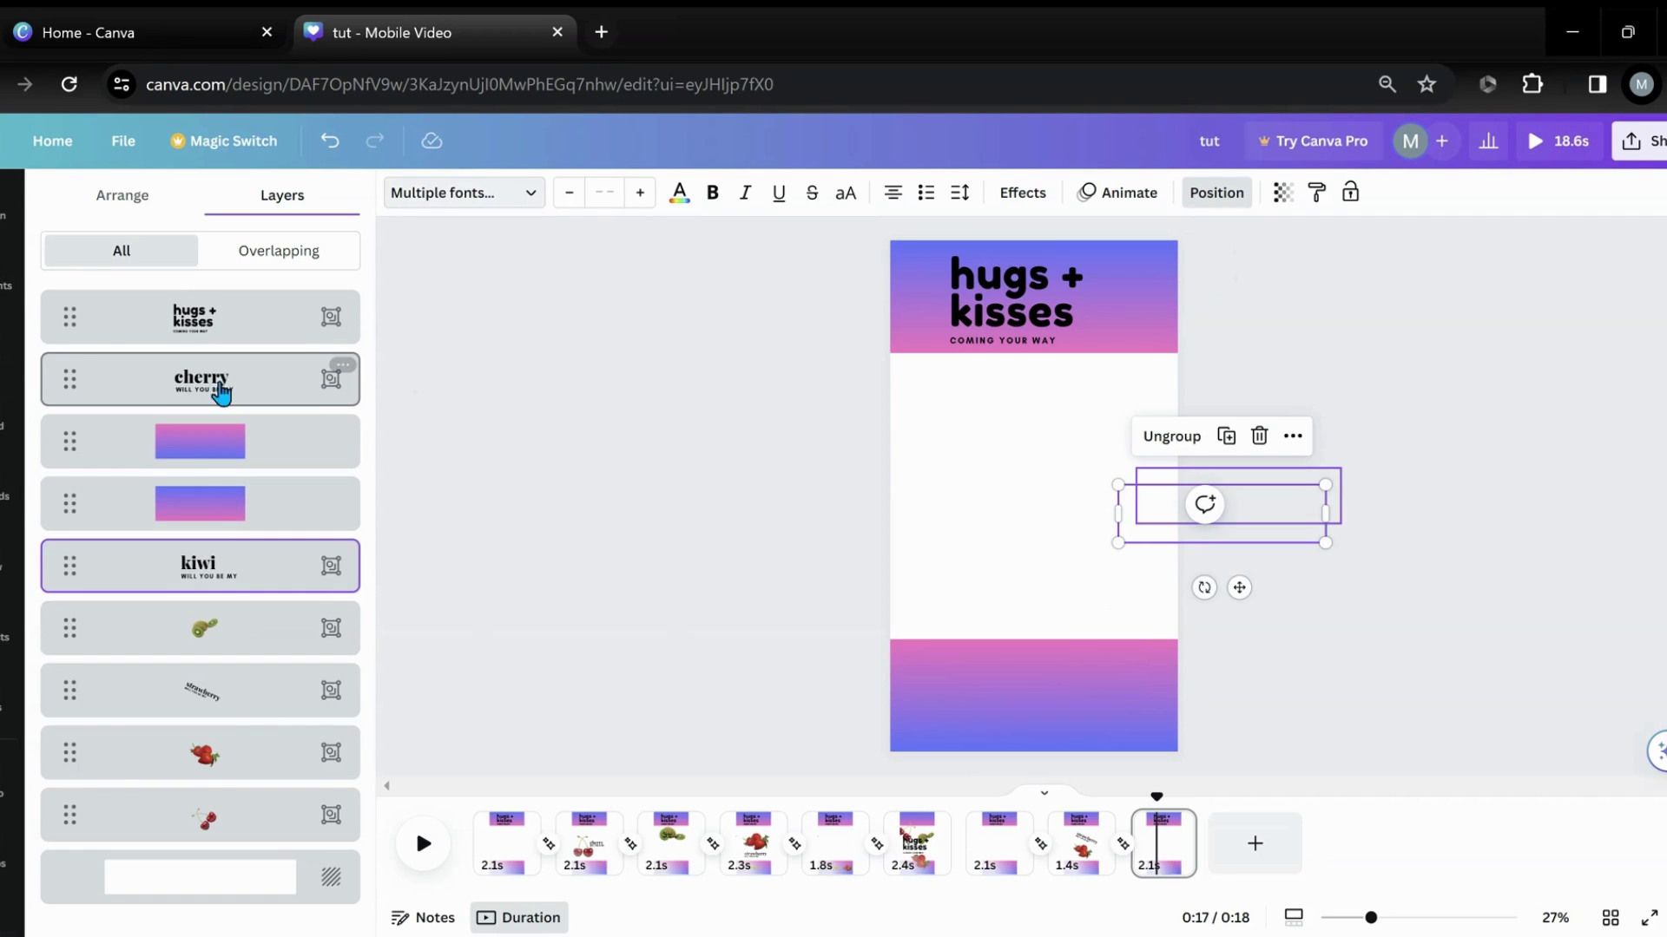
drag(221, 387, 198, 569)
click(1067, 864)
drag(217, 320, 201, 521)
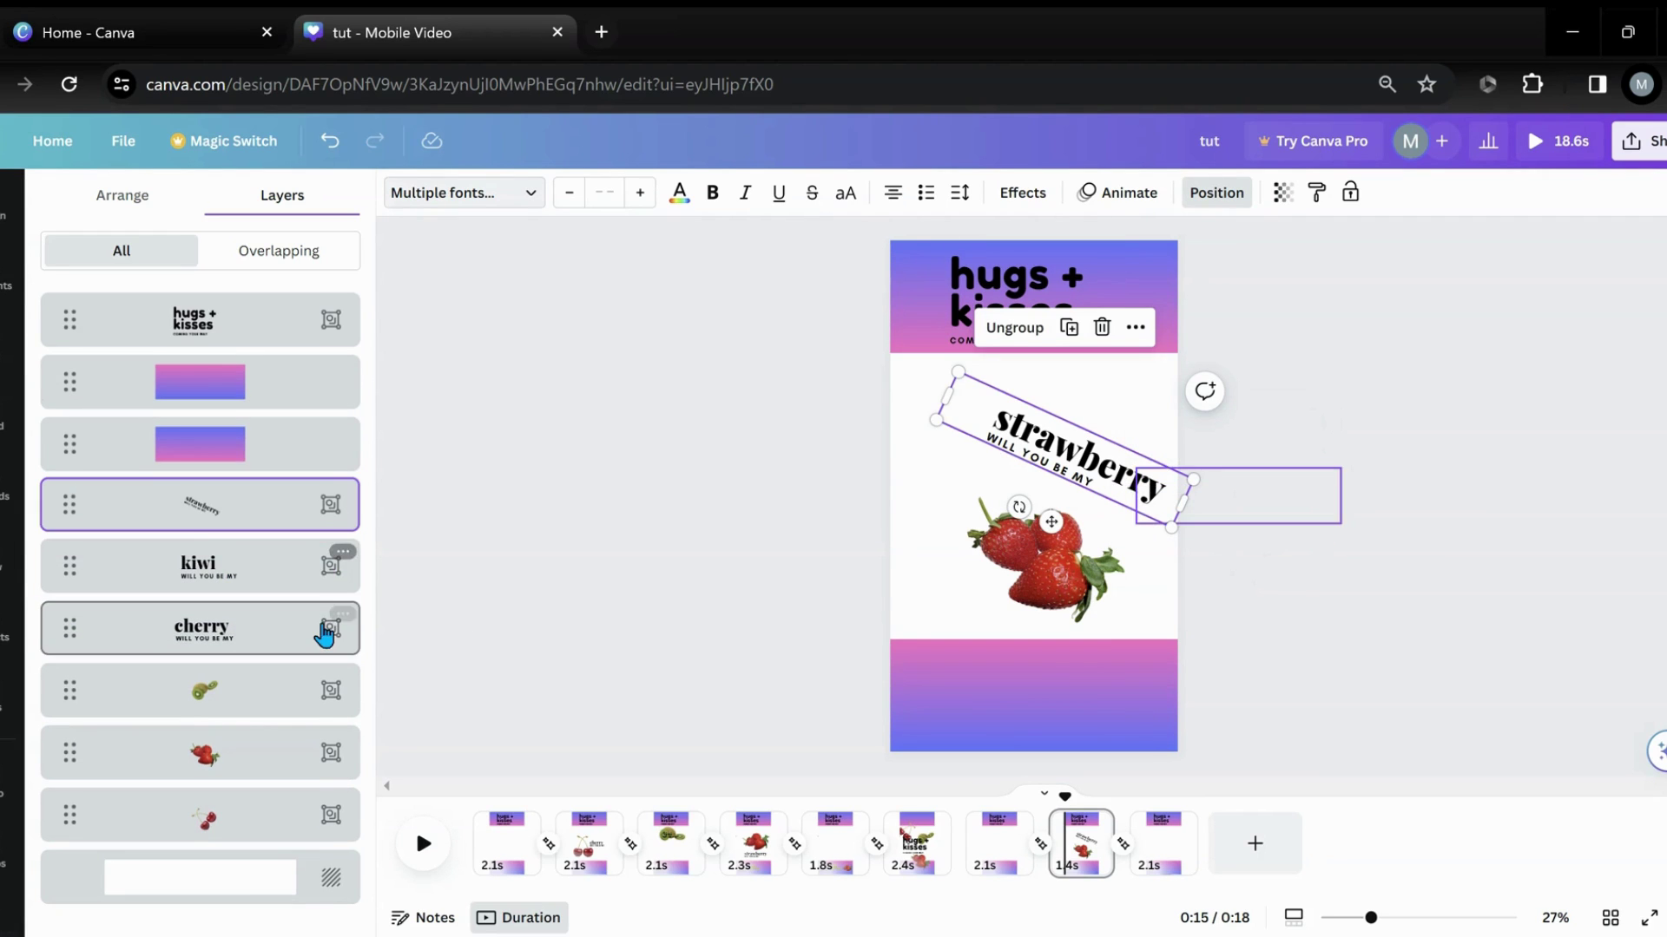
Step: Check page 7's layers and replay the ending from page 8 to review the caption layering
click(1003, 855)
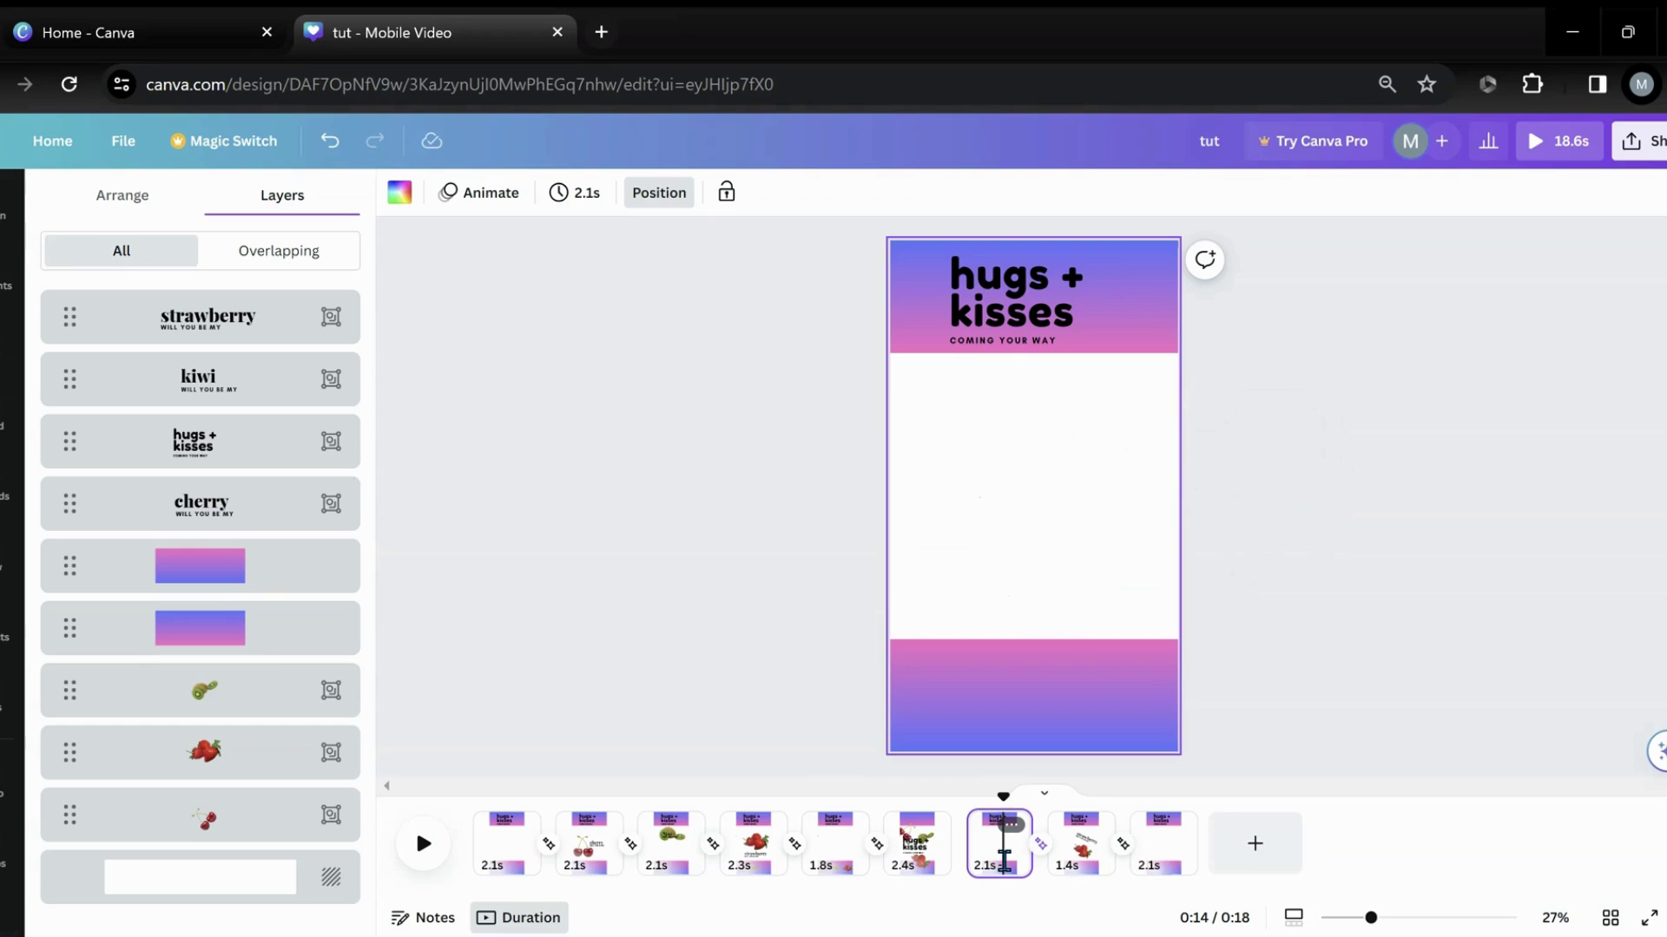
click(1072, 868)
click(425, 846)
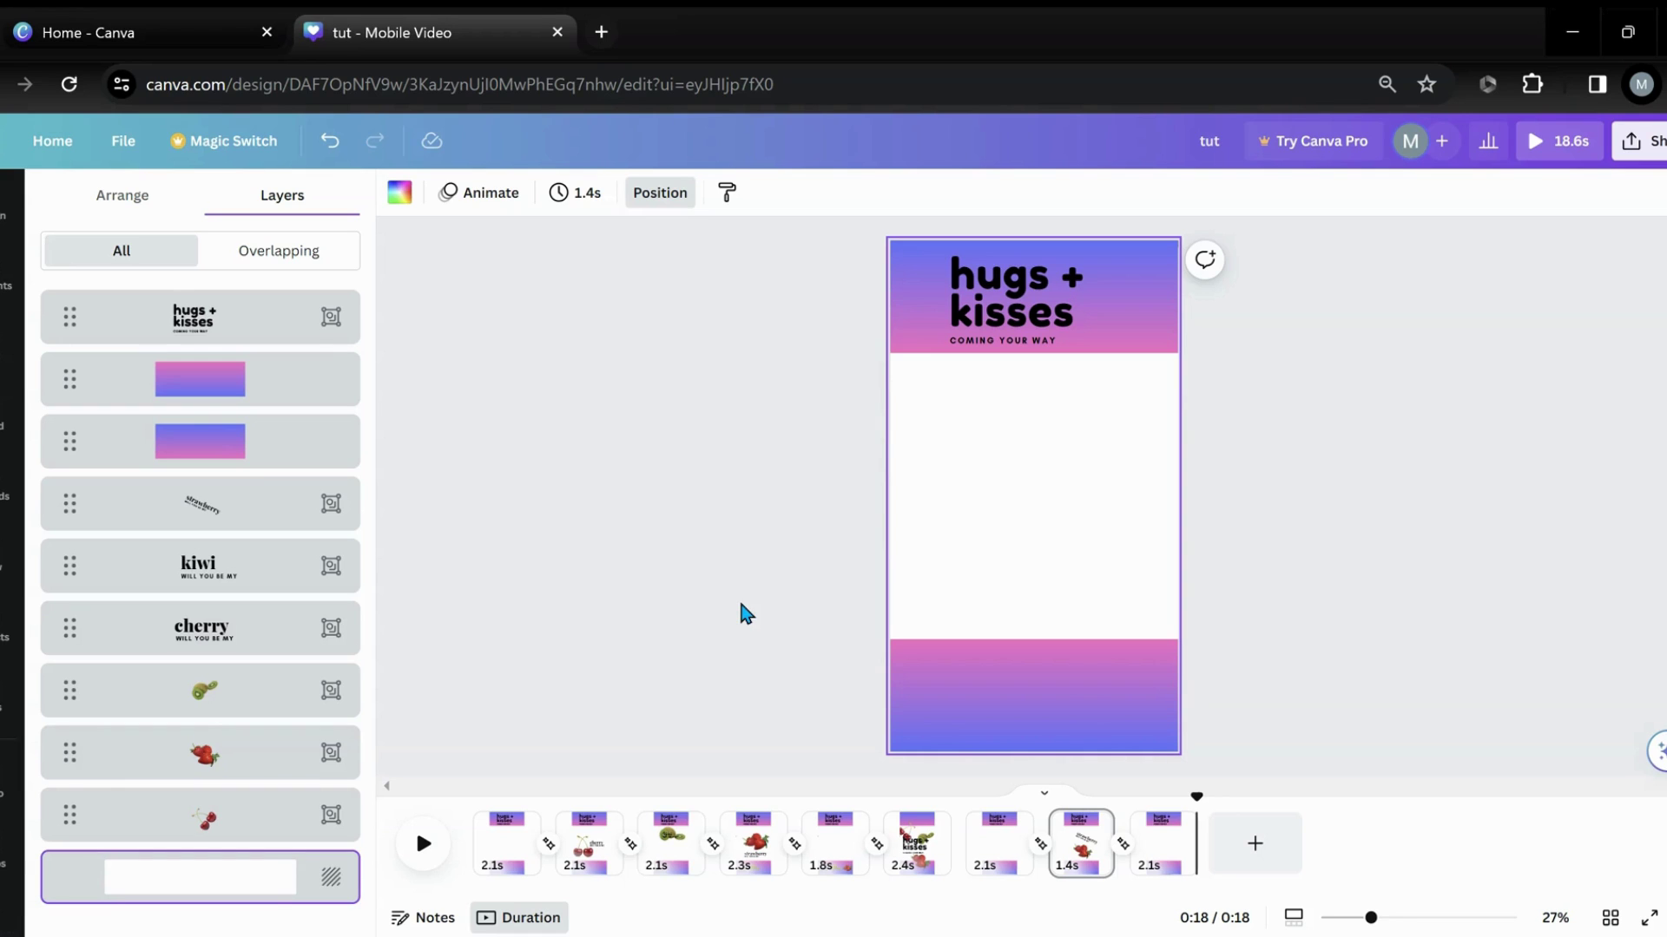
Step: Move the strawberry group on page 6 completely off the canvas, past the page's right edge beside the lower gradient band
click(917, 841)
click(1112, 464)
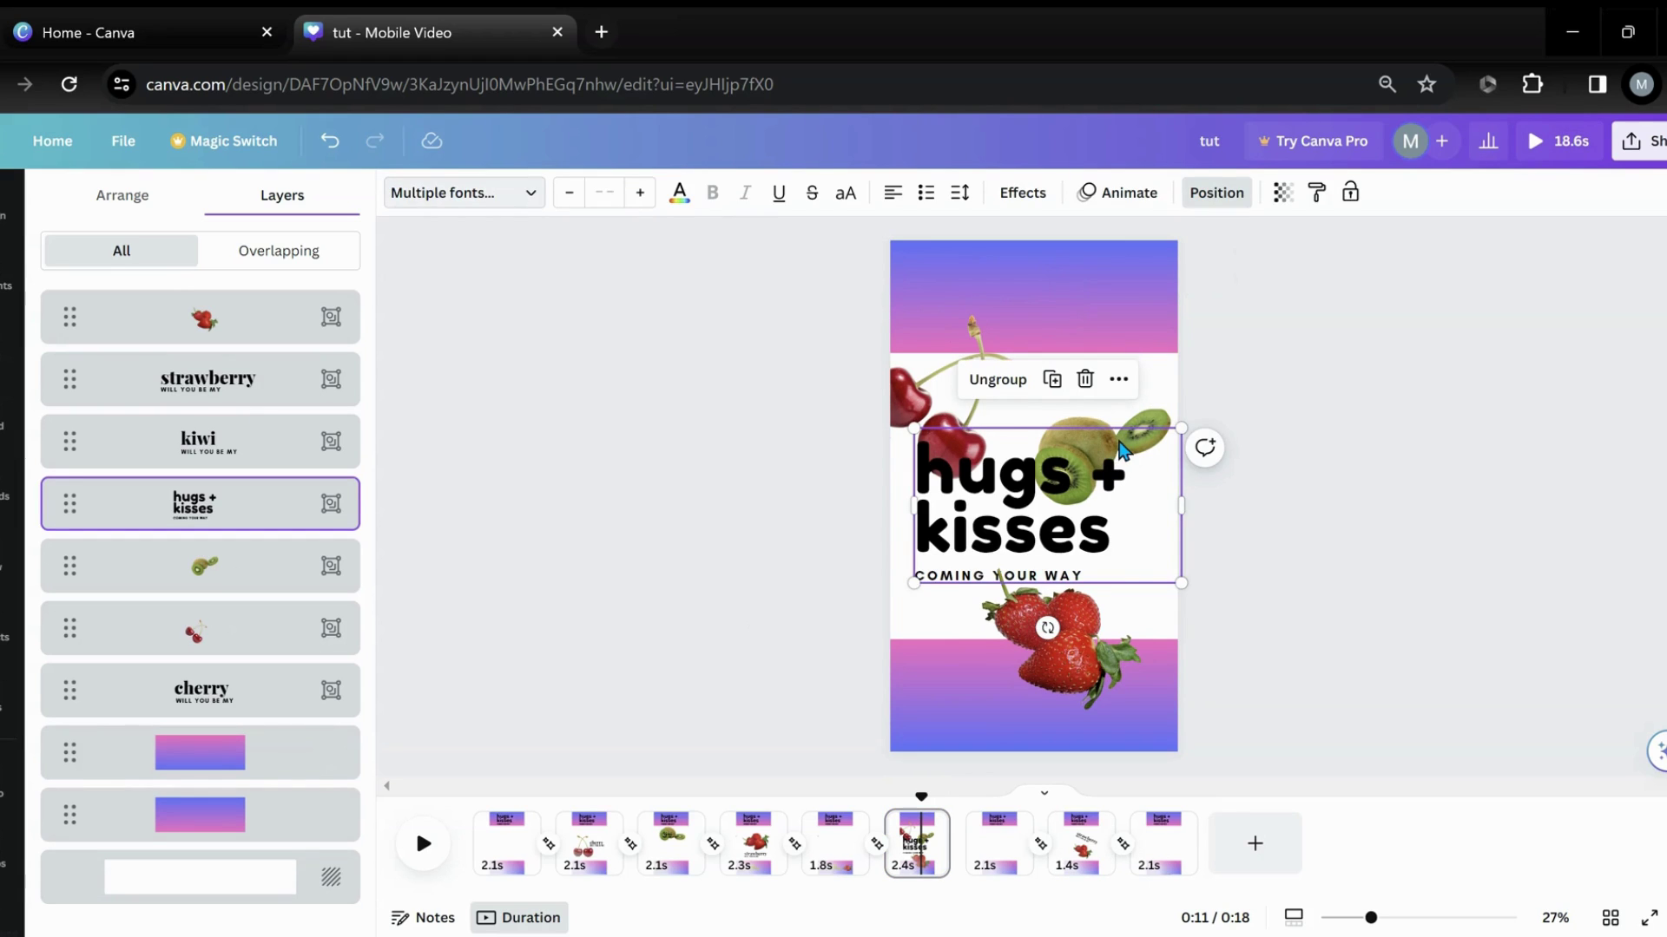
click(1080, 642)
drag(1080, 642, 1221, 652)
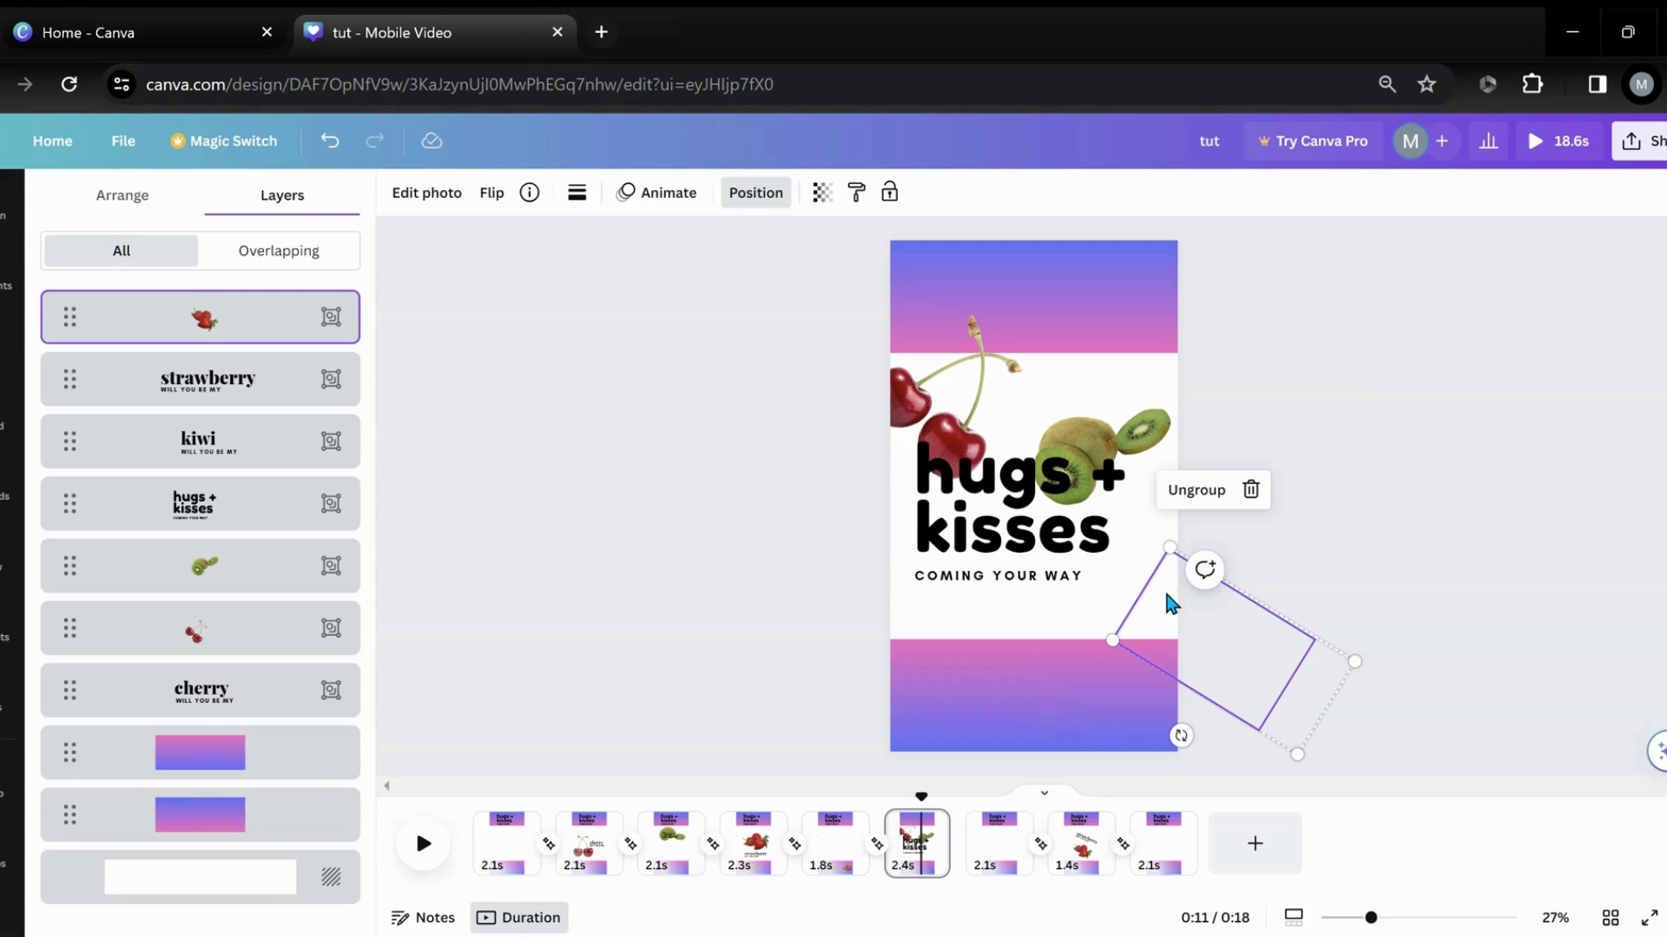
drag(1176, 628, 1236, 623)
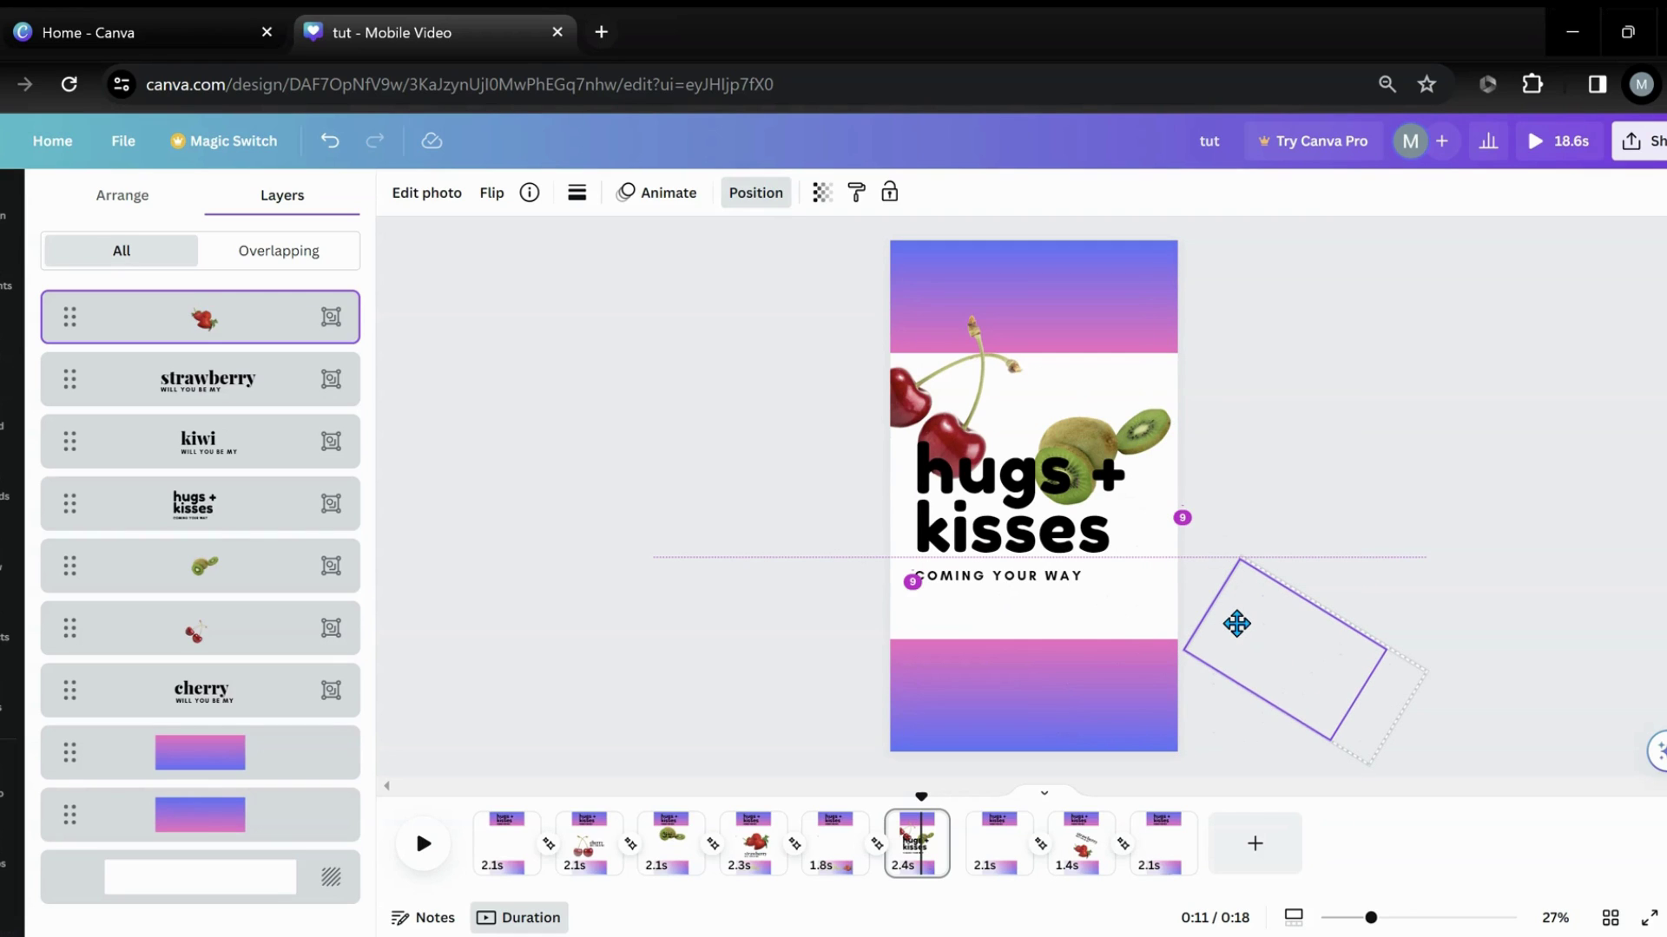
drag(1236, 623, 1243, 635)
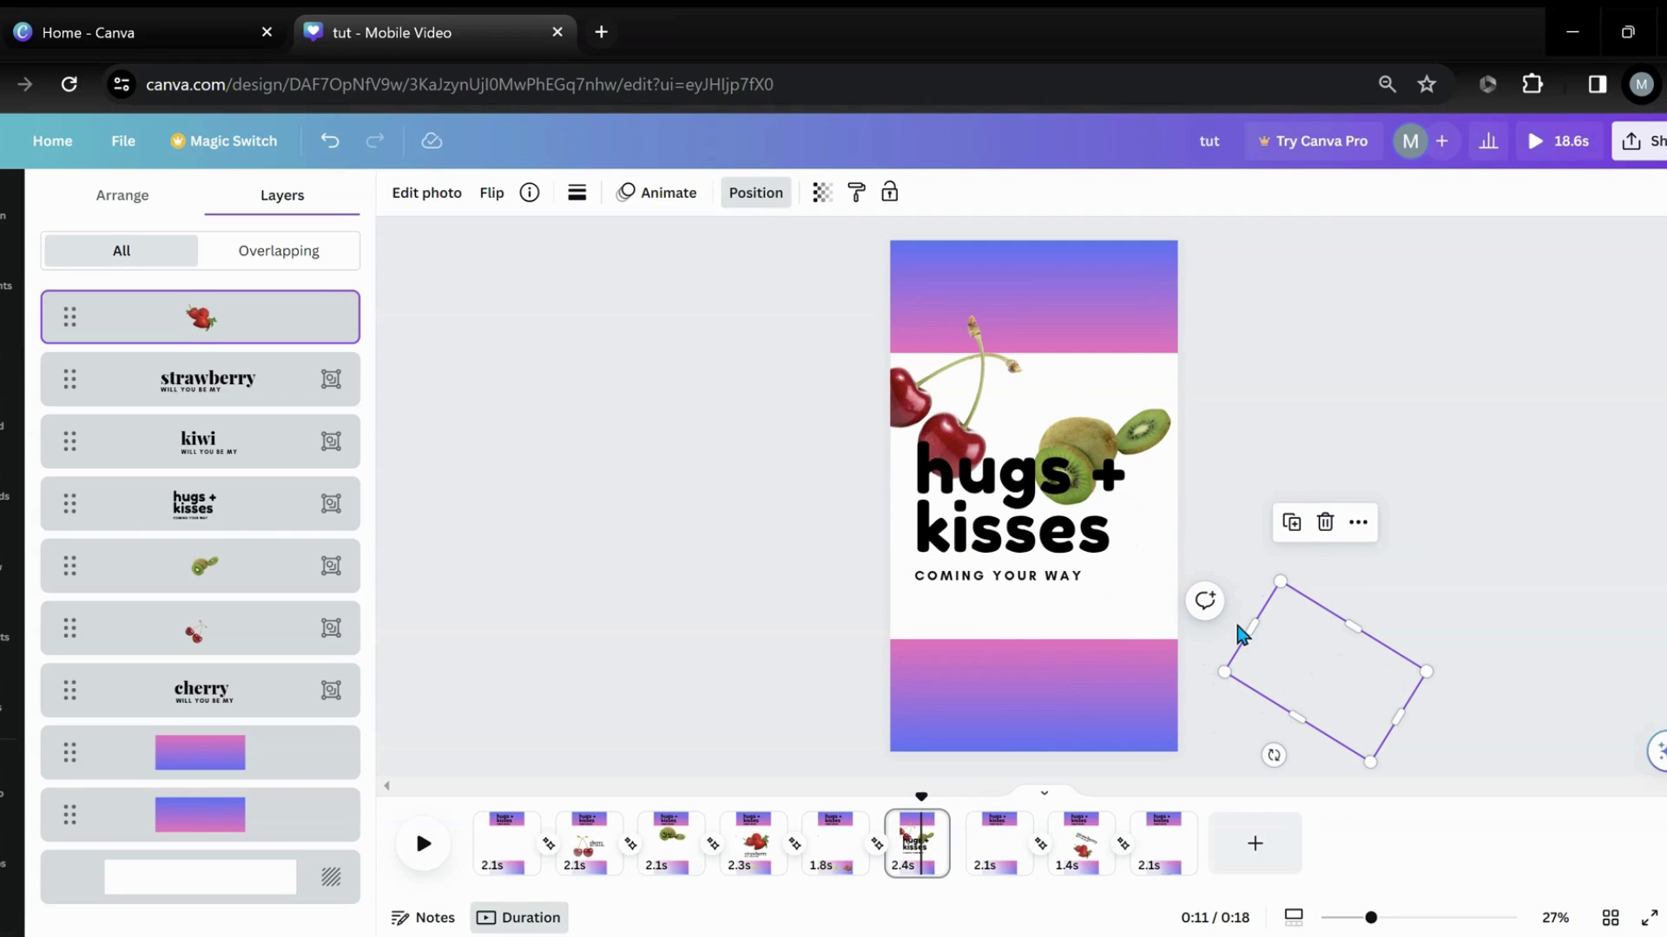
Step: Deselect the off-page strawberries, check page 6's layer list, and undo the strawberry layer's removal
click(807, 762)
click(642, 707)
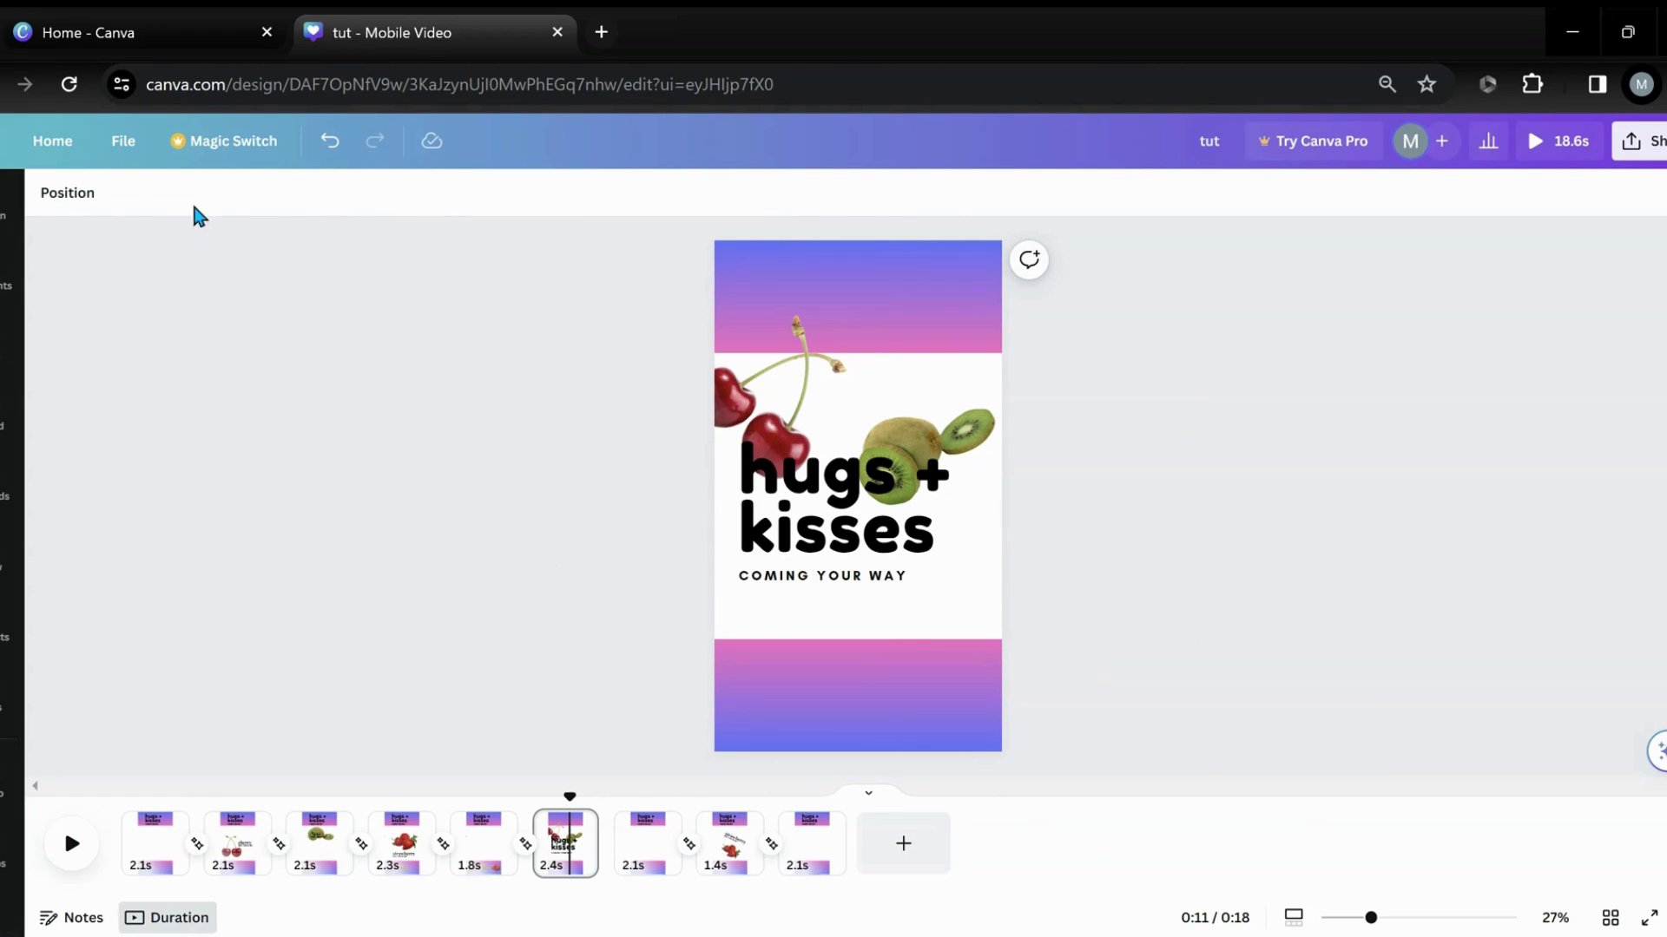
click(77, 194)
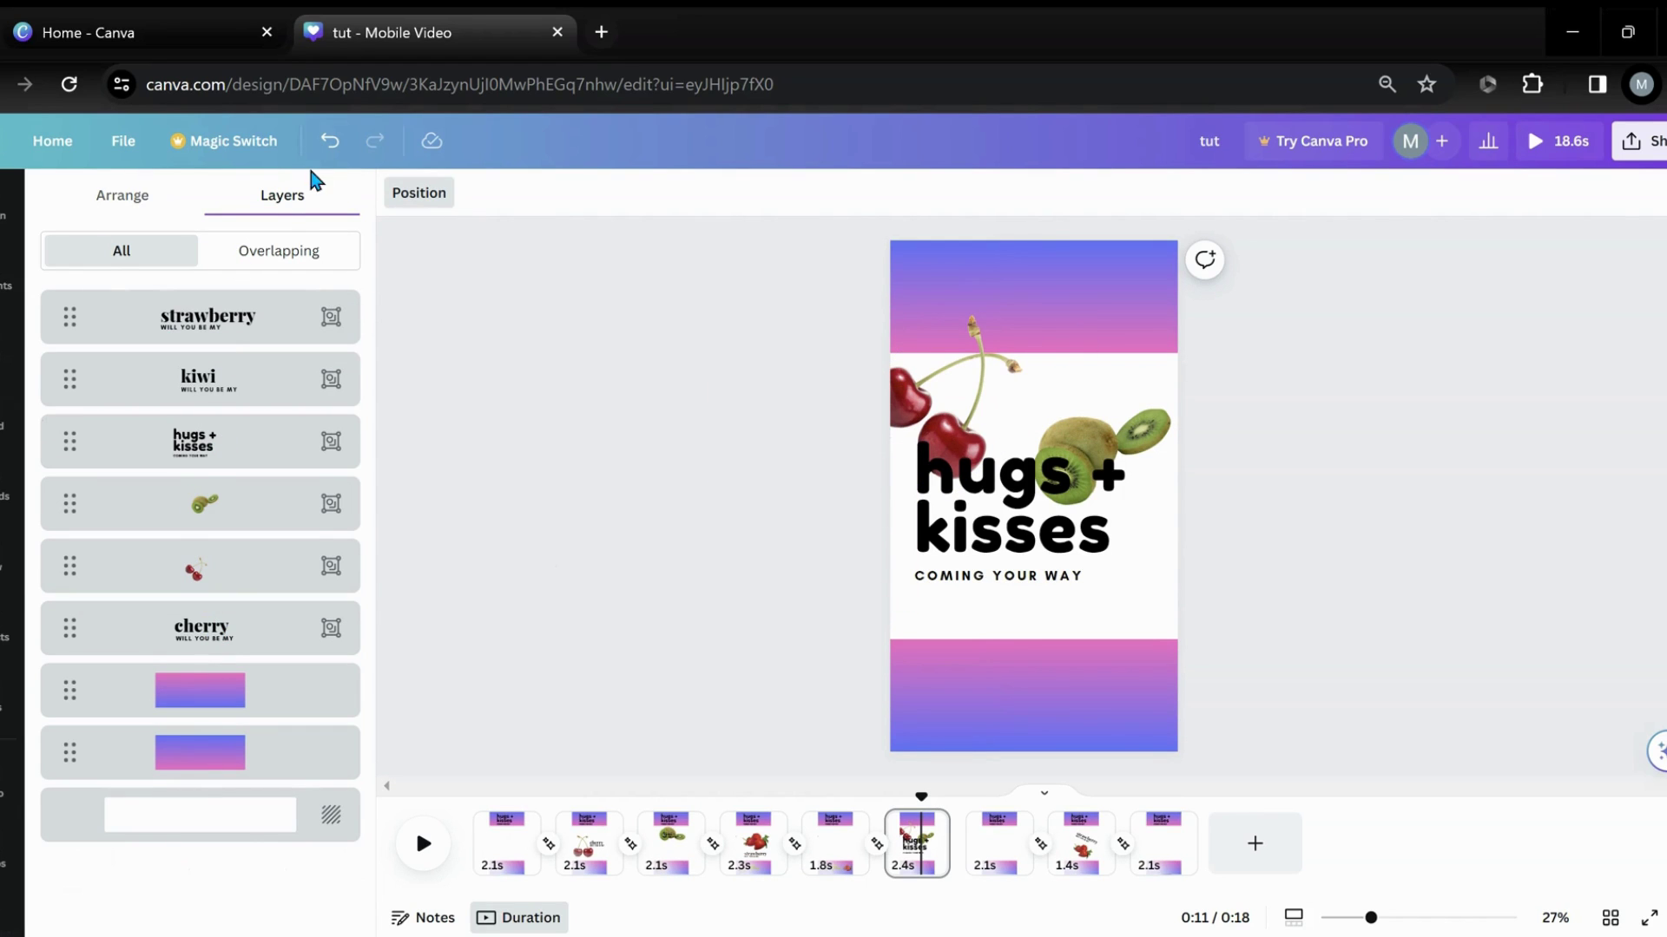
click(329, 141)
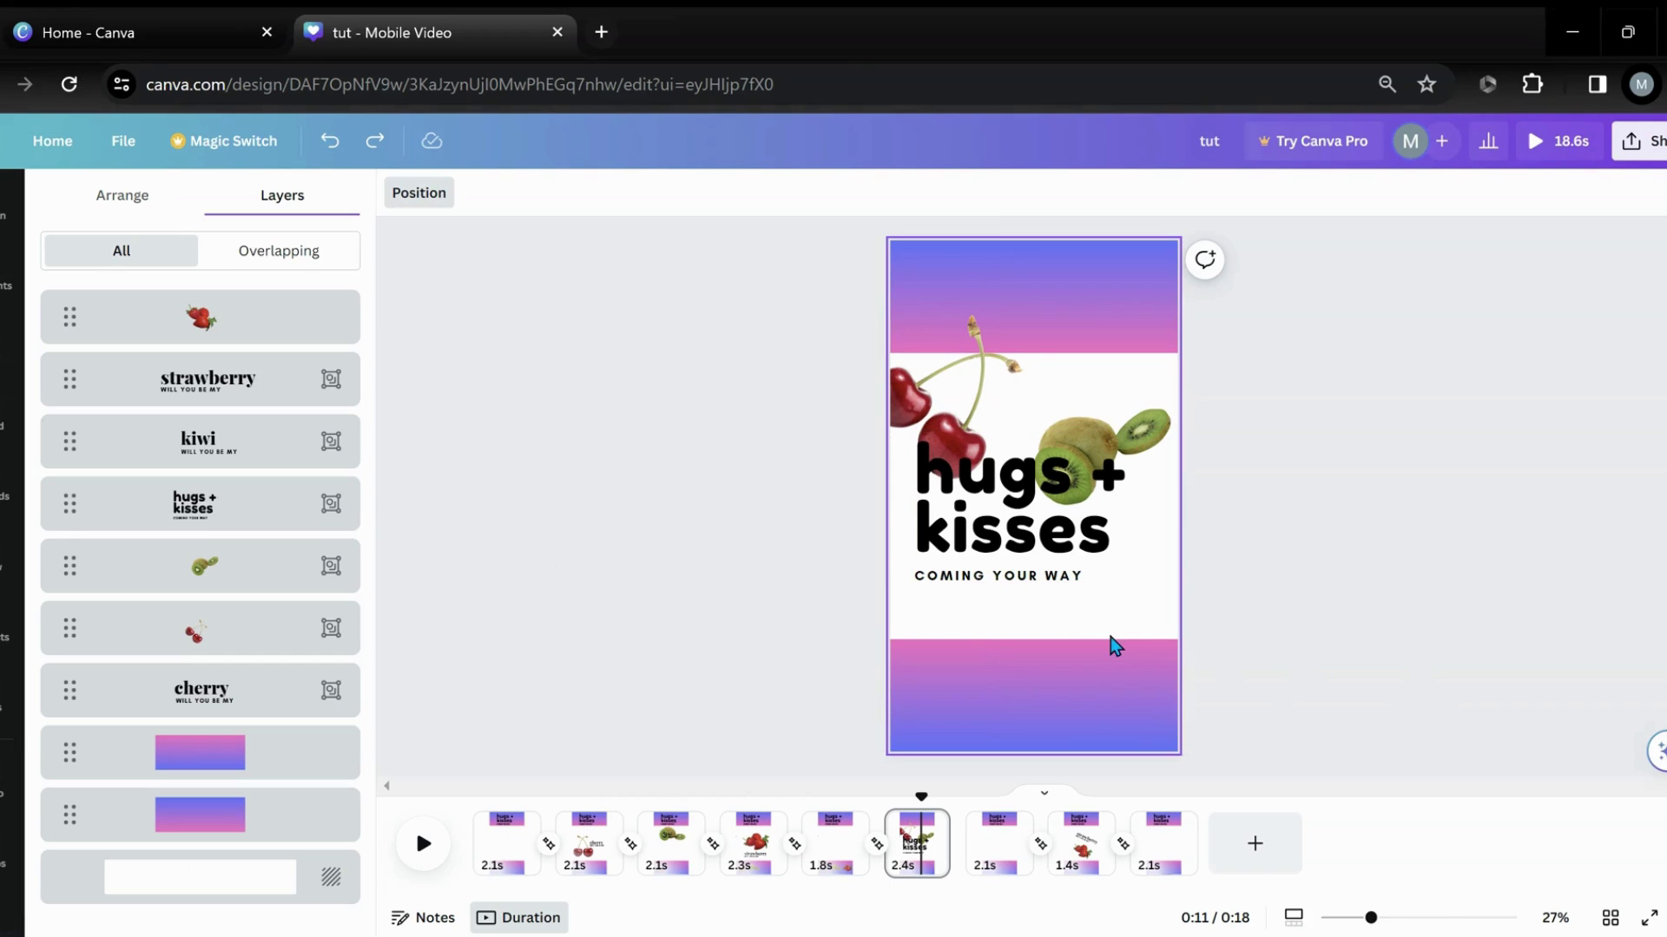
Step: Reselect the restored strawberry layer on page 6 and deselect it to recheck the layer list, undoing its removal once more
click(260, 335)
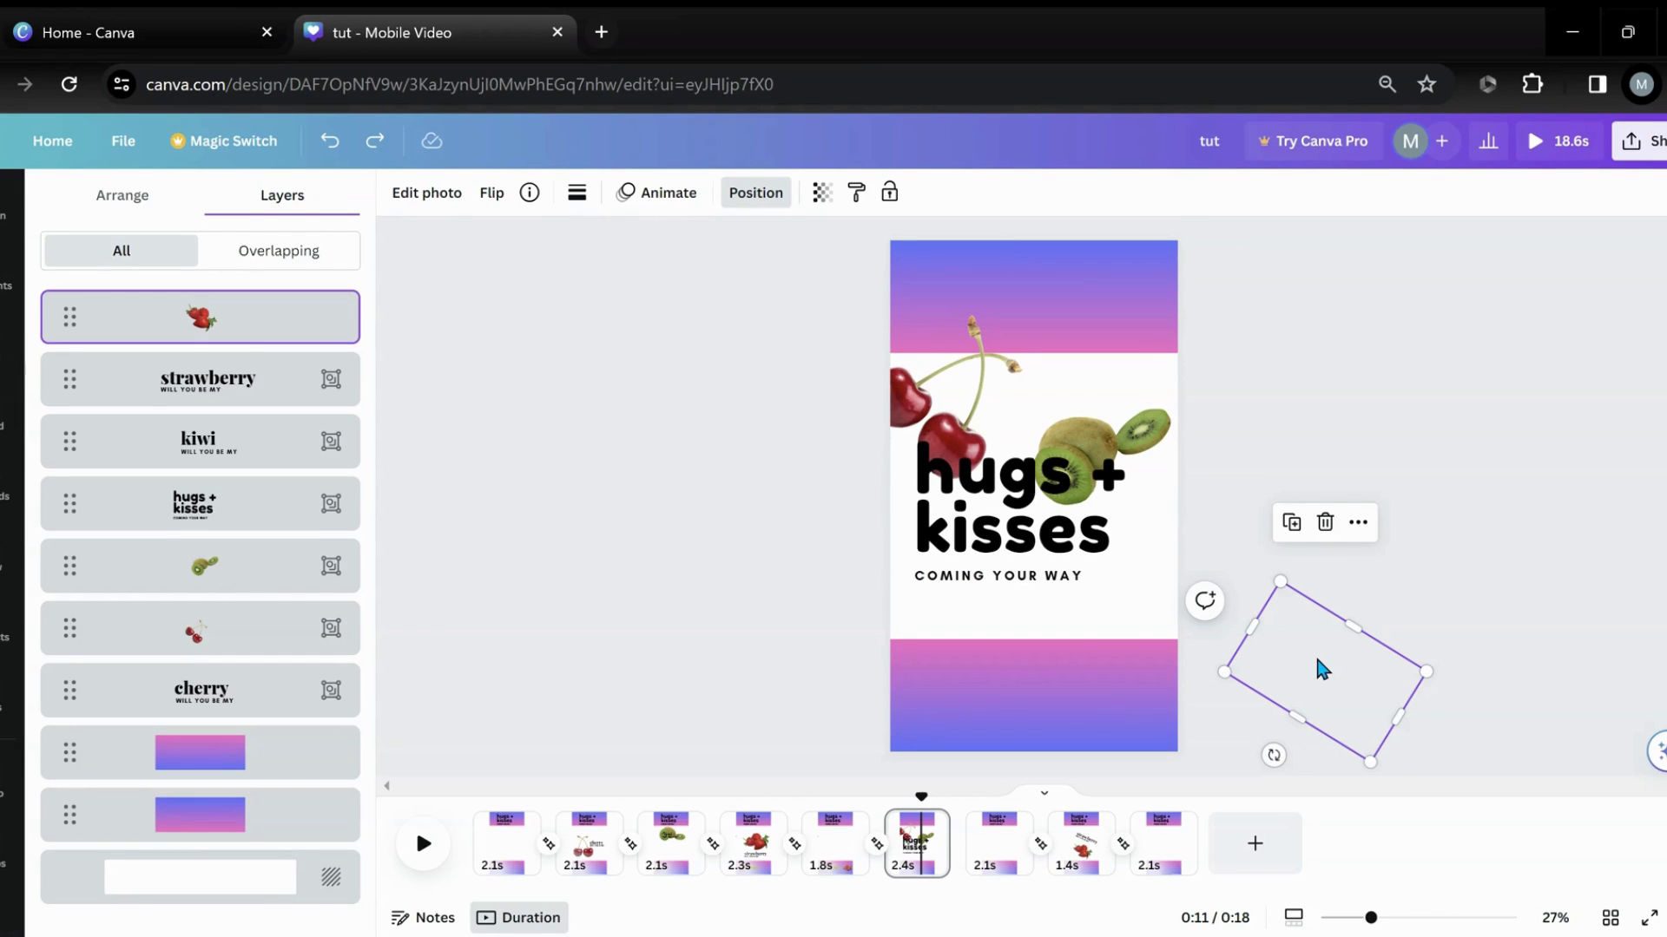
click(811, 678)
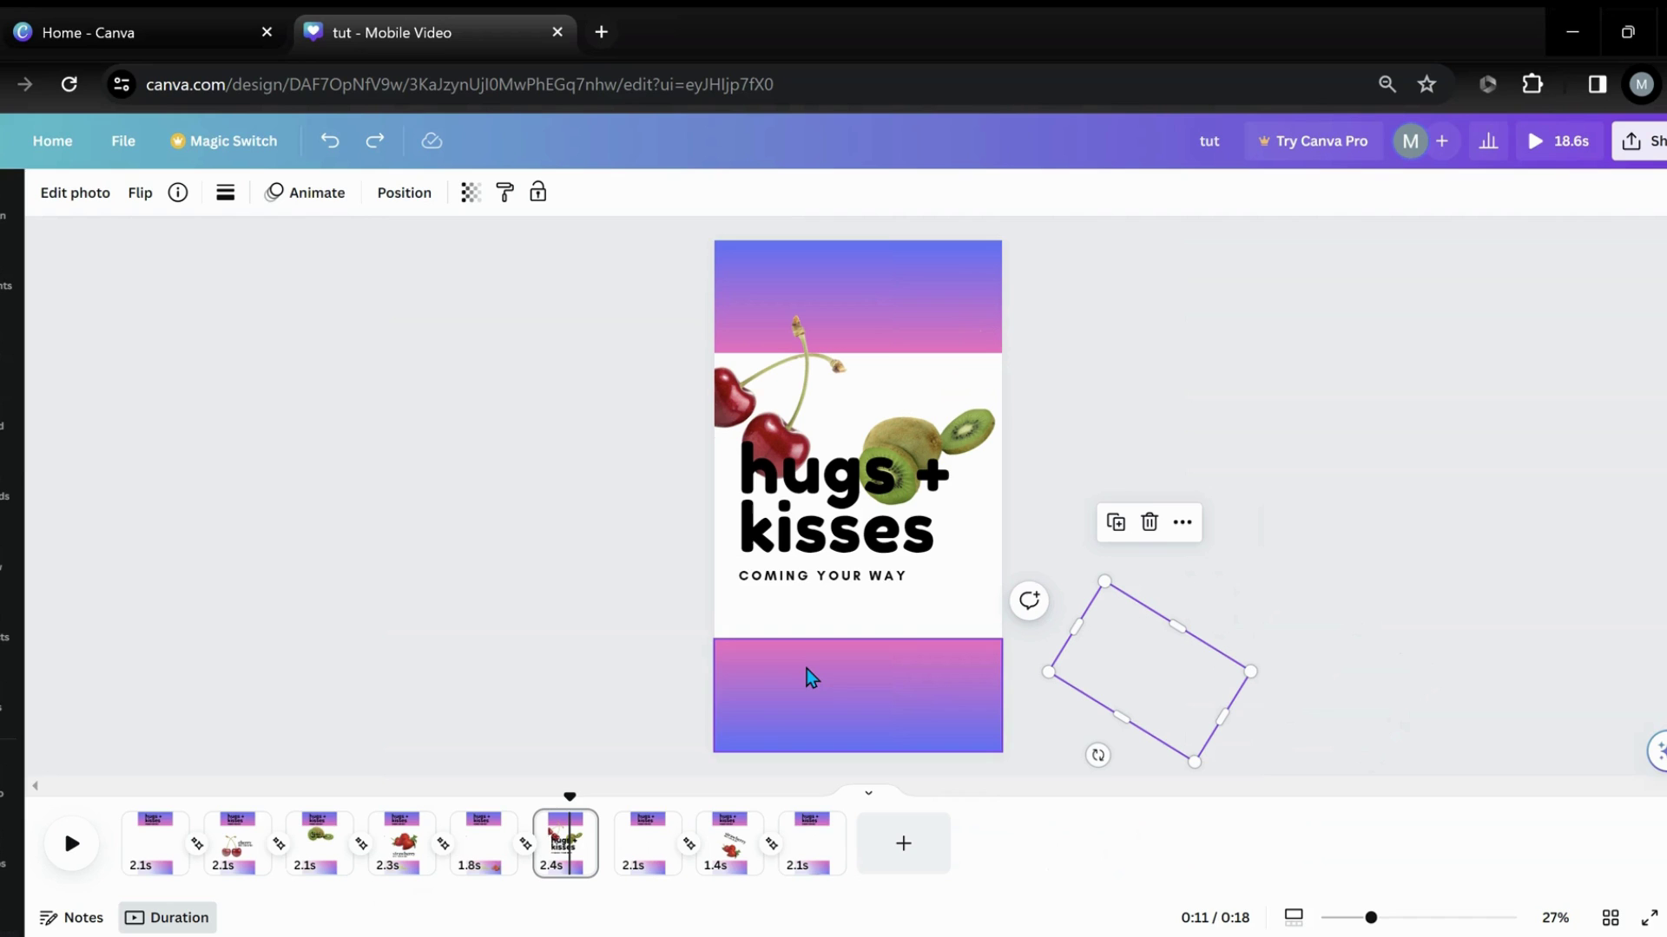
click(519, 325)
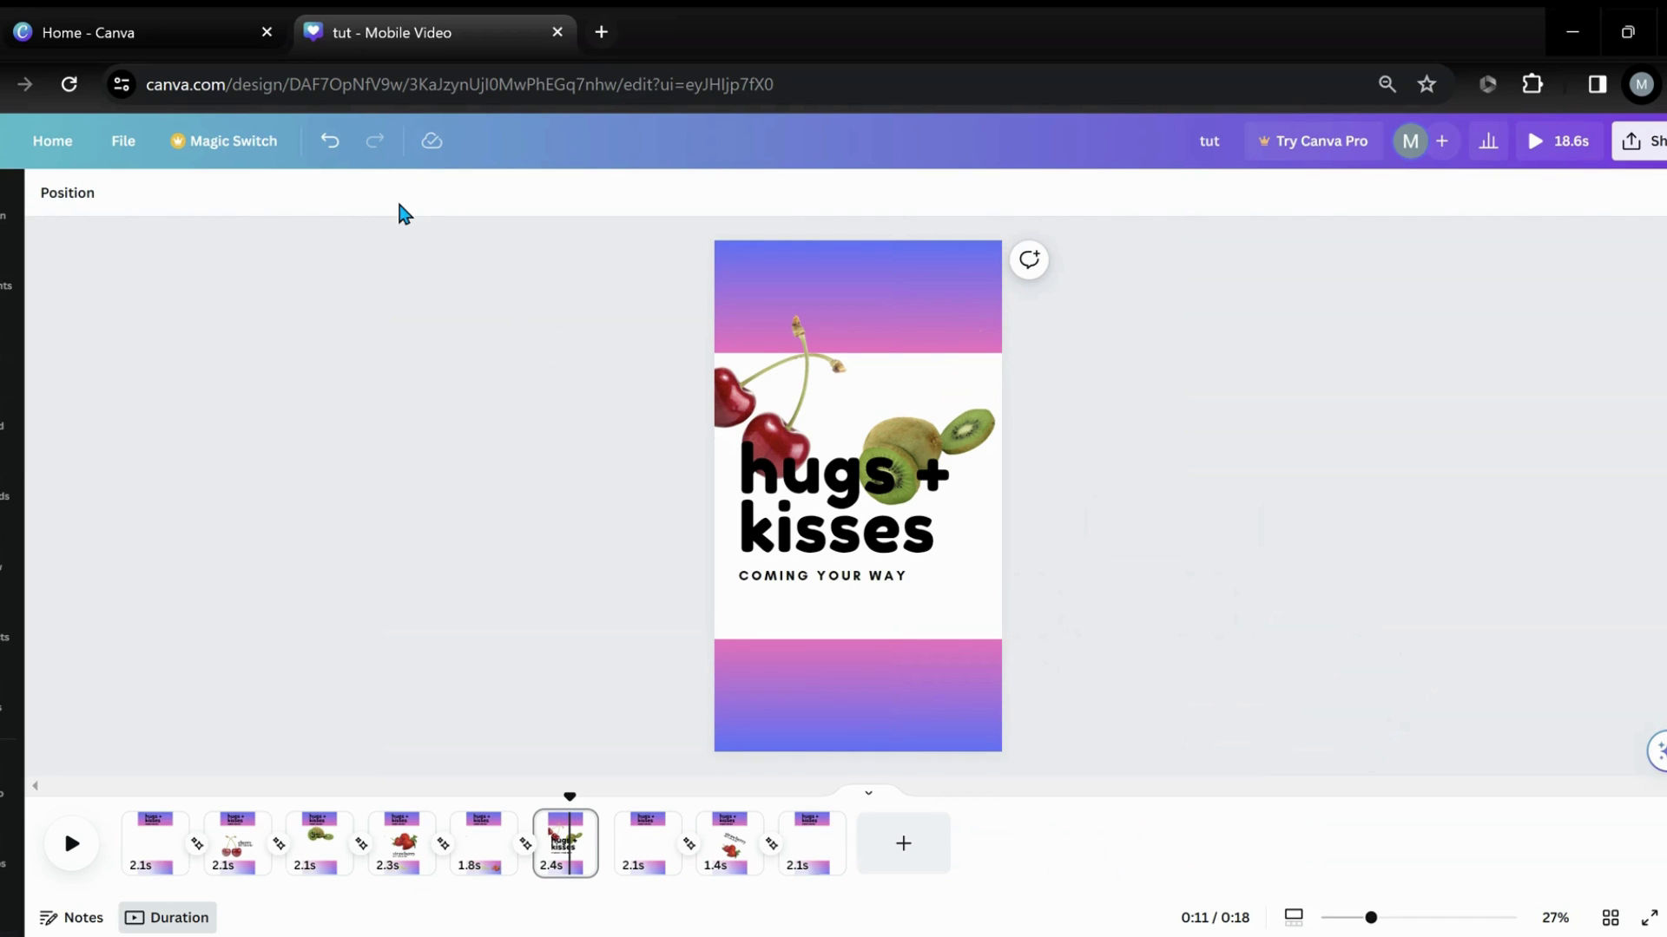
click(66, 196)
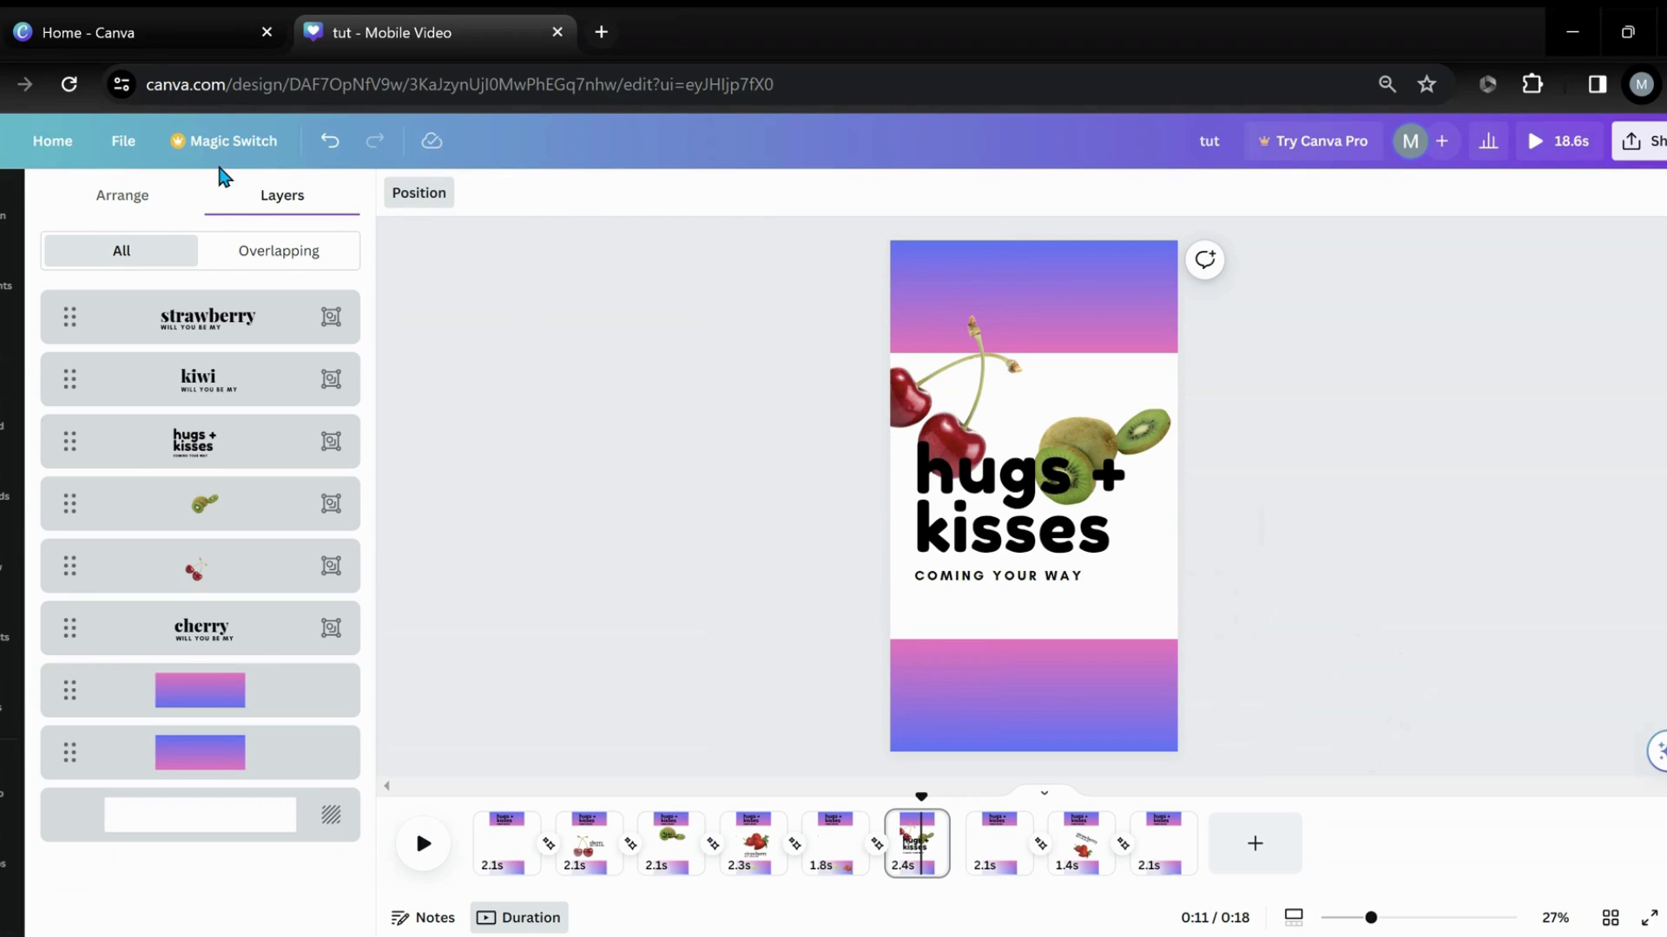
click(329, 142)
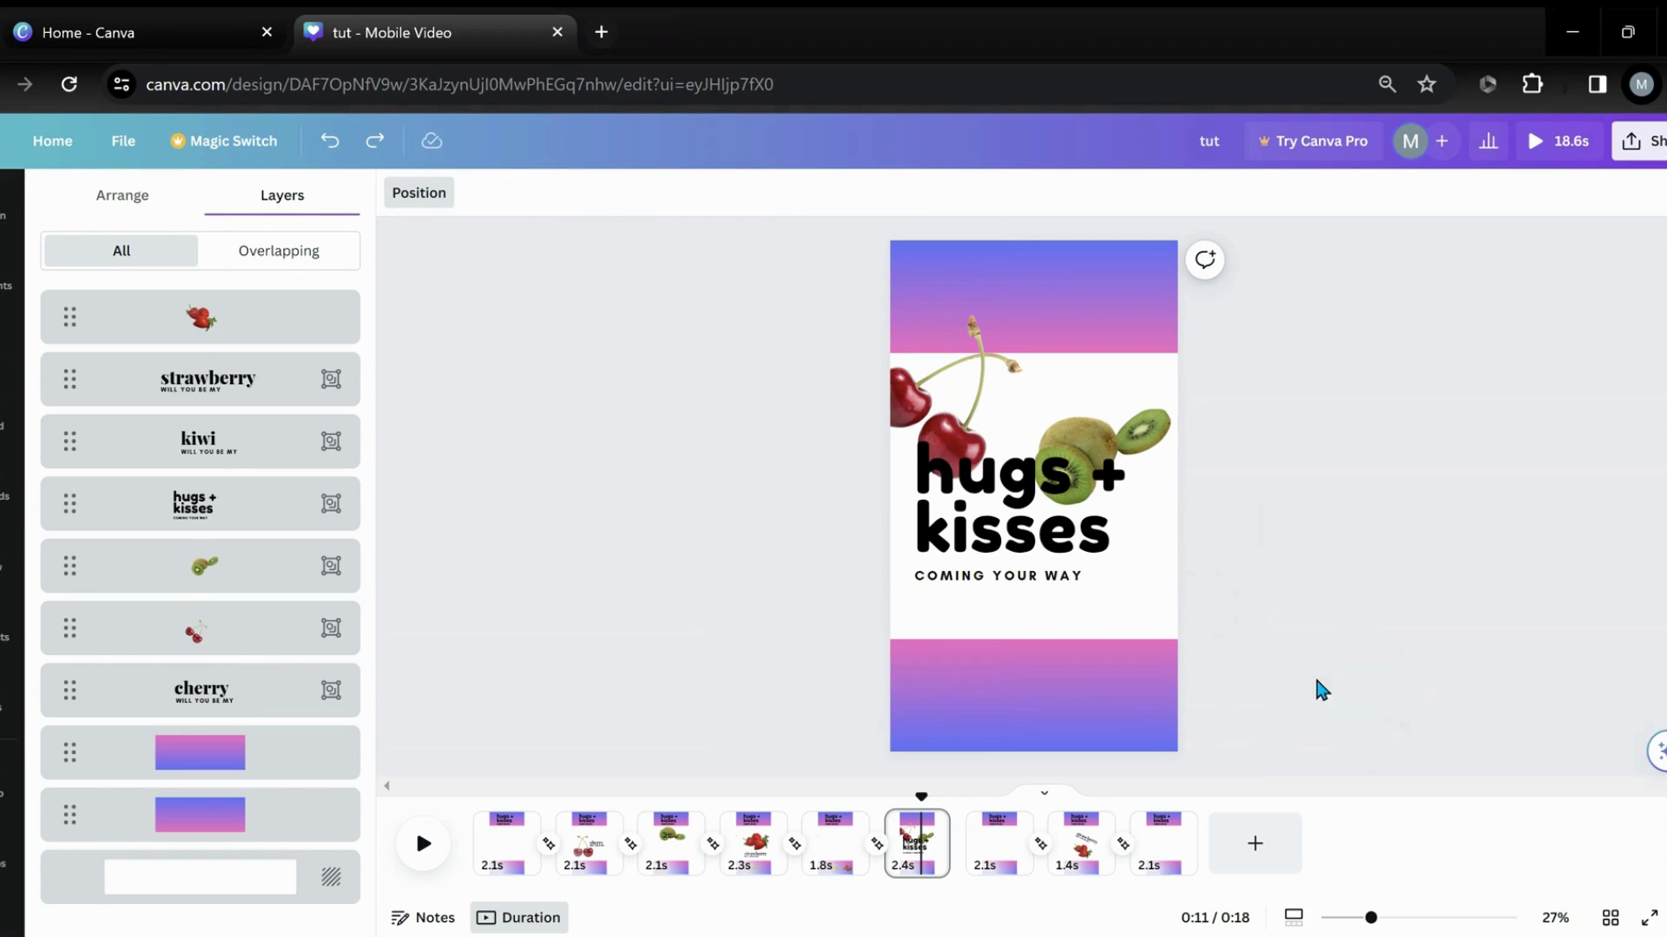